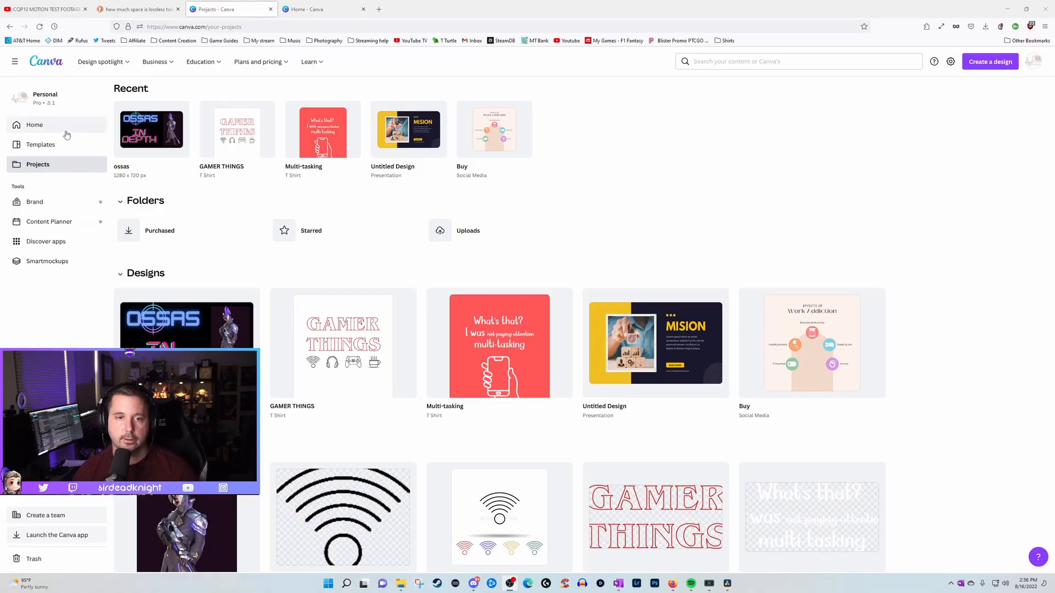
Browse the suggested design types and the template library, and create a new blank video design.
click(63, 128)
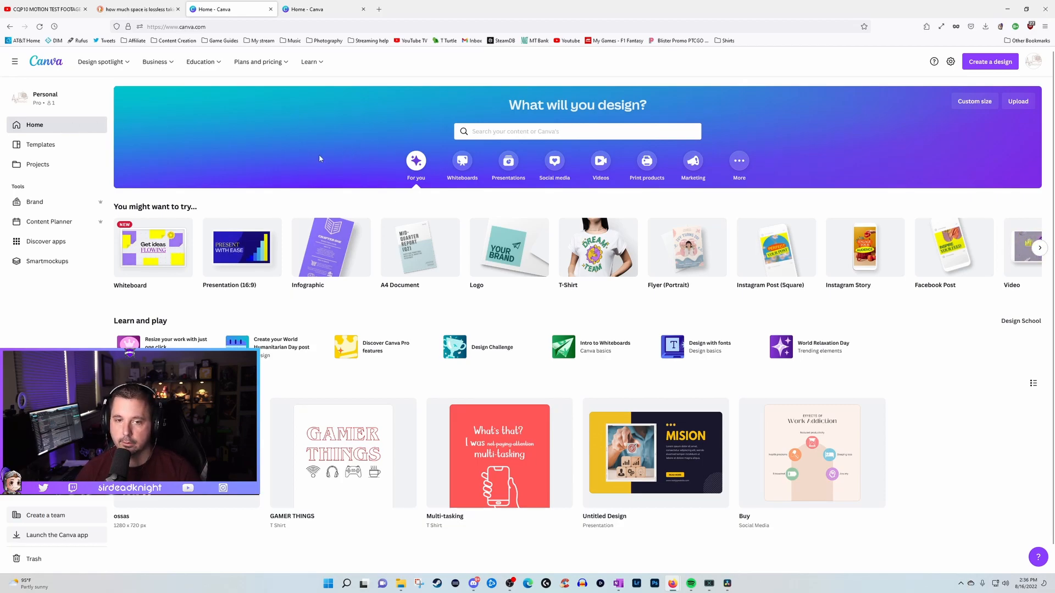
mouse_move(170, 241)
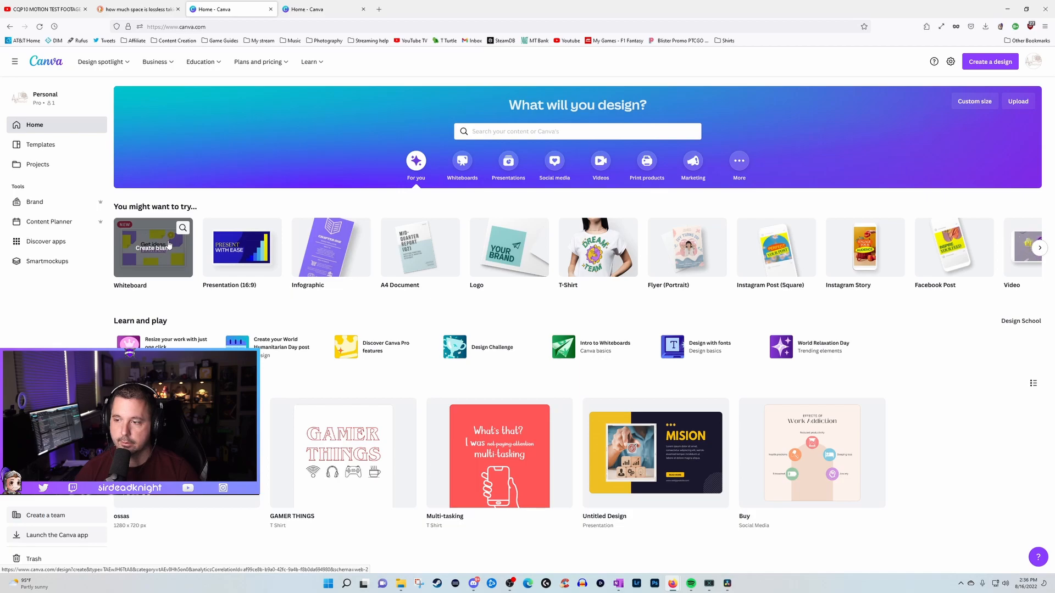
mouse_move(602, 253)
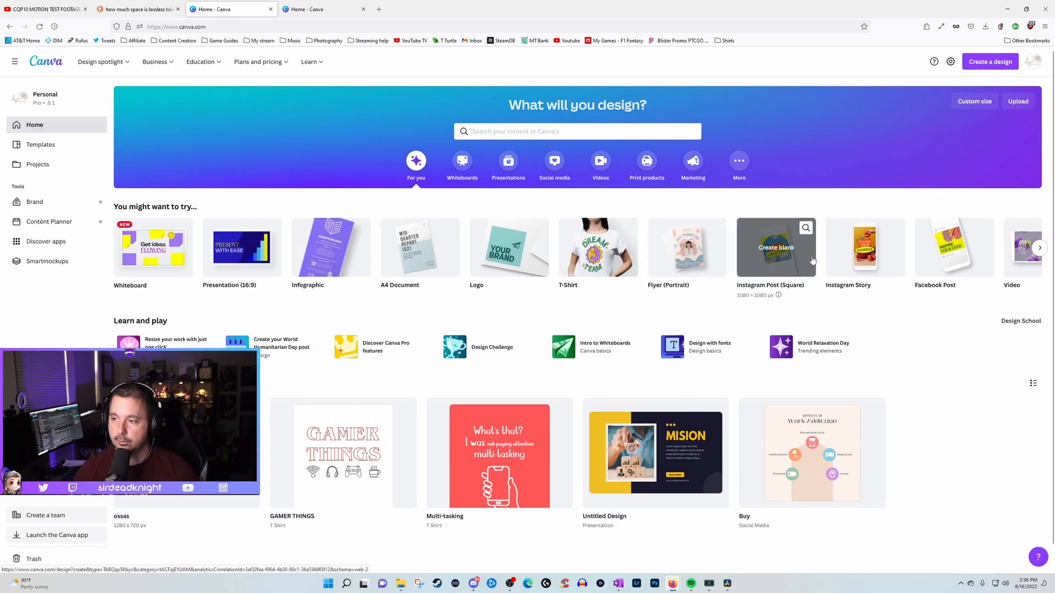
click(1039, 248)
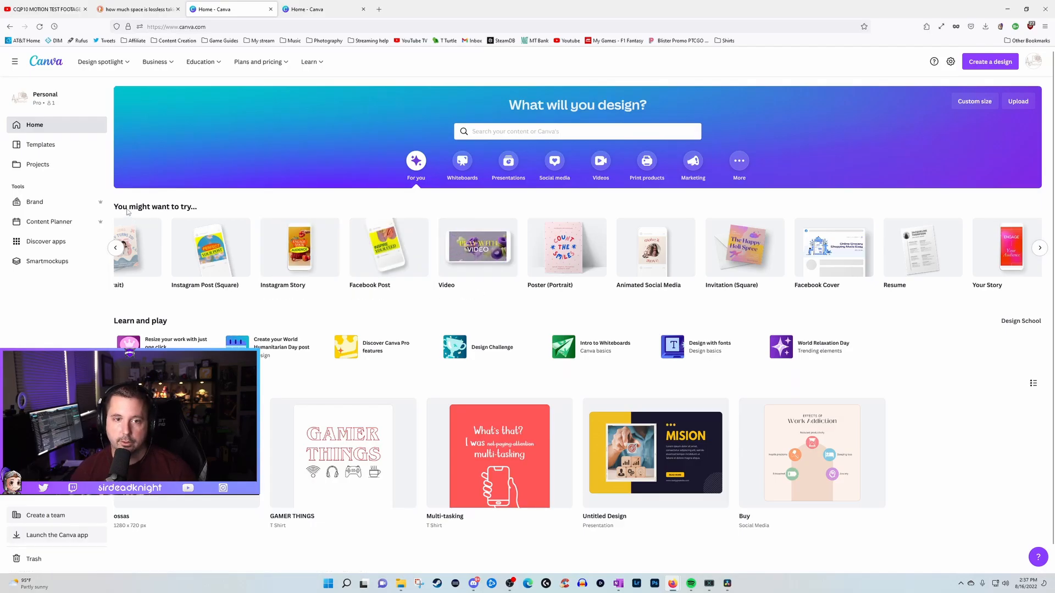
click(61, 151)
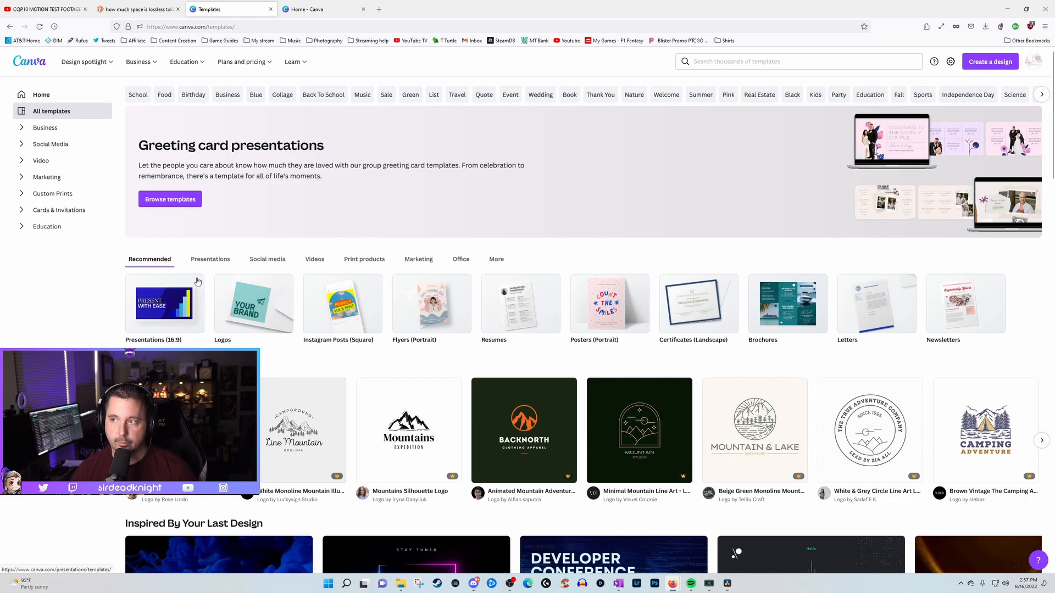
click(981, 63)
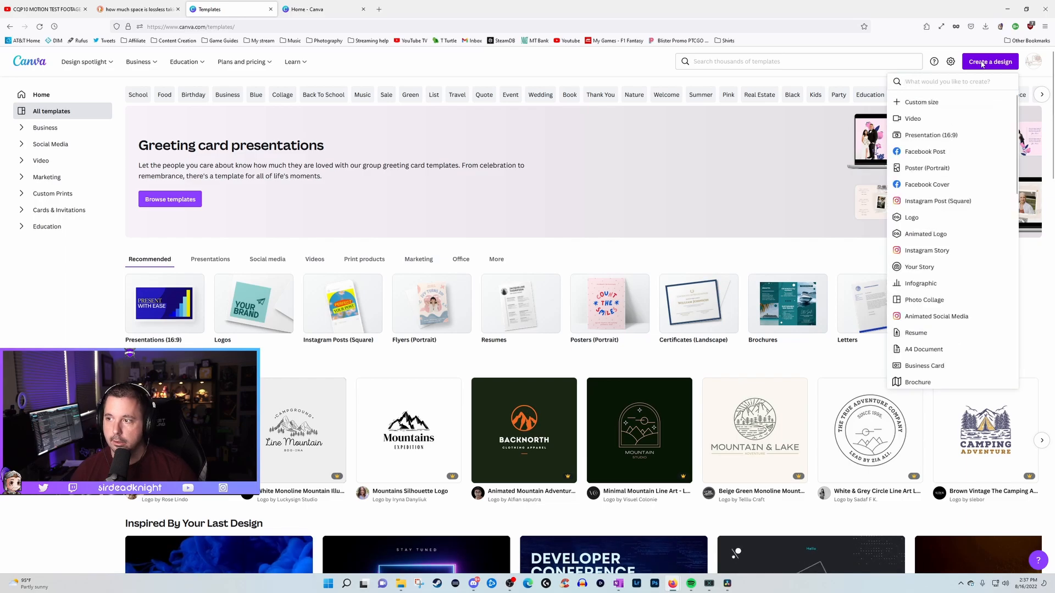
click(928, 121)
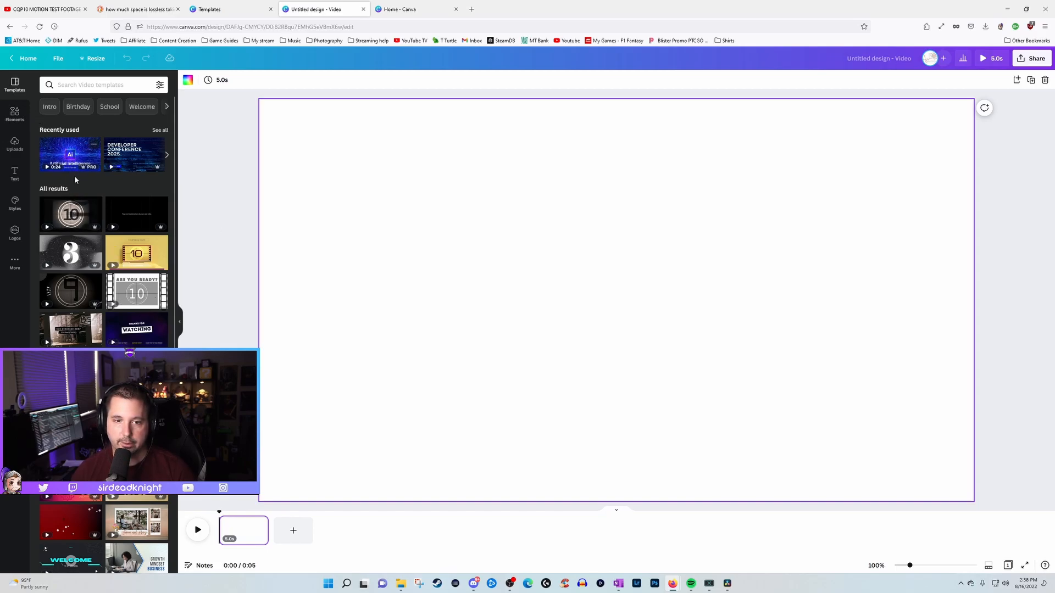
Apply all 4 pages of the "Black and White Riso Gritty YouTube Intro Video" template to the design.
scroll(75, 190, down, 3)
scroll(75, 196, up, 2)
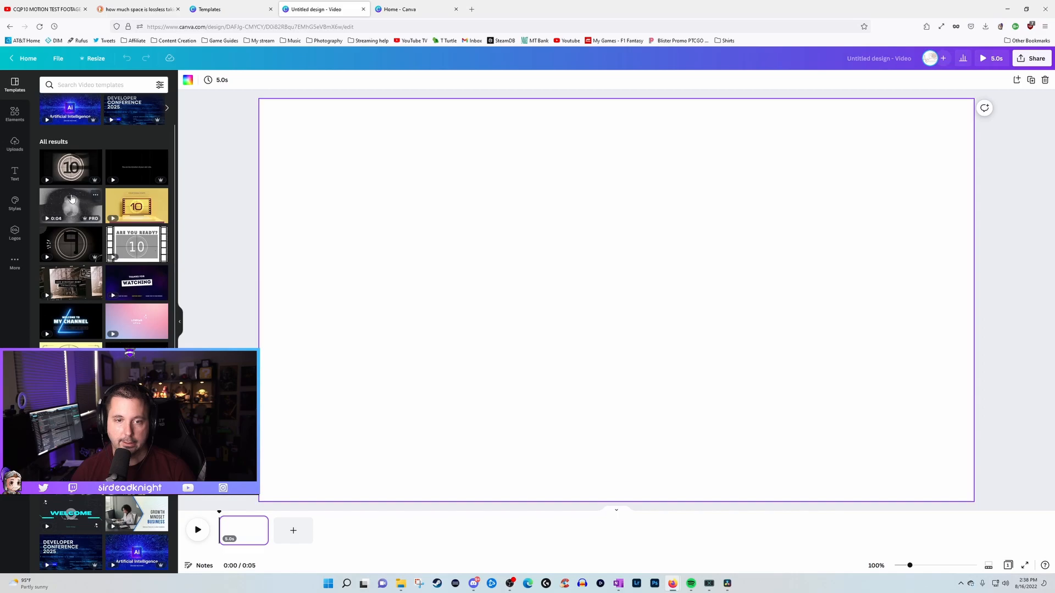
click(71, 204)
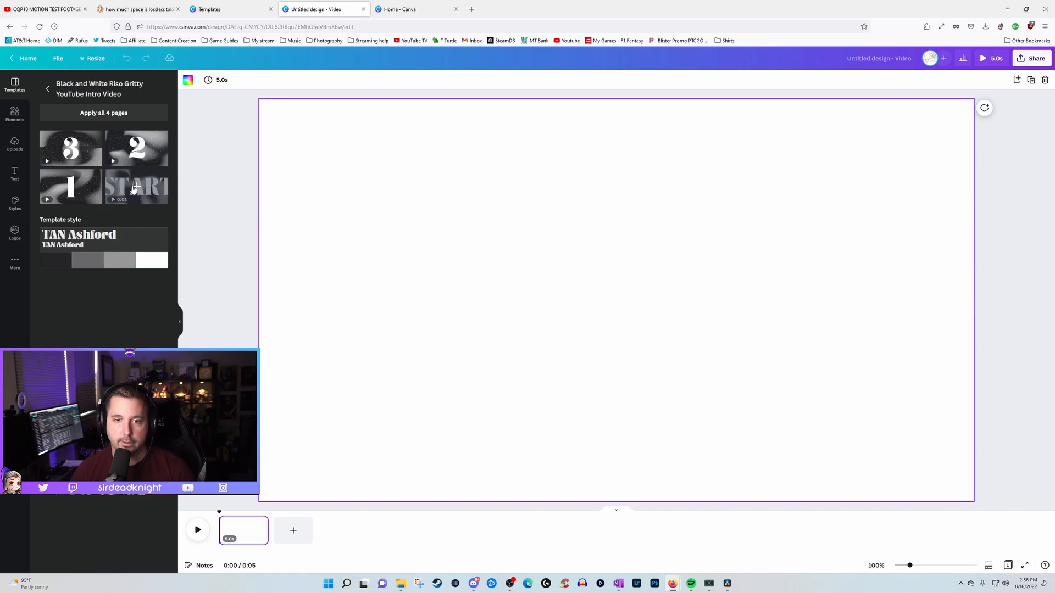
click(111, 114)
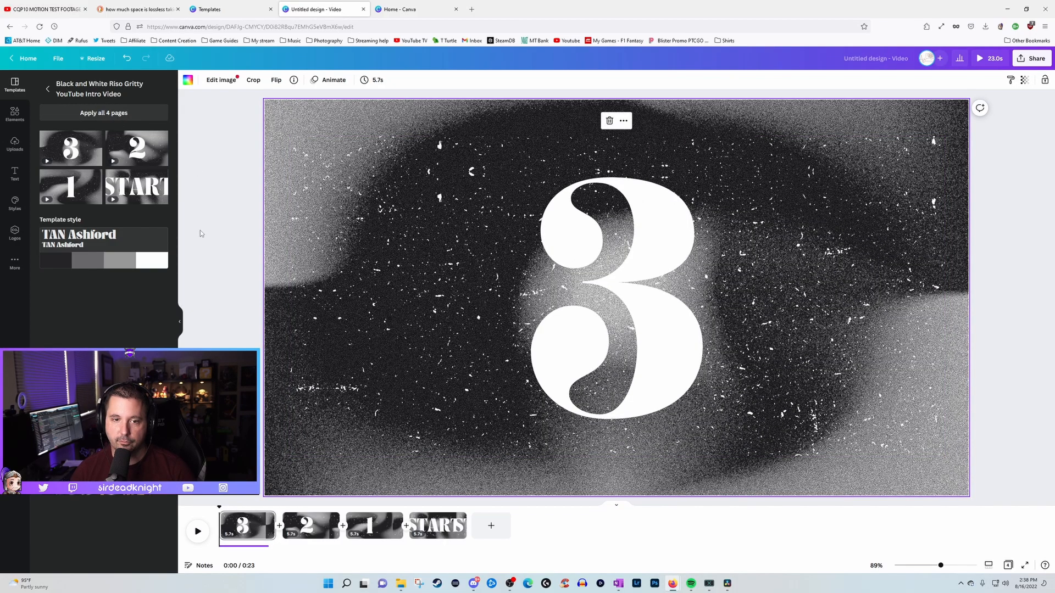
Reorder the timeline pages to START, 1, 2, 3 and play the video.
drag(438, 526, 247, 525)
drag(433, 526, 362, 530)
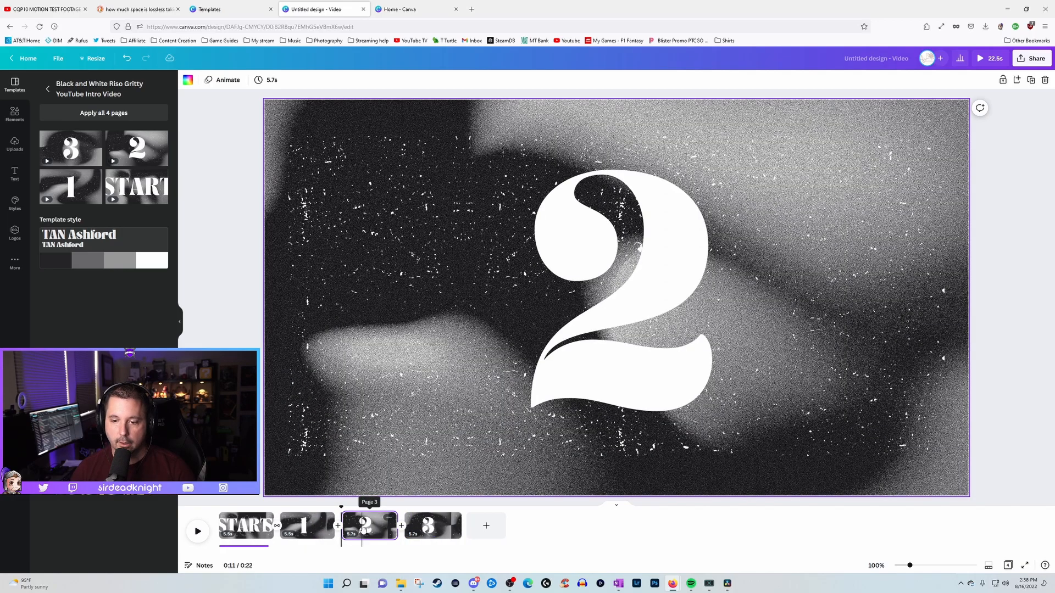
click(199, 531)
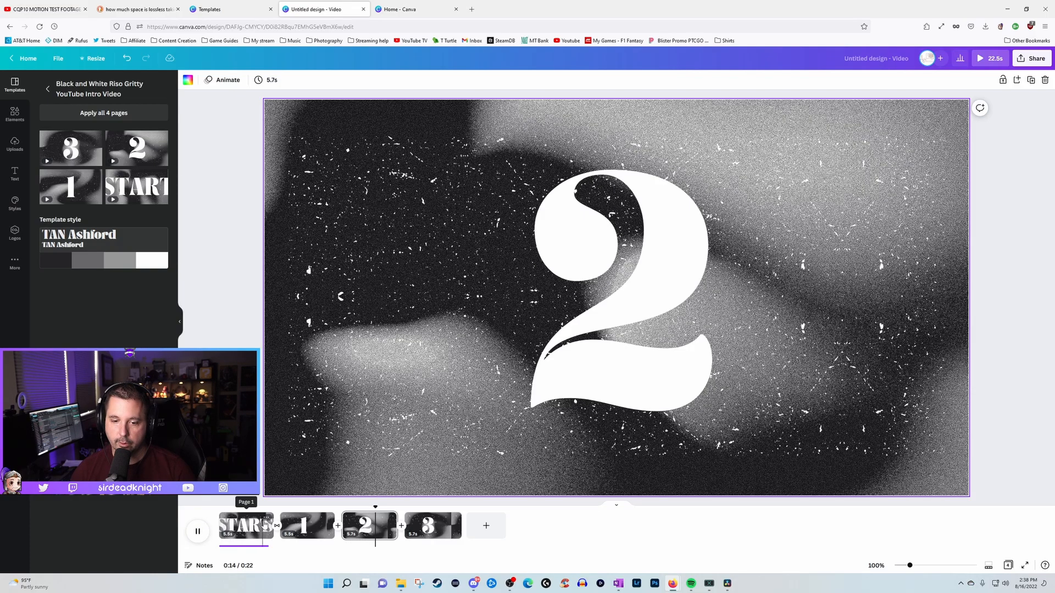
Trim the beginning of the START page to a duration of 3.1 s and preview the video.
click(218, 520)
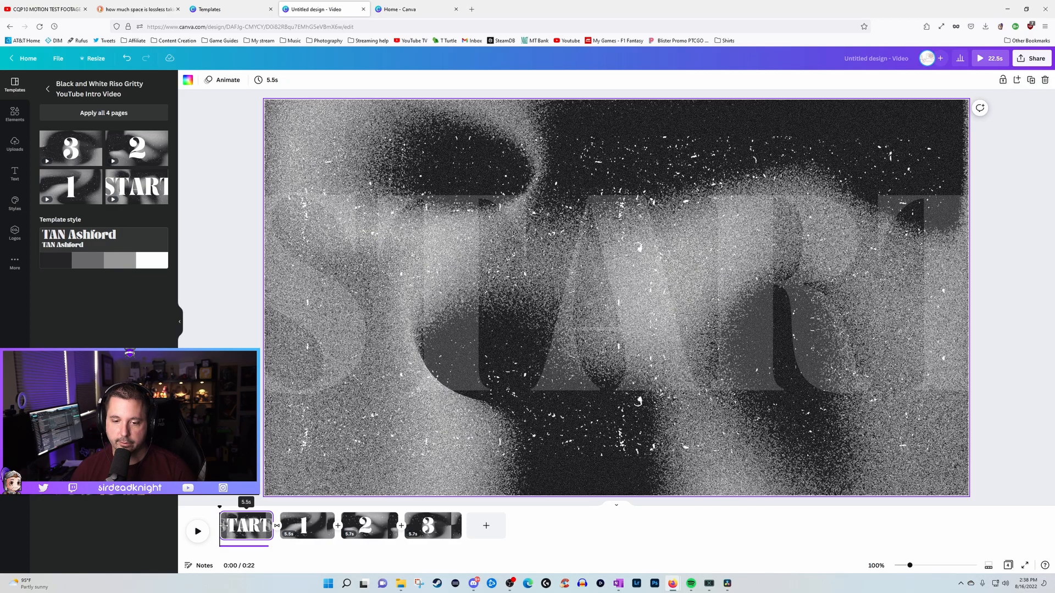
drag(227, 526, 250, 526)
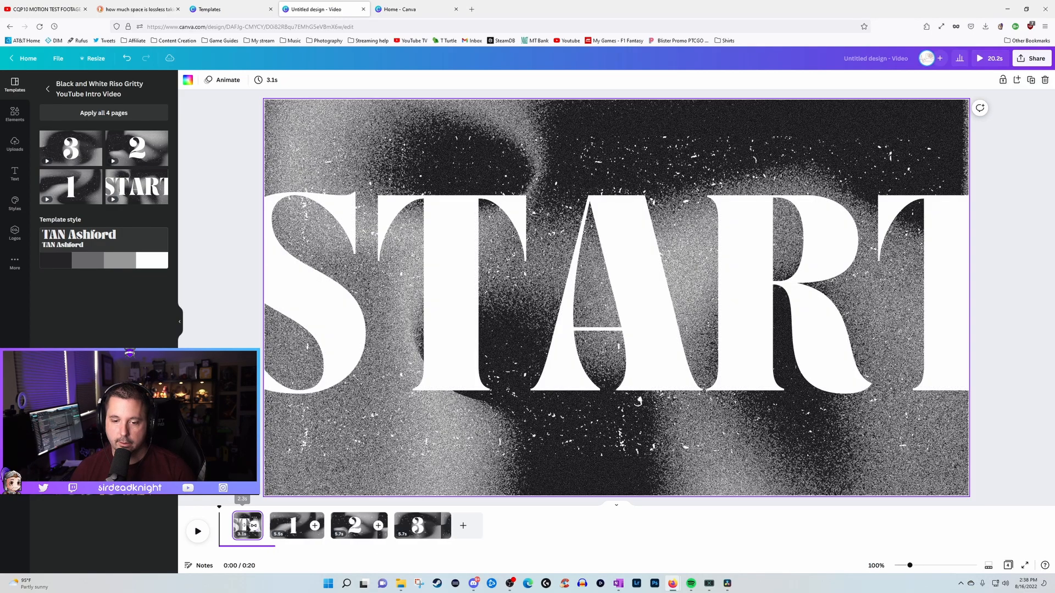
click(197, 531)
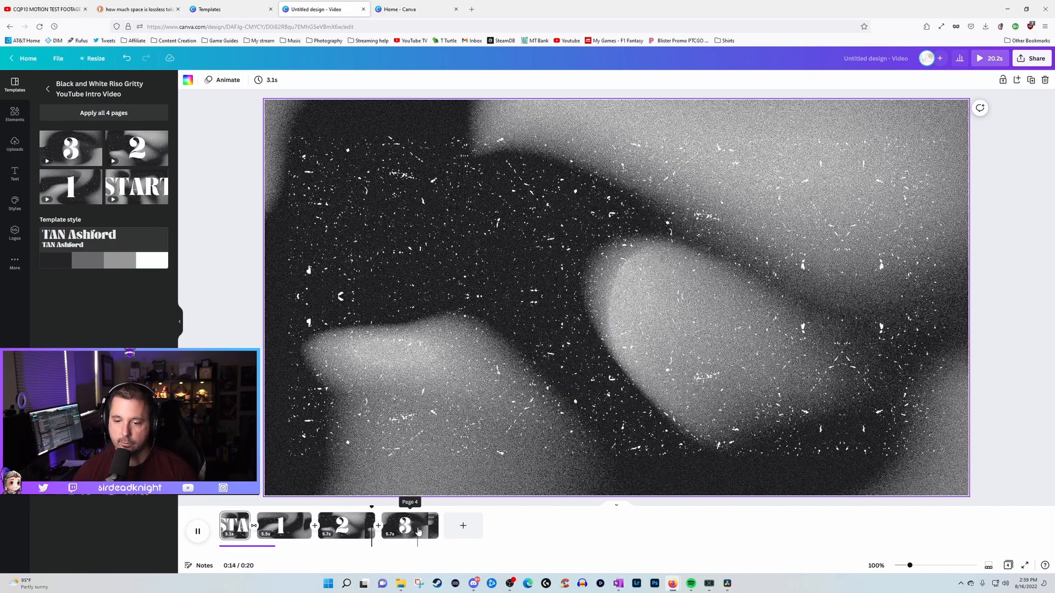
Rearrange the countdown pages after START to 3, 2, 1 and adjust the START page's duration to 4.2 s.
drag(410, 532, 283, 526)
drag(415, 533, 346, 527)
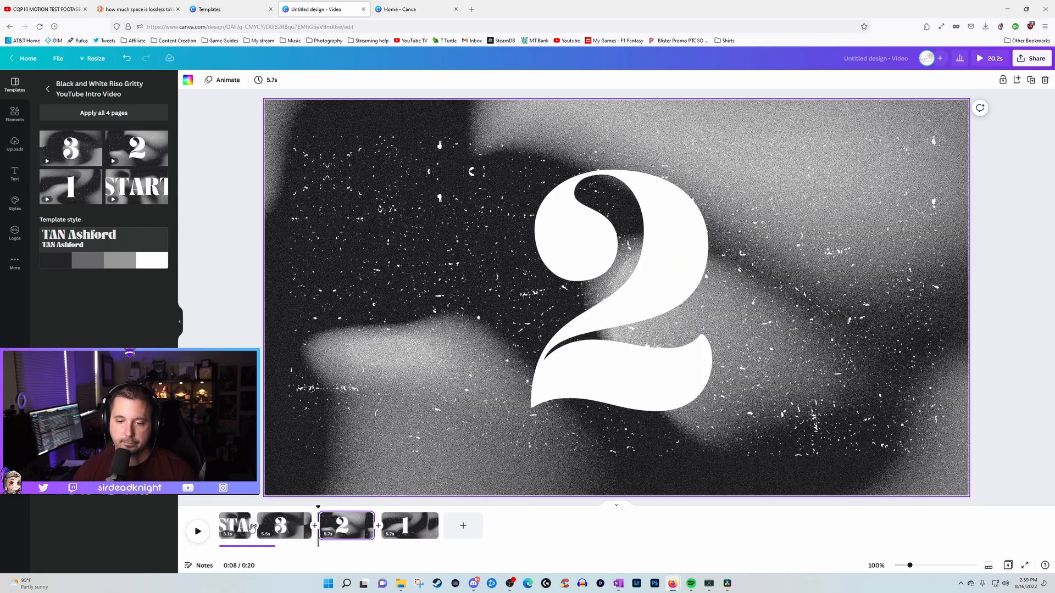
drag(217, 526, 208, 525)
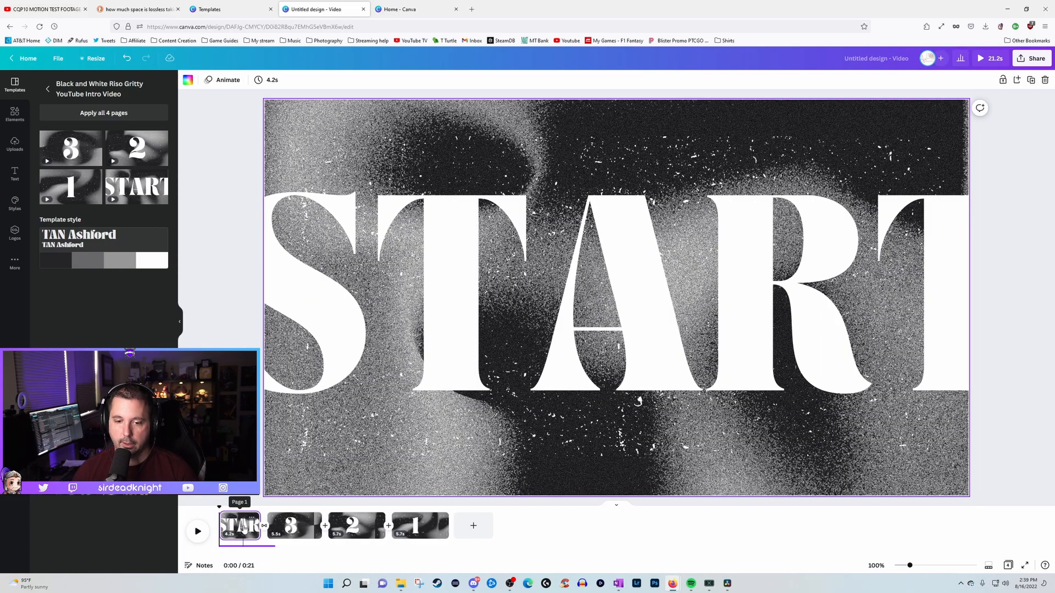
Return to the full list of video templates and search it for "purple".
click(47, 89)
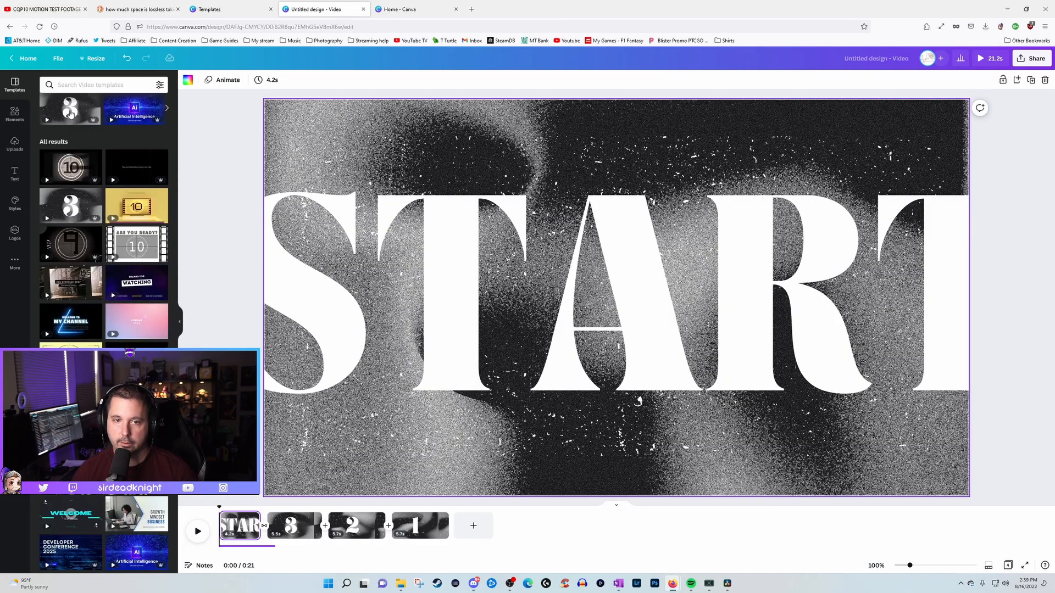
scroll(72, 137, up, 1)
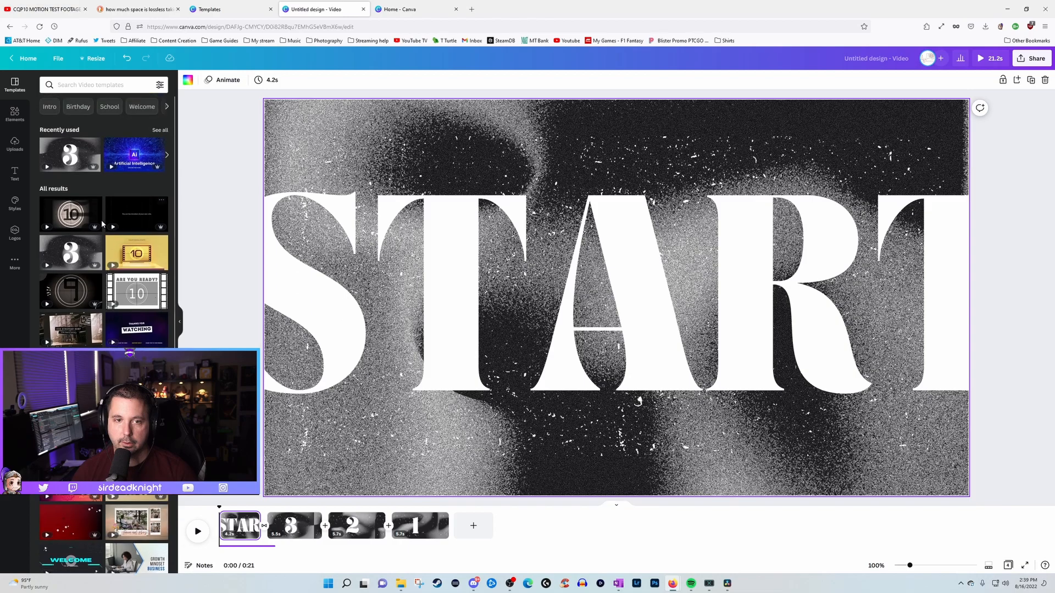
click(114, 83)
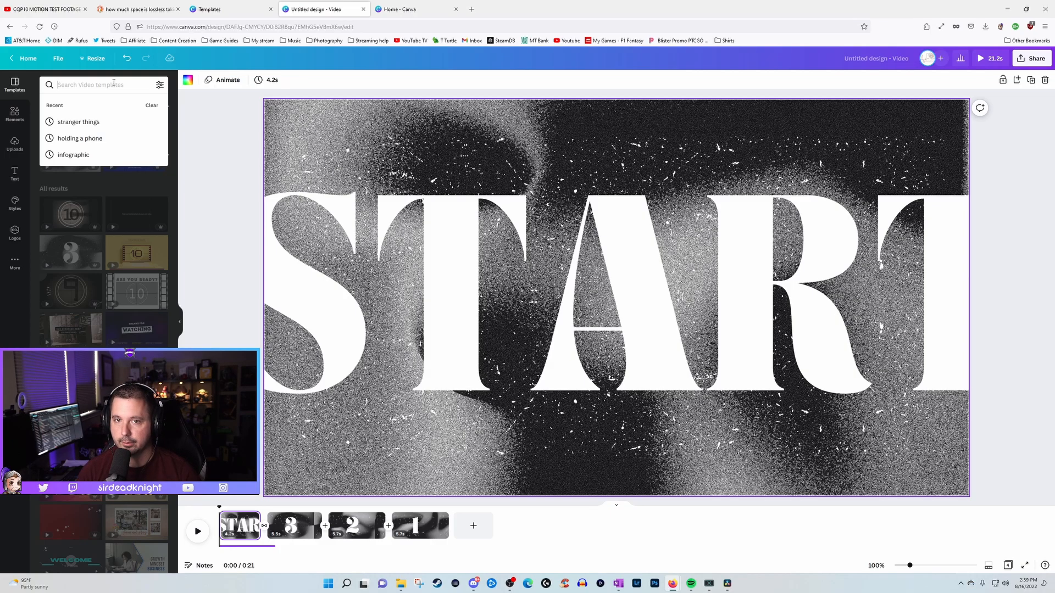
text(purple)
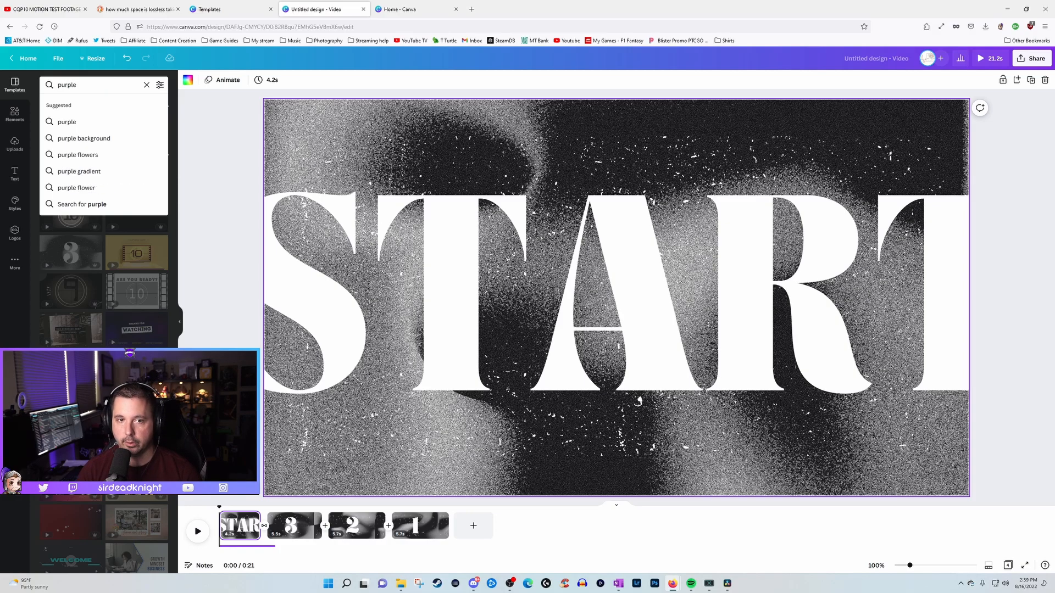
key(Return)
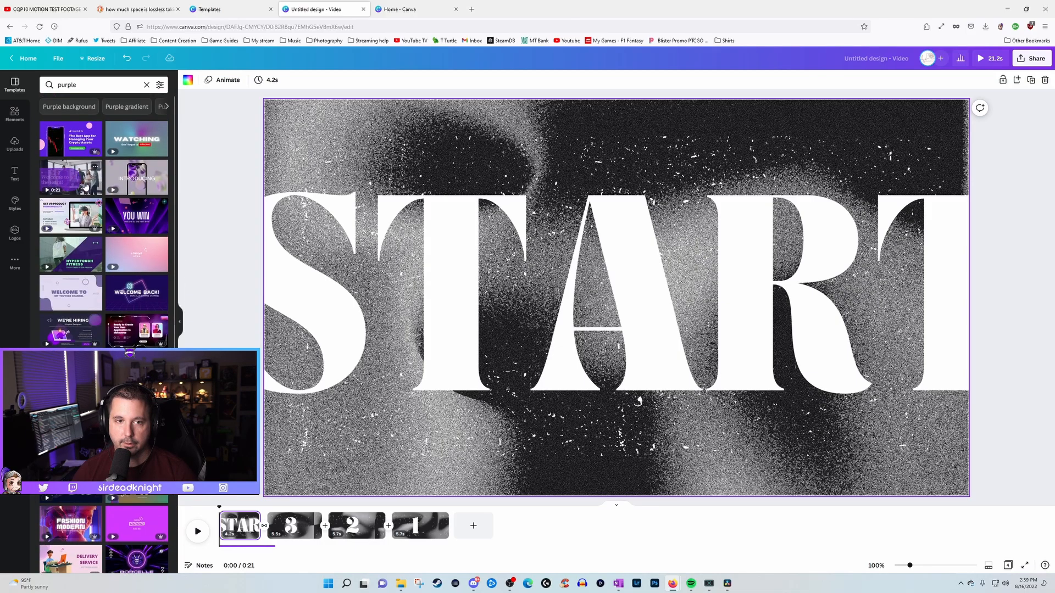
Search the design elements for "purple" and restrict the results to photos.
click(16, 114)
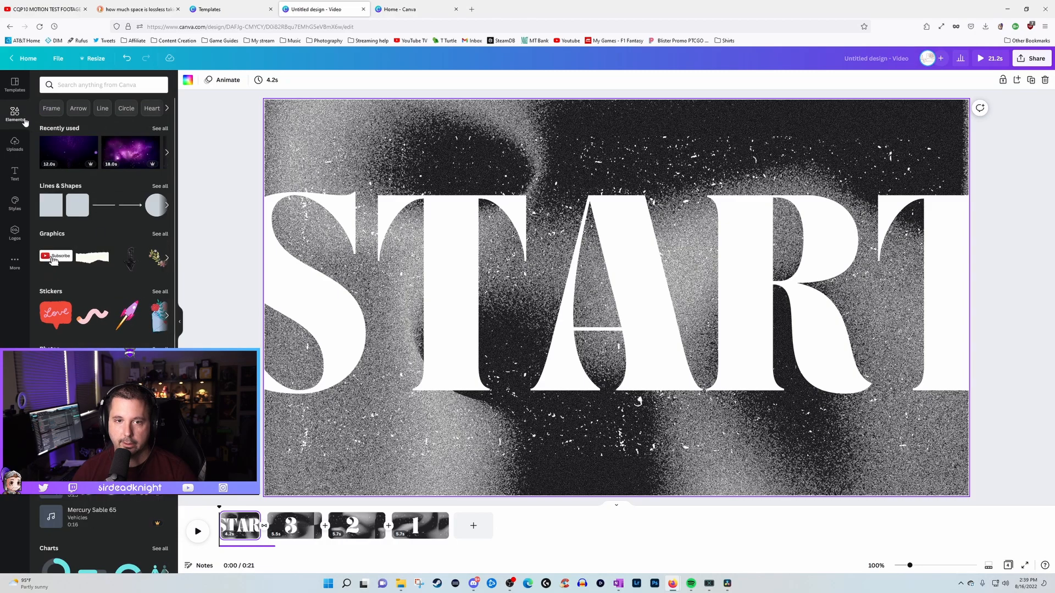
scroll(71, 183, down, 1)
scroll(70, 183, up, 1)
click(80, 85)
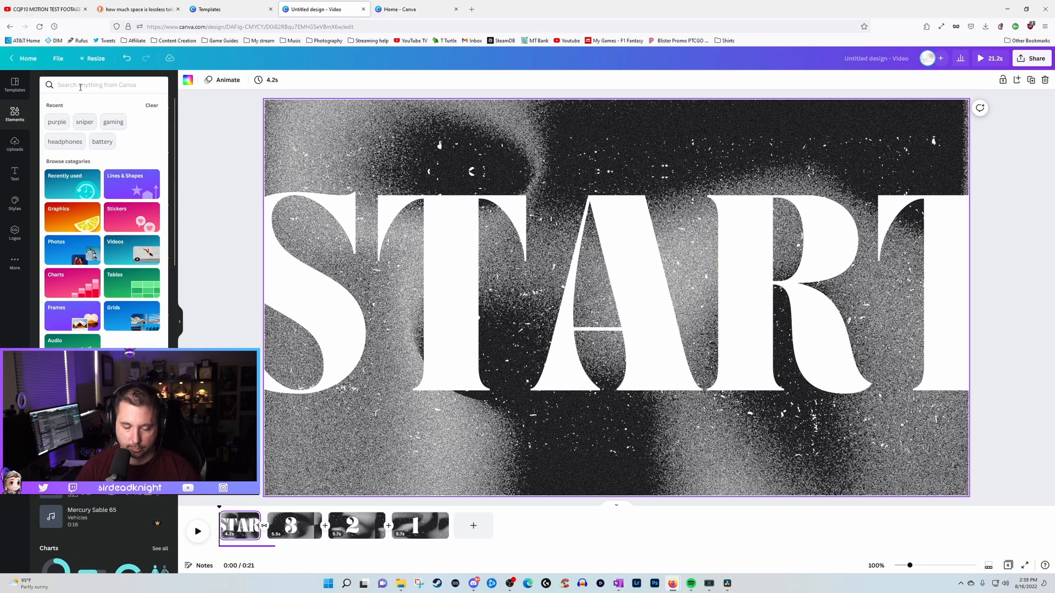
click(59, 125)
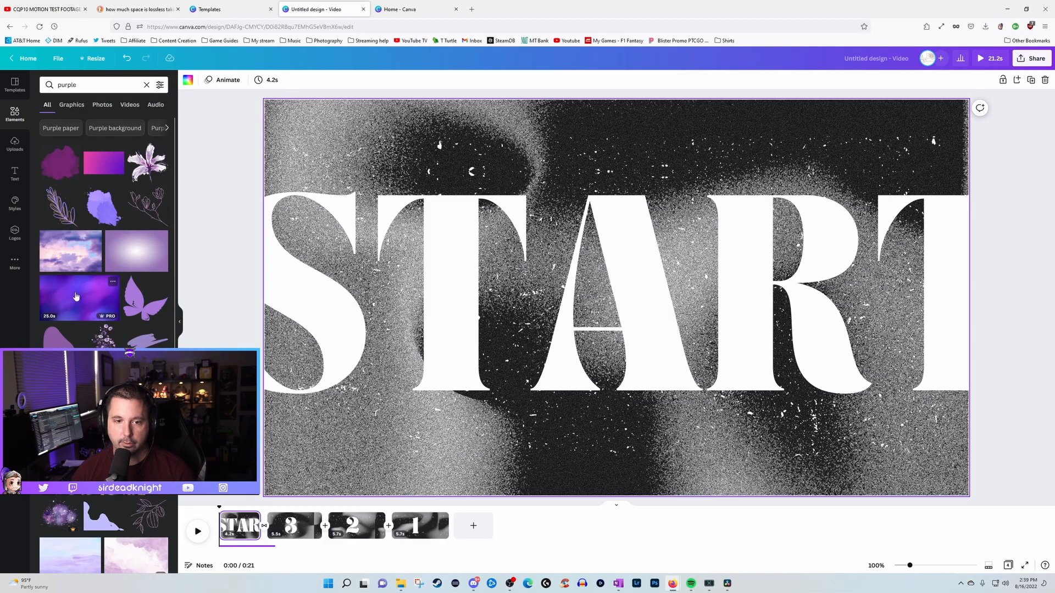
click(71, 105)
click(95, 105)
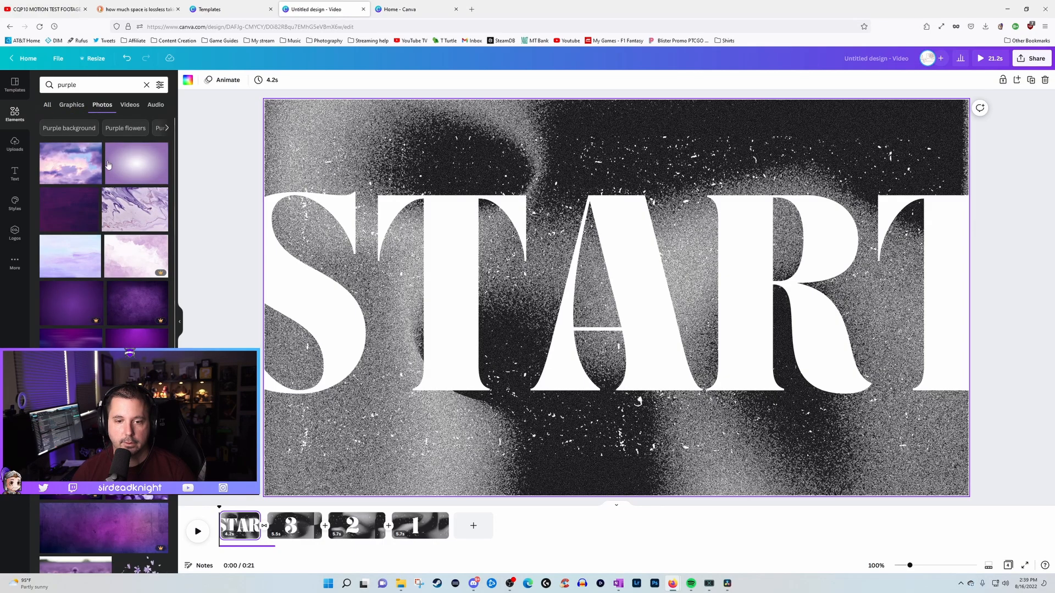
Add the bright purple spotlight photo to the START page and delete the page's black-and-white background.
click(137, 339)
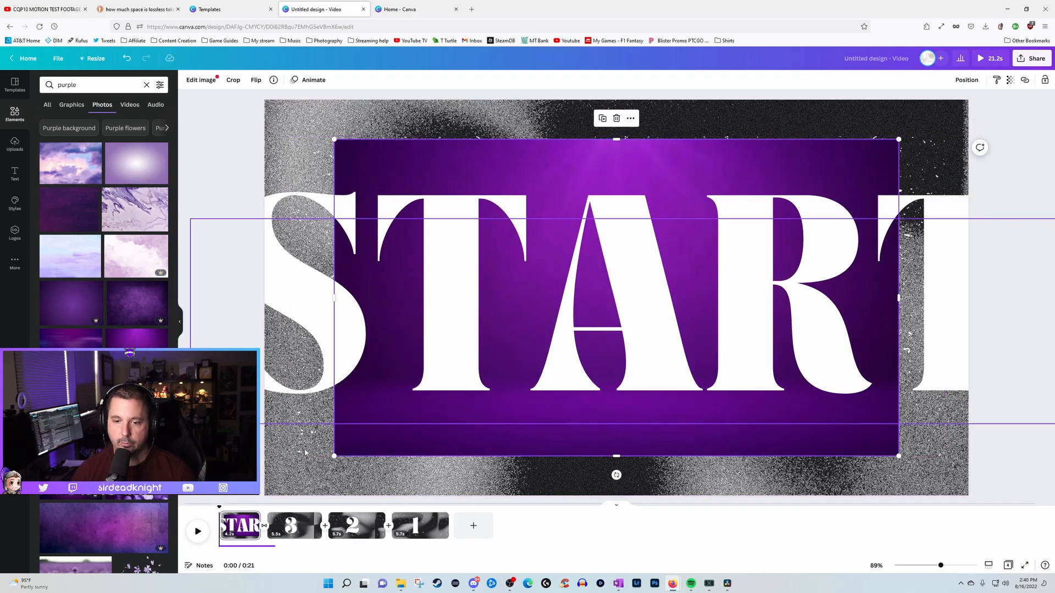
click(308, 383)
click(301, 472)
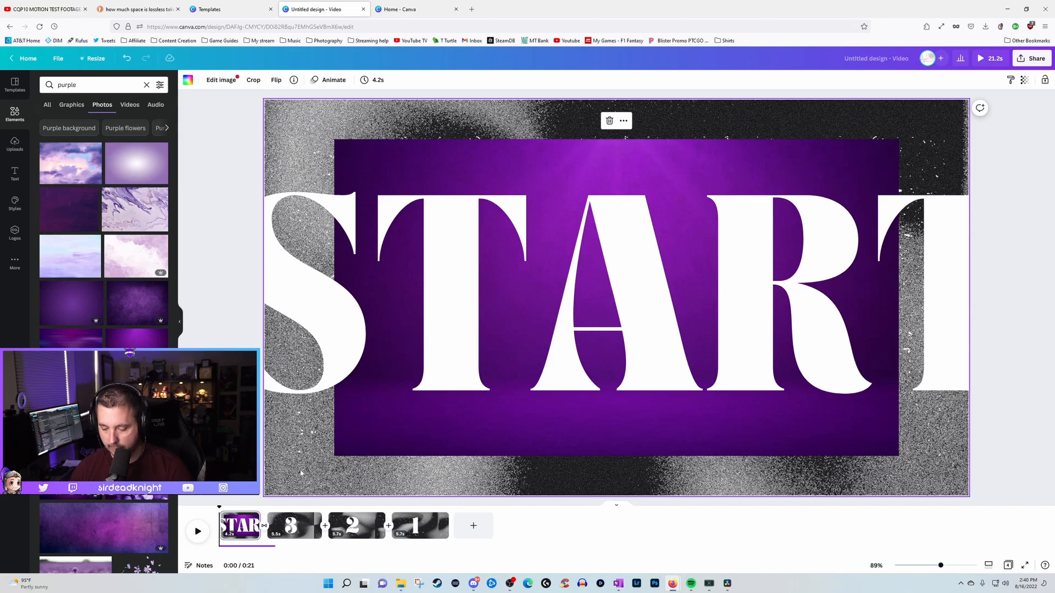
key(Delete)
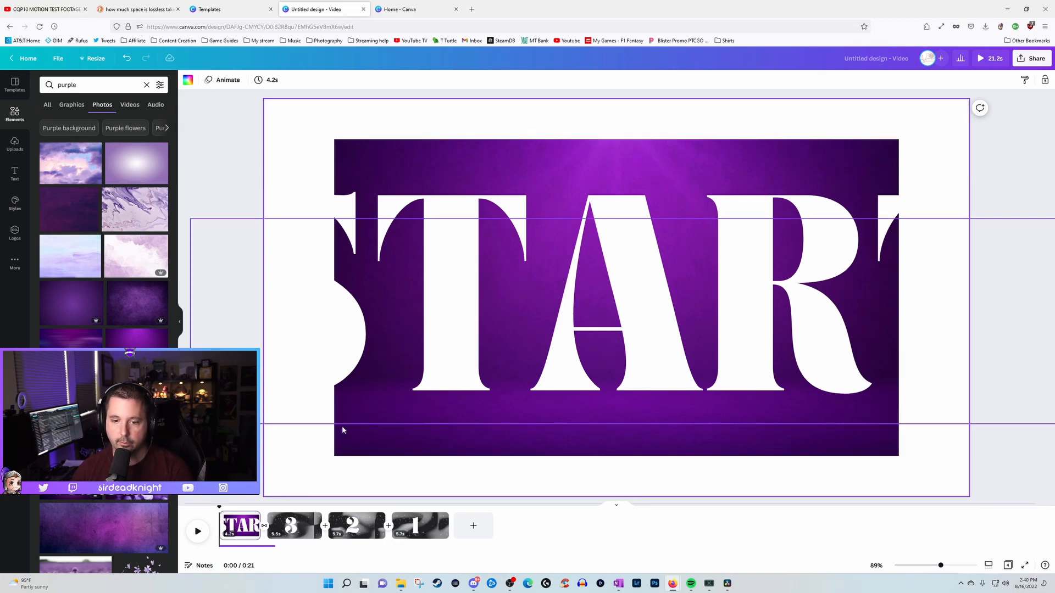
Delete the START text and set the purple spotlight photo as the page background.
click(363, 387)
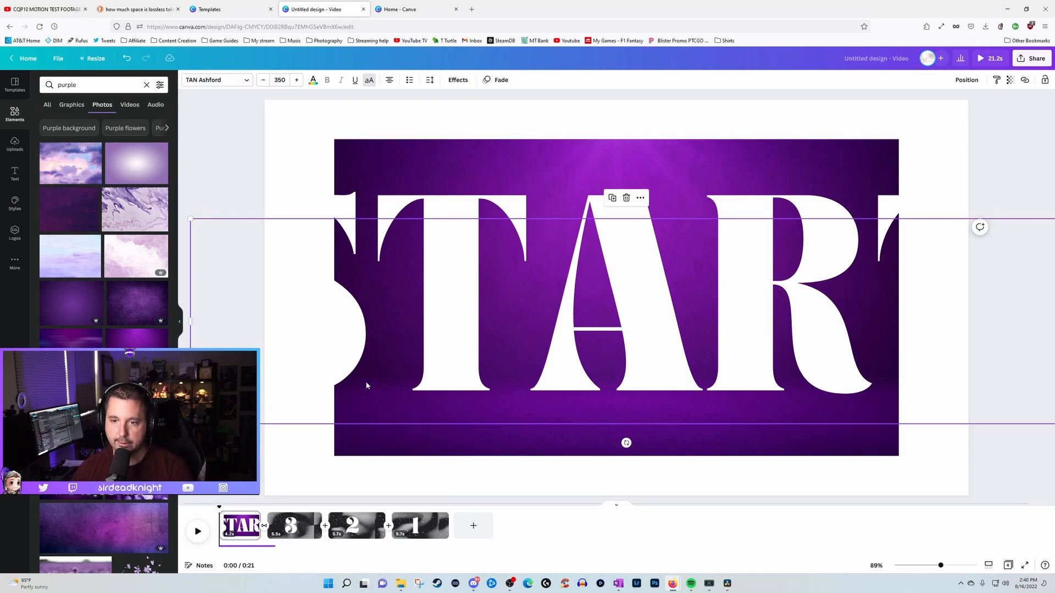
key(Delete)
click(397, 300)
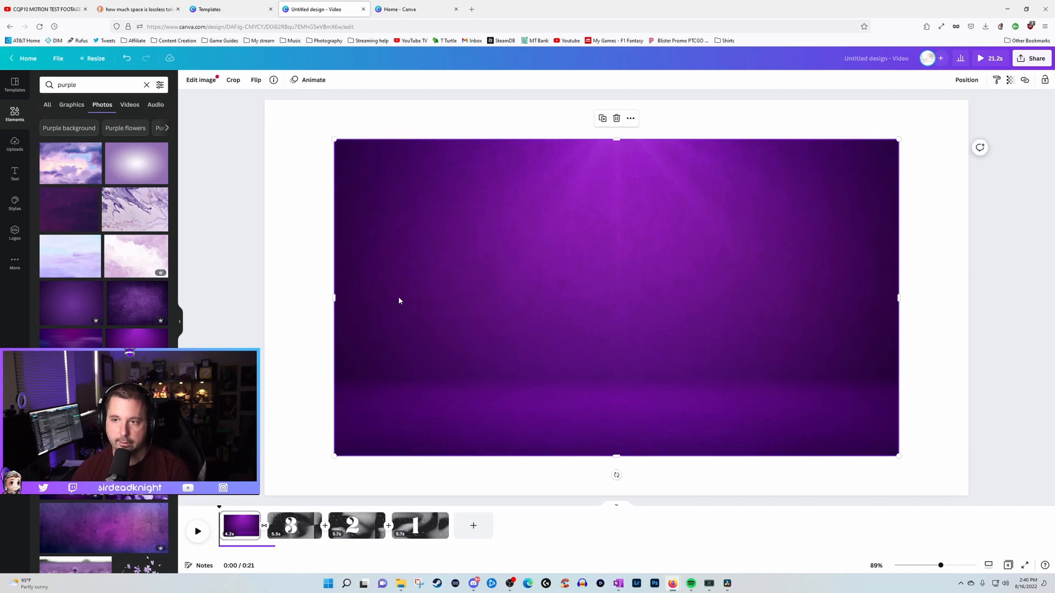
right_click(388, 277)
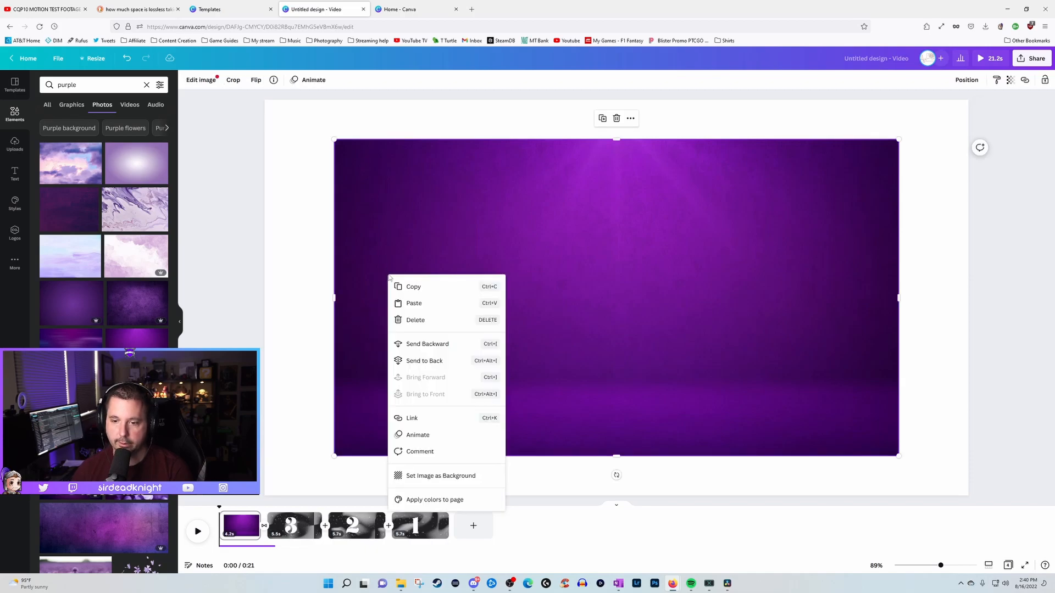
click(447, 476)
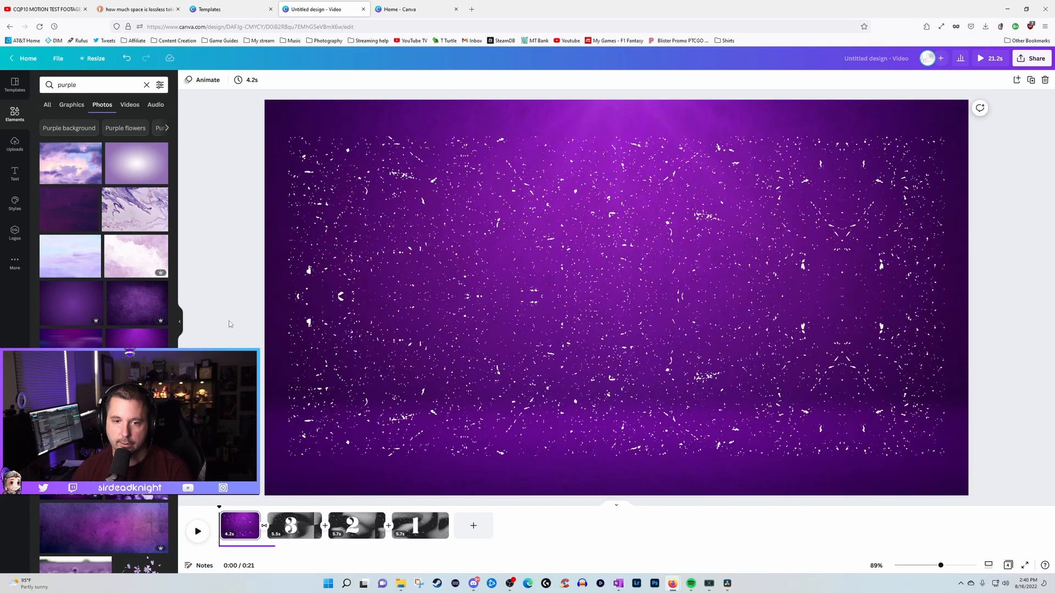
Add the dark purple grunge photo to the first page, delete the spotlight background and set the grunge photo as the page background.
click(144, 306)
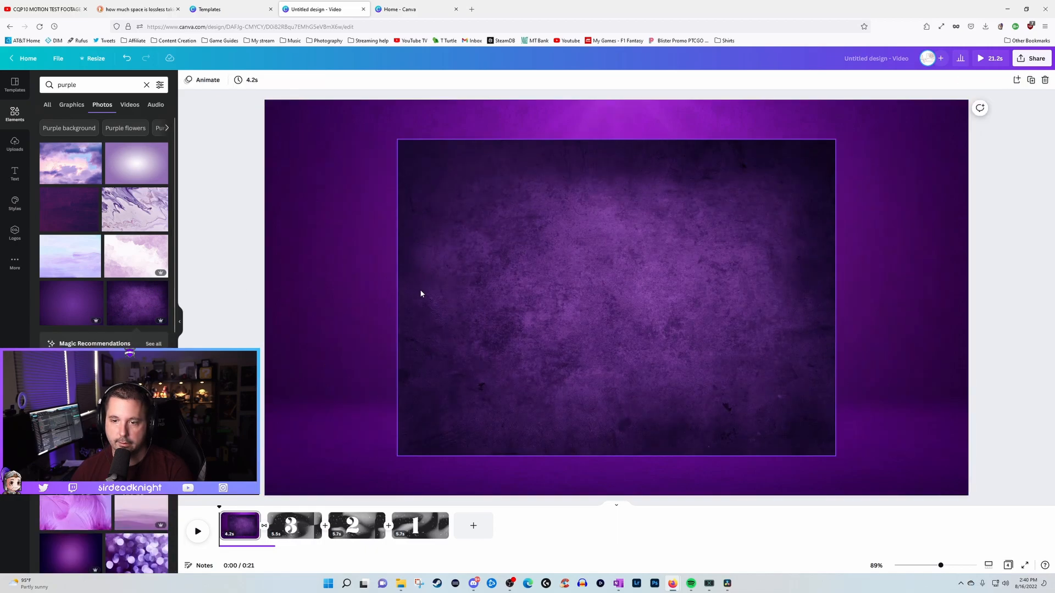
click(320, 298)
key(Delete)
click(464, 268)
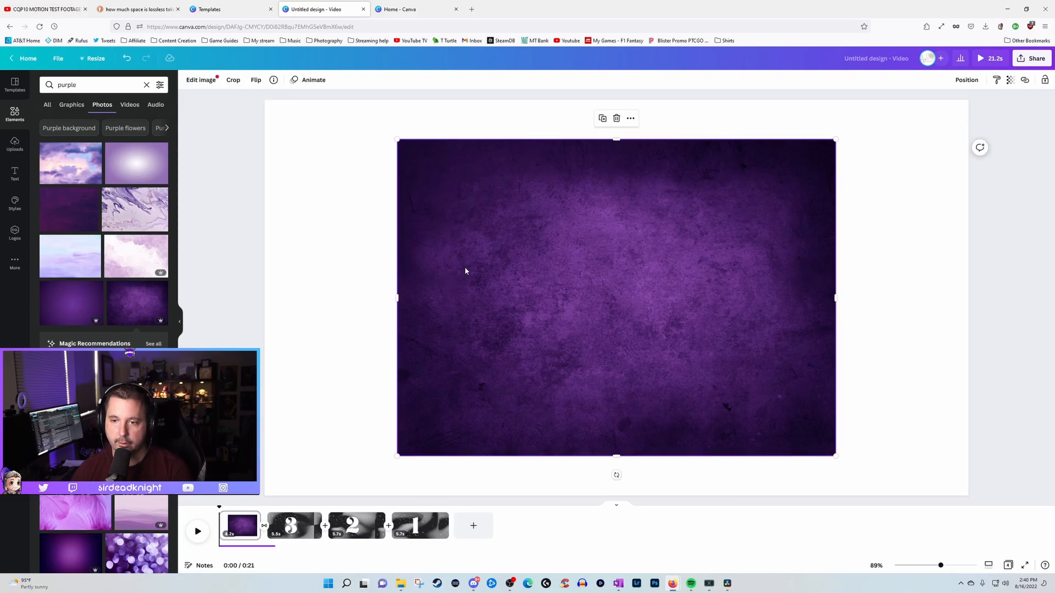
right_click(466, 270)
click(501, 397)
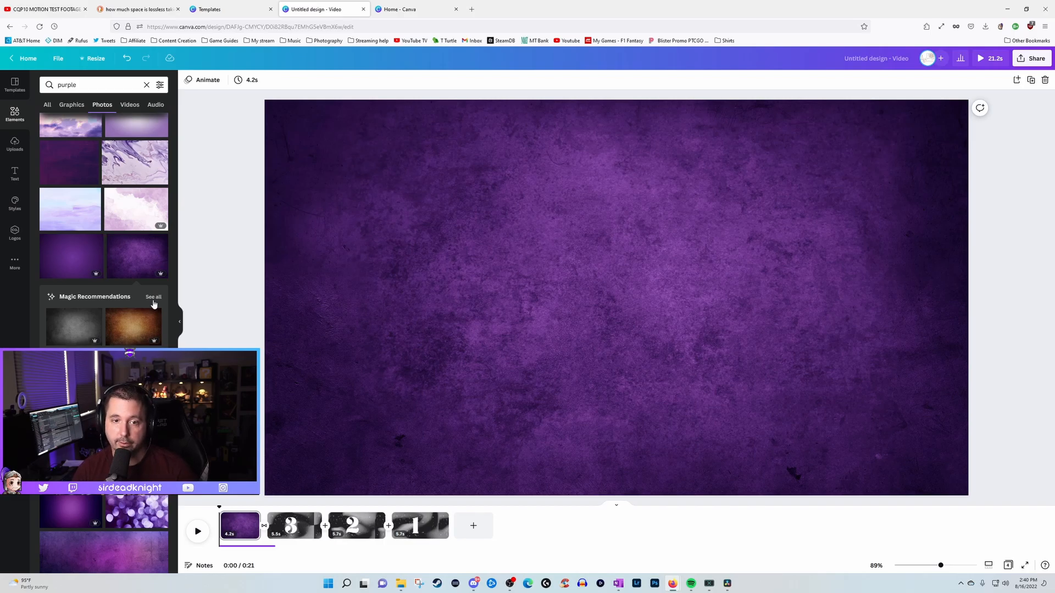
Add a dark grey grunge photo from the full Magic Recommendations list and replace the first page's purple background with it.
click(153, 298)
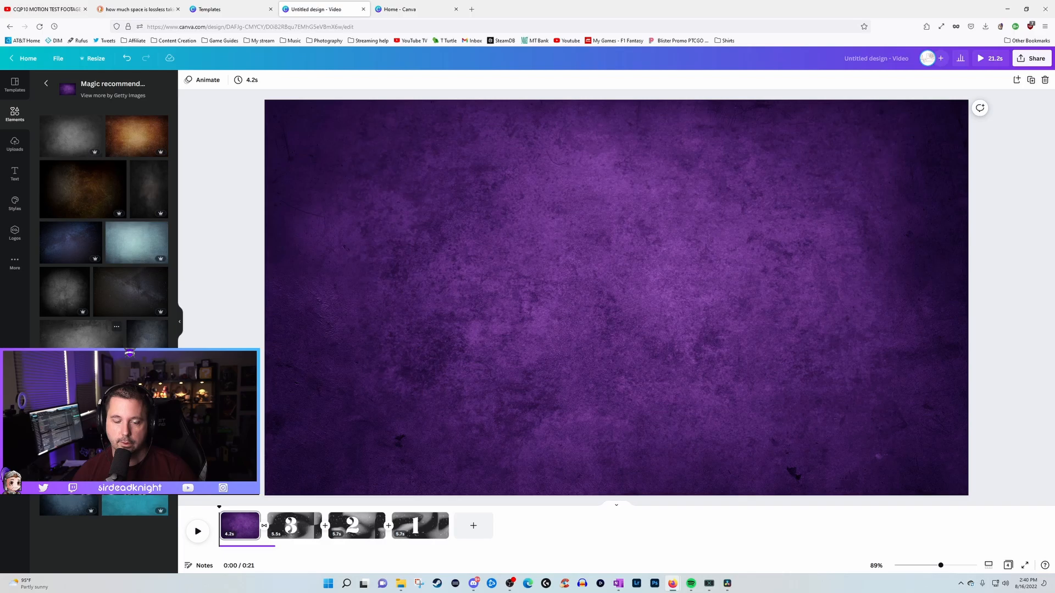
click(84, 336)
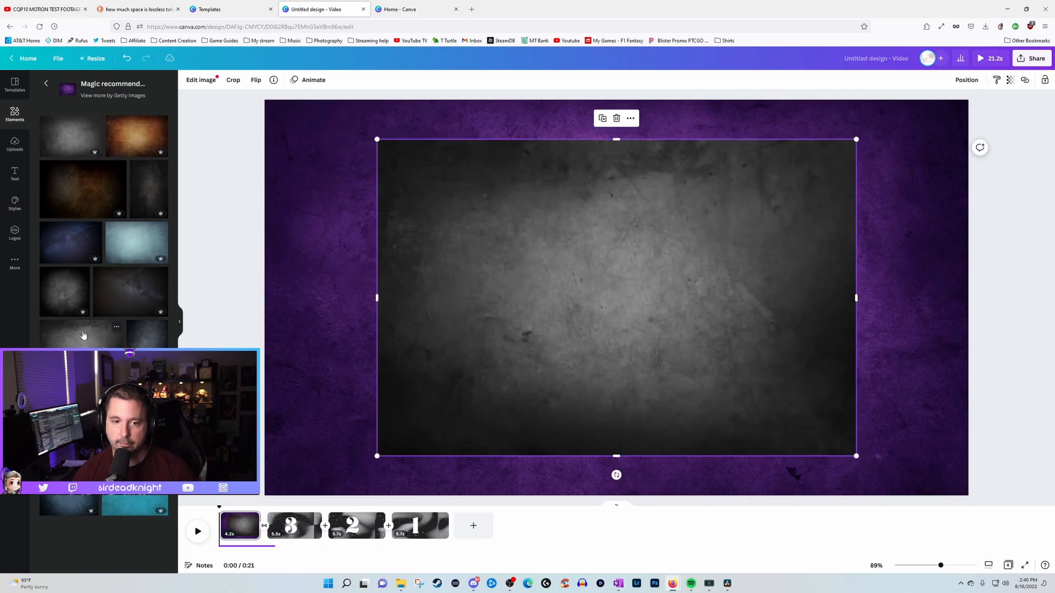
drag(462, 199, 506, 210)
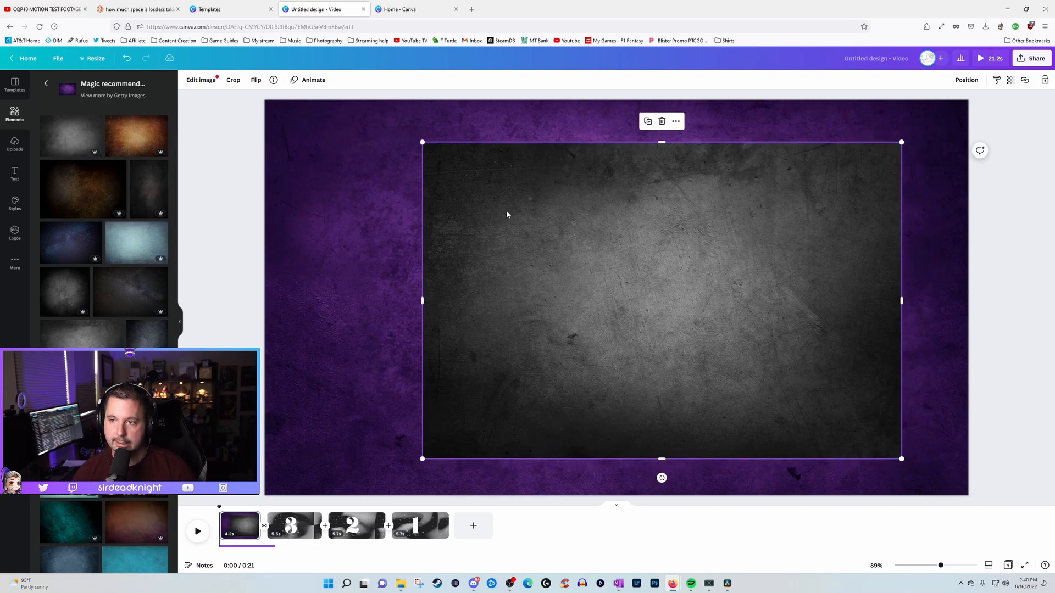
right_click(482, 199)
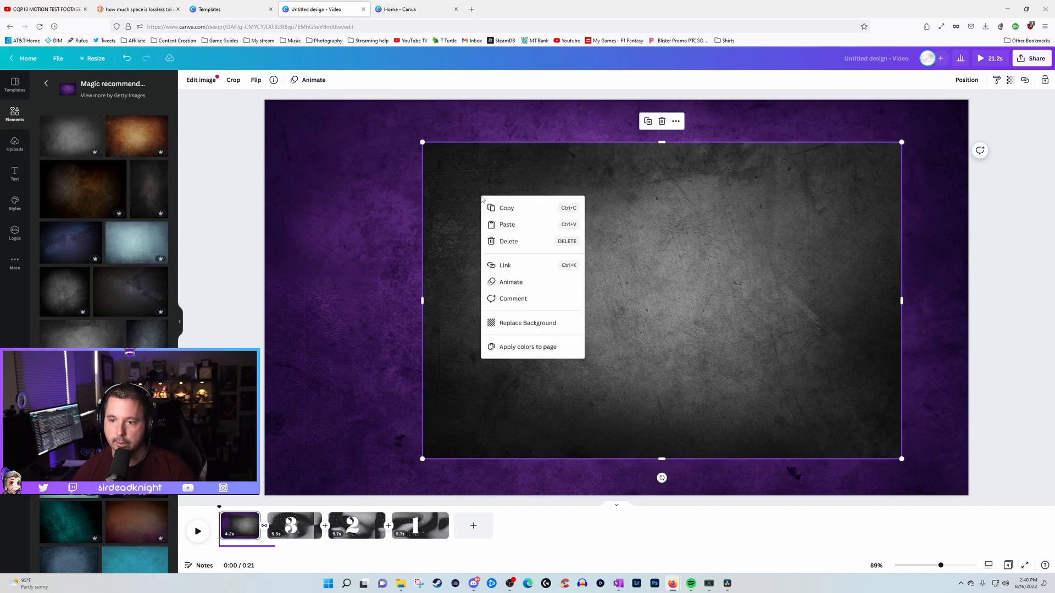
click(520, 325)
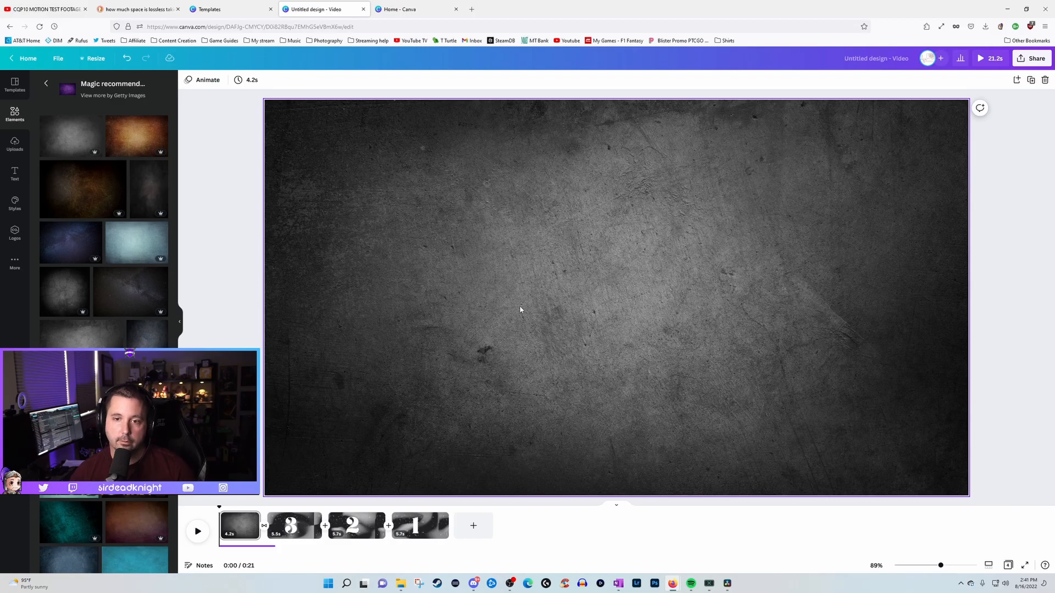
Add the teal "Old vintage retro texture background" photo to the first page and view its details.
scroll(116, 304, down, 1)
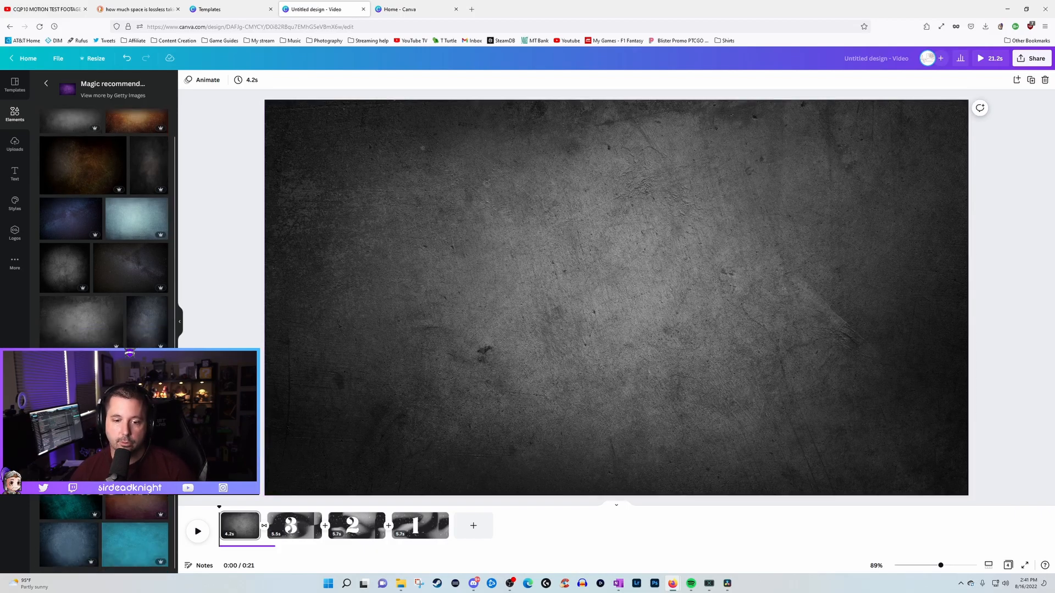
click(135, 543)
click(161, 478)
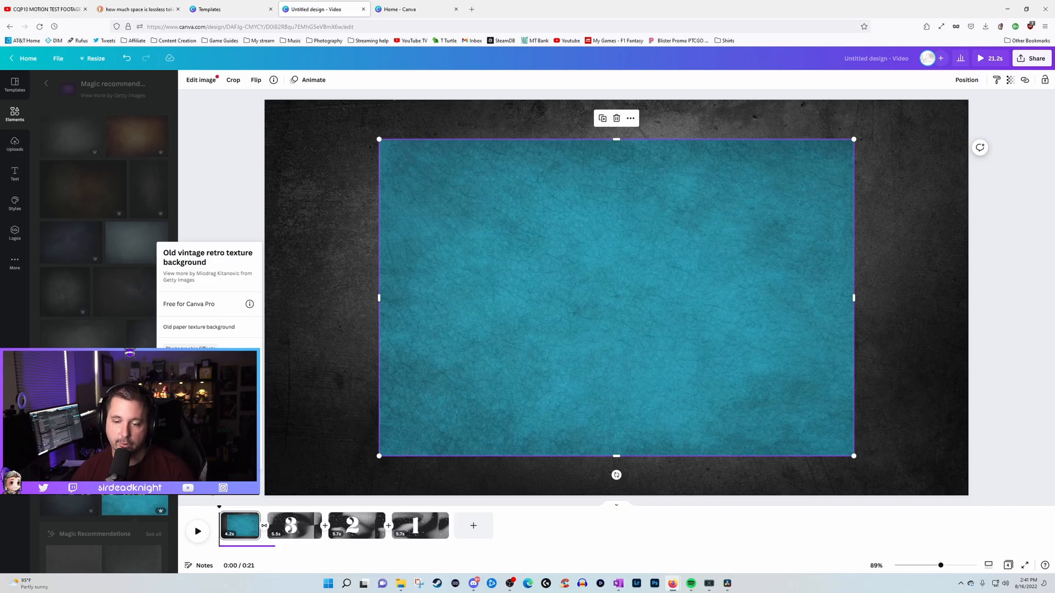
click(209, 485)
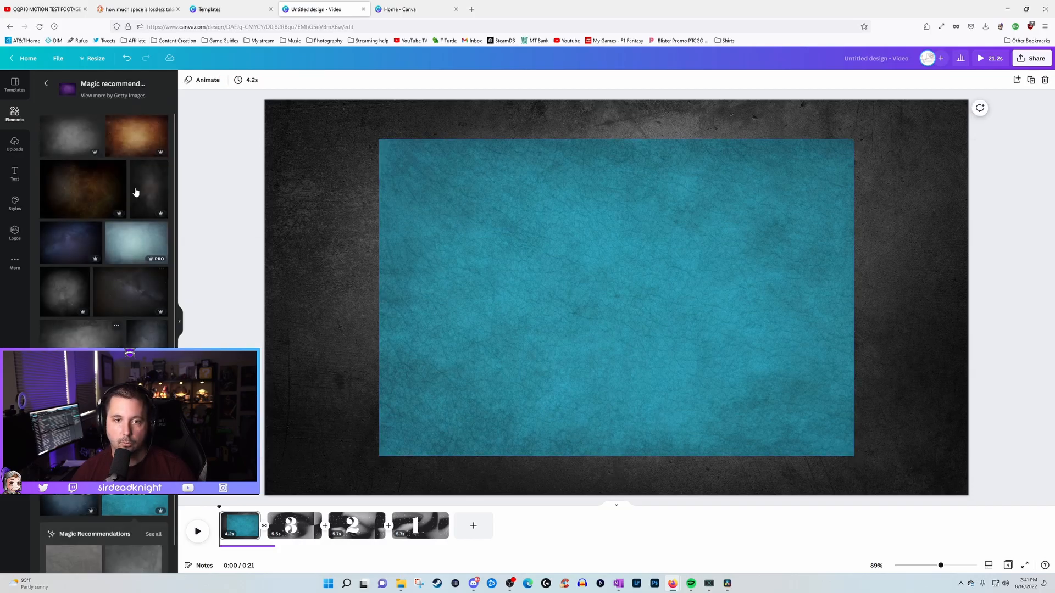
Restrict the "purple" search results to videos and delete the grey background and the teal photo from the first page.
click(46, 83)
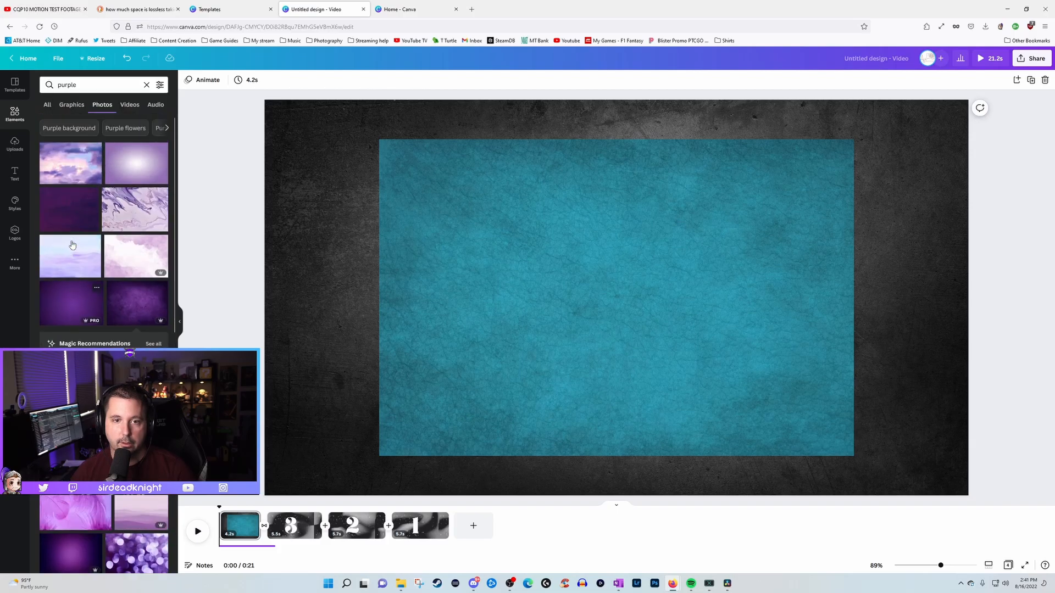
click(128, 105)
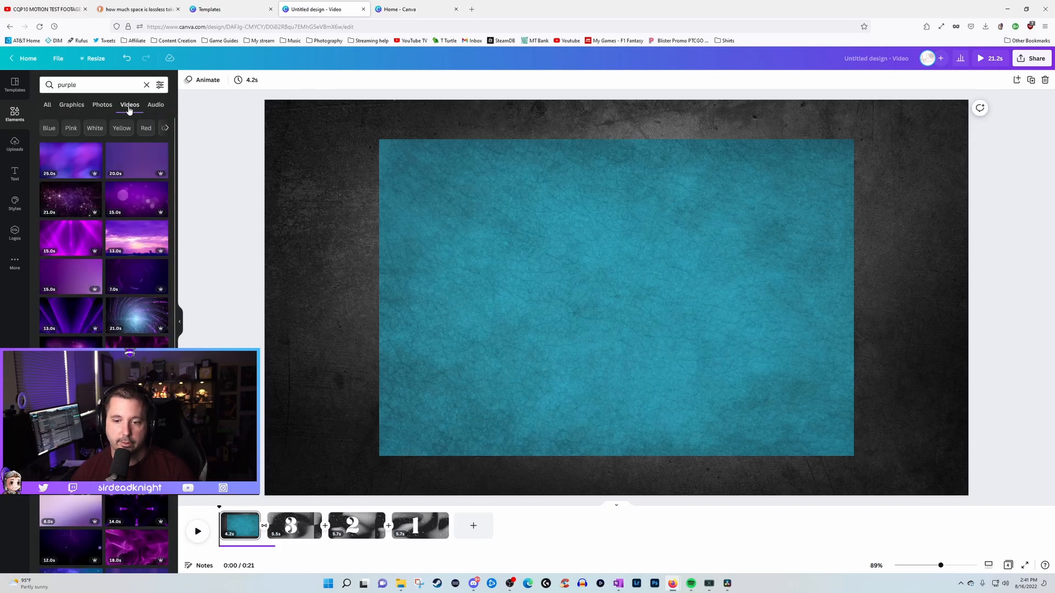
click(337, 381)
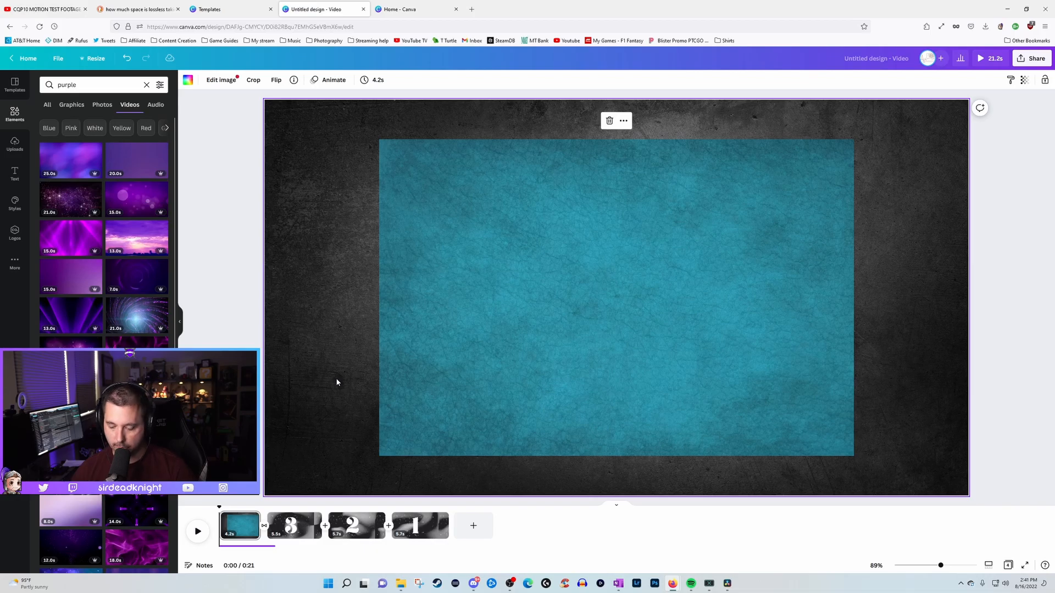
key(Delete)
click(451, 340)
key(Delete)
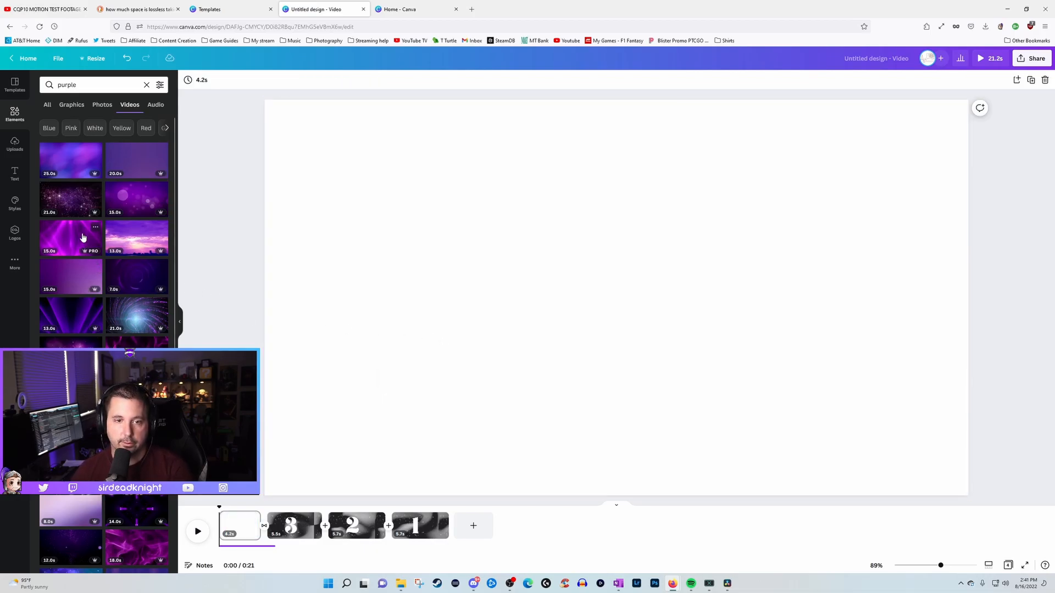
Add the 25-second blurred blue-purple video to the first page, set it as the background and play it.
click(66, 164)
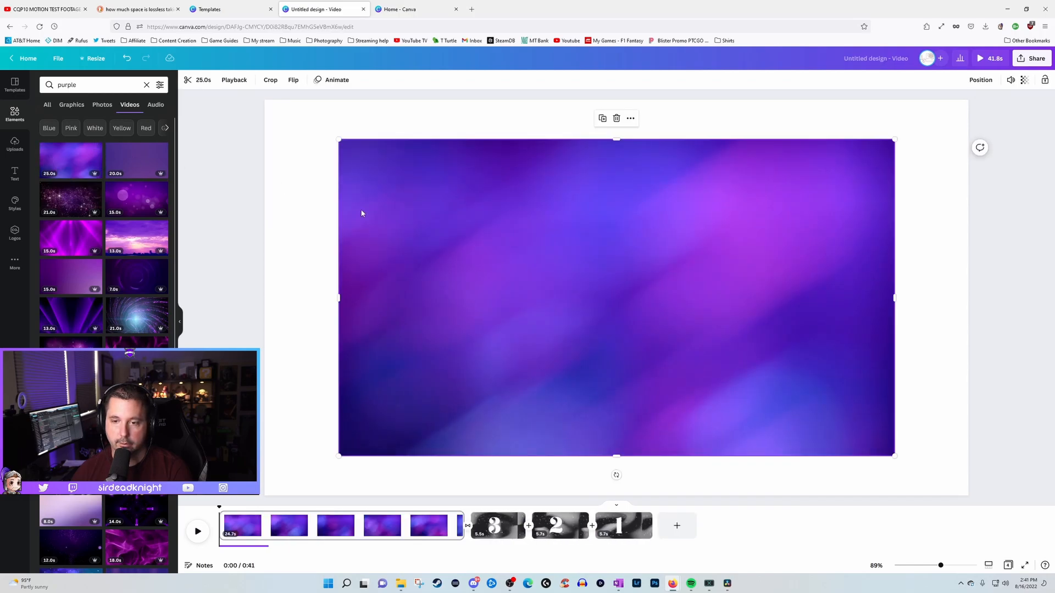
right_click(401, 219)
click(439, 325)
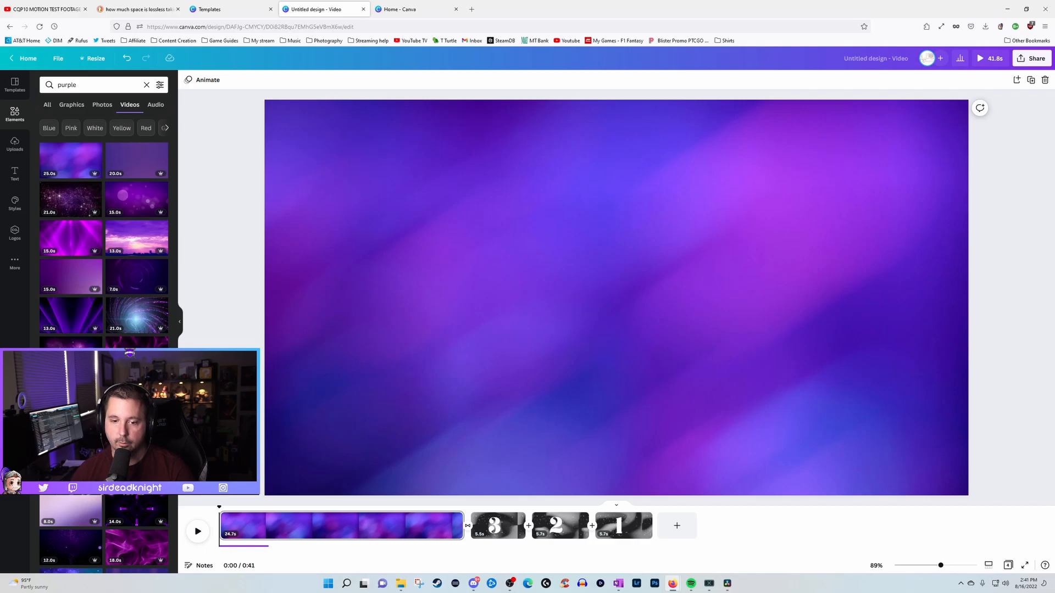
click(198, 531)
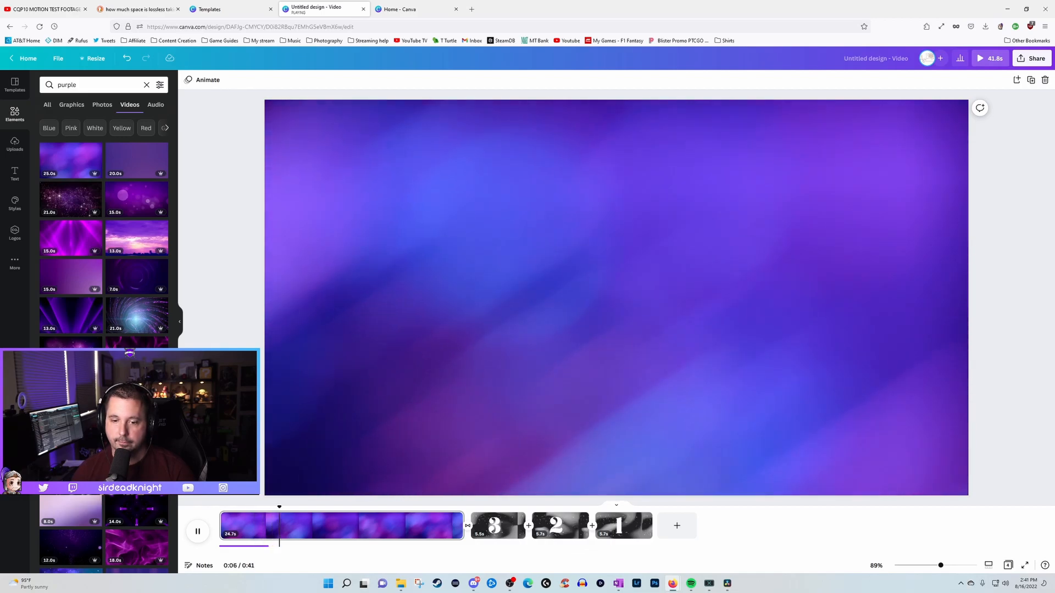
Delete the audio track beneath the first page in the timeline.
click(247, 548)
click(246, 544)
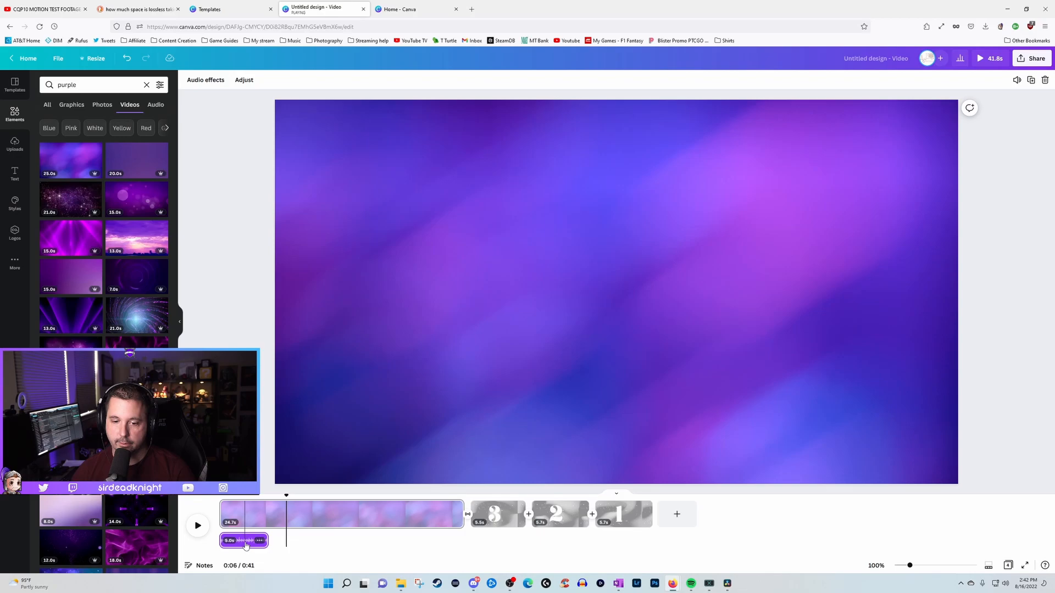
key(Delete)
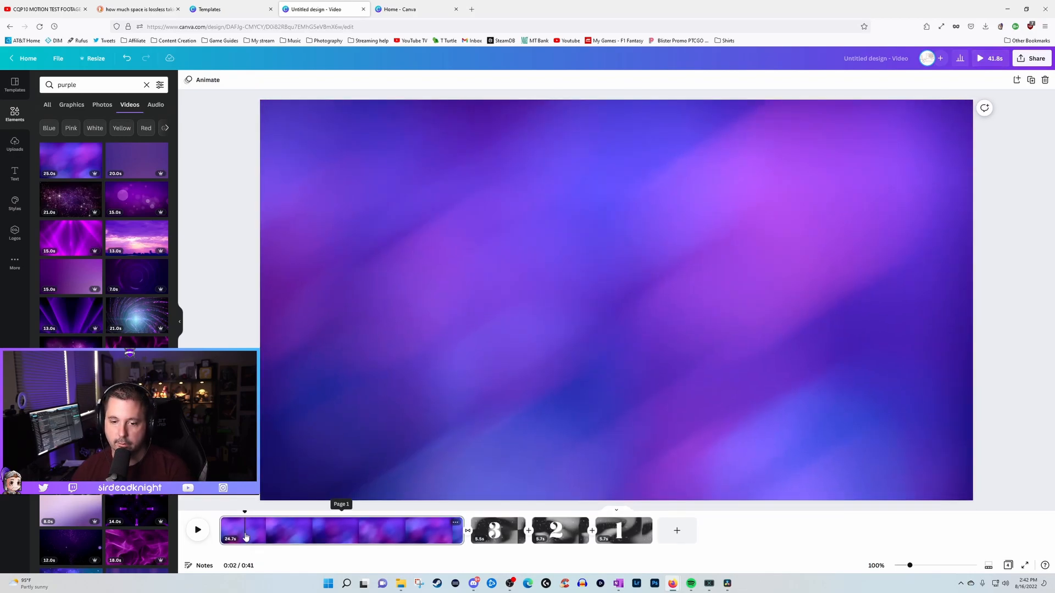
Copy the first page's blue-purple background video and paste it onto the page with the number 3.
click(517, 524)
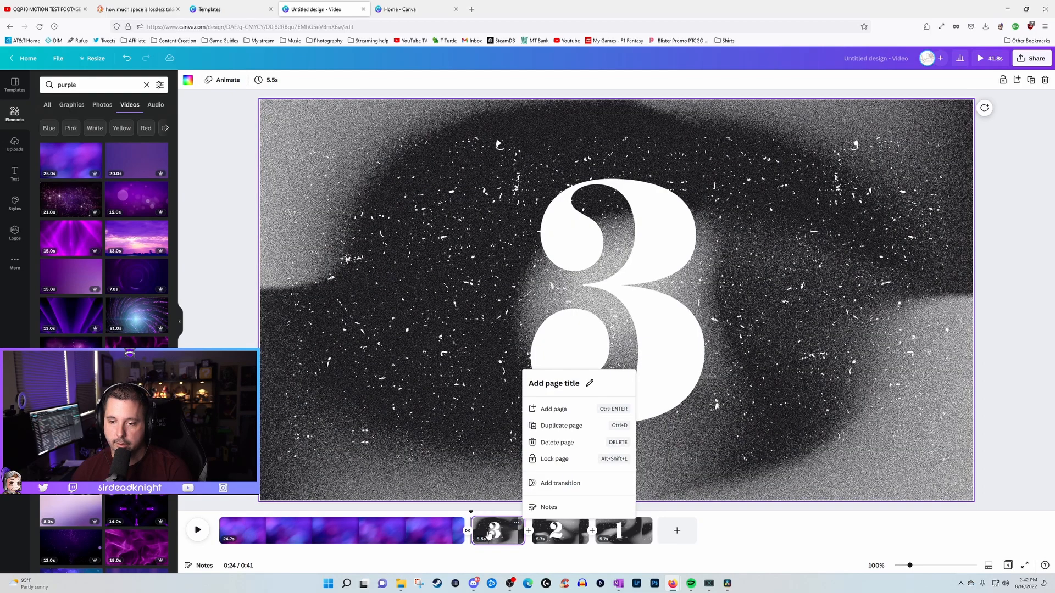
click(407, 532)
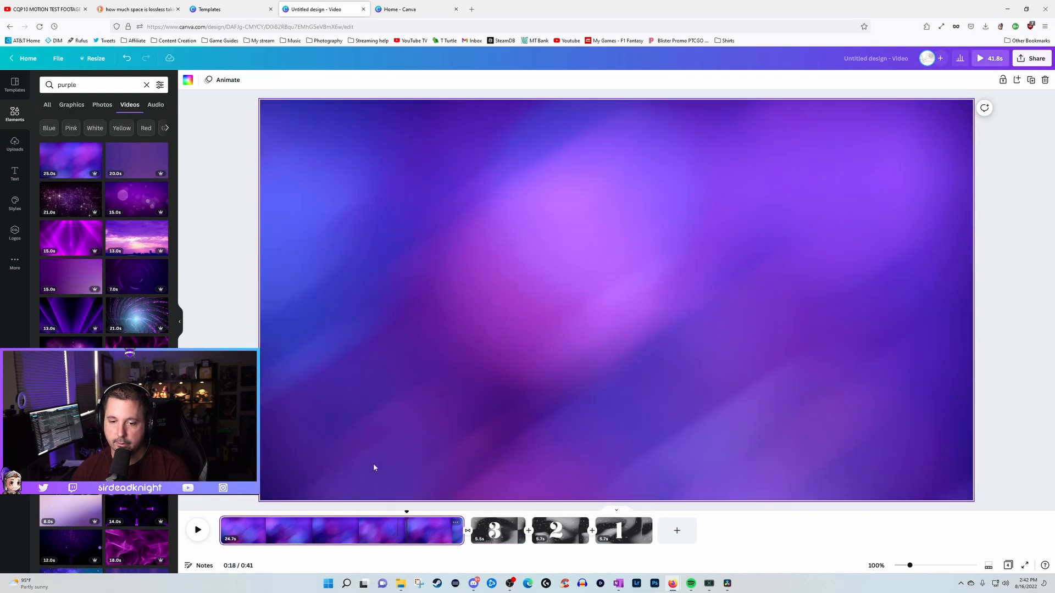
right_click(360, 424)
click(396, 435)
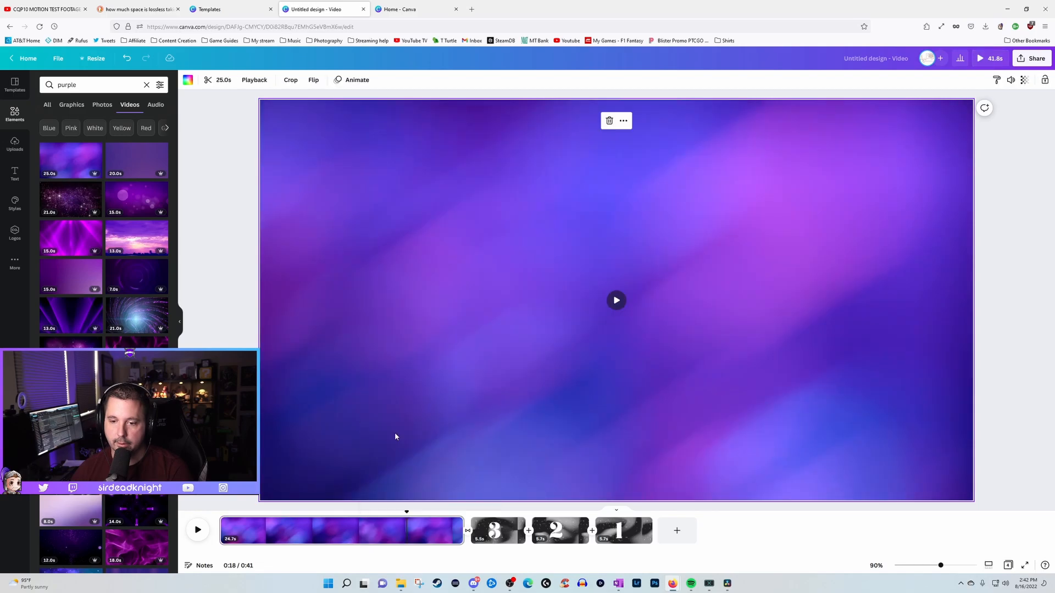
click(479, 529)
key(ctrl+v)
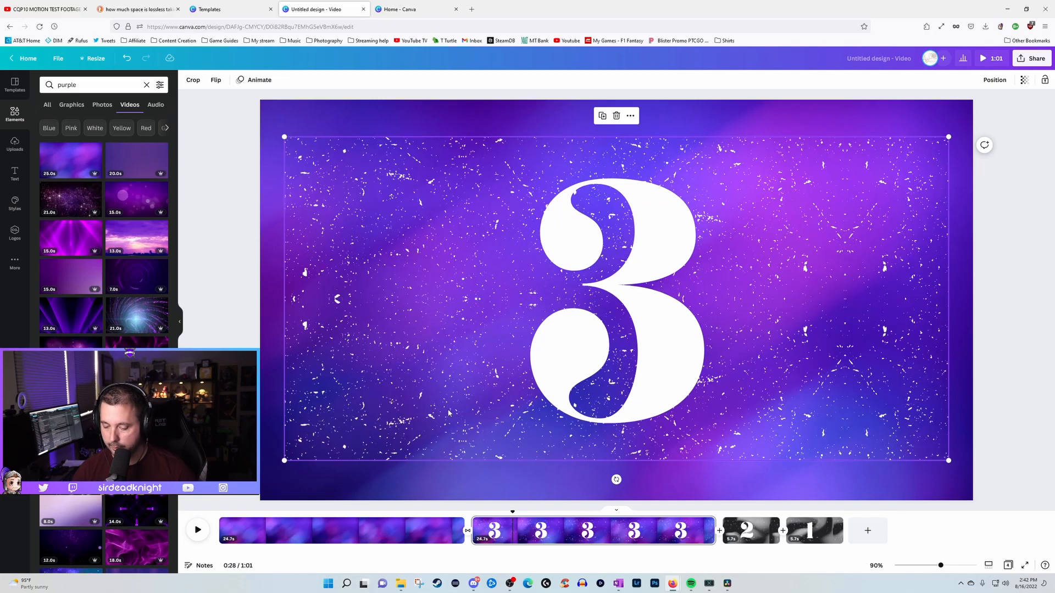
Delete the white speckle overlay and the number 3 from the second page.
key(Delete)
click(505, 418)
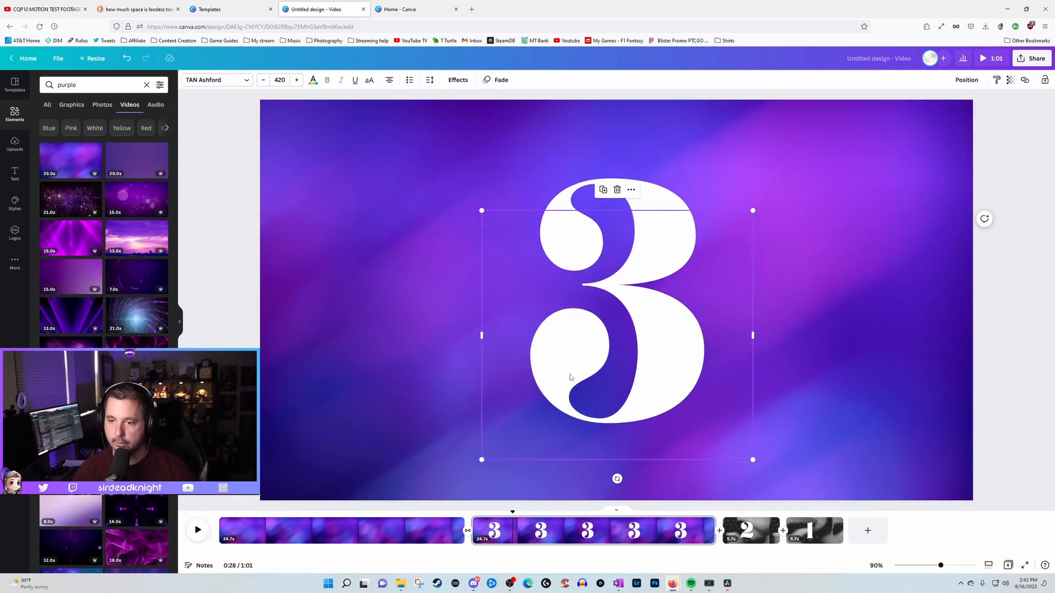
key(Delete)
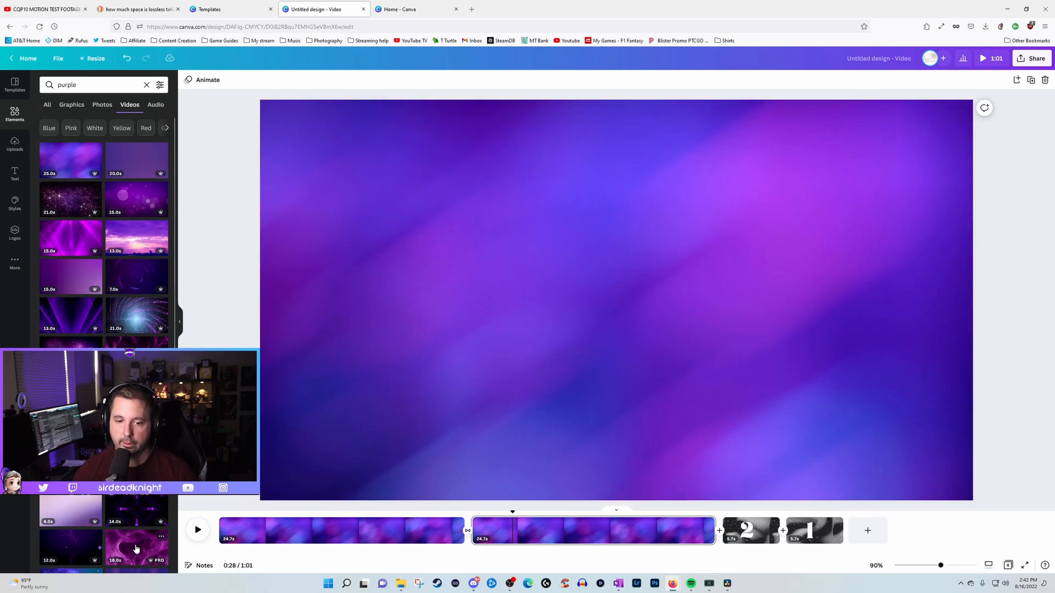
click(161, 536)
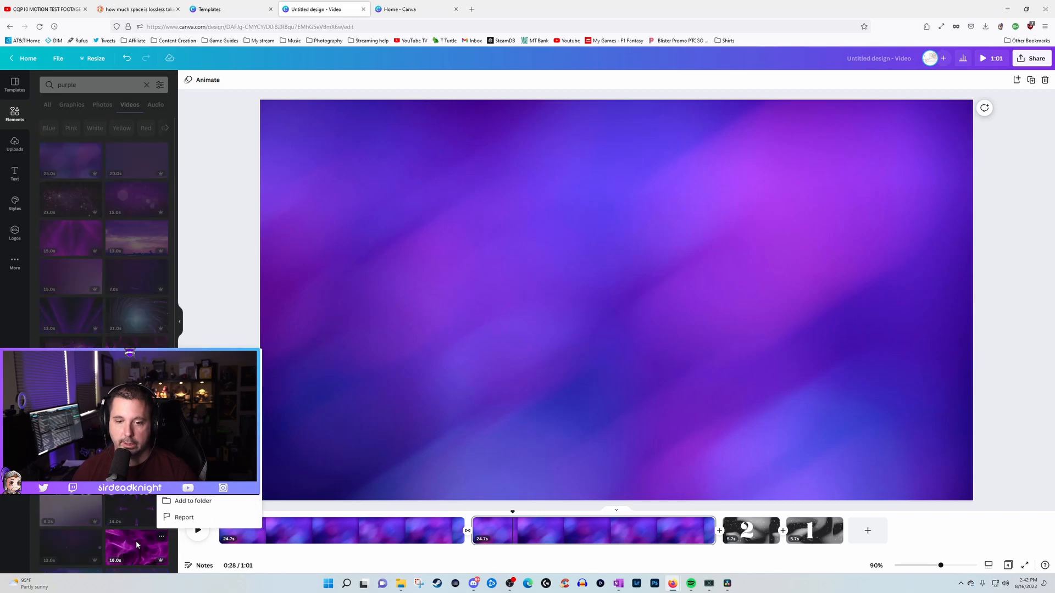
click(162, 539)
click(163, 539)
click(140, 539)
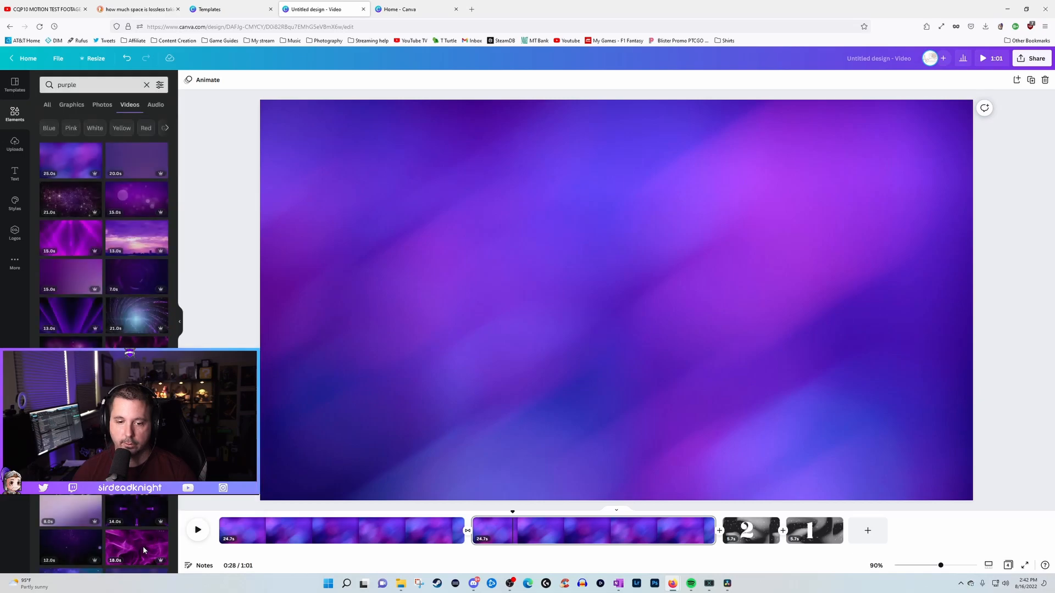
Add the 18-second magenta smoke video to the second page and set it as the background in place of the blue-purple video.
click(139, 549)
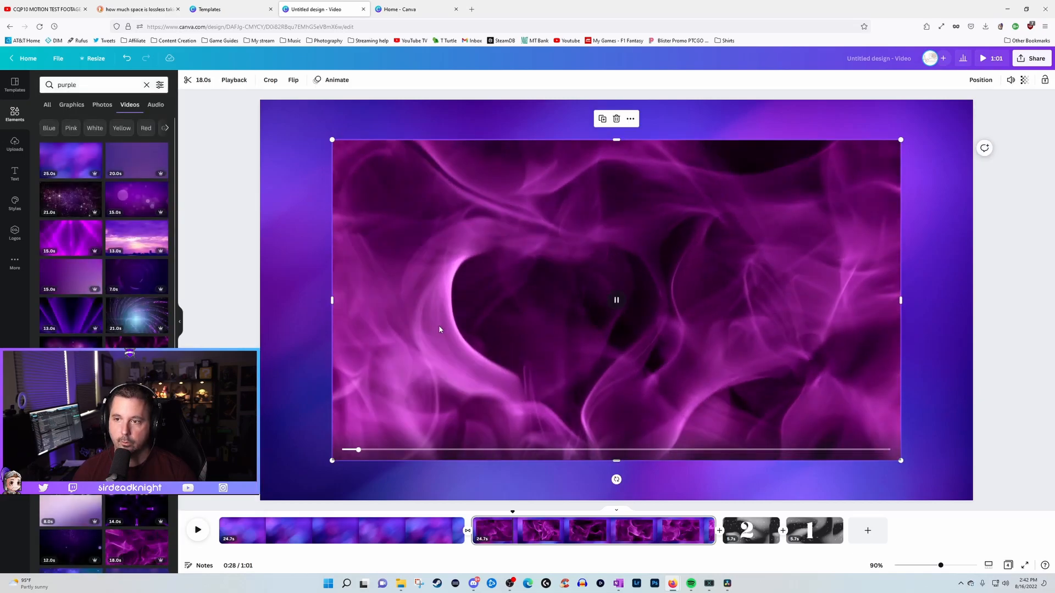
click(610, 120)
click(506, 222)
right_click(506, 222)
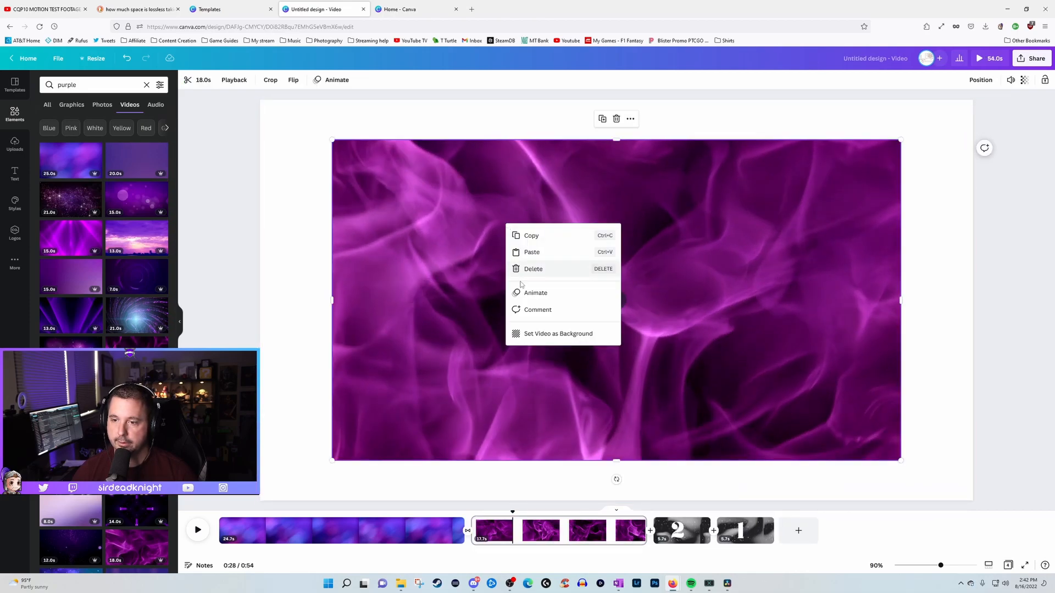
click(536, 333)
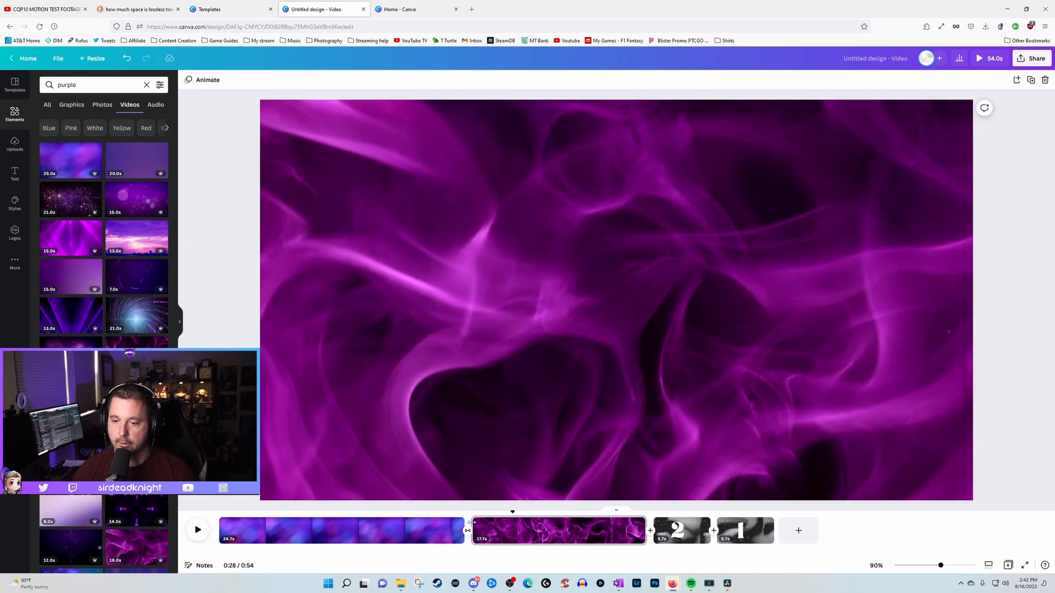
Play parts of the second and first pages to preview their background videos and the change between them.
click(477, 529)
key(space)
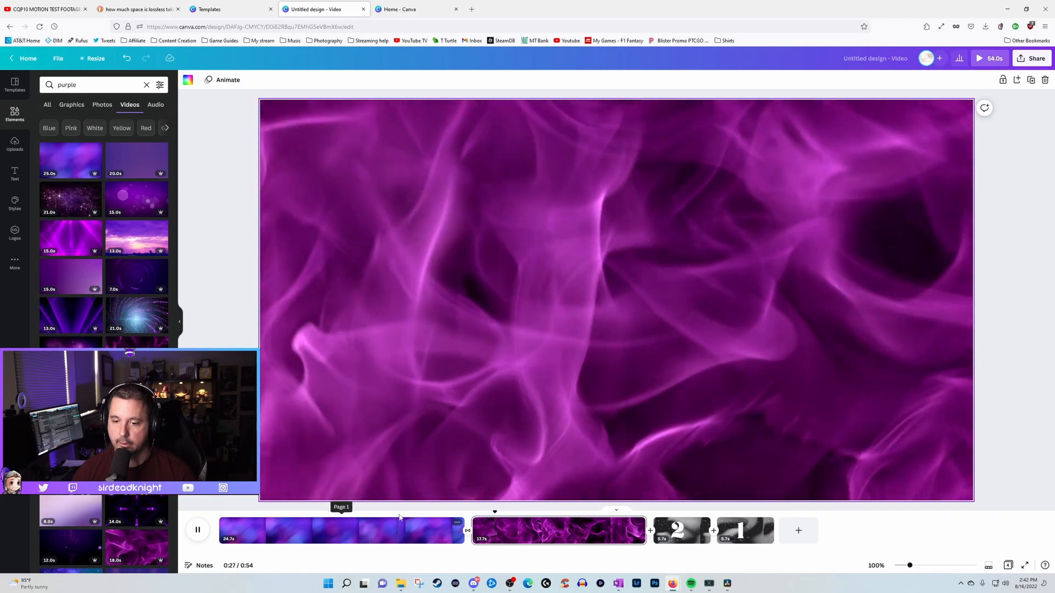
click(400, 516)
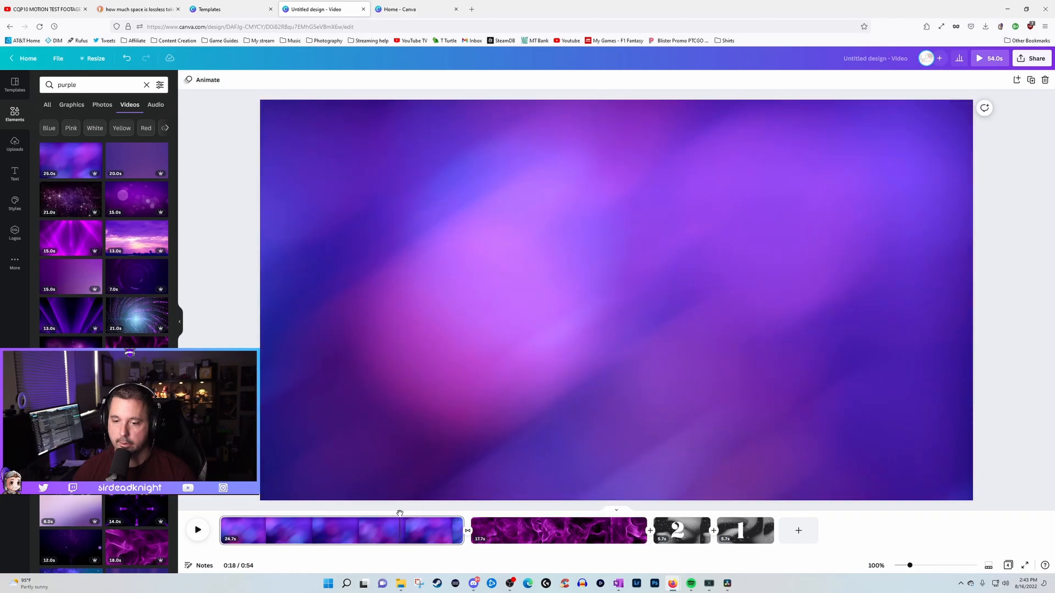
key(space)
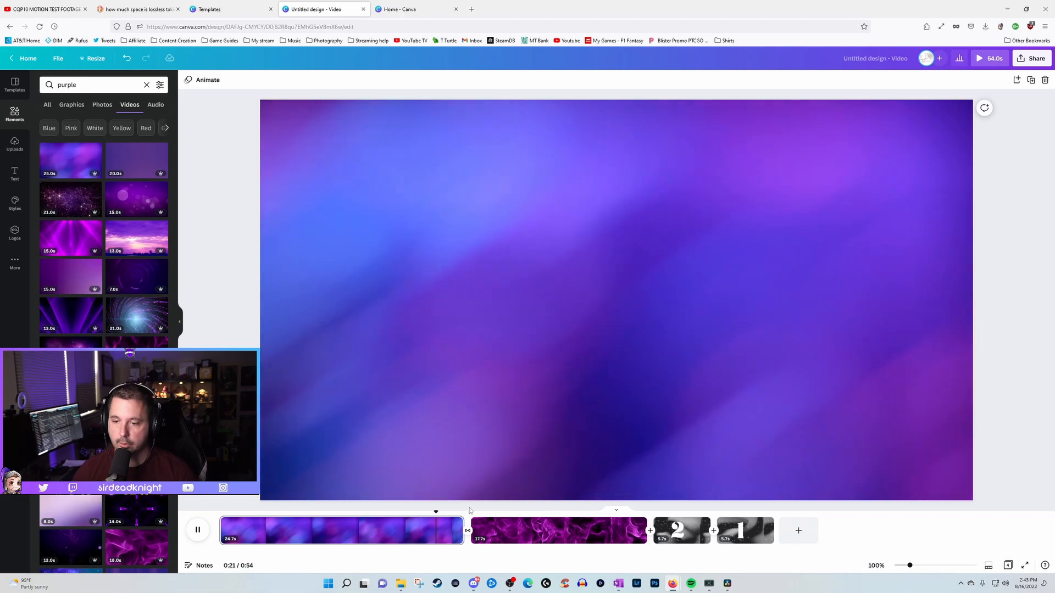
click(479, 513)
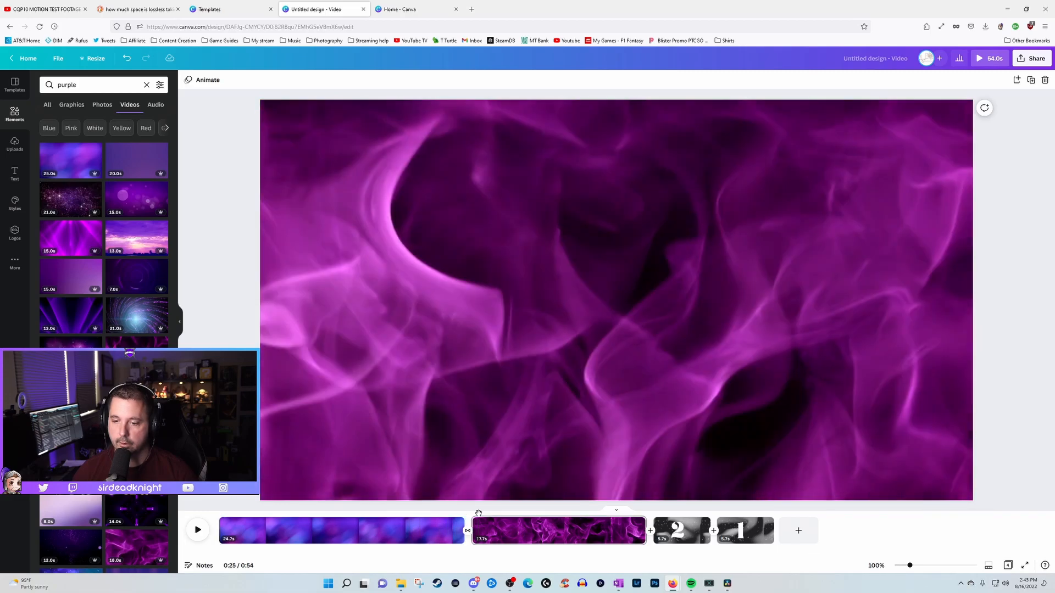
Play the second page to preview its magenta smoke background while browsing more of the purple video results.
key(space)
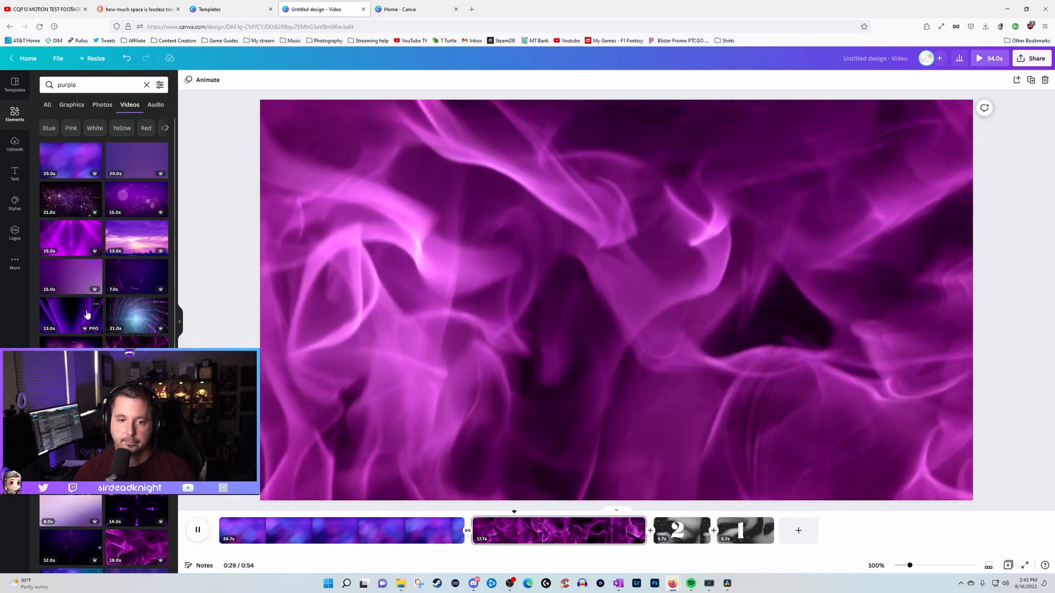
scroll(86, 315, down, 10)
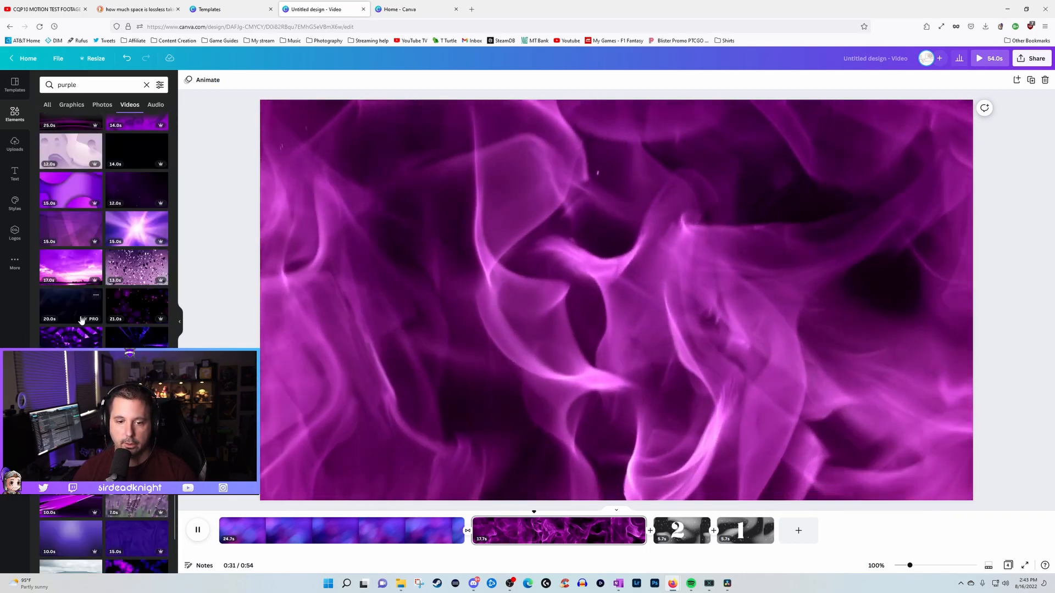
scroll(81, 318, down, 7)
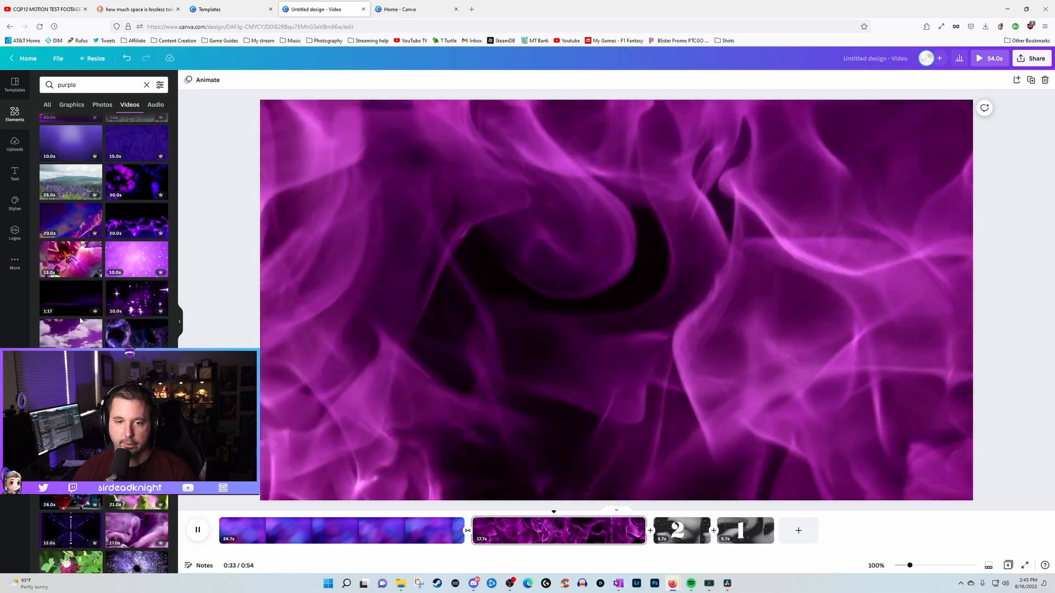
scroll(81, 324, up, 15)
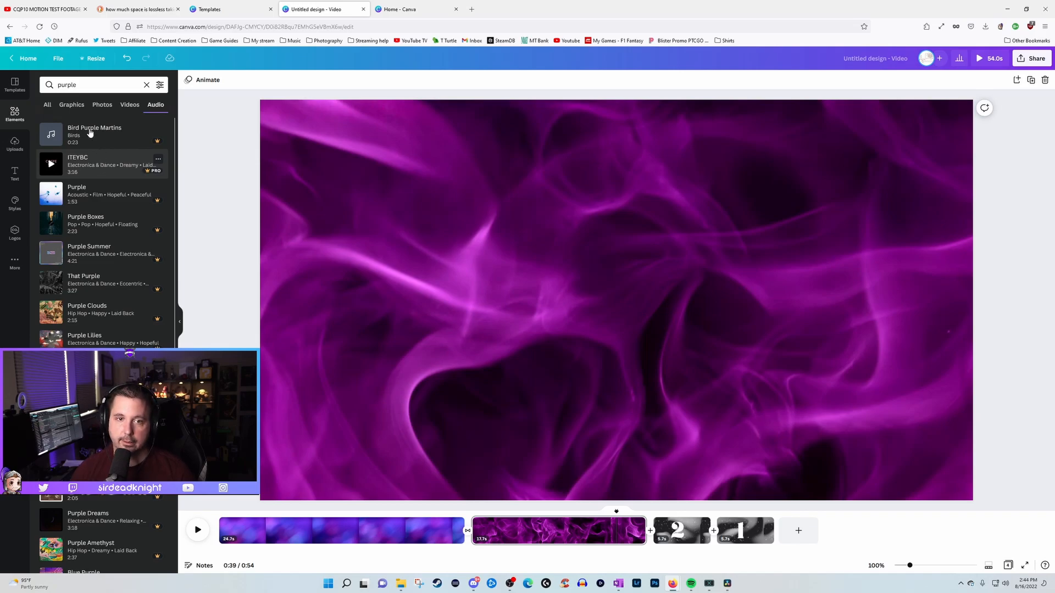
Search the audio library for electronic, try the Losing Electrons track on the timeline and delete it again.
click(90, 86)
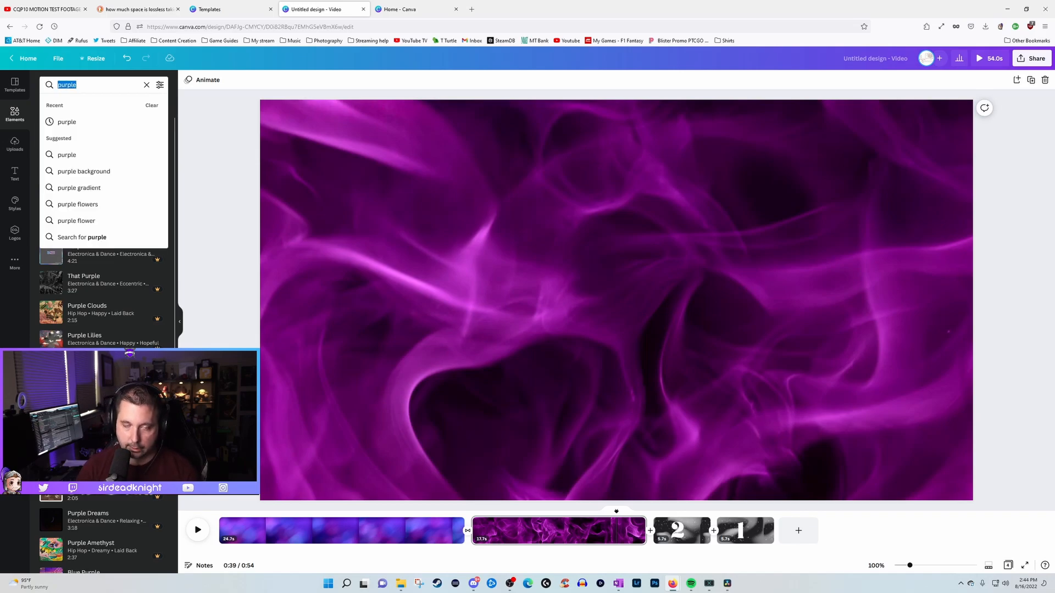
text(elec)
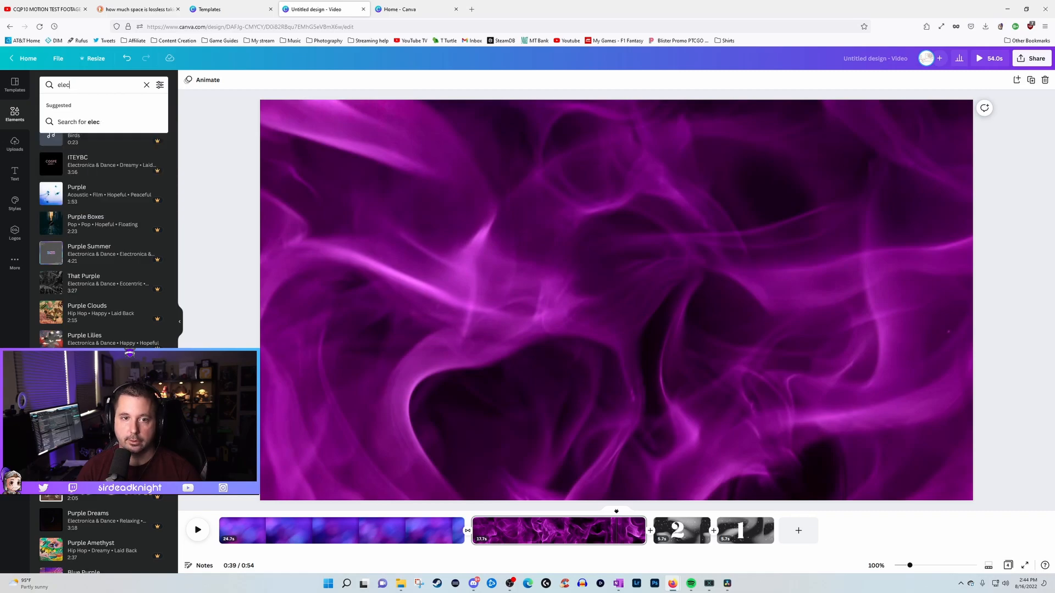
text(rotronic)
key(Return)
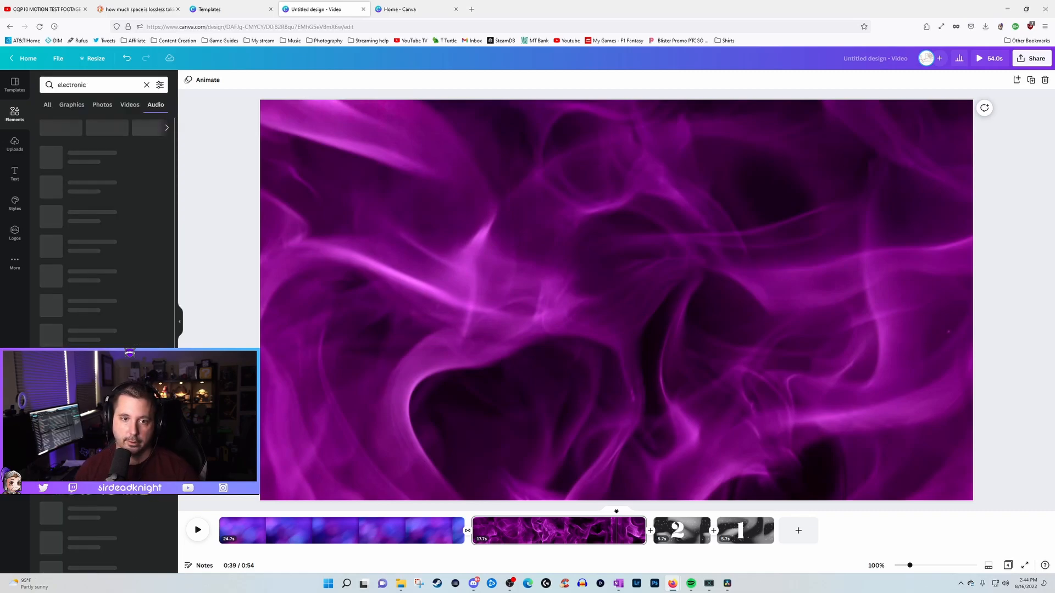
click(114, 151)
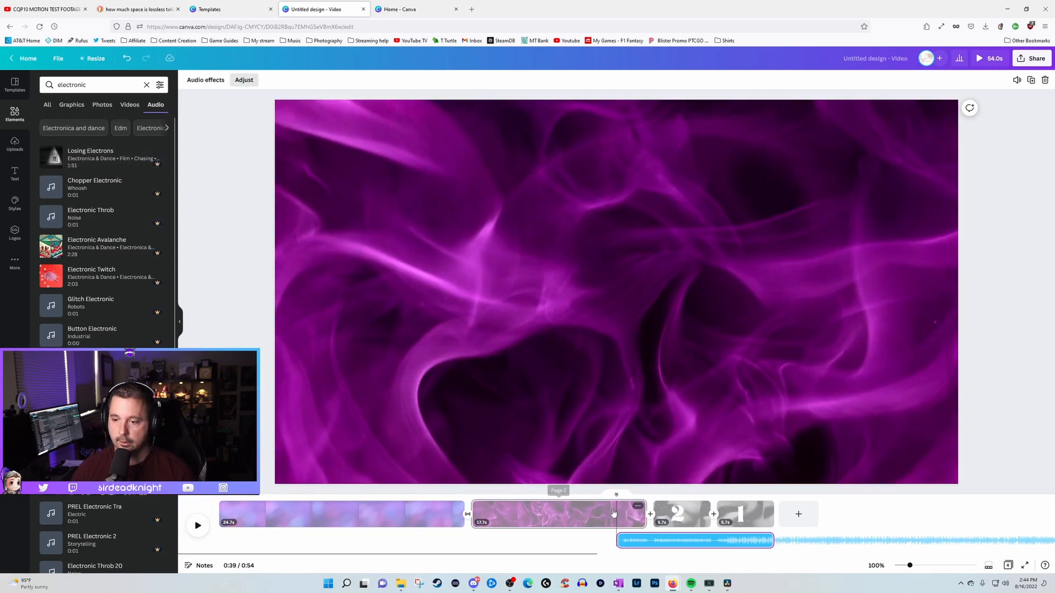
click(643, 543)
key(Delete)
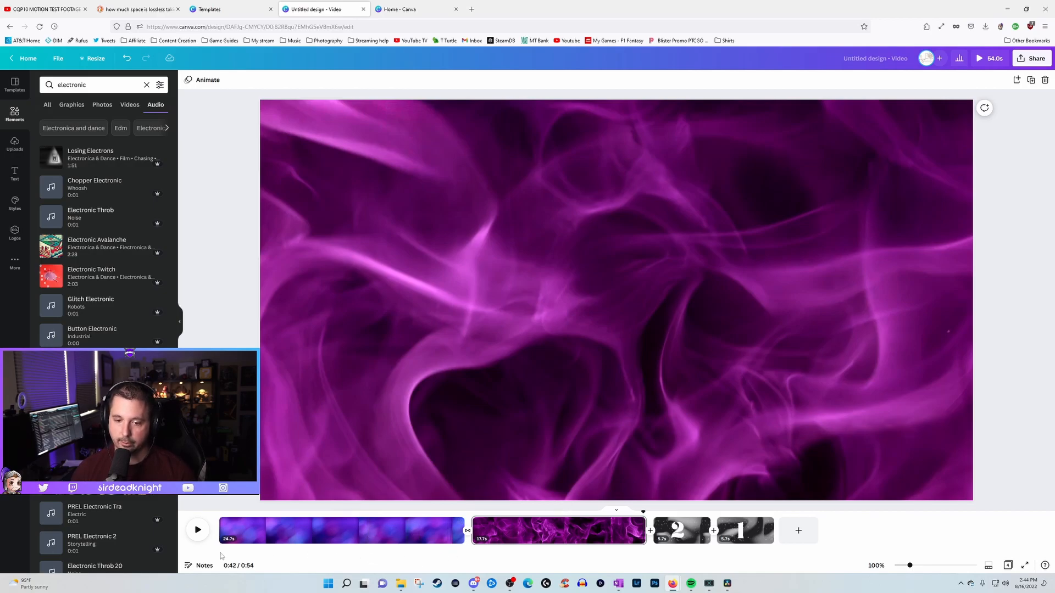
Open the second page's notes and look at the design's view insights.
click(204, 566)
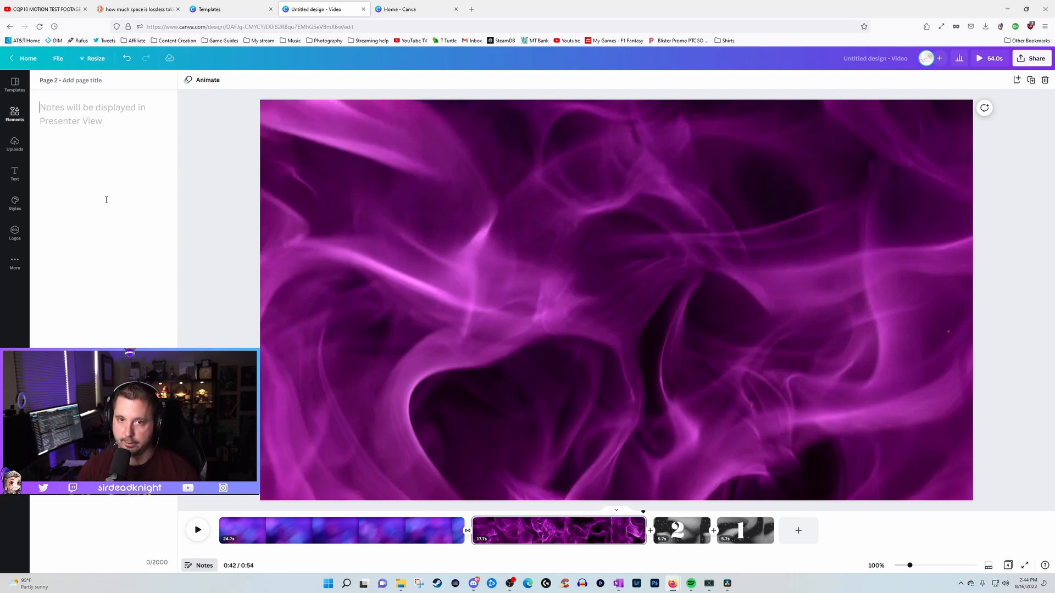
click(959, 58)
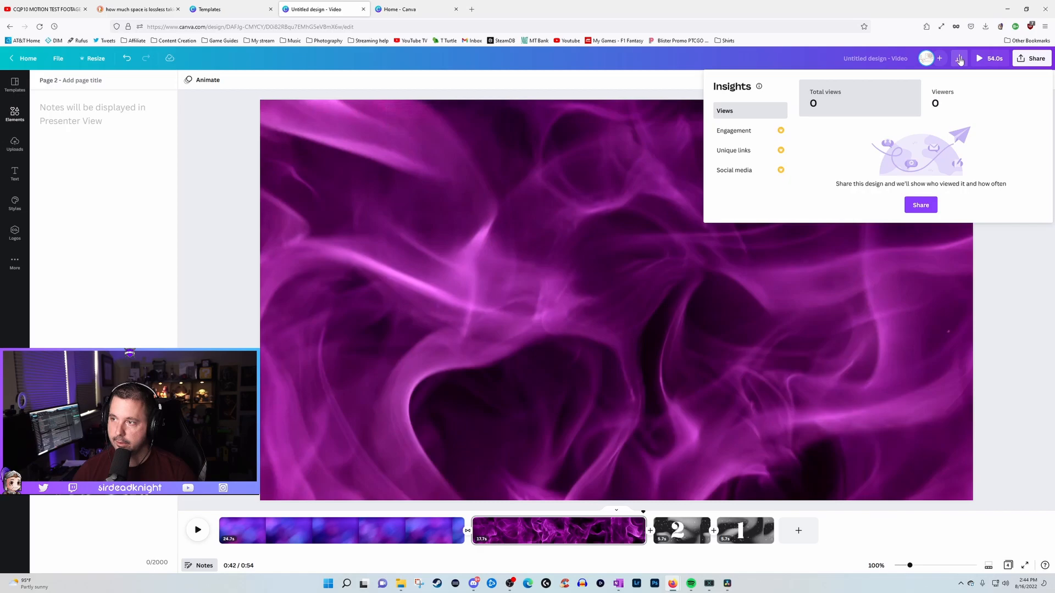
click(960, 59)
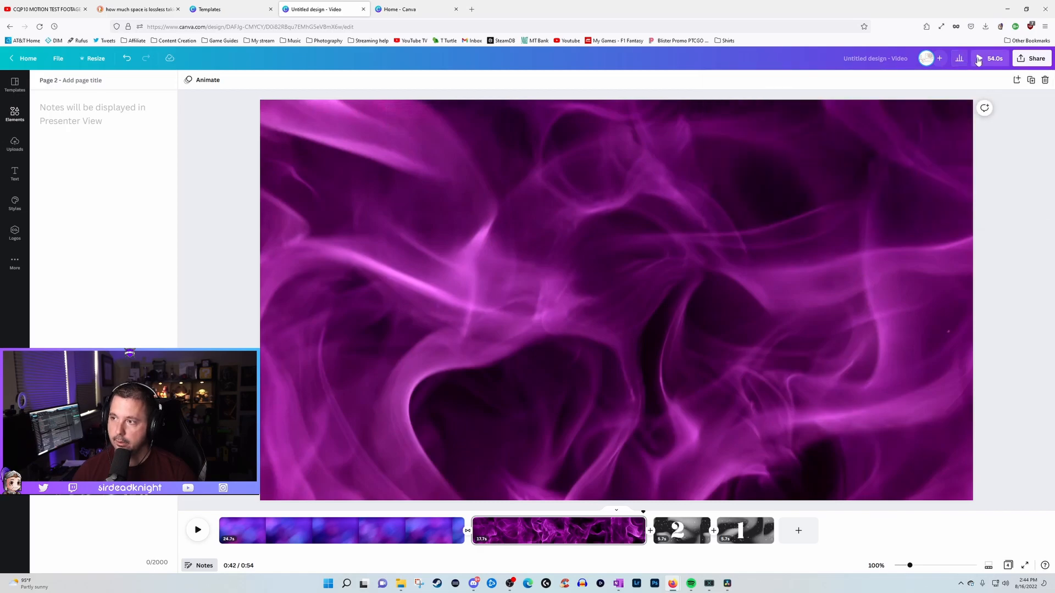
Preview the whole video, skipping ahead through the first page to the second, and exit the preview.
click(983, 59)
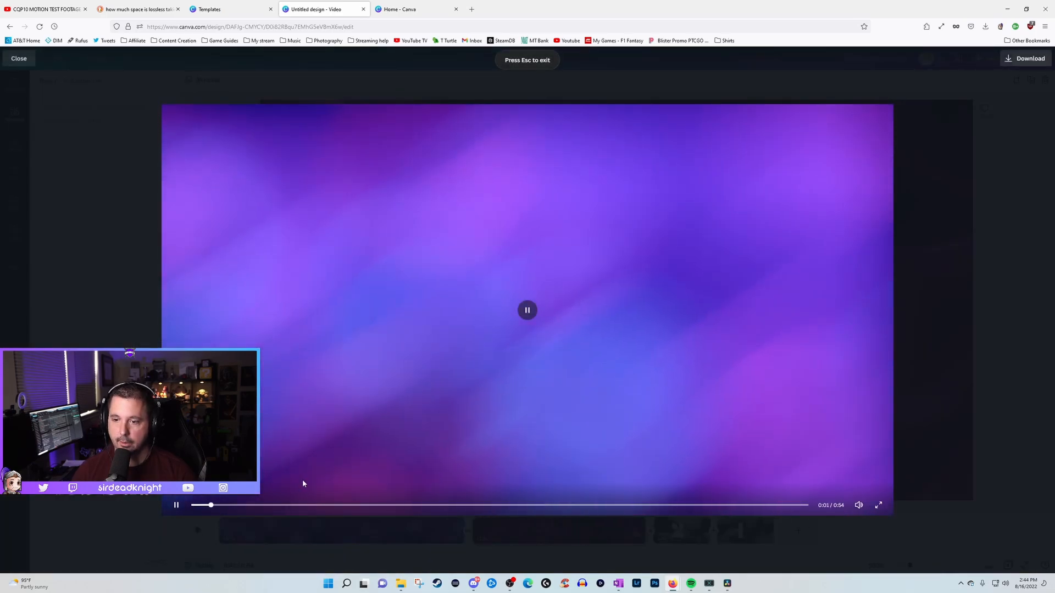
click(333, 506)
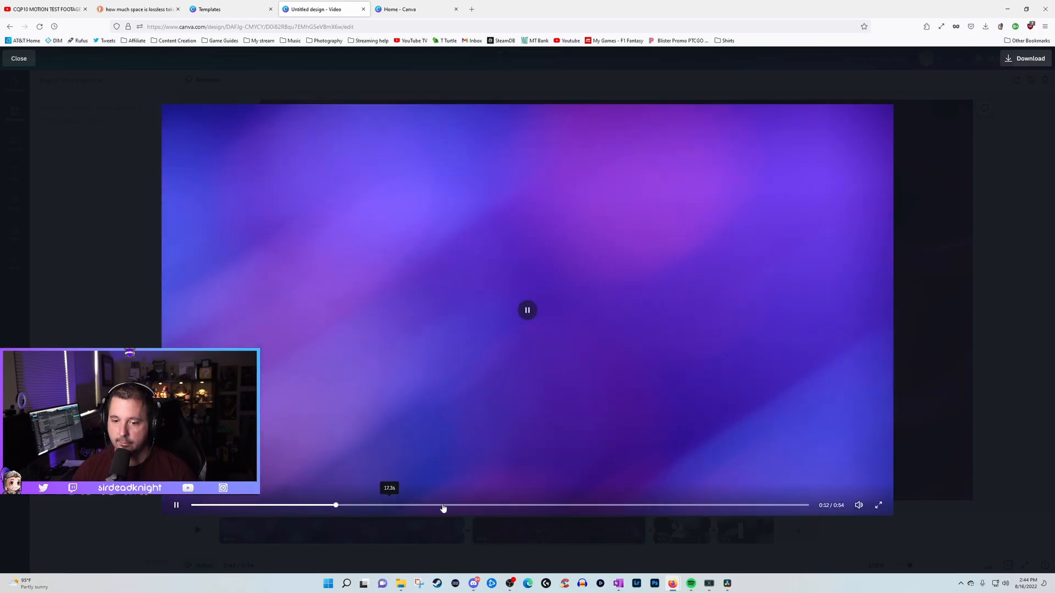
click(530, 506)
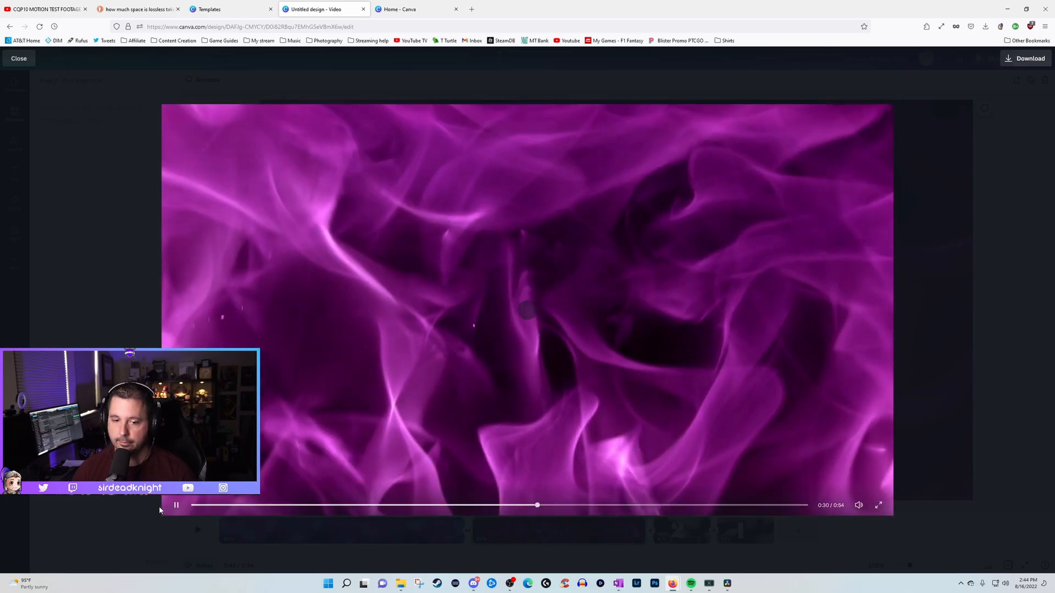
click(176, 505)
key(Escape)
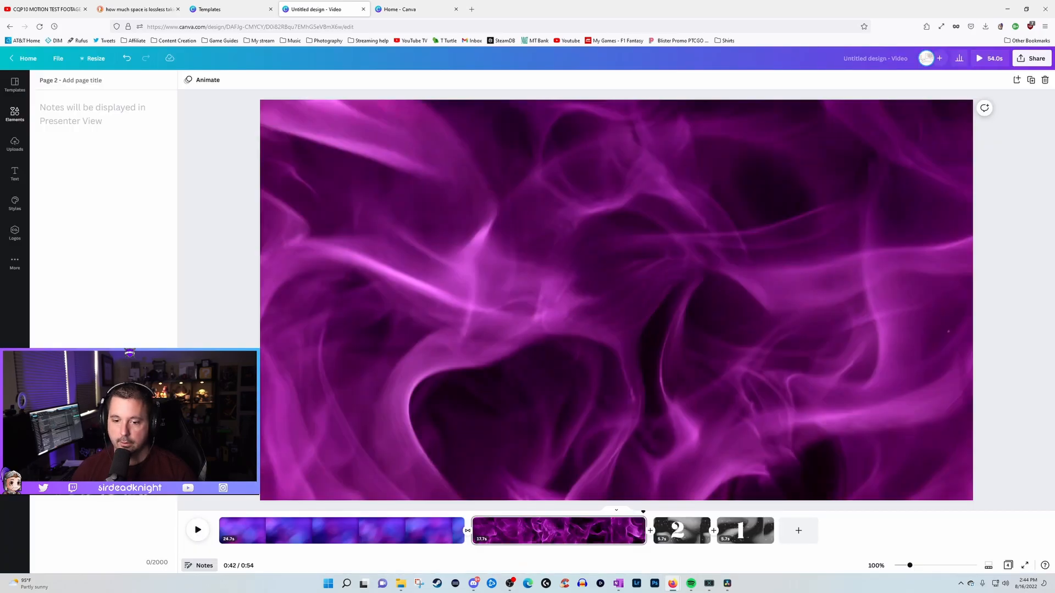
Select the first page and browse the video elements down to the Nature category.
click(234, 537)
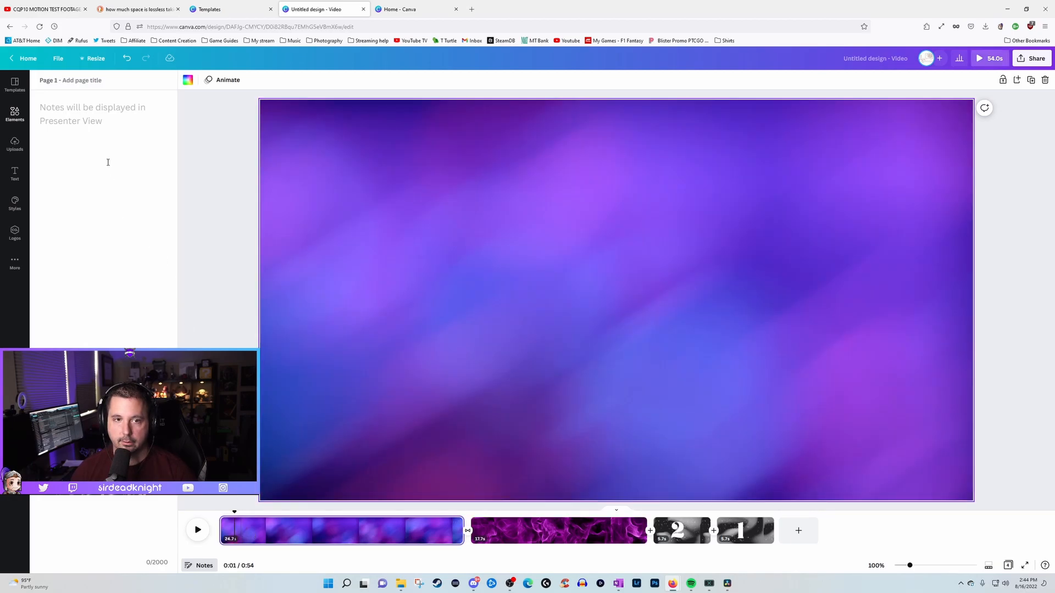
click(15, 115)
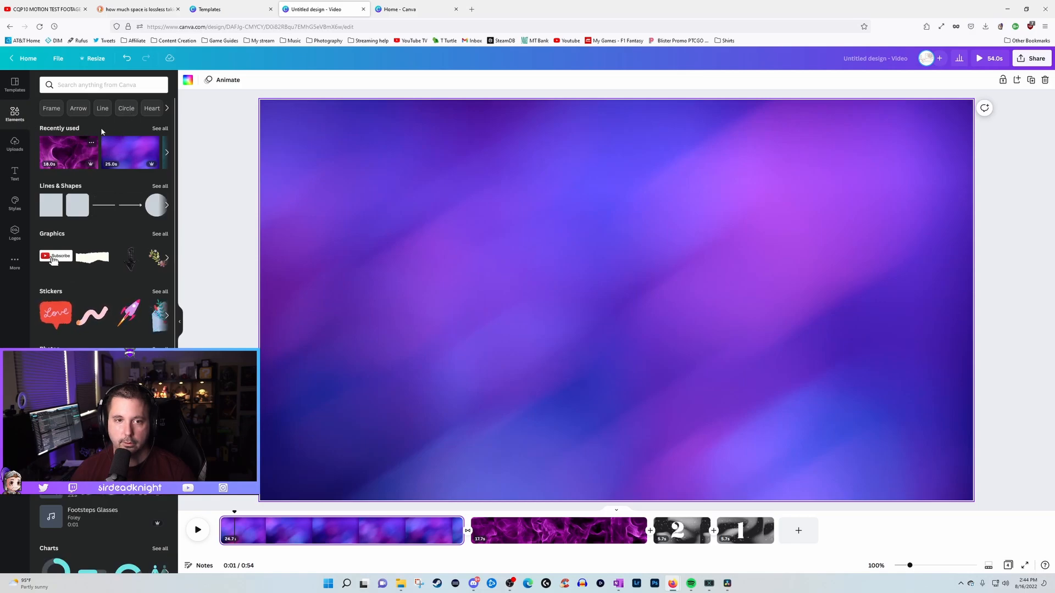
click(160, 129)
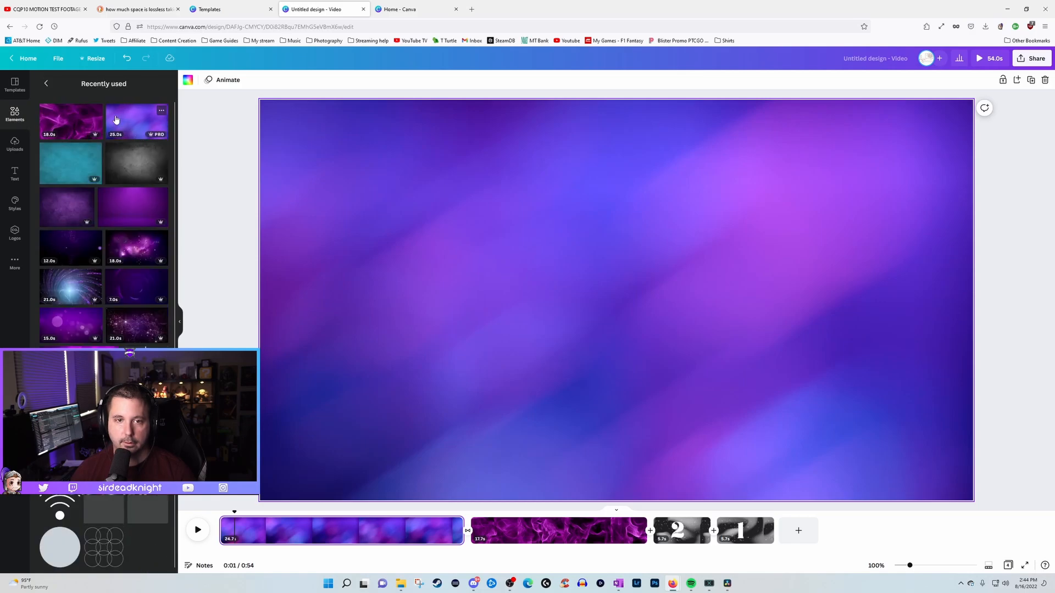
click(46, 83)
click(96, 84)
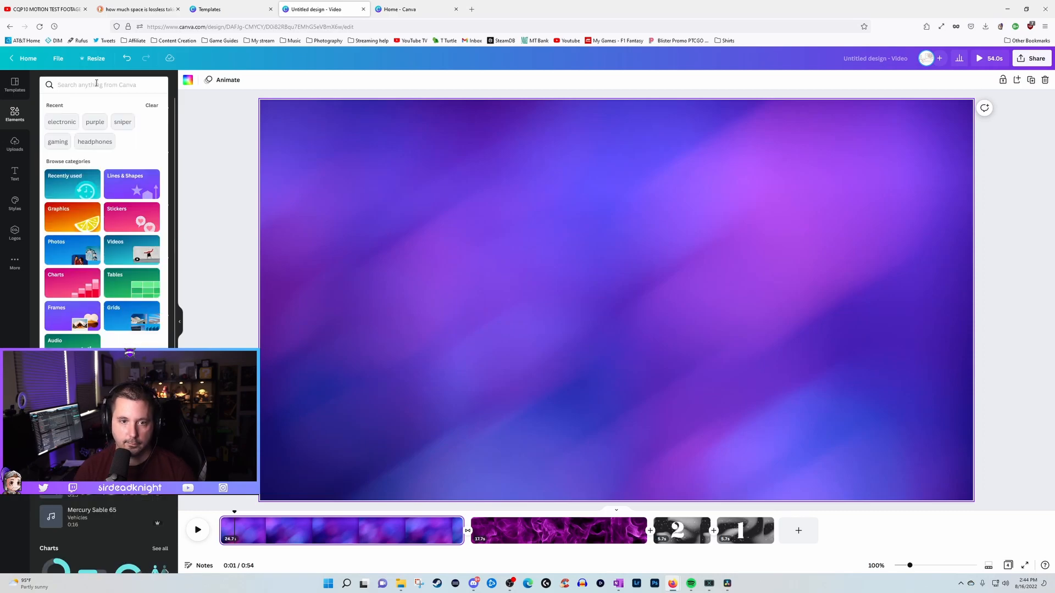
click(132, 247)
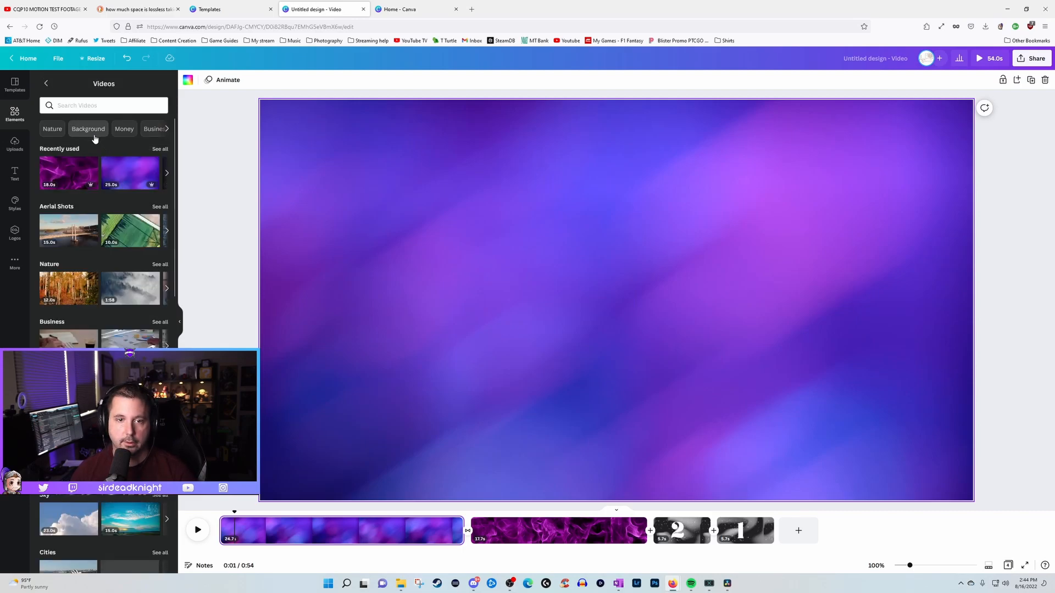
click(52, 129)
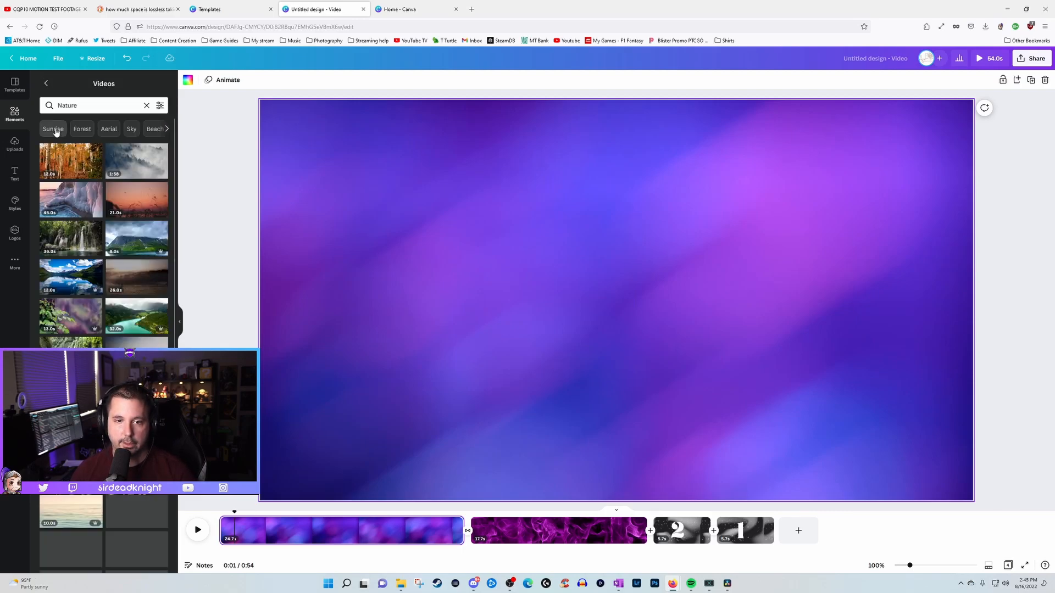
Add the foggy forest nature video to the first page and set it as the background in place of the blue-purple video.
click(138, 165)
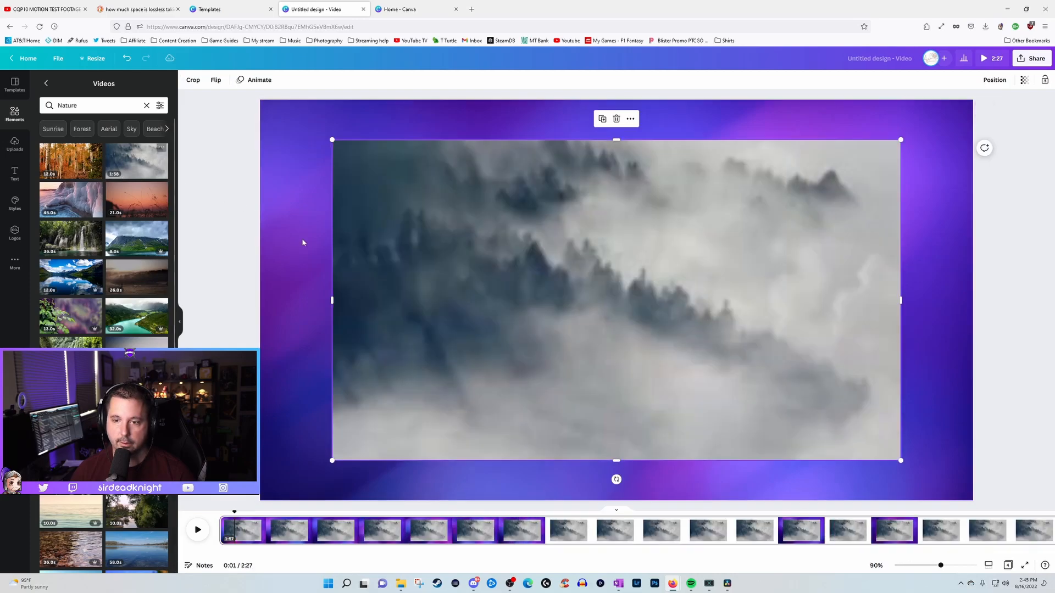
right_click(308, 266)
click(302, 255)
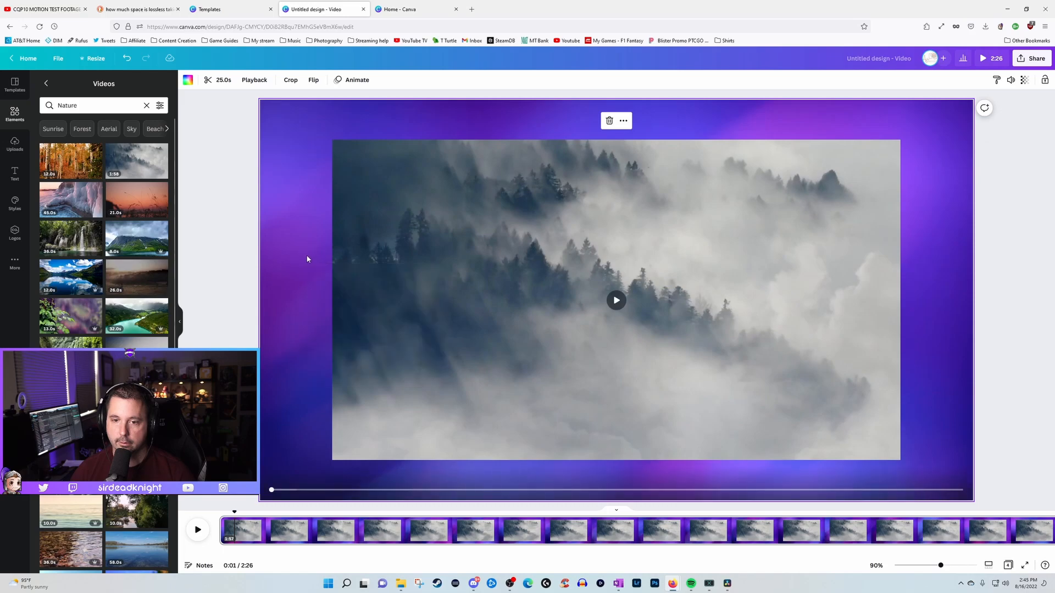
right_click(378, 262)
click(420, 372)
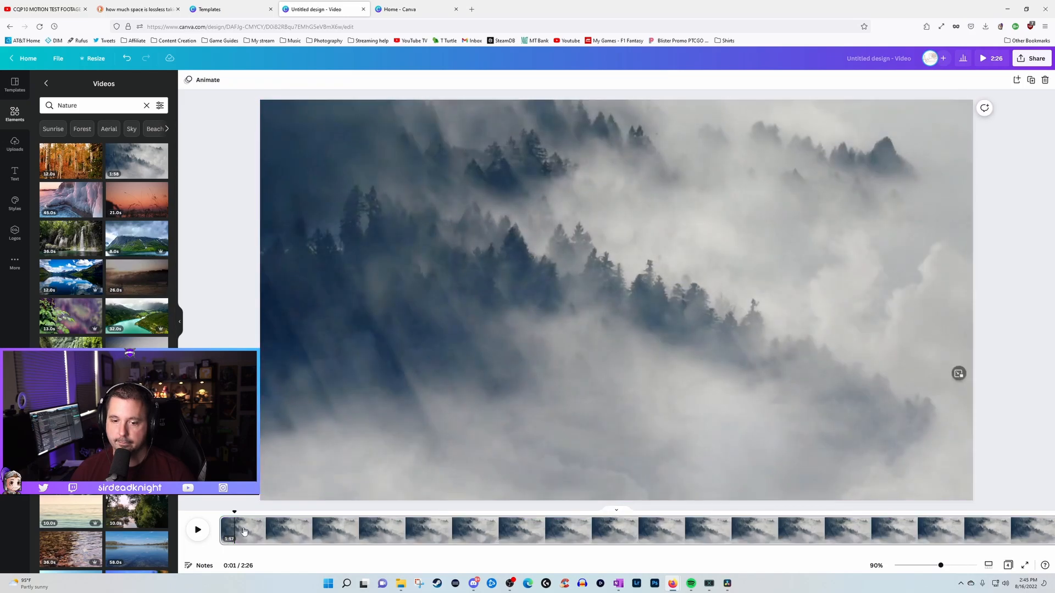
Play part of the first page to preview the foggy forest background.
click(266, 532)
click(355, 532)
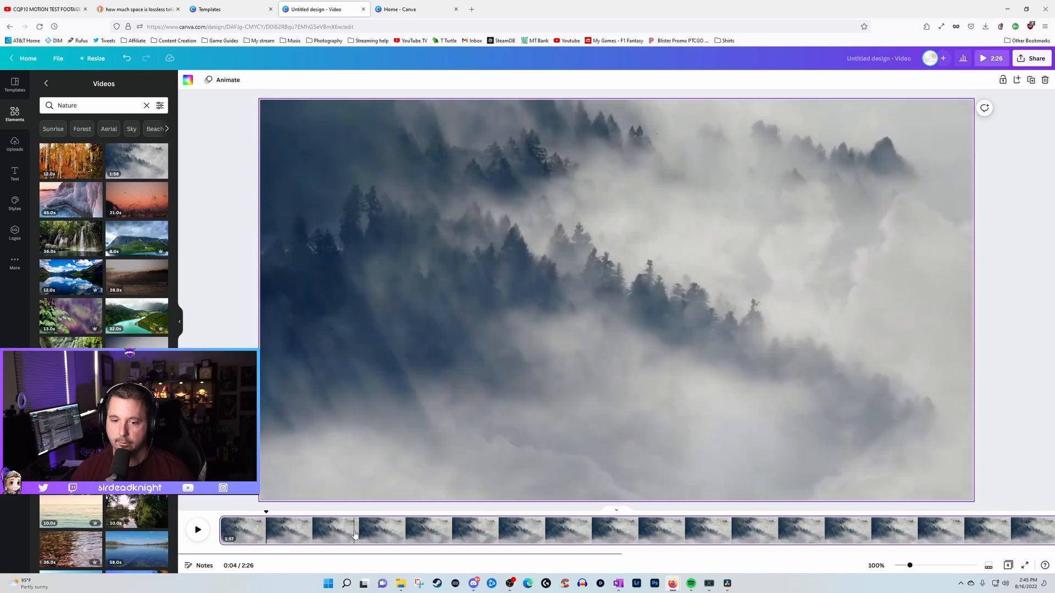
click(201, 533)
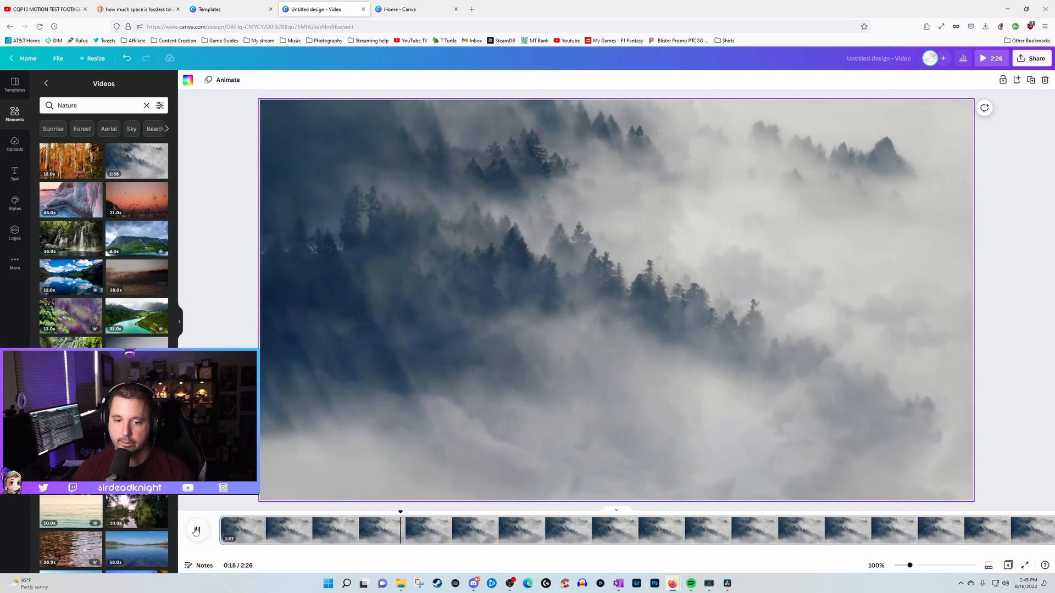
Add the nature video of the fjord and wooden viewing platform to the first page and set it as the background.
scroll(104, 231, down, 1)
scroll(135, 338, down, 2)
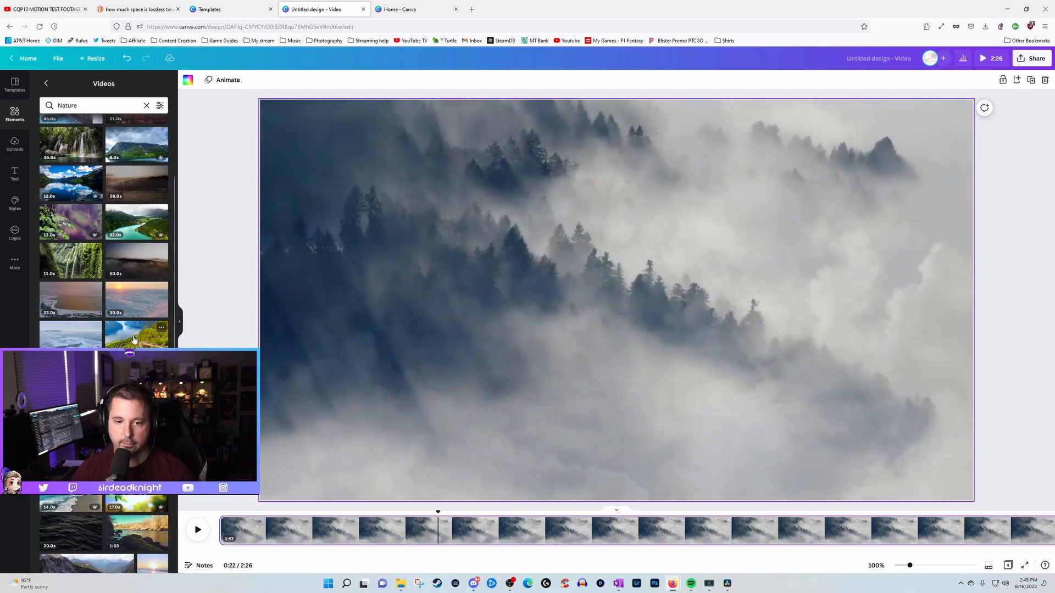
click(135, 338)
right_click(420, 326)
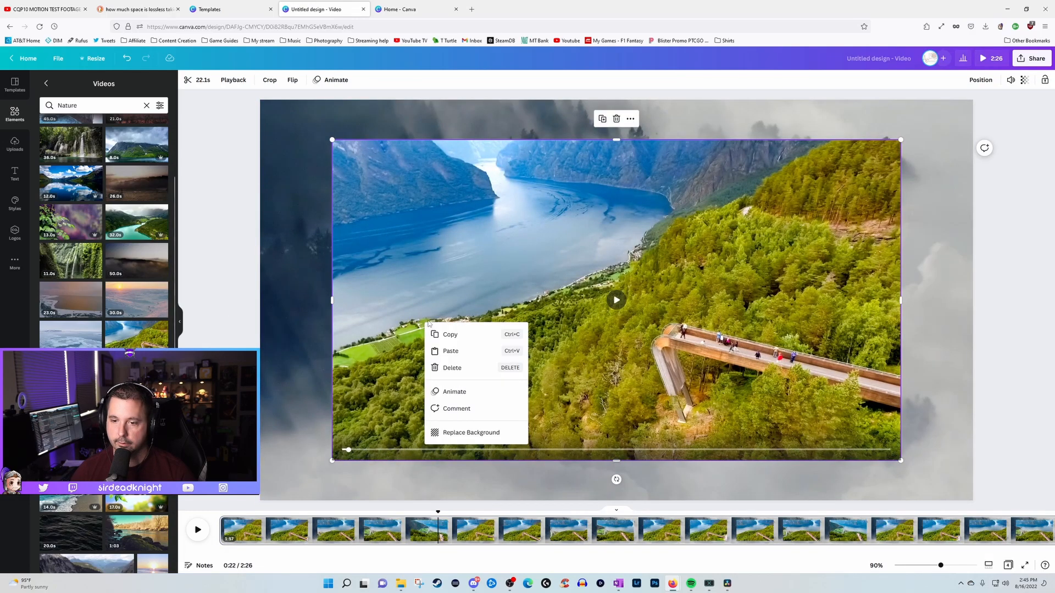
click(471, 432)
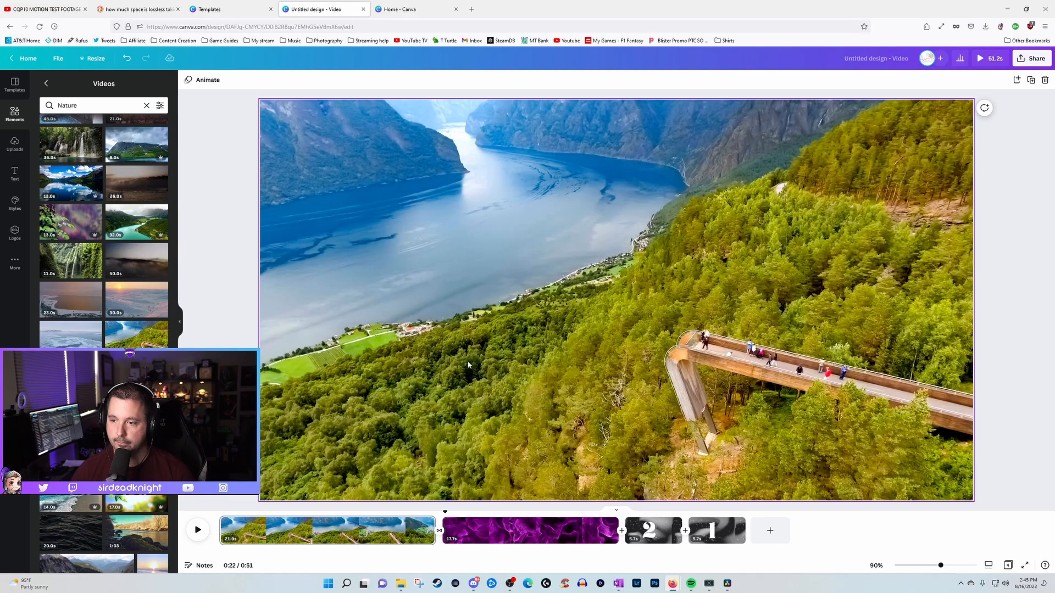
Play the first page near its start to preview the fjord background video.
key(space)
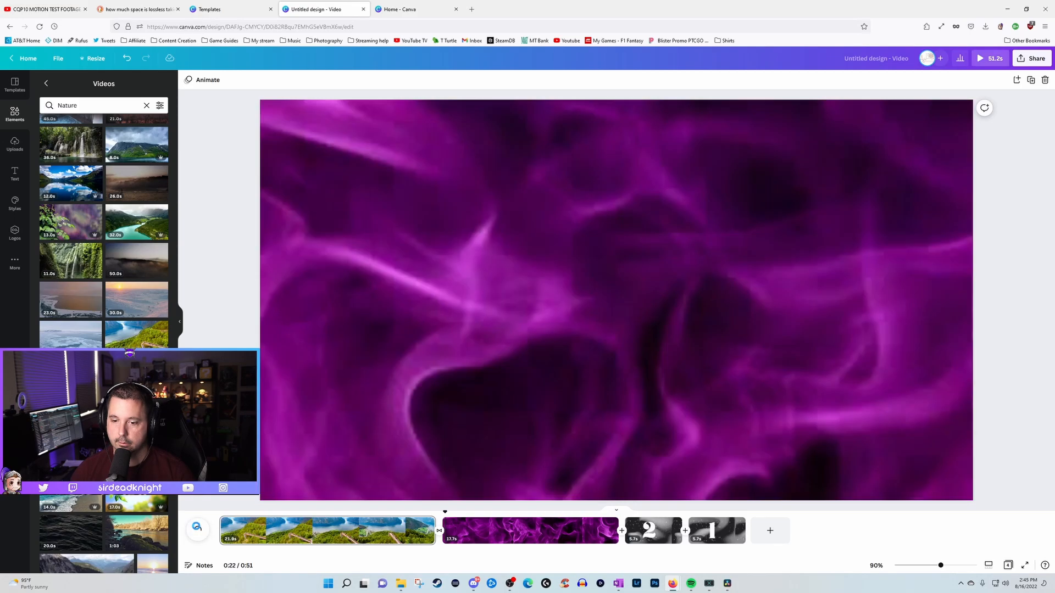
click(242, 530)
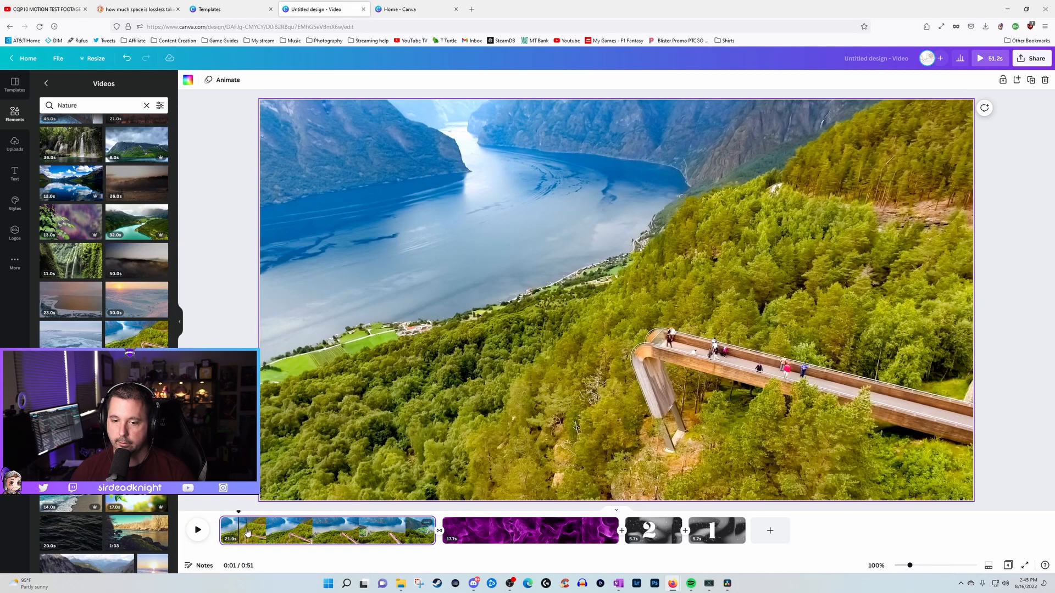
click(199, 531)
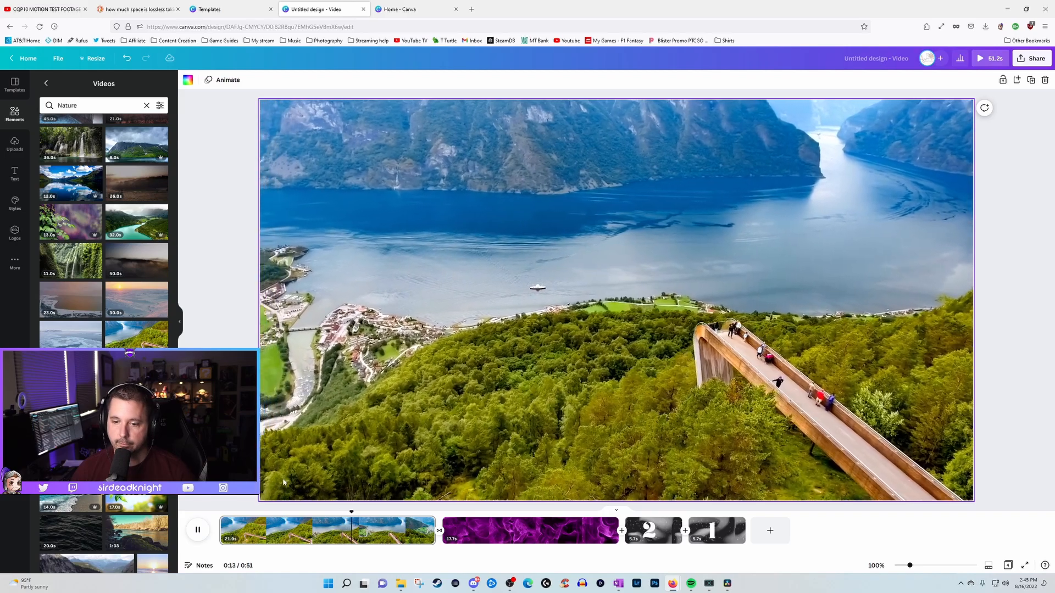
key(space)
Delete the page with the number 2 from the timeline.
click(665, 538)
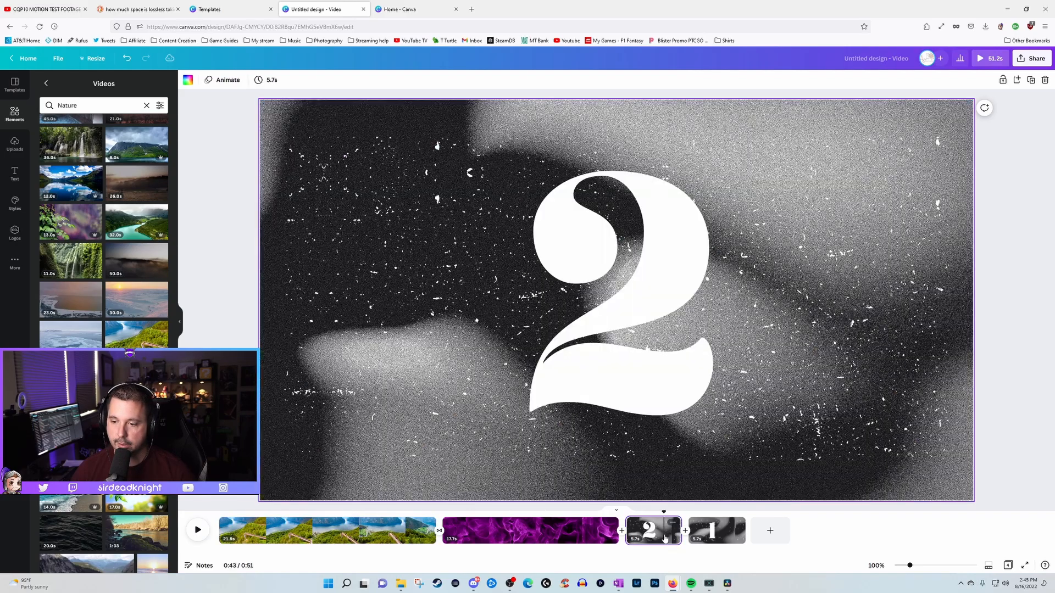
key(Delete)
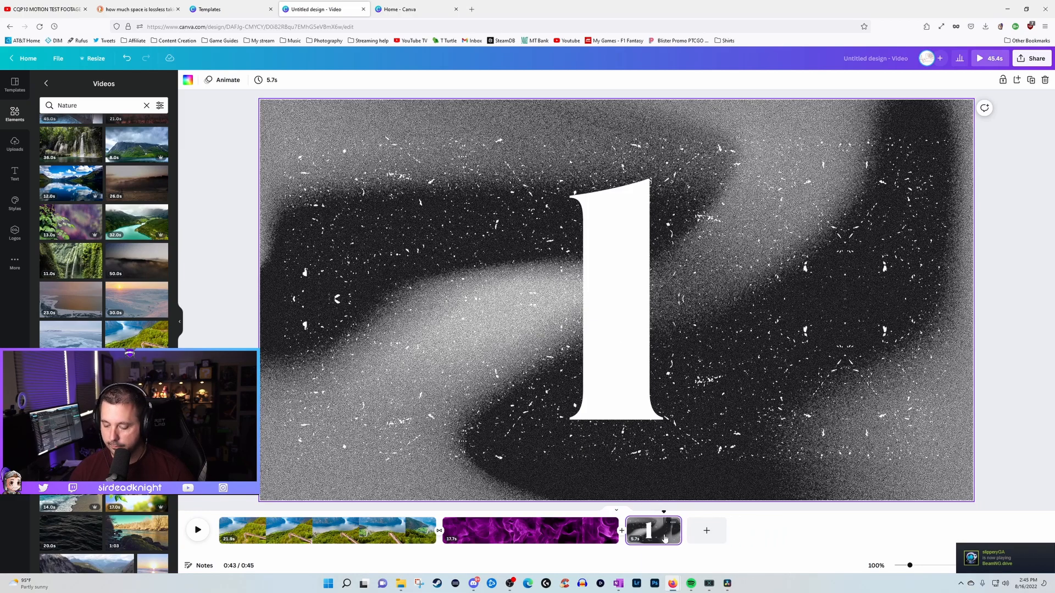
Delete the page with the number 1 and the fjord video page, keeping only the purple smoke page.
key(Delete)
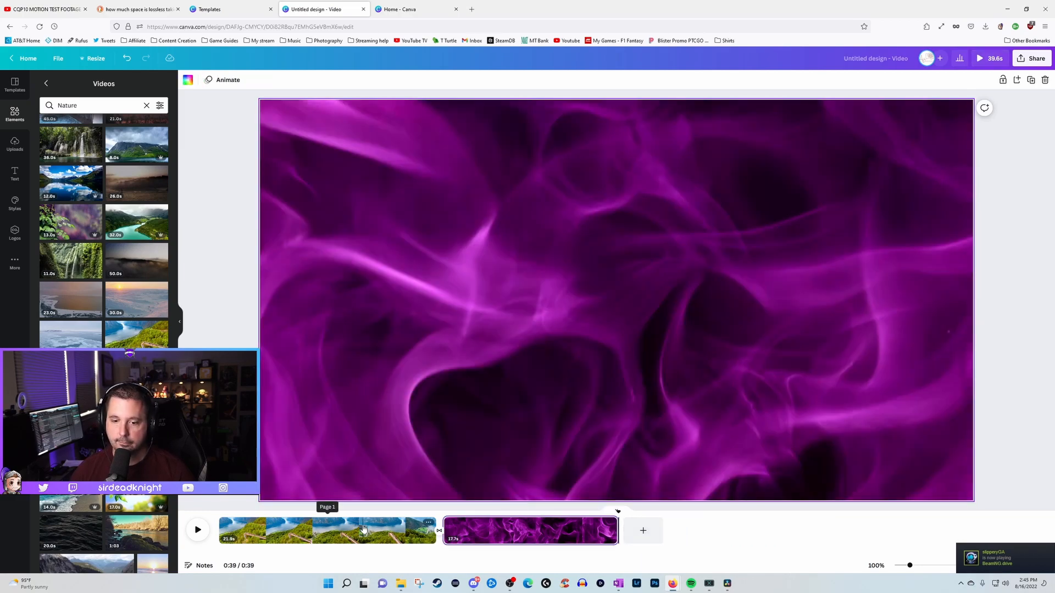
click(478, 536)
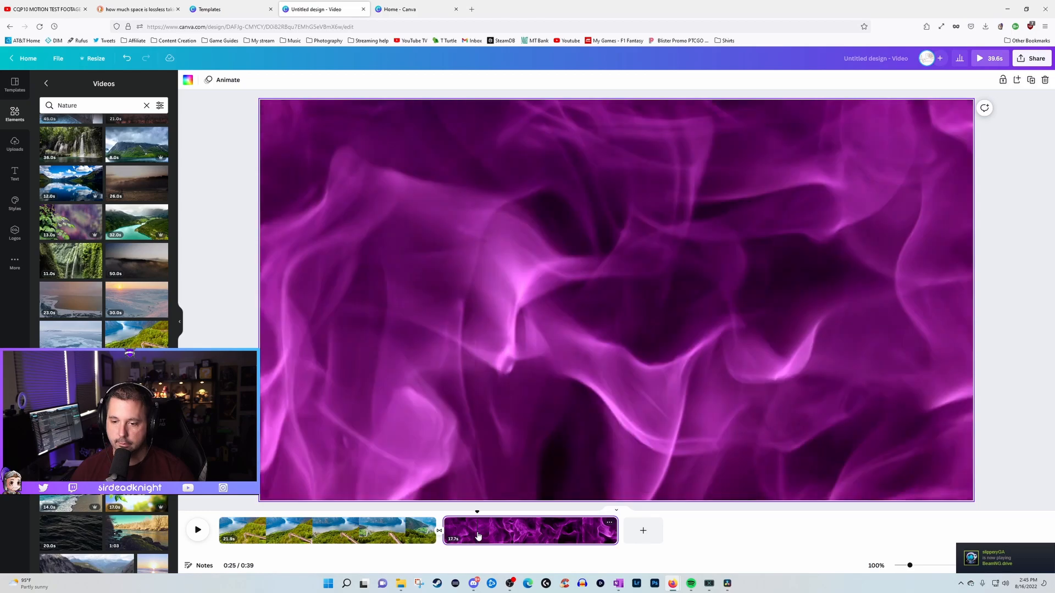
click(411, 532)
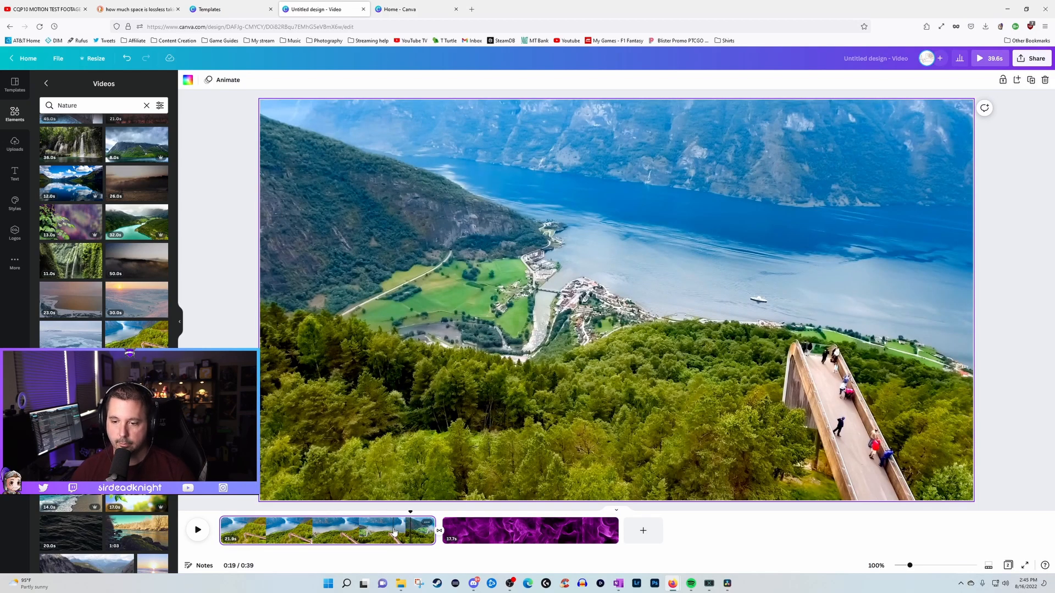
key(Delete)
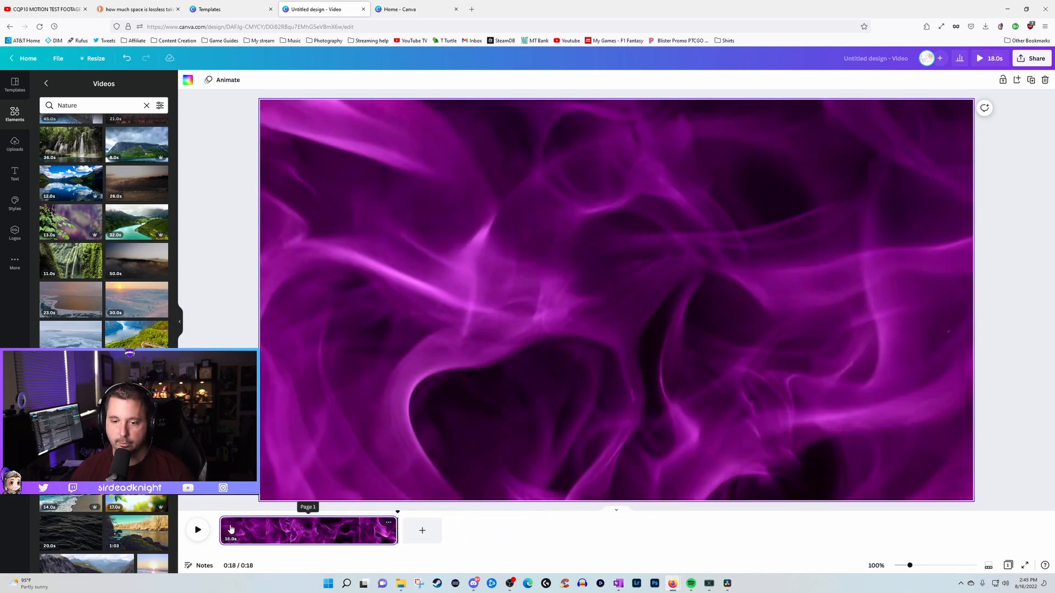
Trim the purple smoke page to 10.7 seconds and add a blank page after it.
drag(393, 531, 320, 533)
click(354, 534)
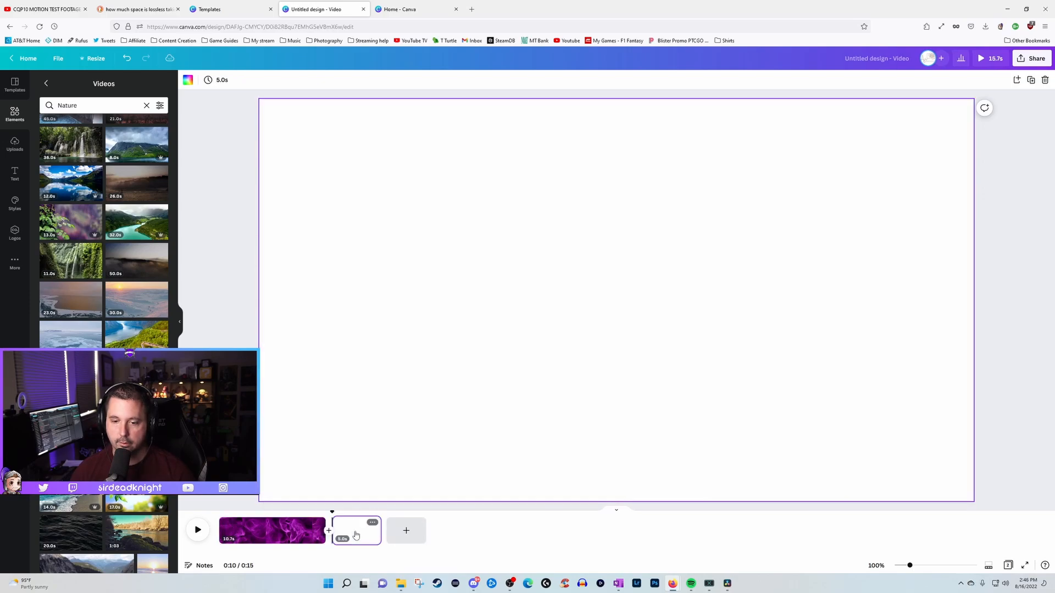
Copy the purple smoke page, paste it twice at the end of the timeline, and delete the blank page.
click(290, 533)
right_click(287, 531)
click(286, 533)
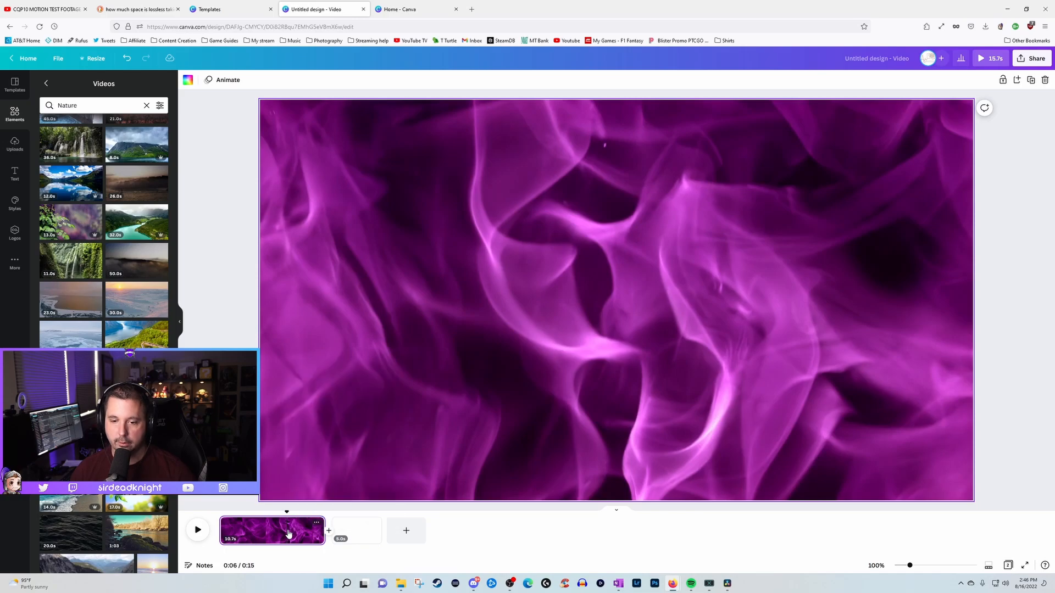
click(367, 533)
key(ctrl+v)
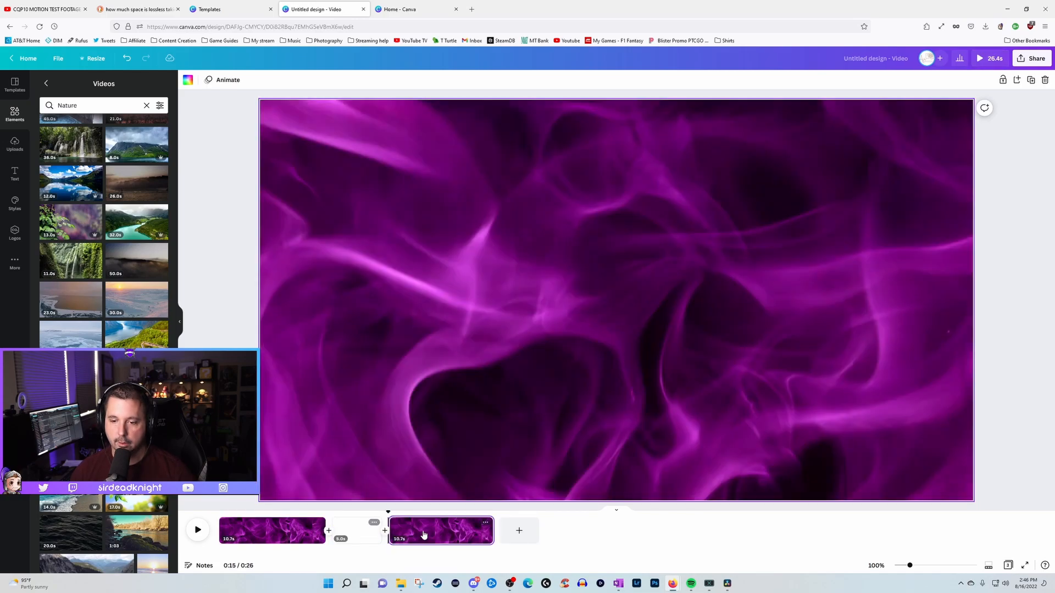
key(ctrl+v)
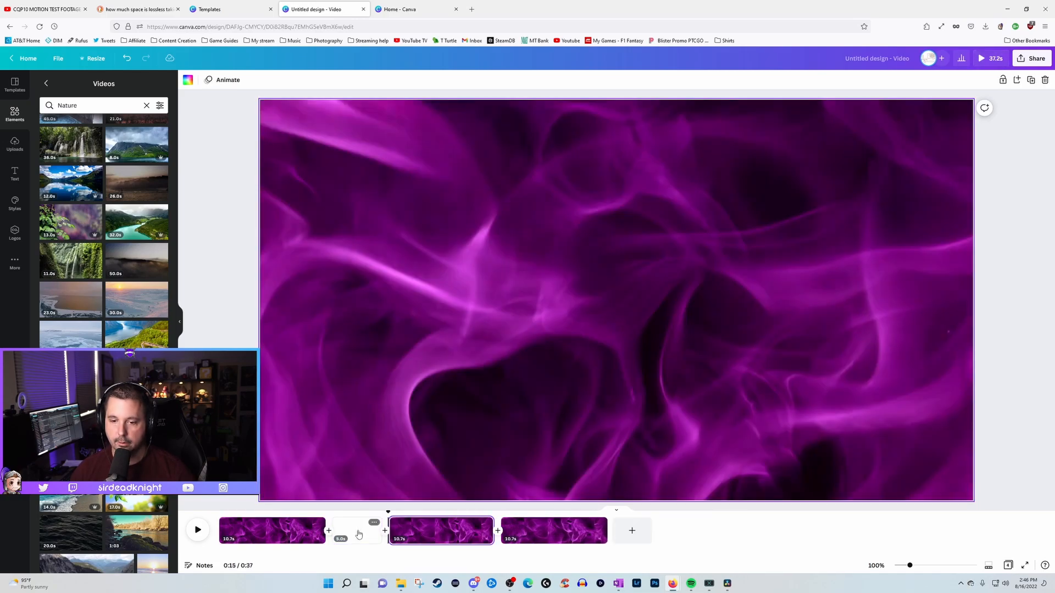
click(358, 534)
key(Delete)
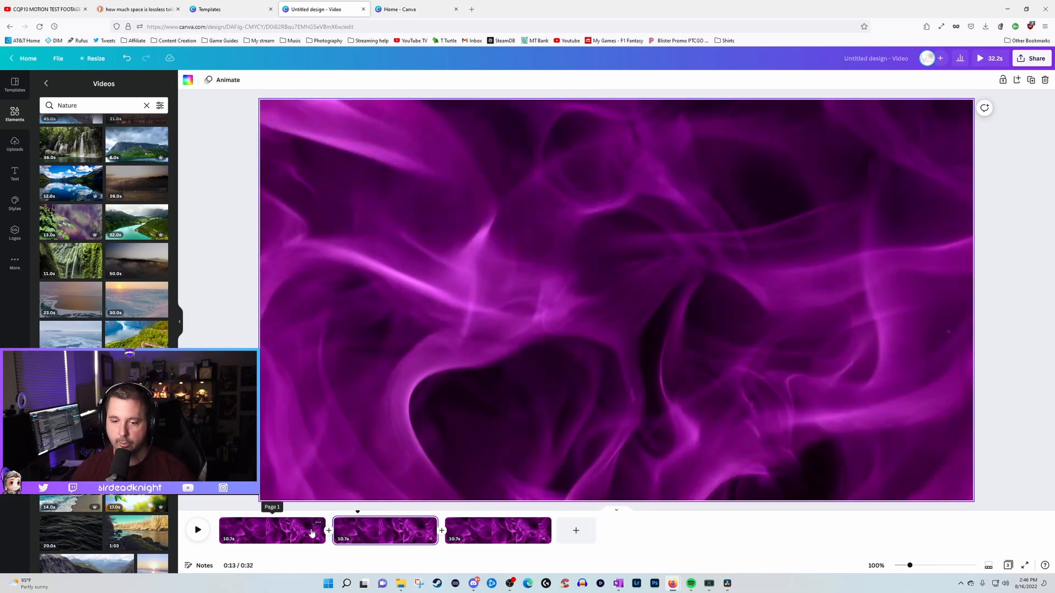
Trim each of the three purple smoke pages to 7.5 seconds.
drag(322, 534, 295, 534)
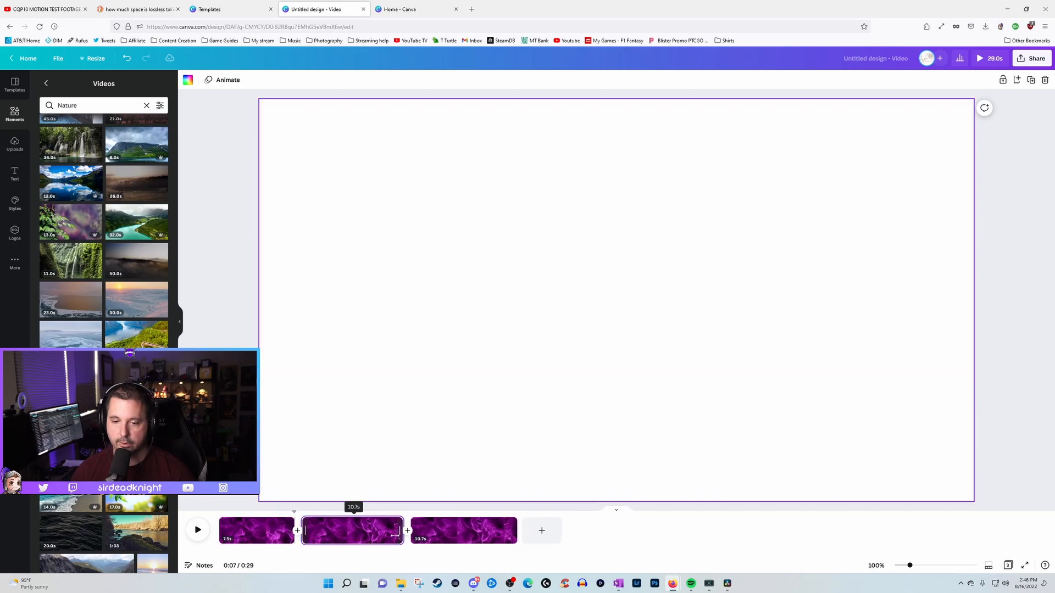
drag(395, 535, 373, 536)
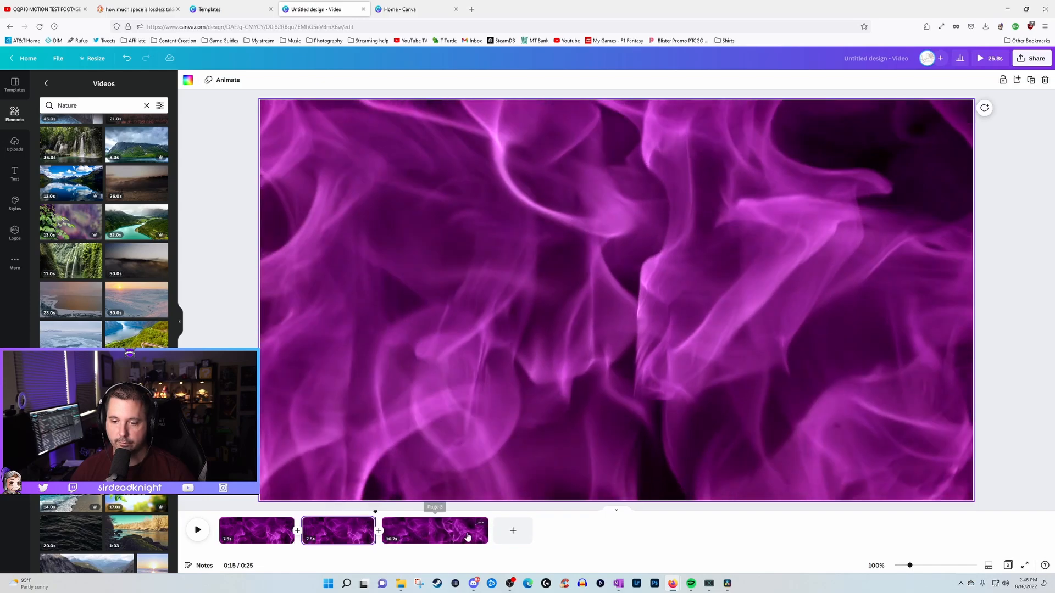
drag(481, 534, 451, 533)
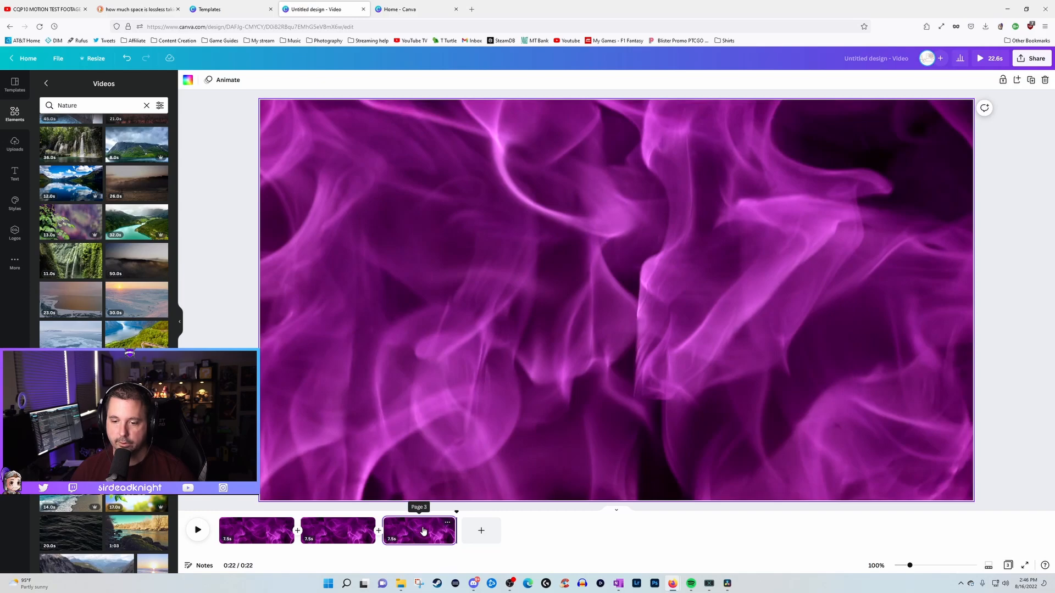
click(448, 525)
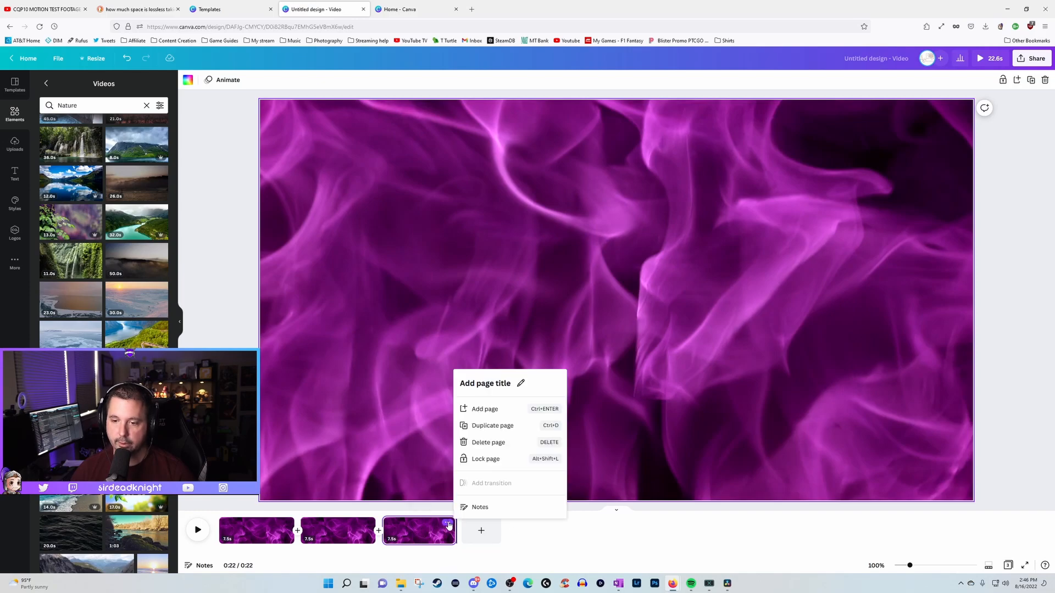
click(526, 549)
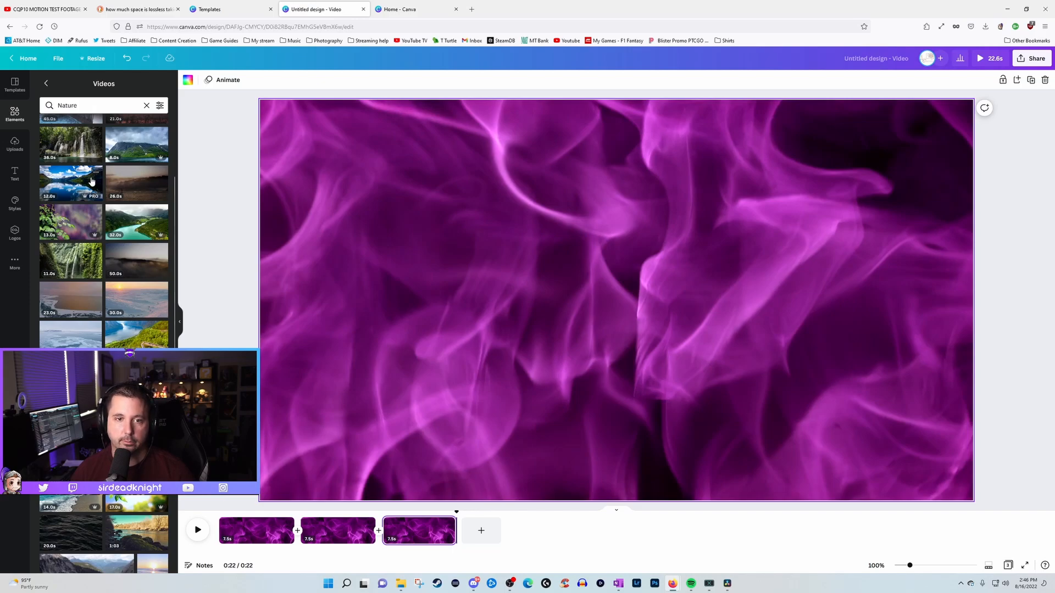
Search the text fonts for "robot".
click(16, 175)
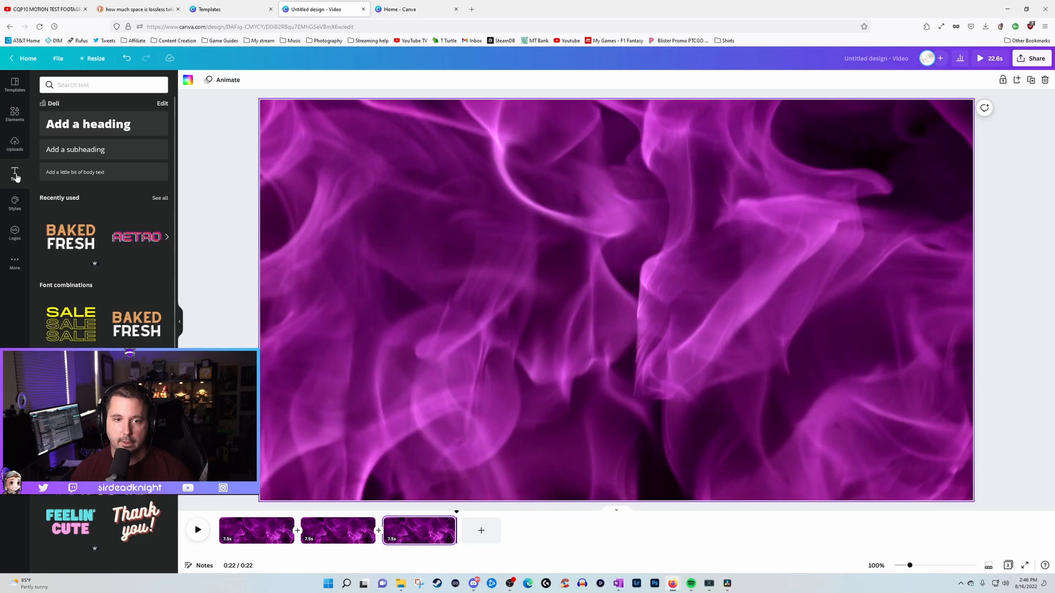
click(110, 84)
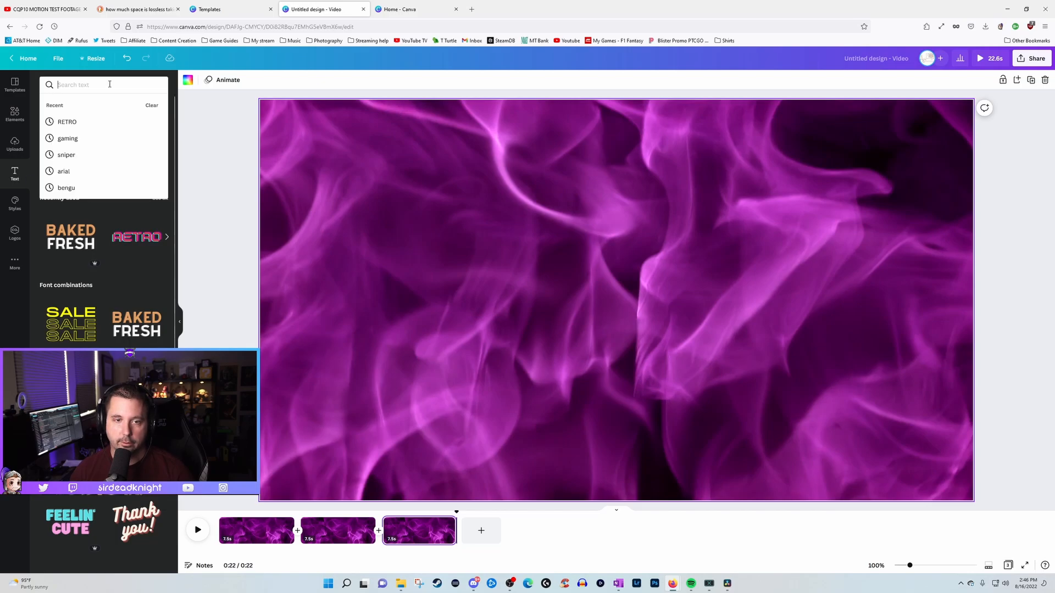
text(robot)
key(Return)
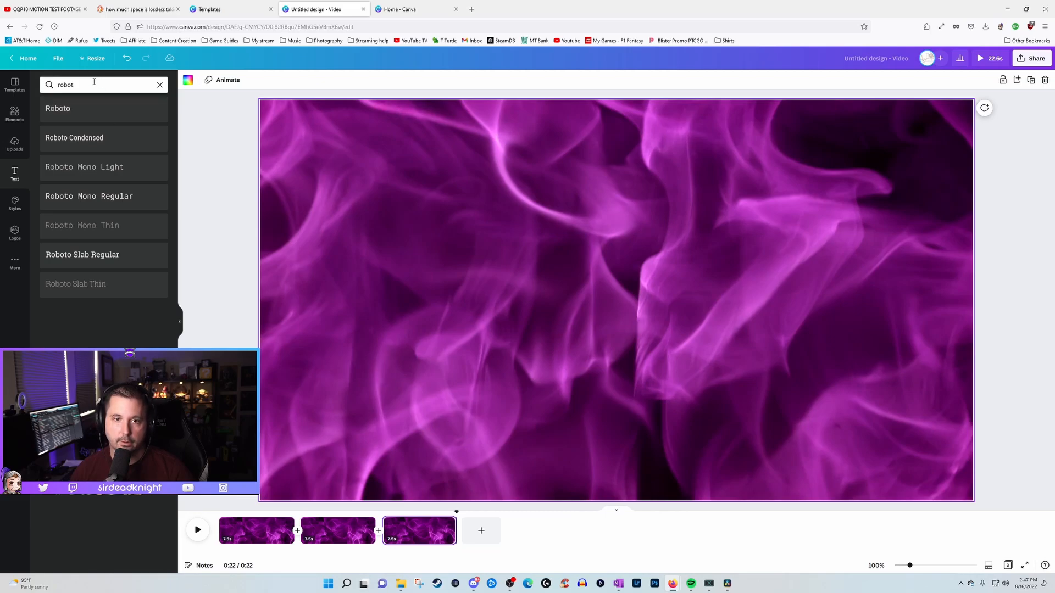
Search the text fonts for "art" and add a text in the Nectarine font to the third page.
click(45, 84)
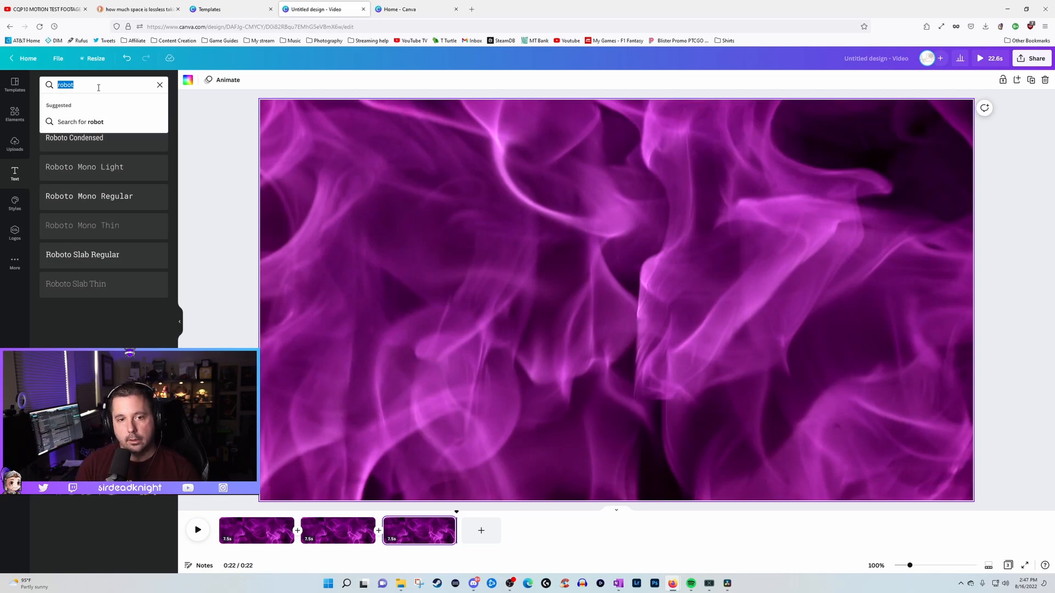
text(art)
key(Return)
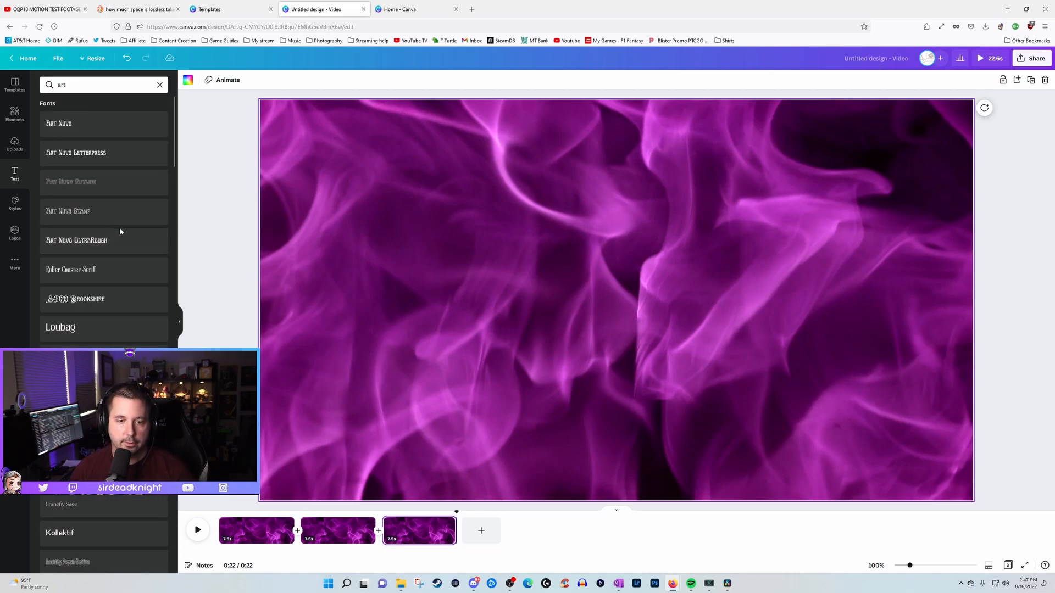
scroll(121, 232, down, 5)
scroll(121, 232, down, 2)
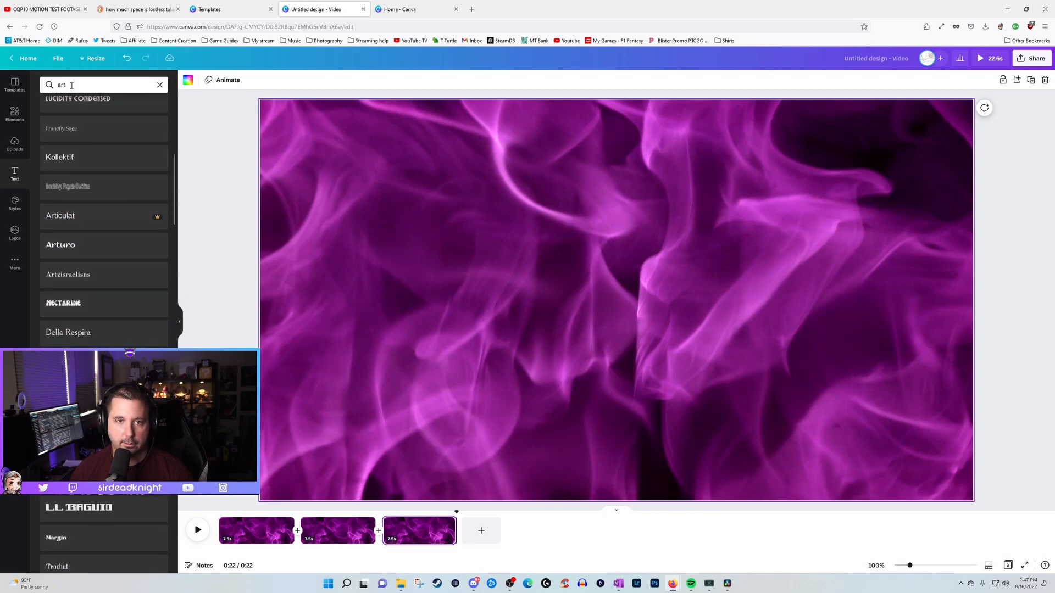
scroll(118, 246, down, 4)
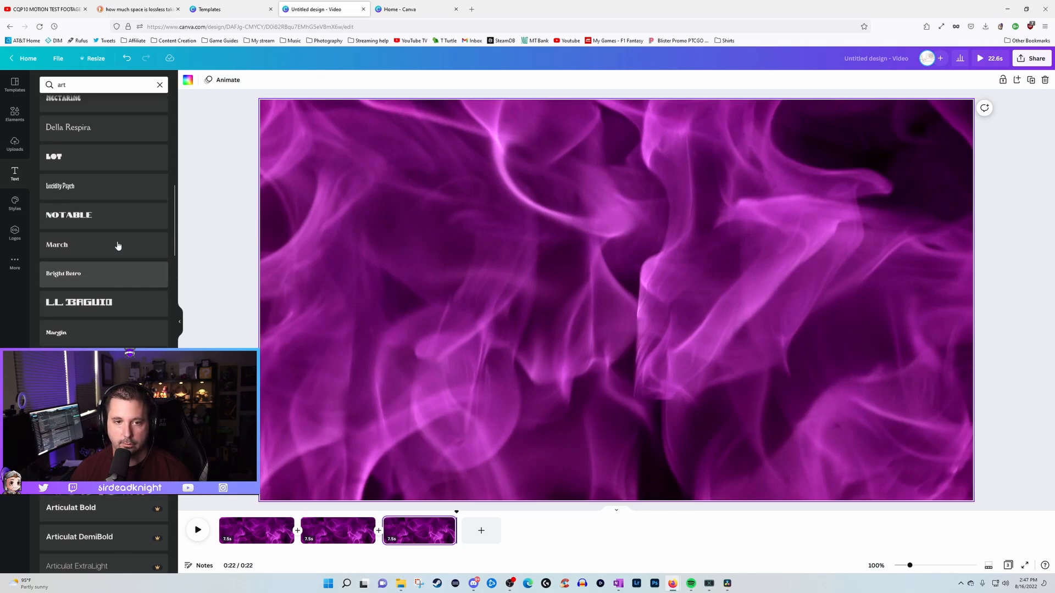
scroll(118, 244, up, 3)
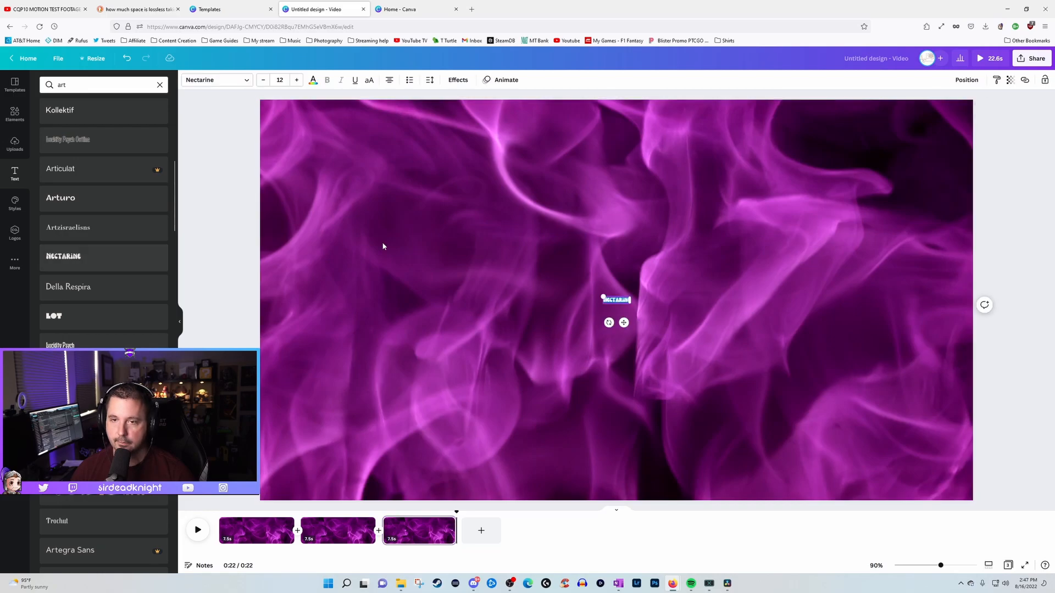
Set the Nectarine text to size 88, scale it up to size 175, and move it near the middle of the page.
click(282, 80)
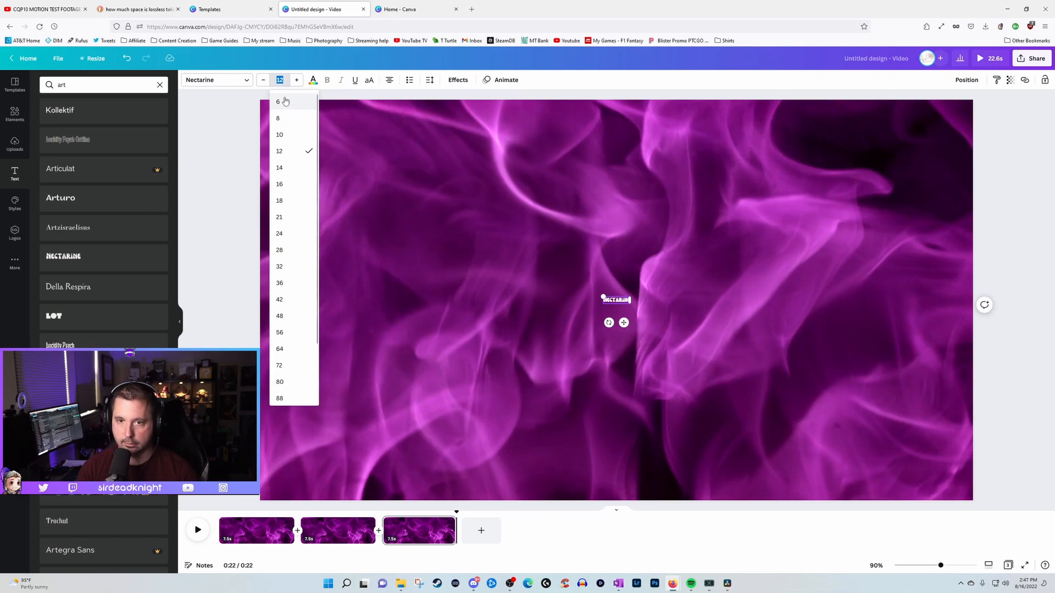
text(88)
key(Return)
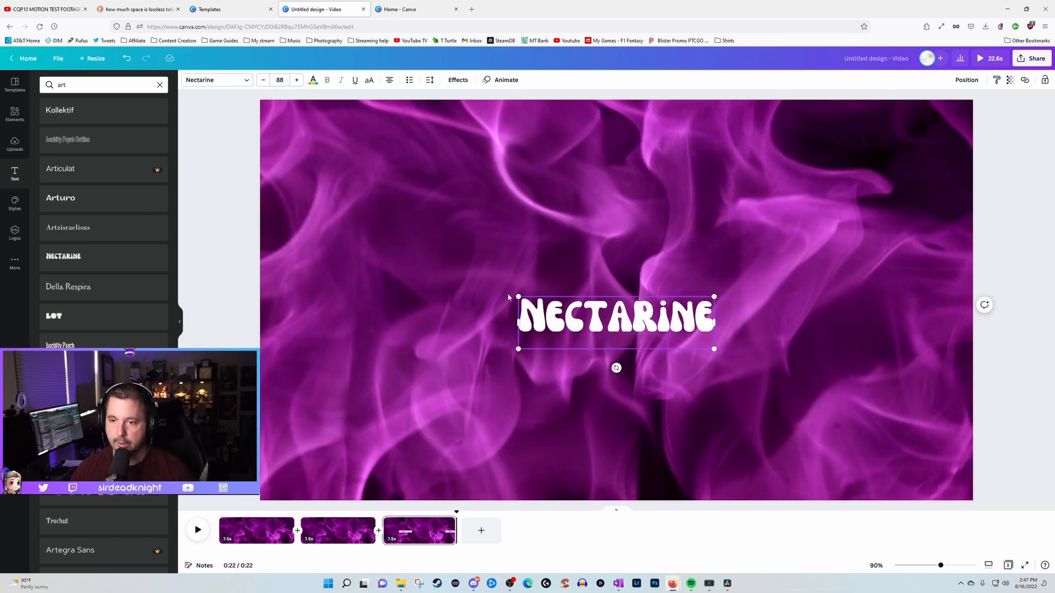
drag(519, 297, 326, 245)
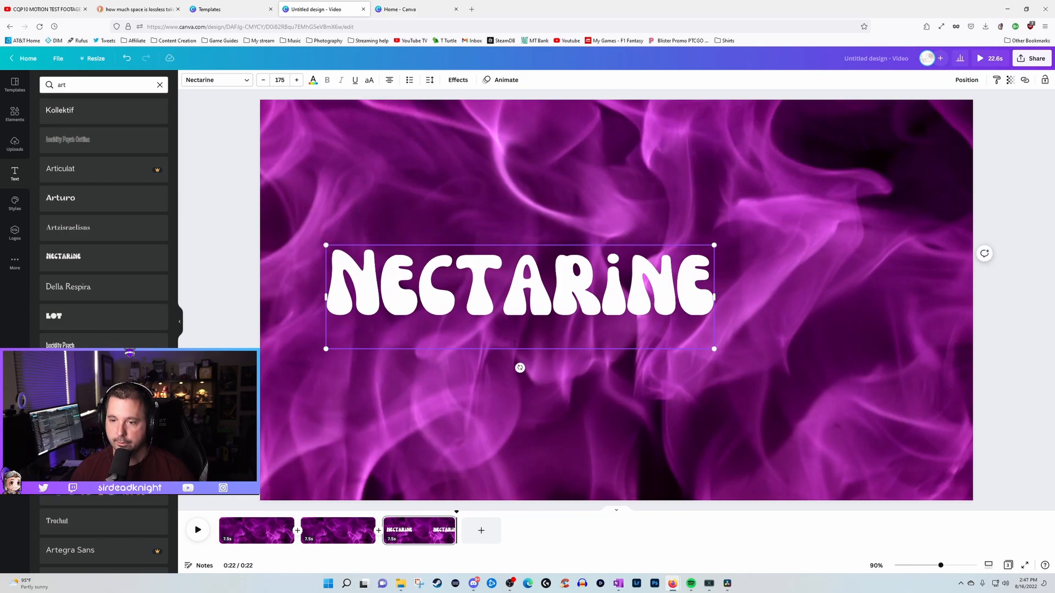
drag(526, 349, 599, 353)
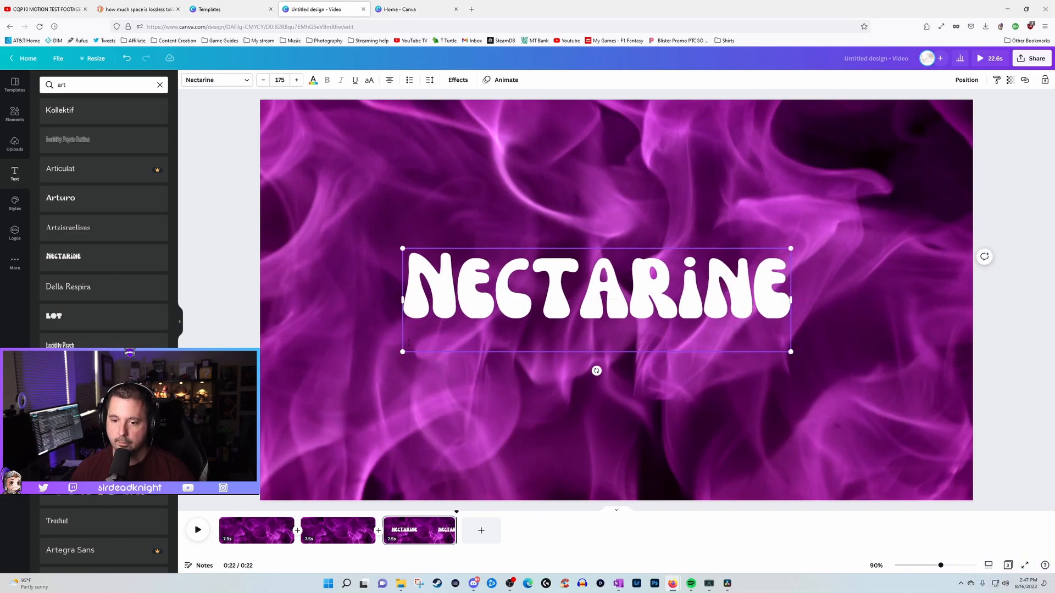
click(462, 383)
Copy the Nectarine text from the third page and paste it onto the first and second pages.
click(488, 321)
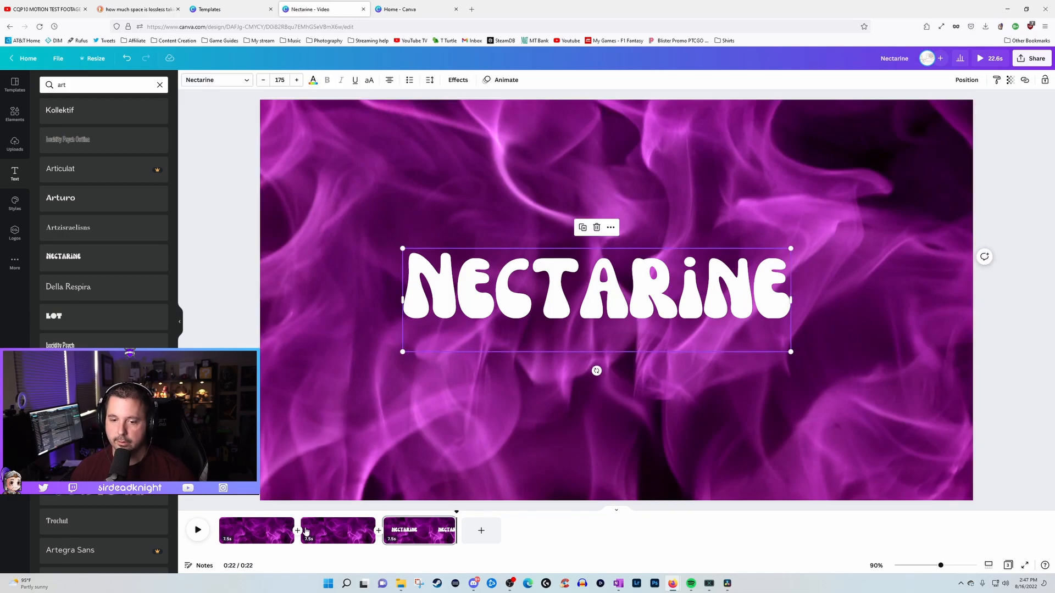
click(275, 532)
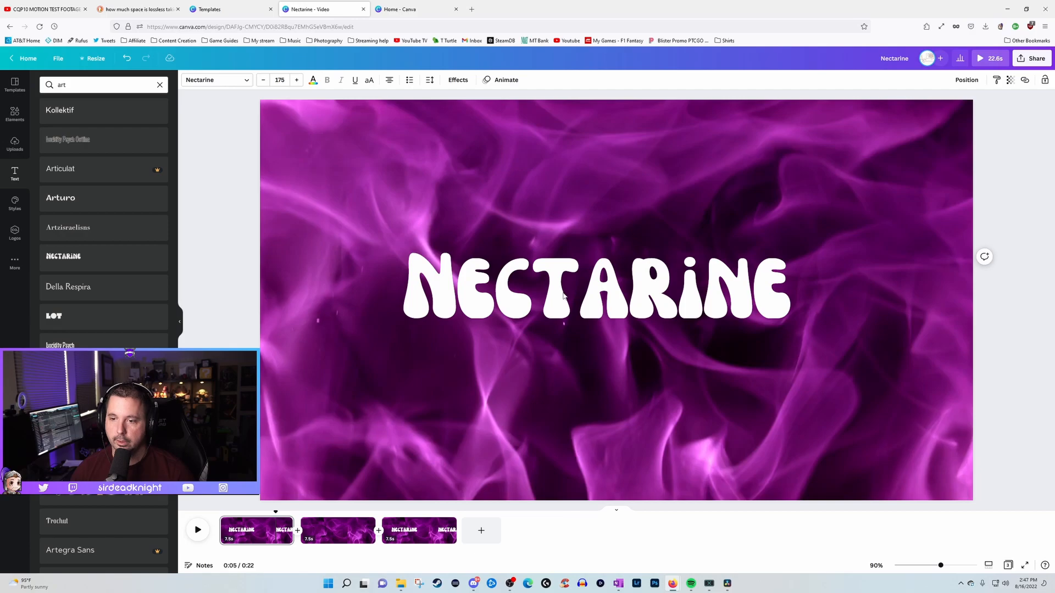
click(353, 531)
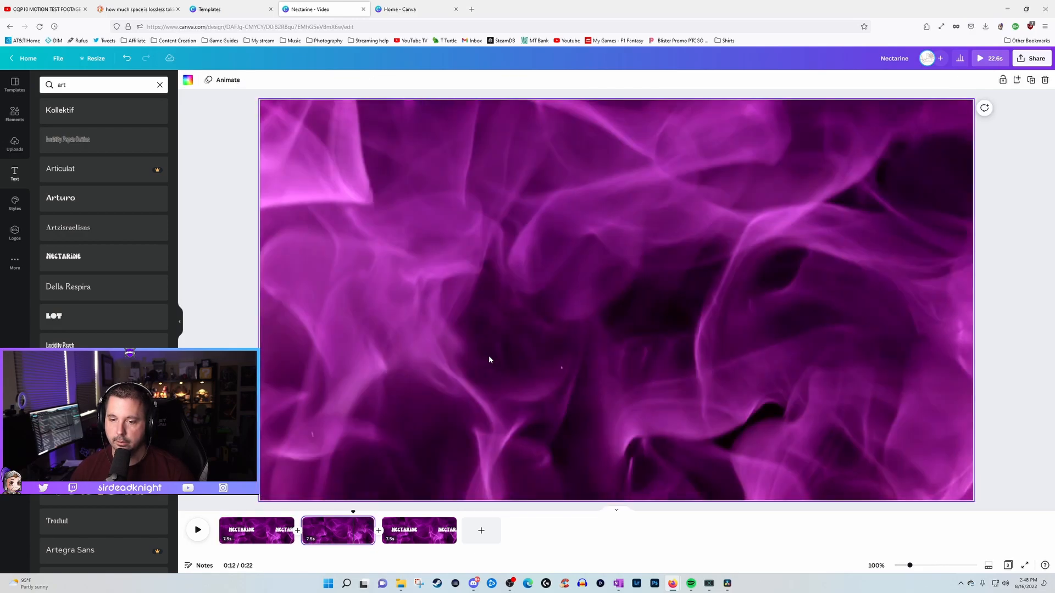
Replace the text on the first page with "INTRO".
click(259, 533)
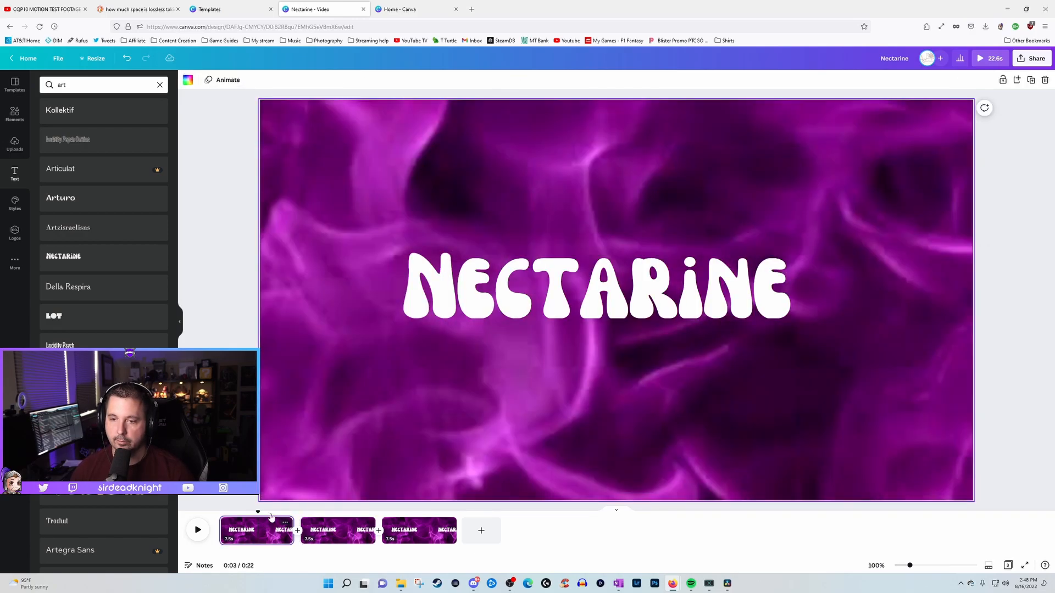
click(595, 291)
click(601, 293)
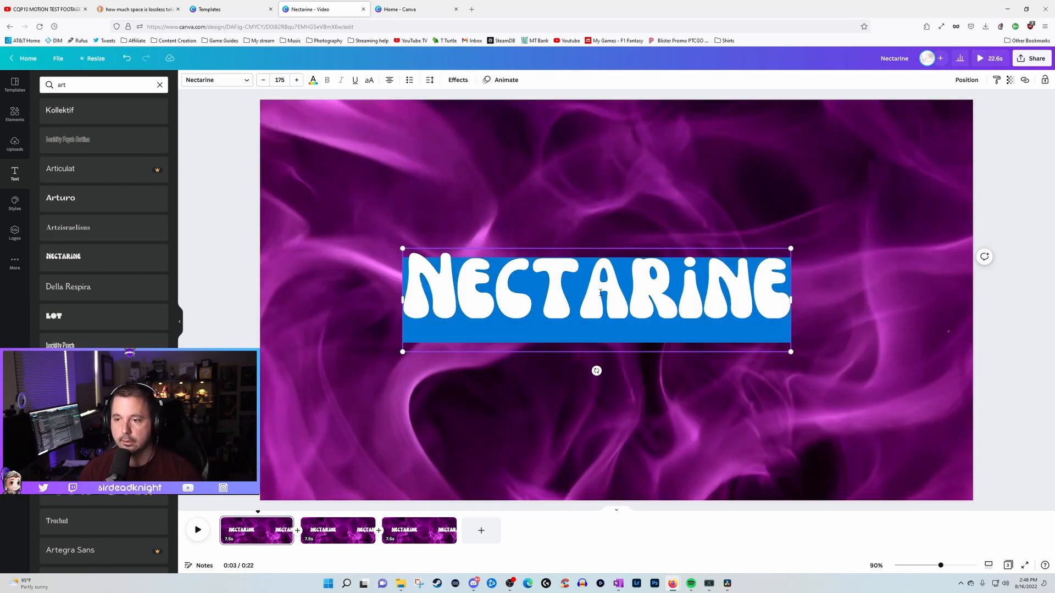
text(INTRO)
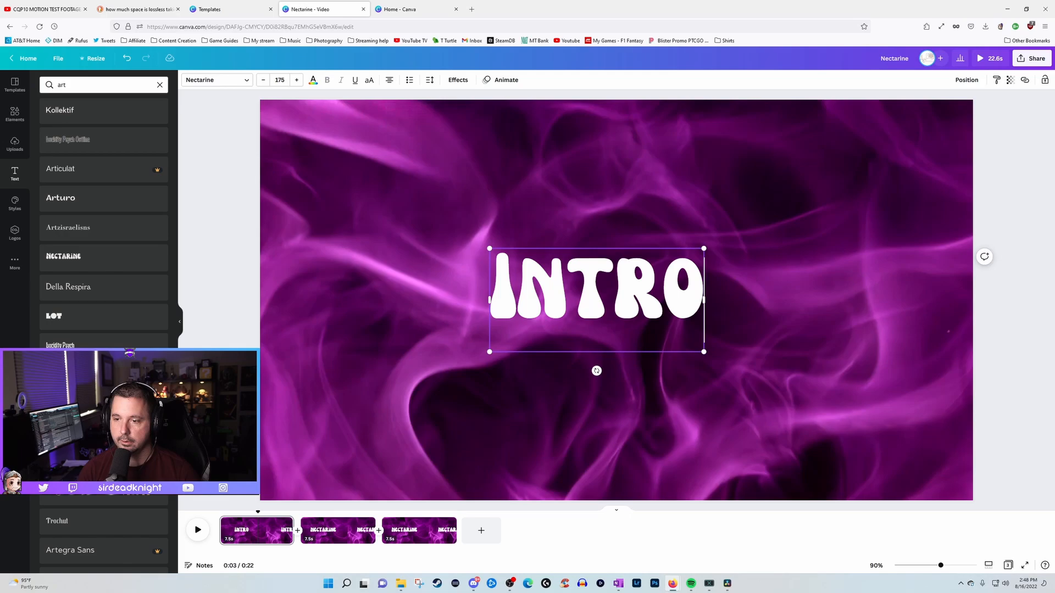
Replace the text on the second page with "GAMEPLAY".
click(345, 530)
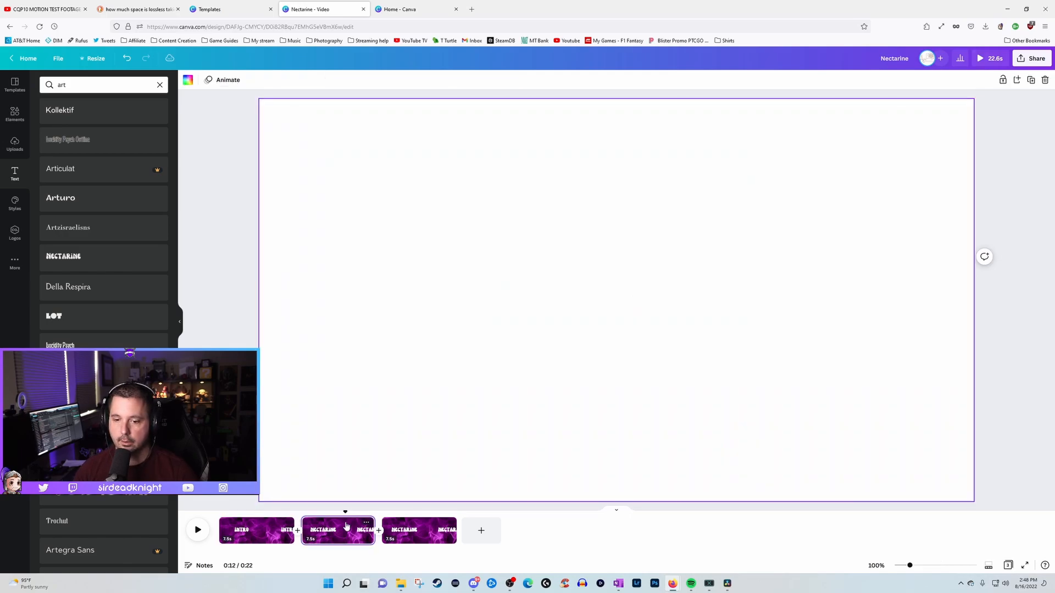
double_click(595, 299)
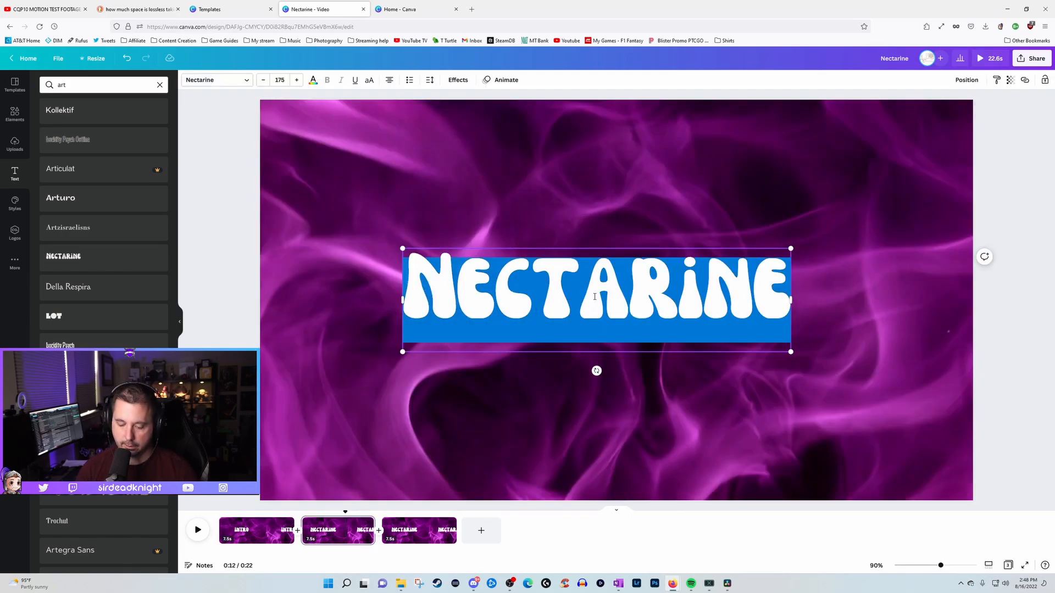
text(GAMEPLAY)
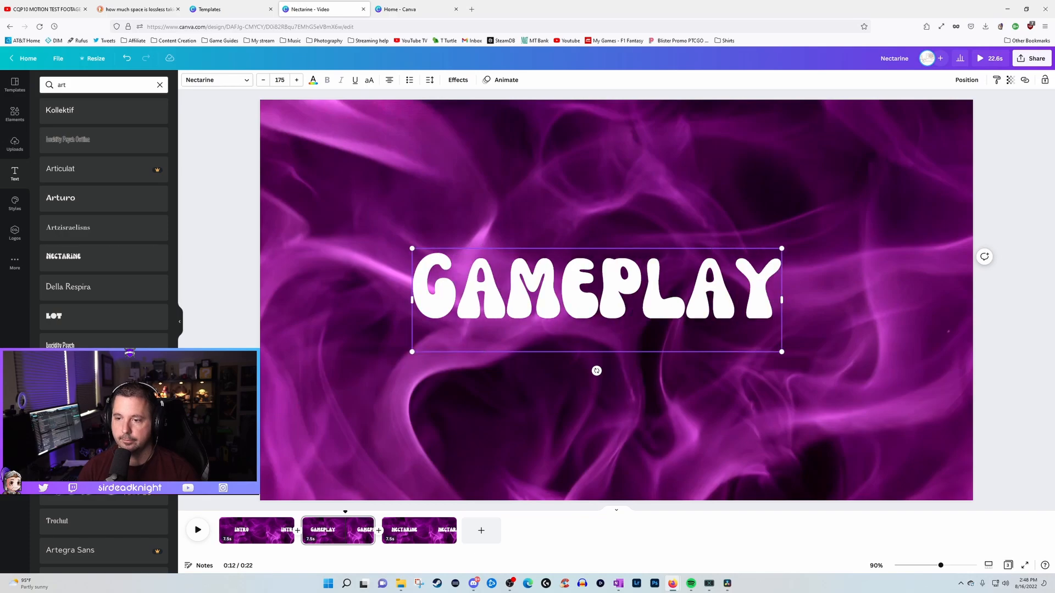
Replace the text on the third page with "CHARACTER OVERVIEW" split over two lines and move it up to the middle of the page.
click(427, 535)
click(585, 299)
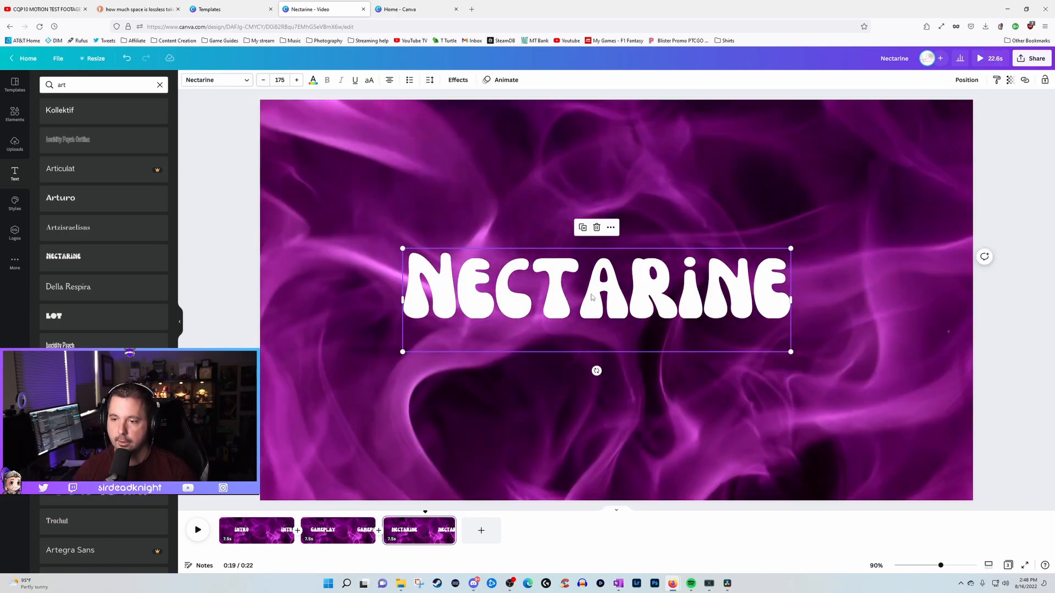
double_click(591, 294)
text(CHARA)
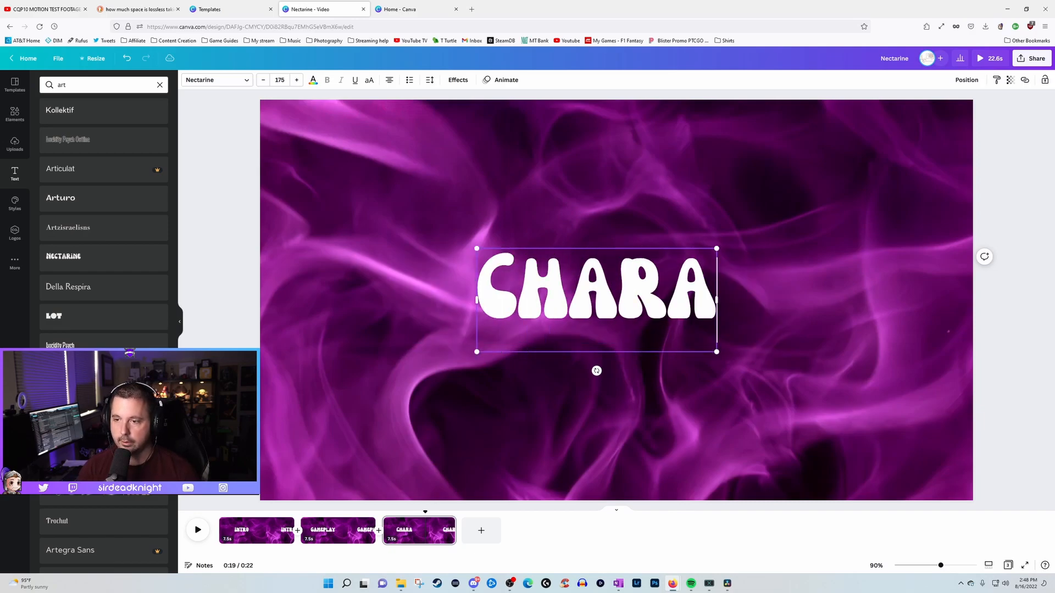
text(CTER REV)
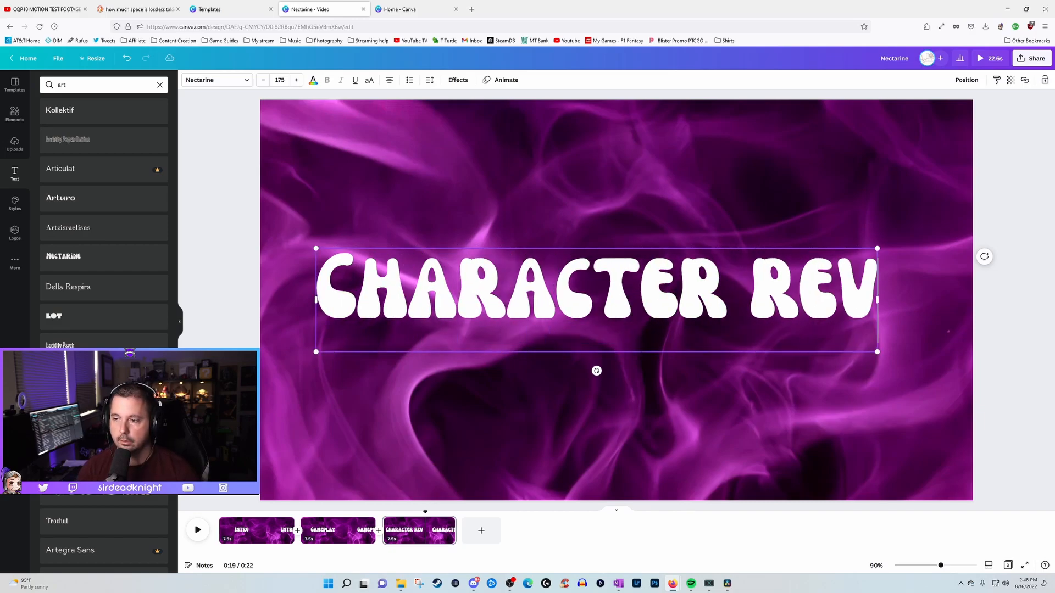
key(BackSpace)
key(BackSpace)
key(BackSpace)
text(OV)
key(BackSpace)
key(BackSpace)
key(BackSpace)
key(Return)
text(OVERVIEW)
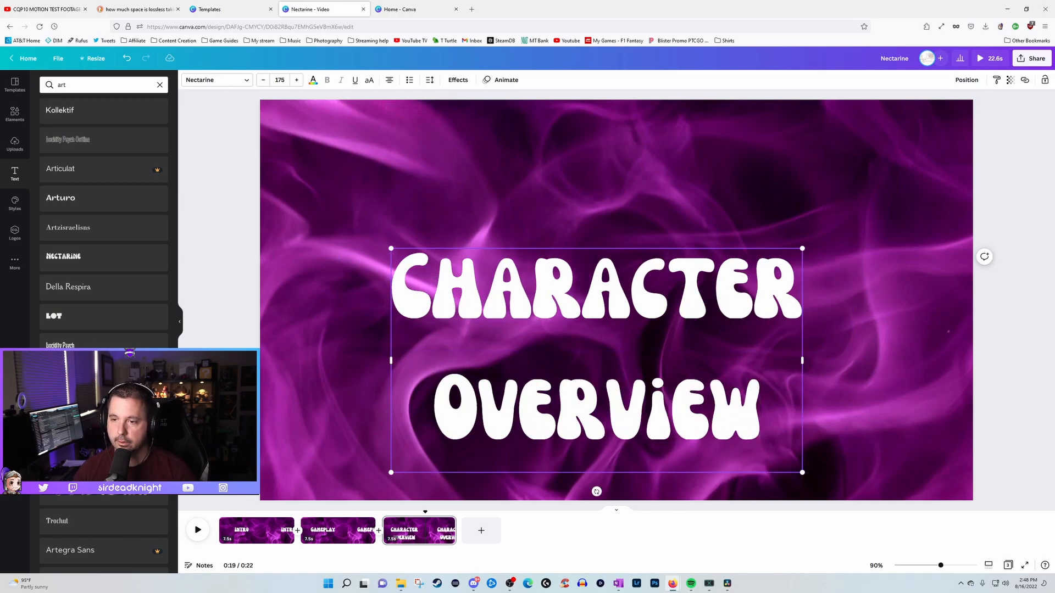
drag(593, 248, 589, 185)
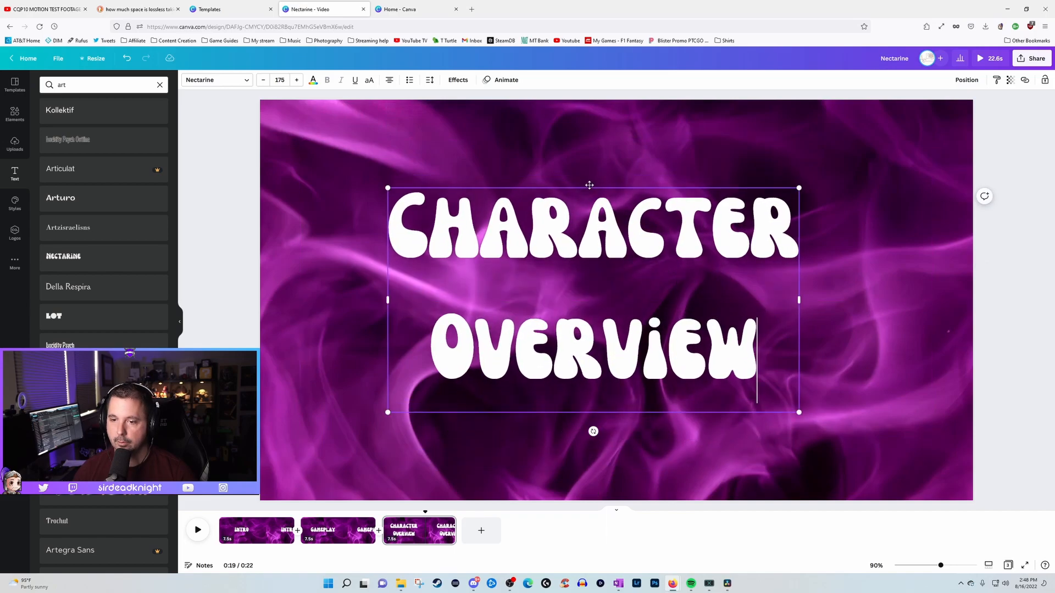
key(Escape)
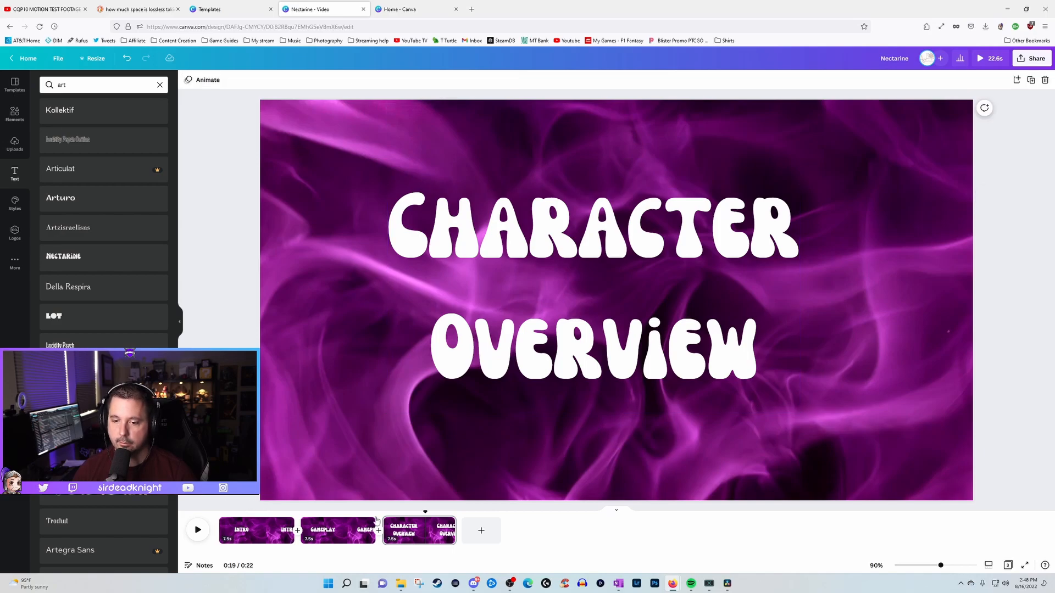
Return to the start of the video and preview all three pages in full.
drag(425, 513, 225, 513)
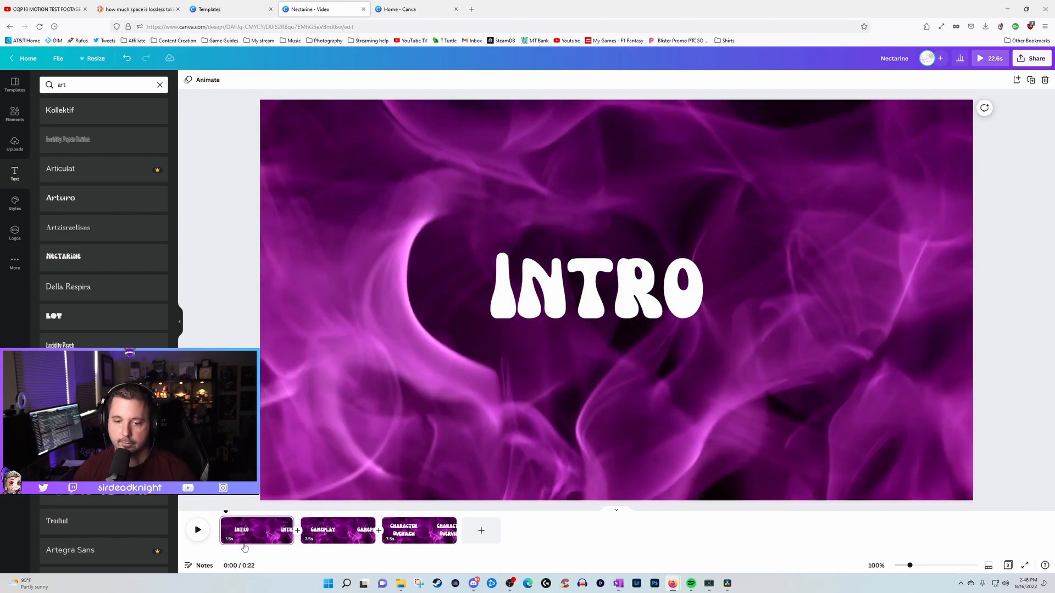
mouse_move(227, 511)
mouse_down()
mouse_move(454, 511)
mouse_move(220, 512)
mouse_up()
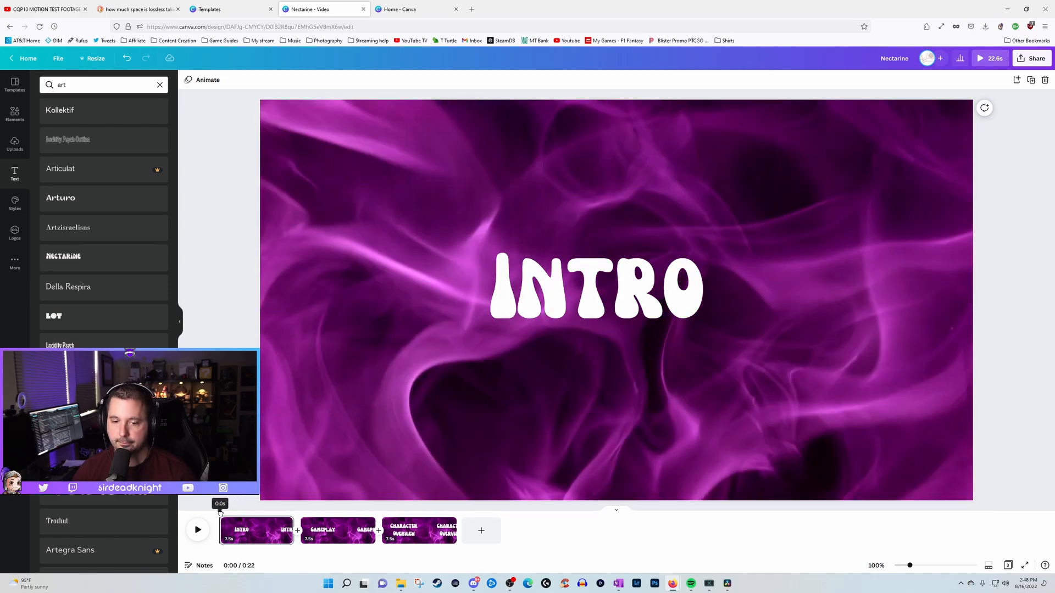
click(980, 59)
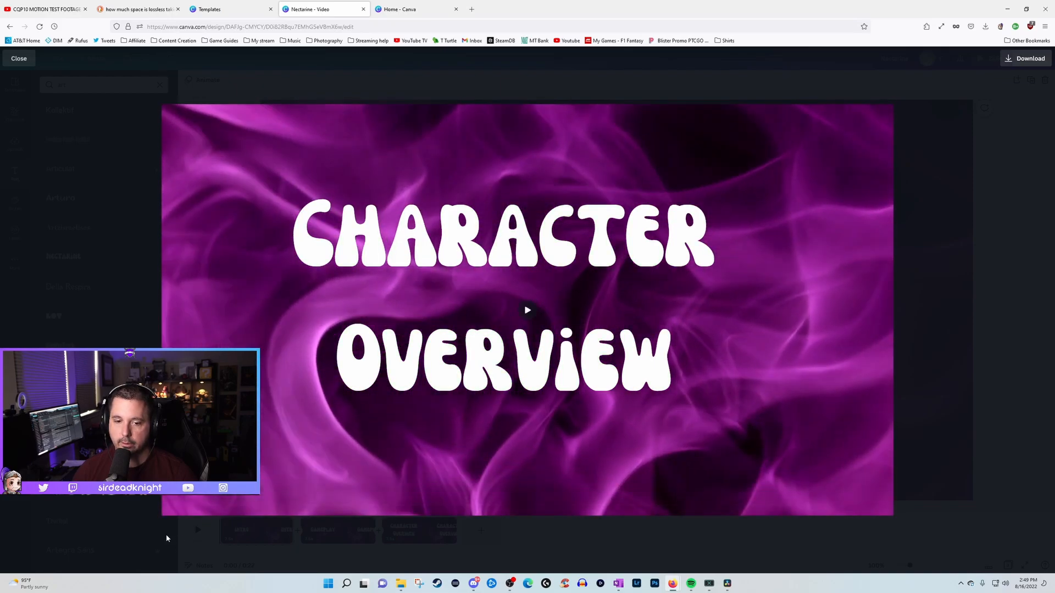
key(Escape)
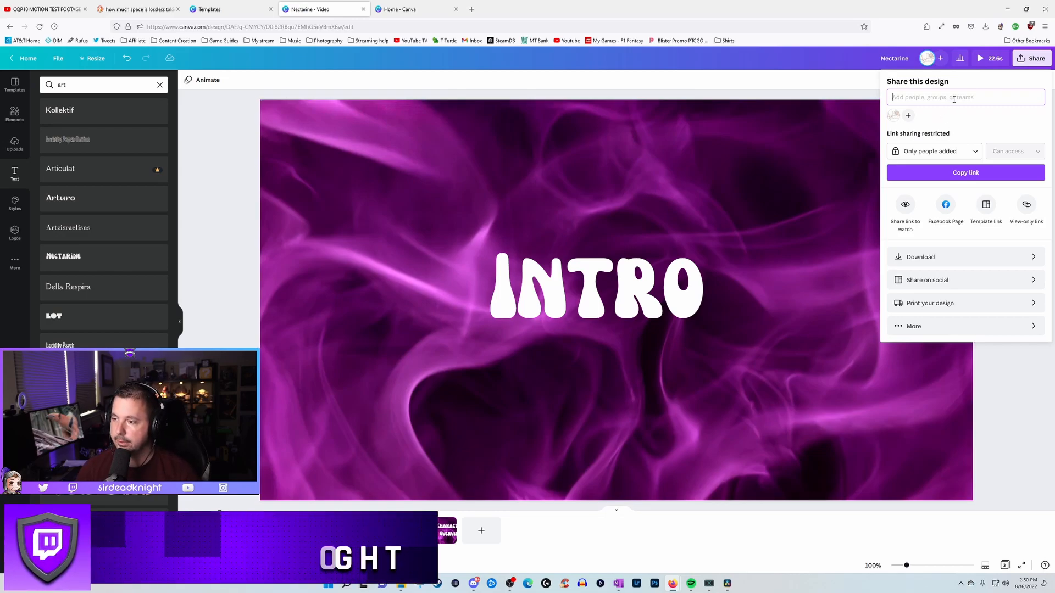
Download the design as an MP4 video with all three pages included.
click(947, 260)
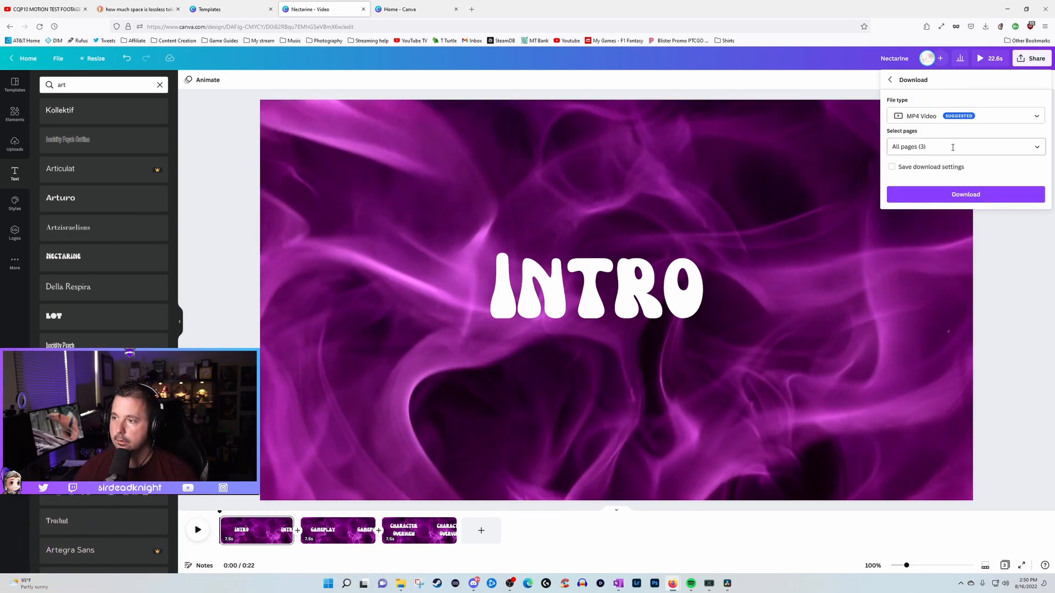
click(1038, 147)
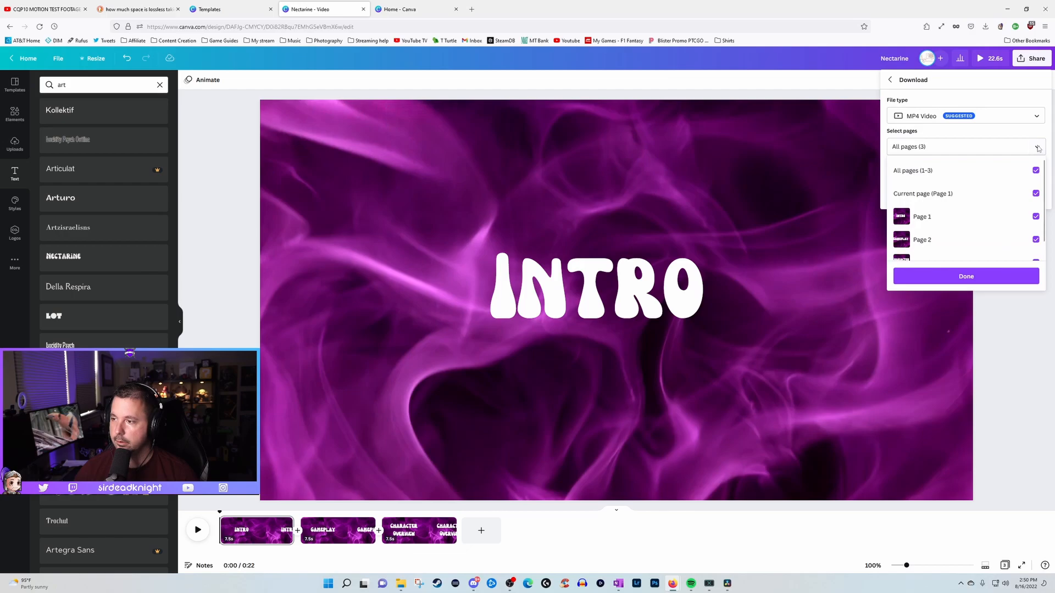
click(1037, 148)
click(1038, 148)
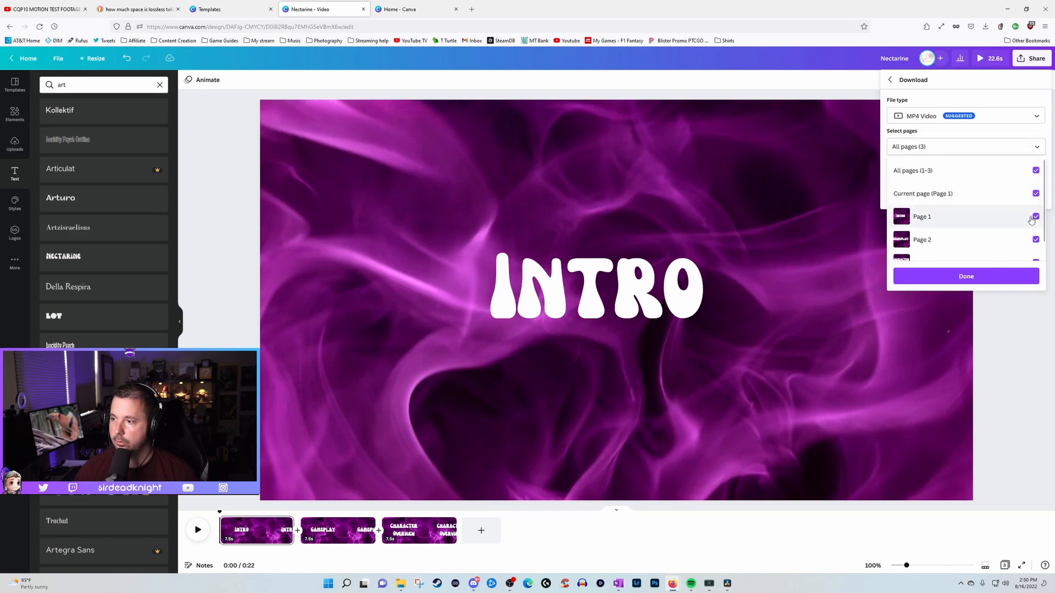
click(1038, 147)
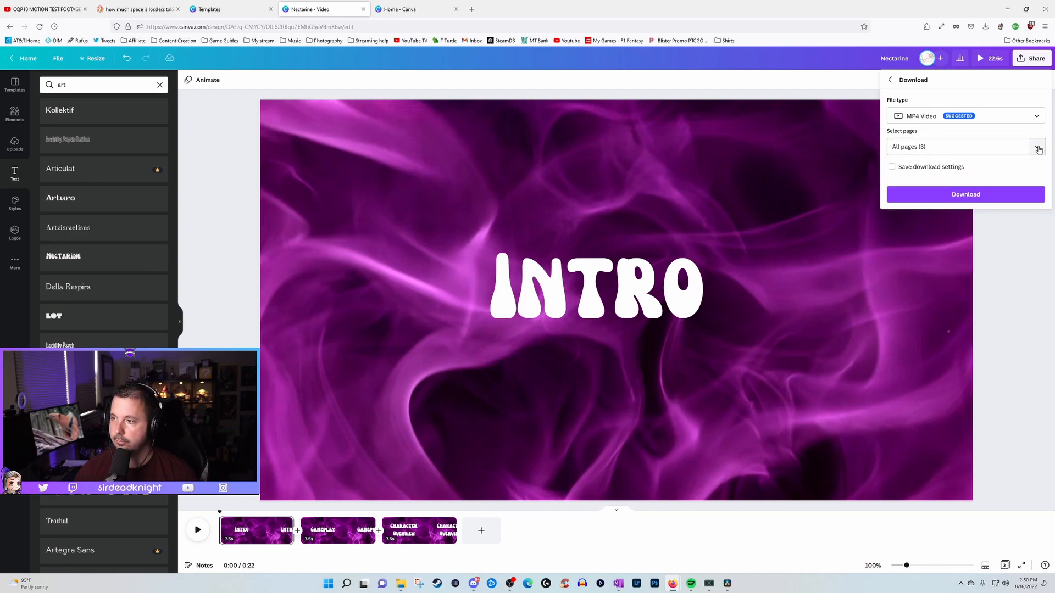
click(1037, 117)
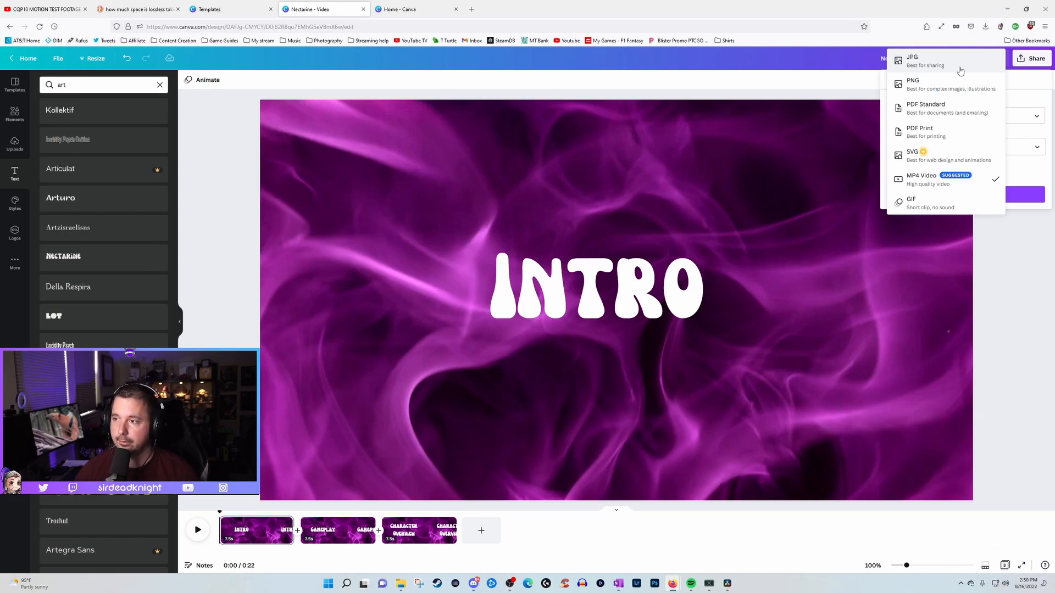
click(969, 183)
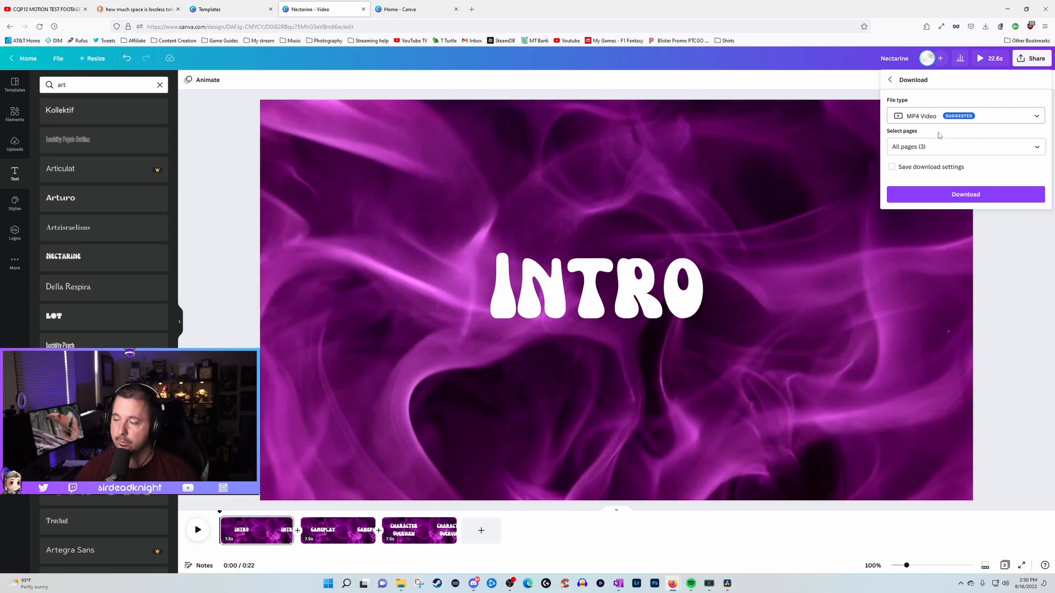
click(964, 196)
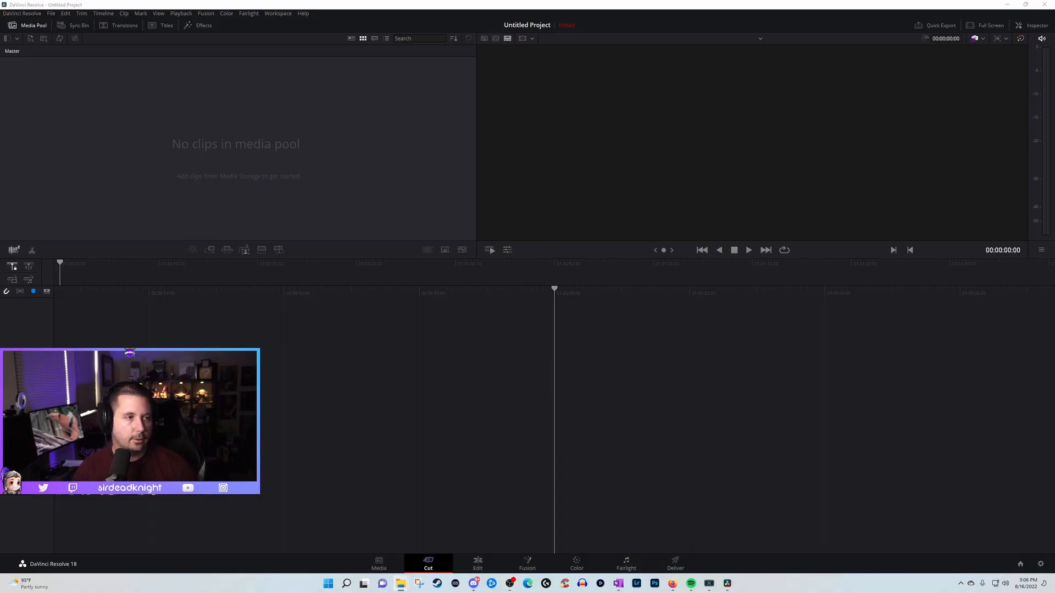
Import Nectarine(1).mp4 into DaVinci Resolve, change the project frame rate to match, and place the clip at the start of the Edit timeline.
drag(126, 168, 313, 169)
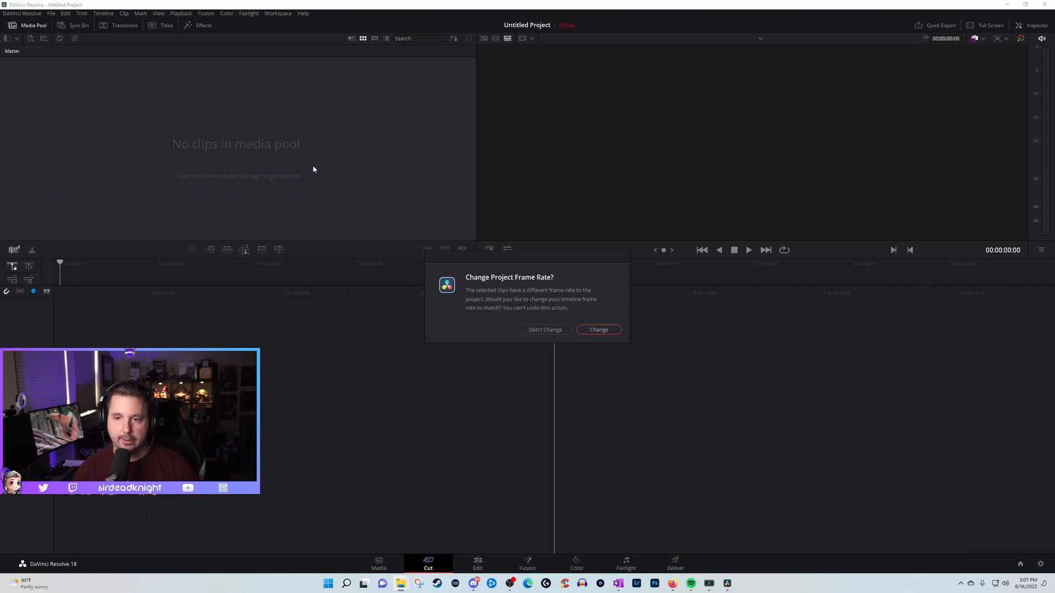
click(600, 330)
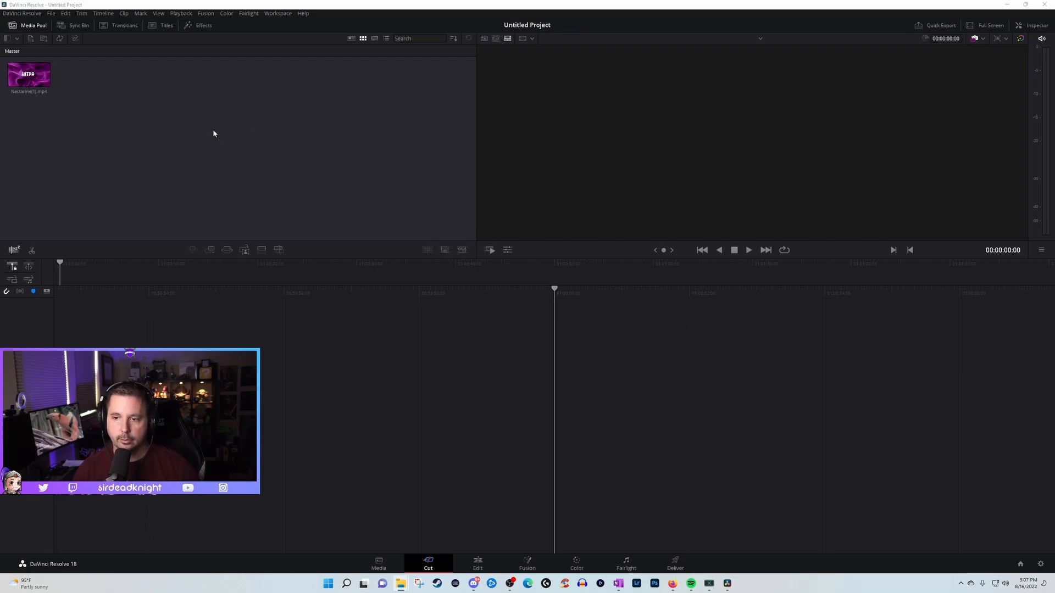
click(477, 564)
click(81, 69)
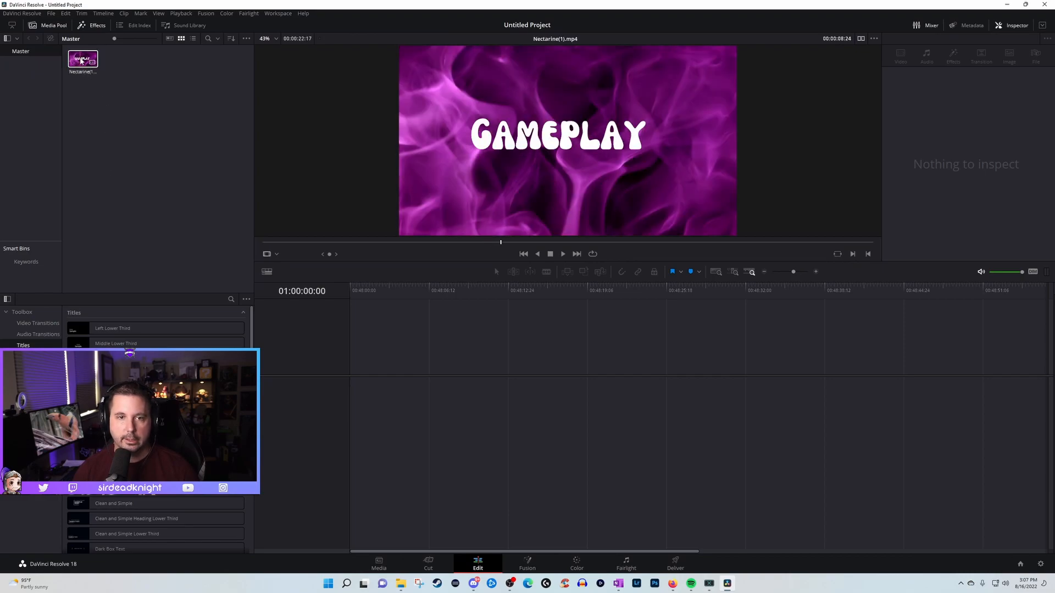
drag(80, 70, 368, 362)
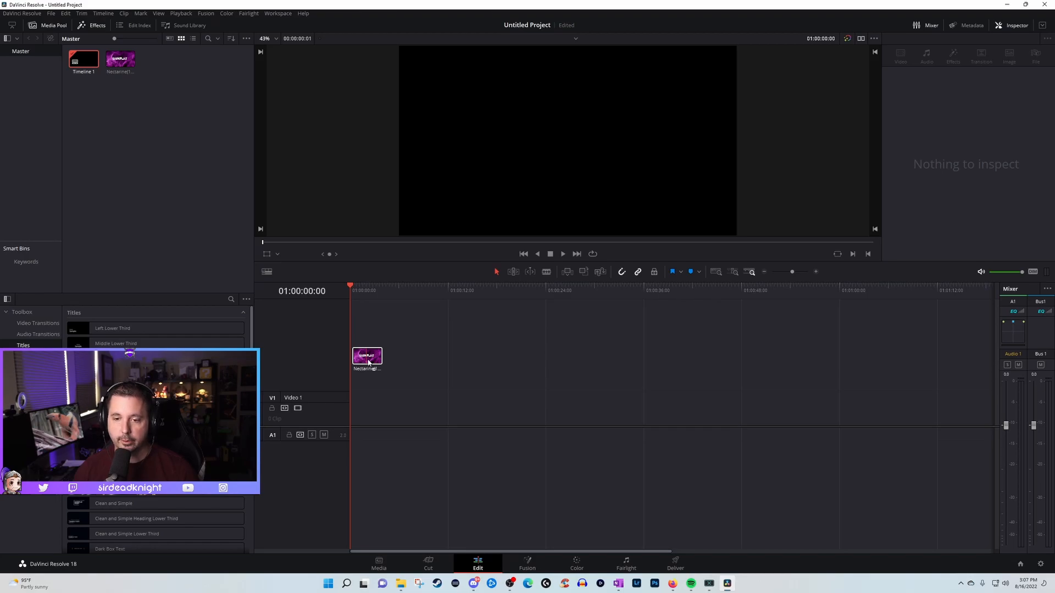
drag(368, 363, 368, 362)
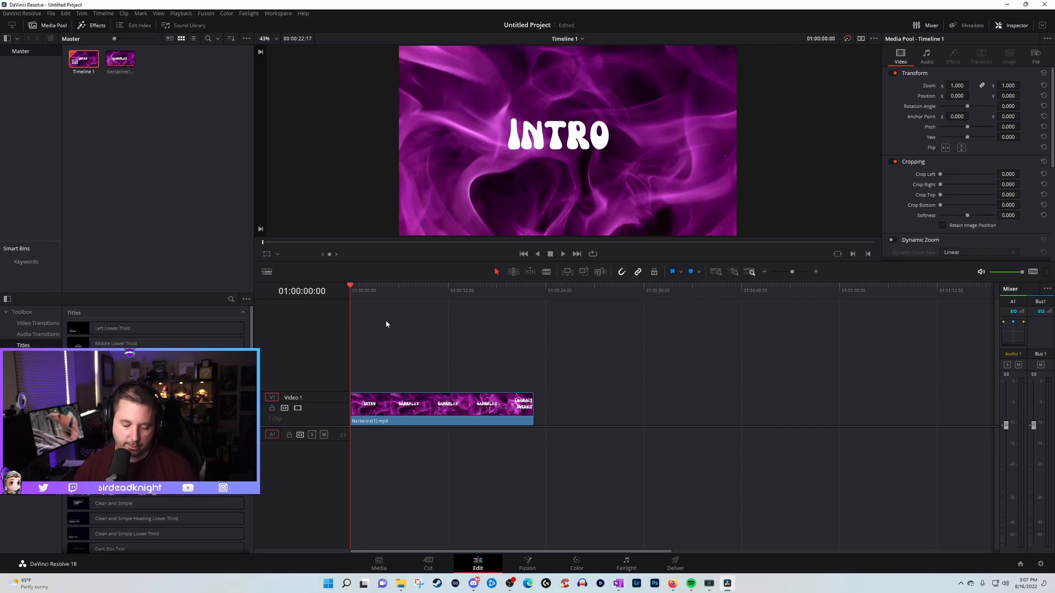
Split the clip at 01:00:07:18 and 01:00:15:03 so each title becomes its own clip.
key(b)
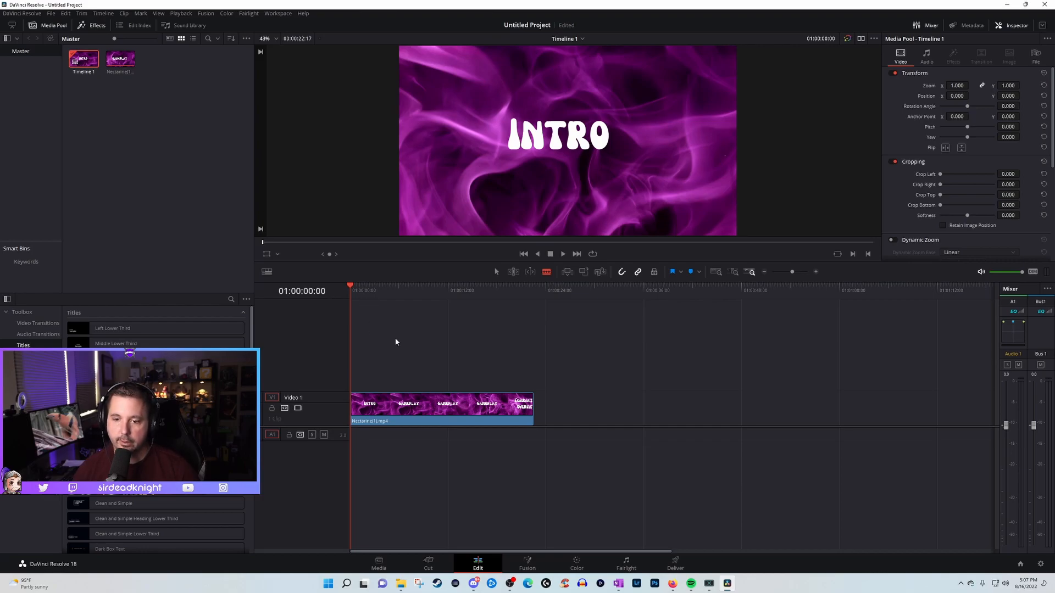
drag(356, 290, 413, 294)
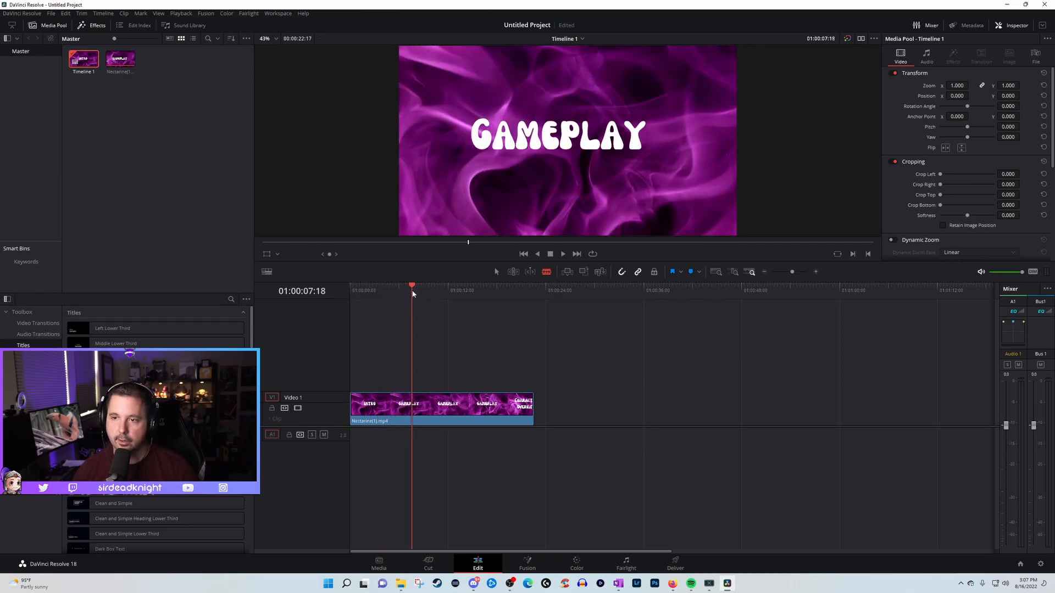
key(ctrl+b)
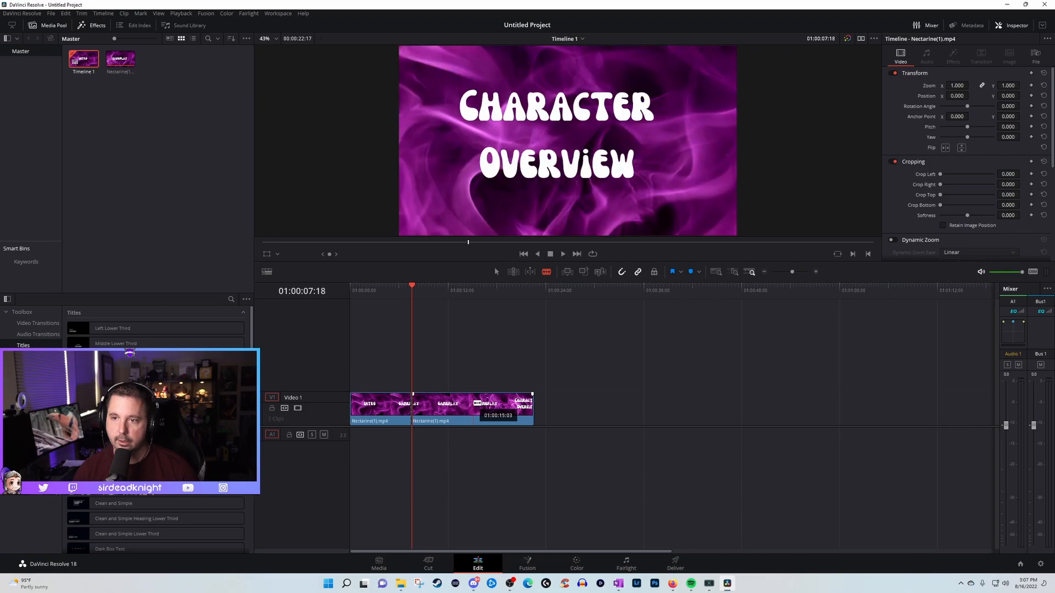
click(473, 404)
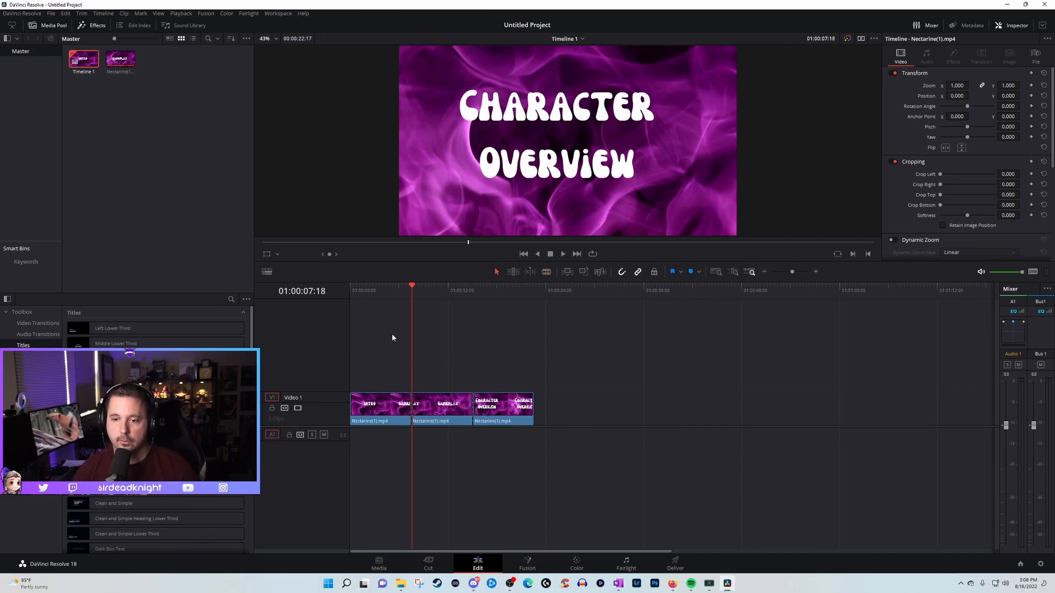
Add a second video track and move all three title clips up onto it.
right_click(312, 383)
click(334, 386)
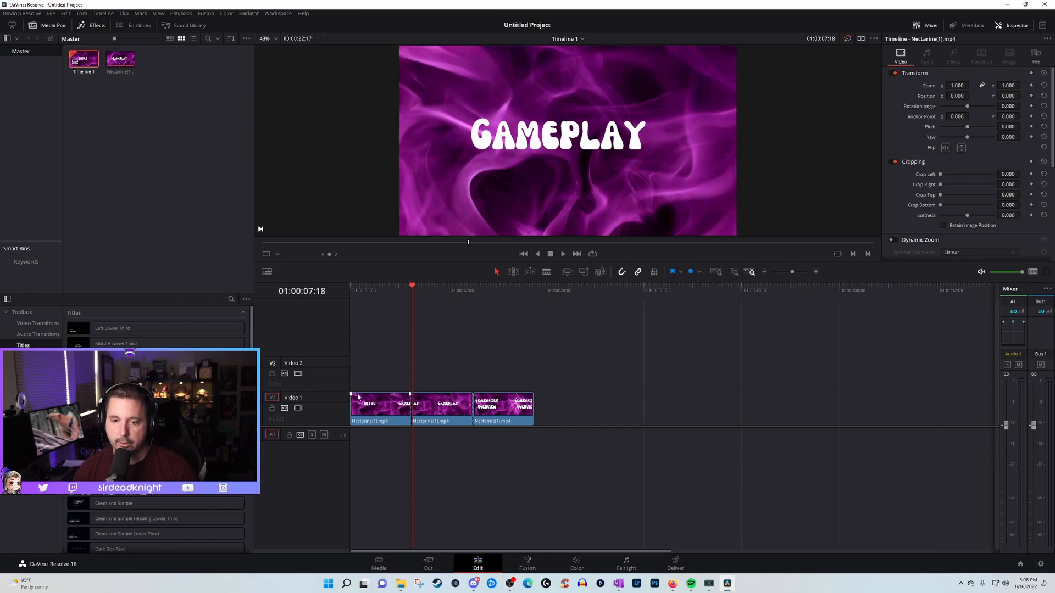
ctrl+click(458, 410)
ctrl+click(484, 411)
drag(492, 411, 488, 386)
click(367, 408)
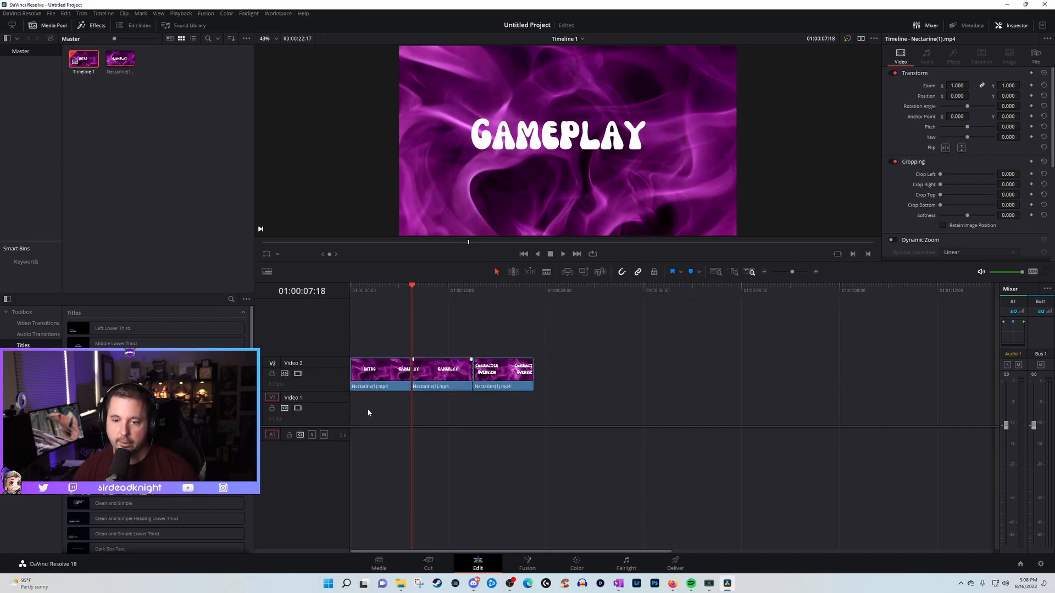
Rename the Video 2 track to "Transitions".
double_click(292, 363)
text(Transitions)
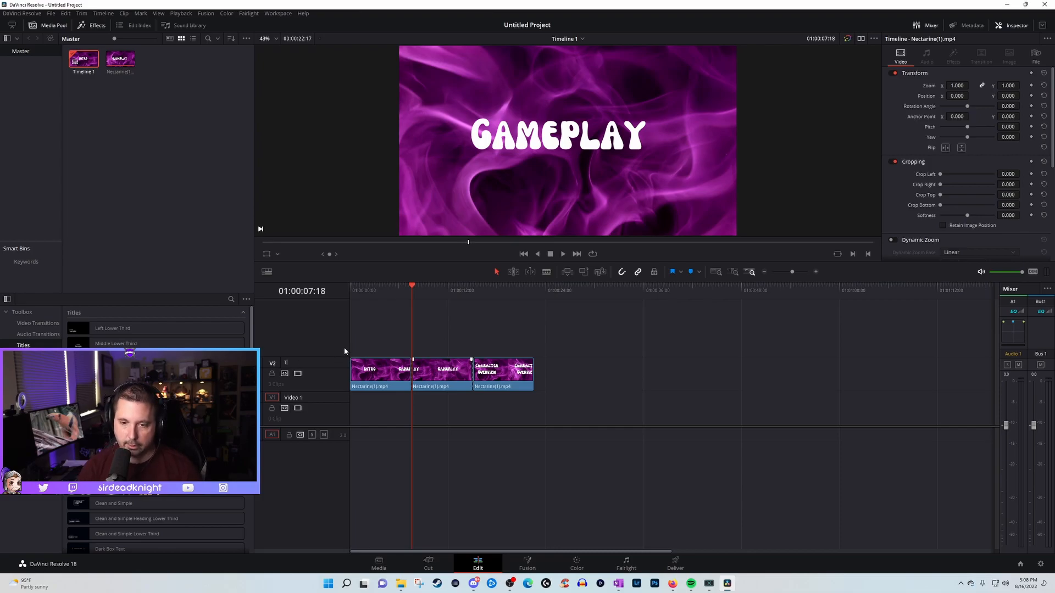
key(Return)
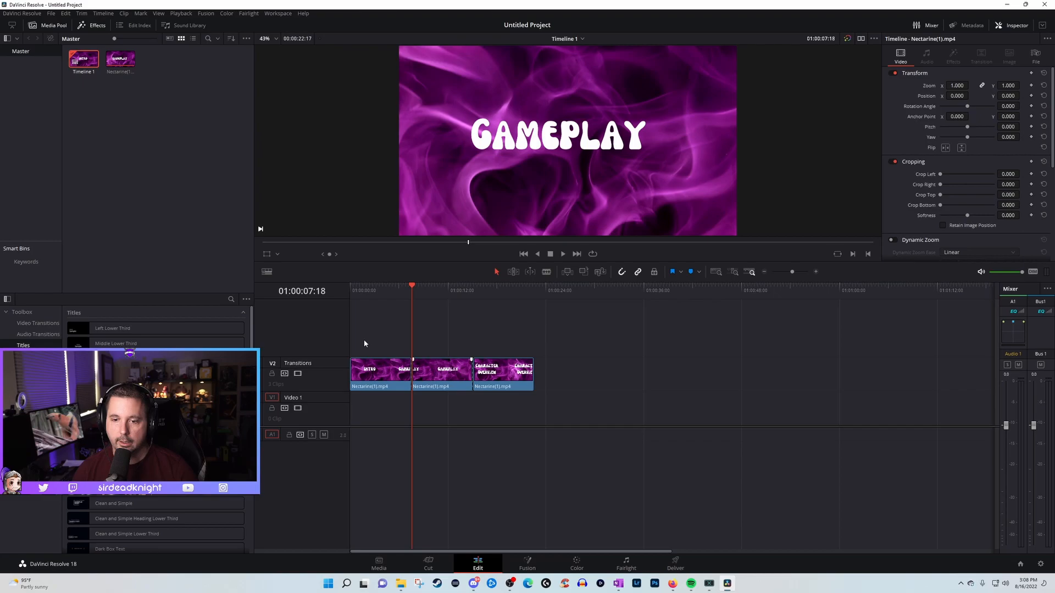
Spread out the title clips, moving CHARACTER OVERVIEW to start at about 42 seconds and GAMEPLAY at about 18 seconds.
drag(378, 290, 476, 313)
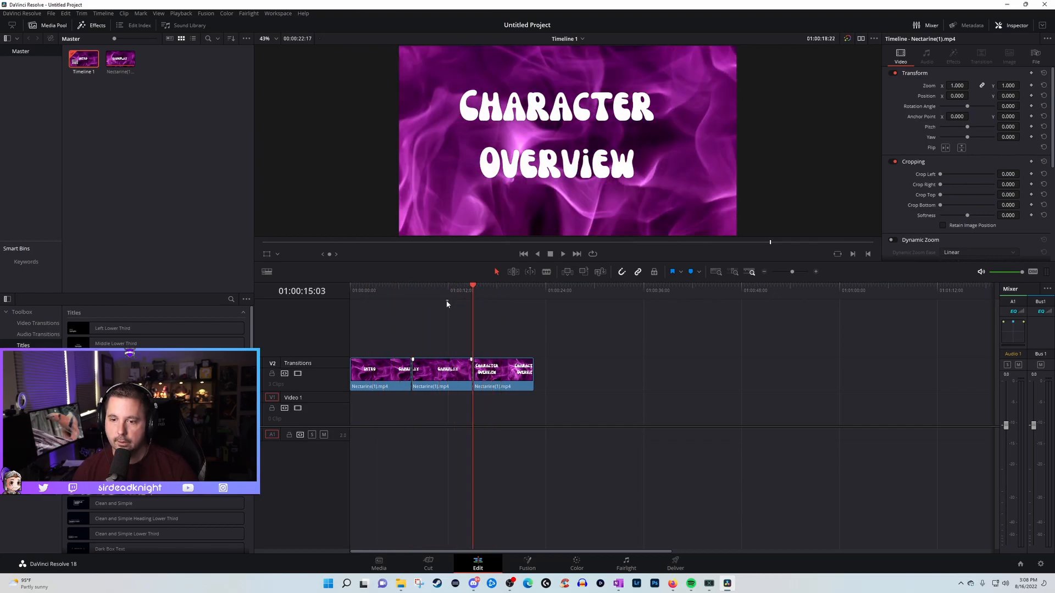
drag(494, 372, 716, 373)
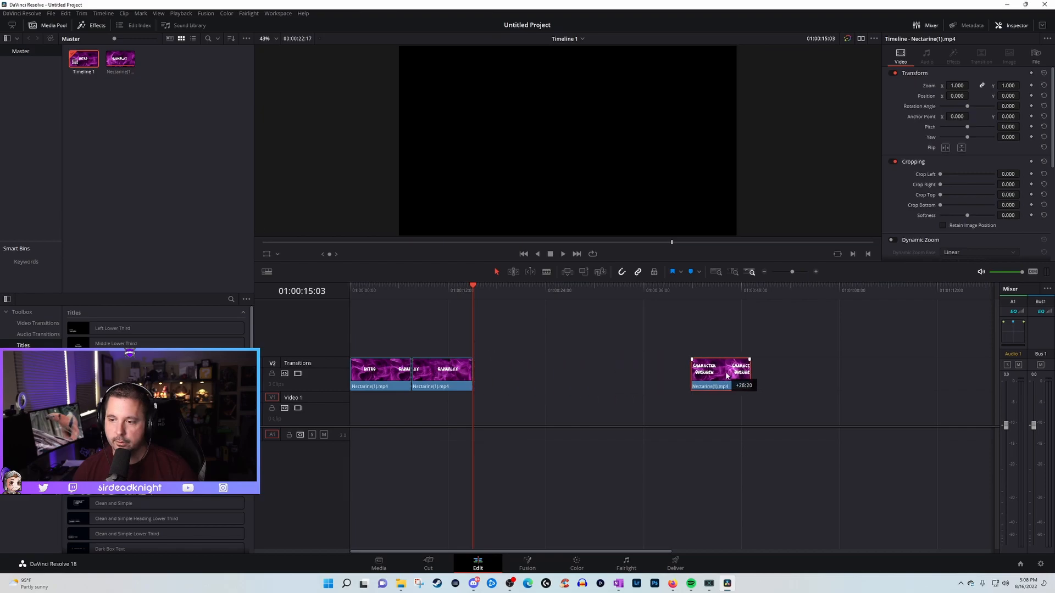
click(450, 377)
drag(451, 377, 540, 379)
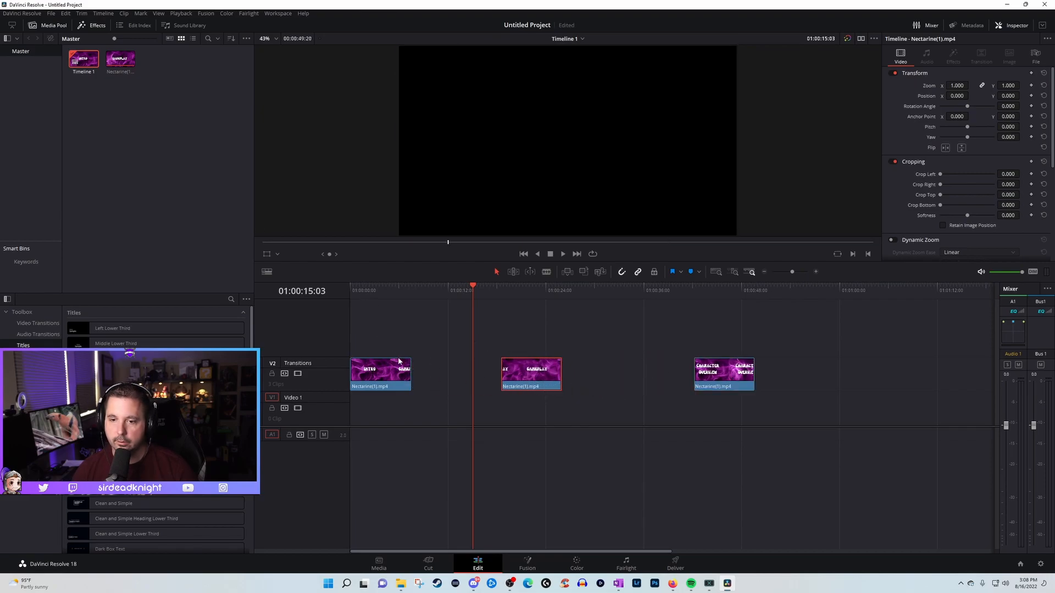
Trim the end of the INTRO clip back to 01:00:06:10 and select the GAMEPLAY clip.
click(398, 292)
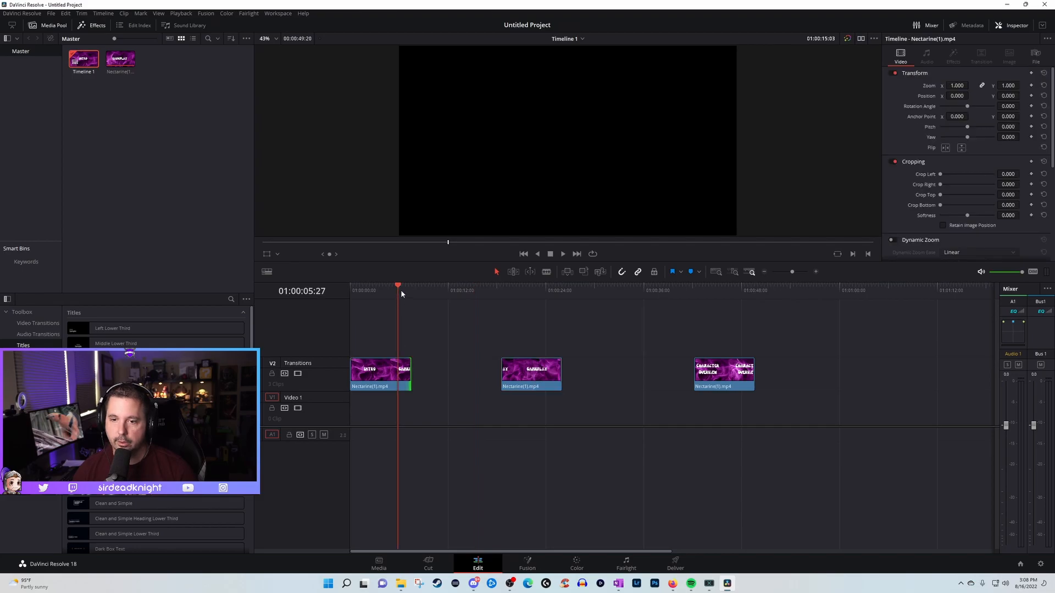
drag(401, 289, 402, 290)
drag(413, 369, 406, 372)
click(537, 372)
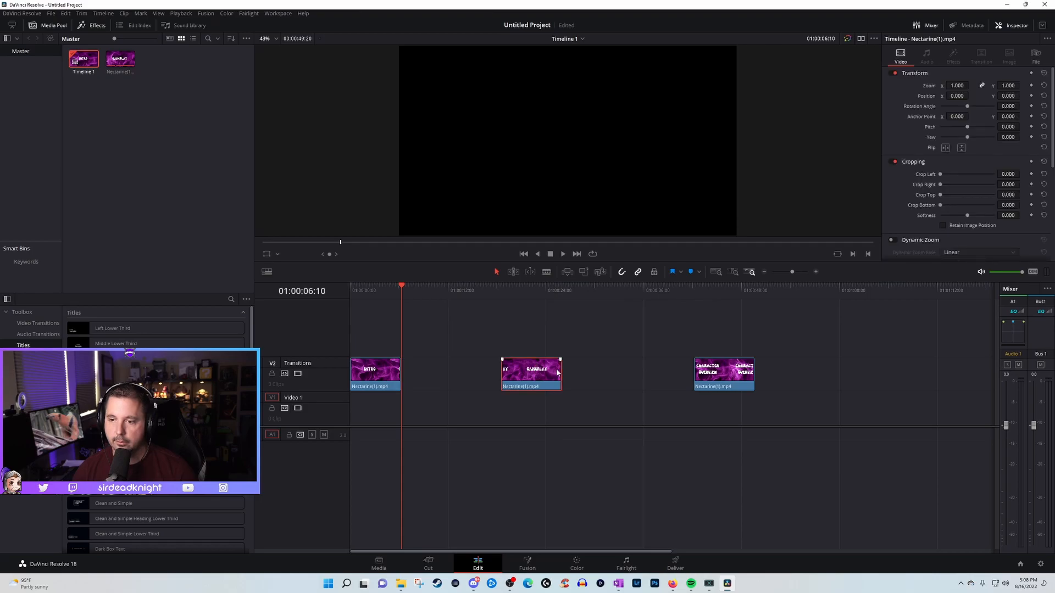
Trim a little off the end of the GAMEPLAY clip and play it back.
drag(557, 372, 556, 373)
click(541, 292)
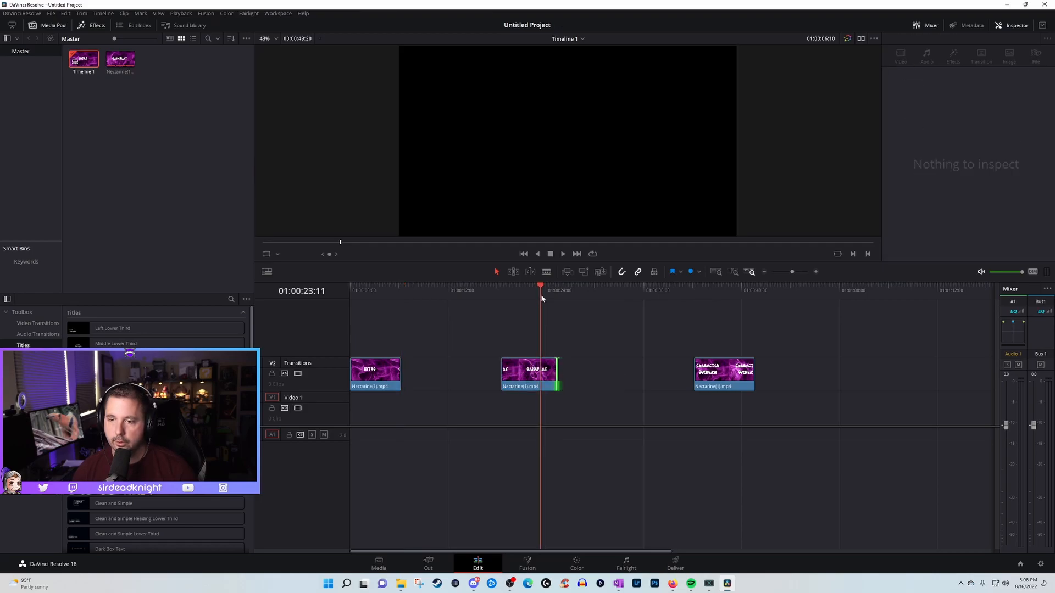
key(space)
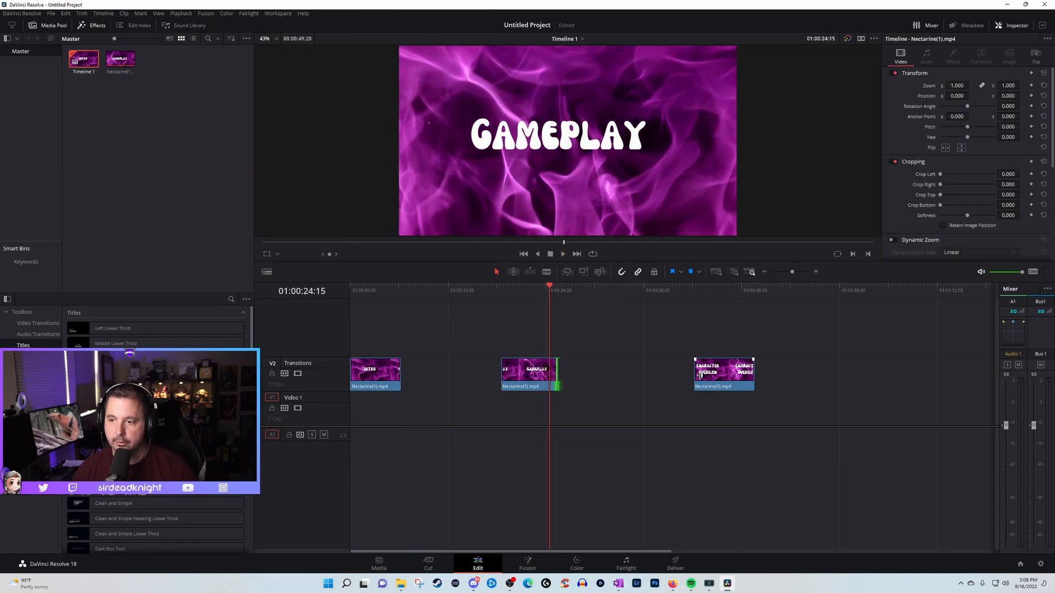
Reorder the title clips, placing CHARACTER OVERVIEW at about 13 seconds and GAMEPLAY at about 33 seconds.
drag(702, 375, 435, 375)
drag(541, 378, 658, 379)
drag(470, 375, 498, 375)
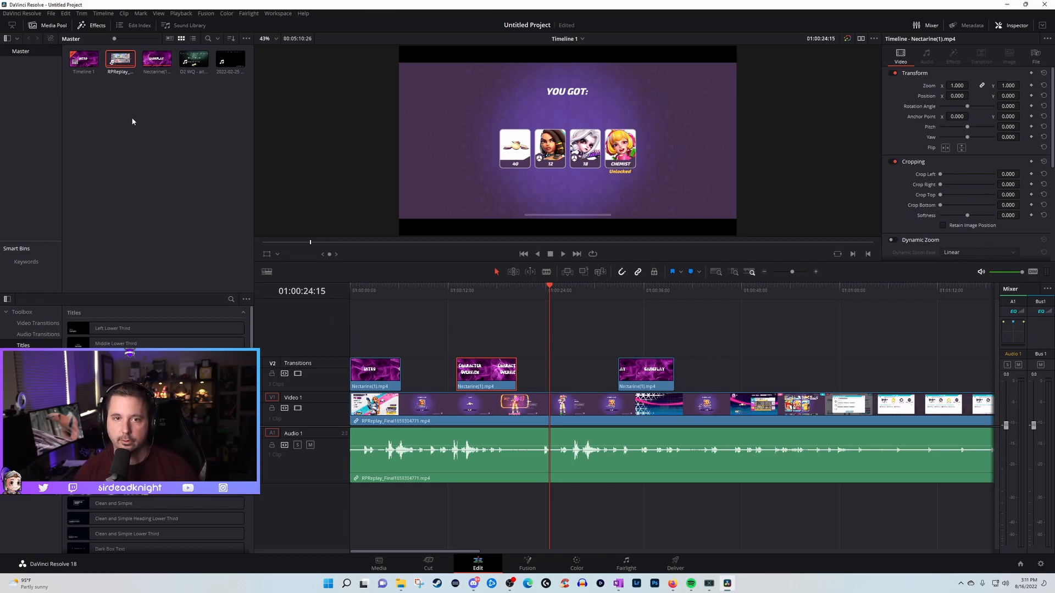
Preview the timeline from the beginning and move the RPReplay footage on Video 1 to start where the INTRO clip ends.
click(218, 159)
click(348, 288)
key(space)
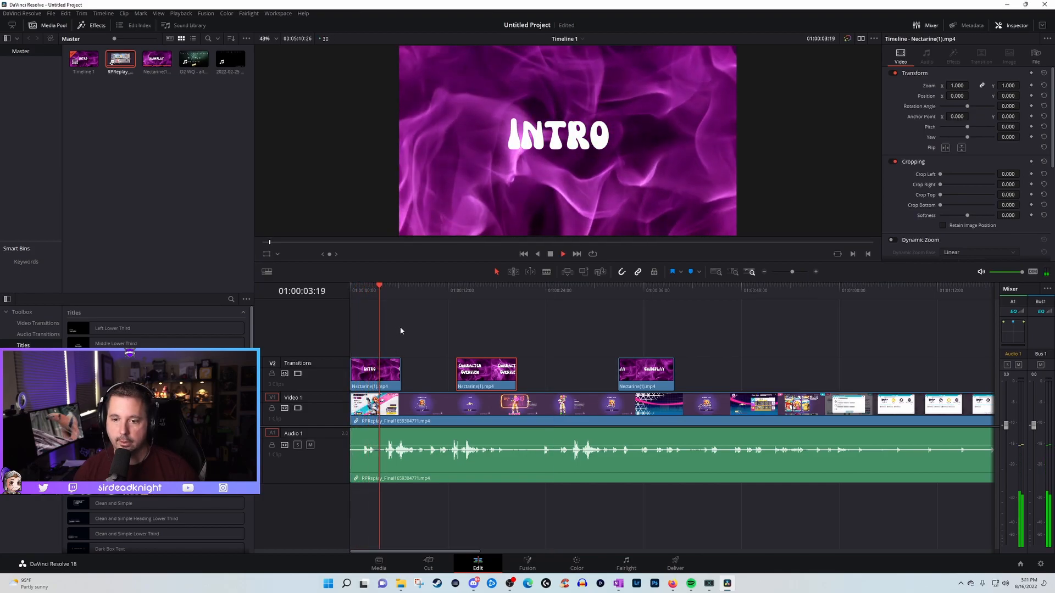
key(space)
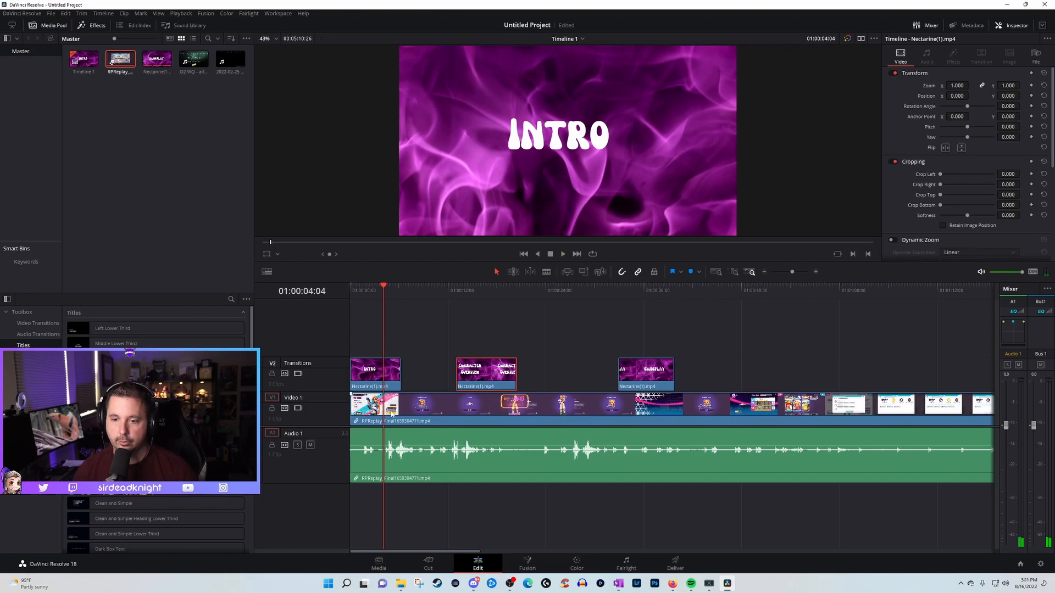
drag(391, 414, 443, 413)
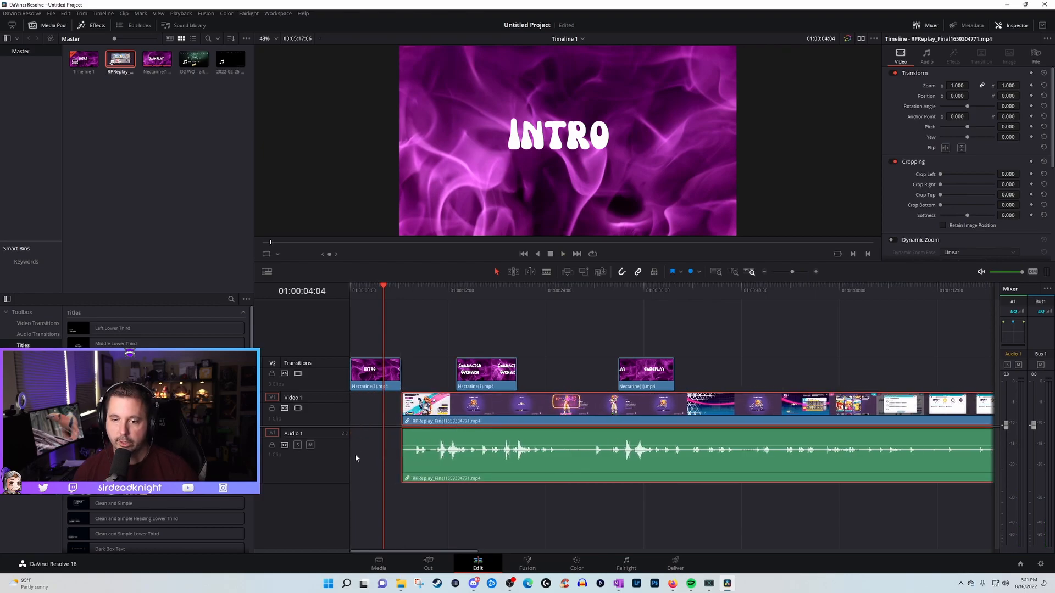
Add a stereo audio track below Audio 1 and name it "Music".
right_click(324, 494)
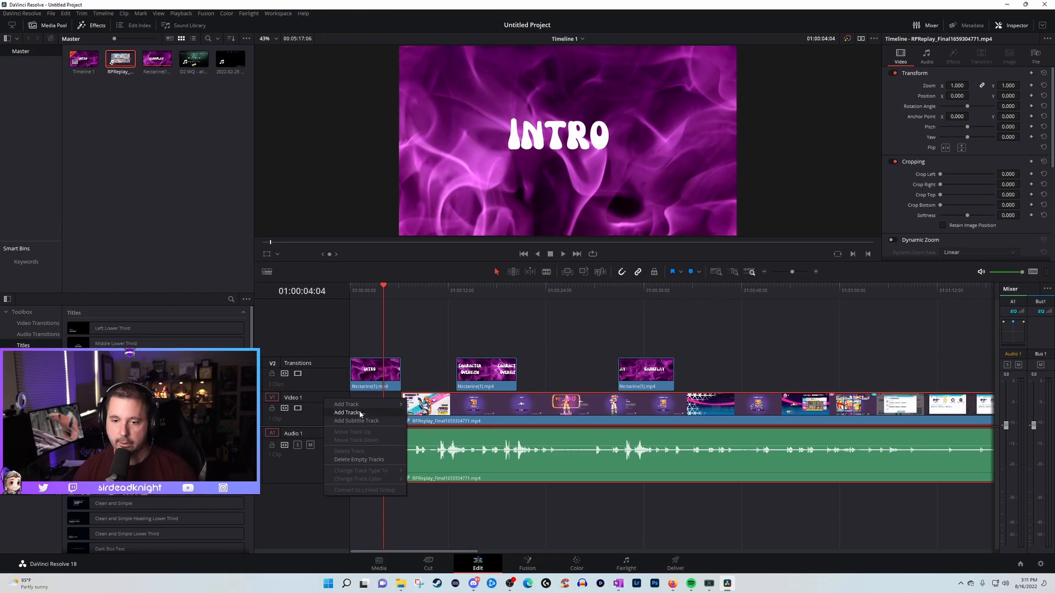
mouse_move(367, 407)
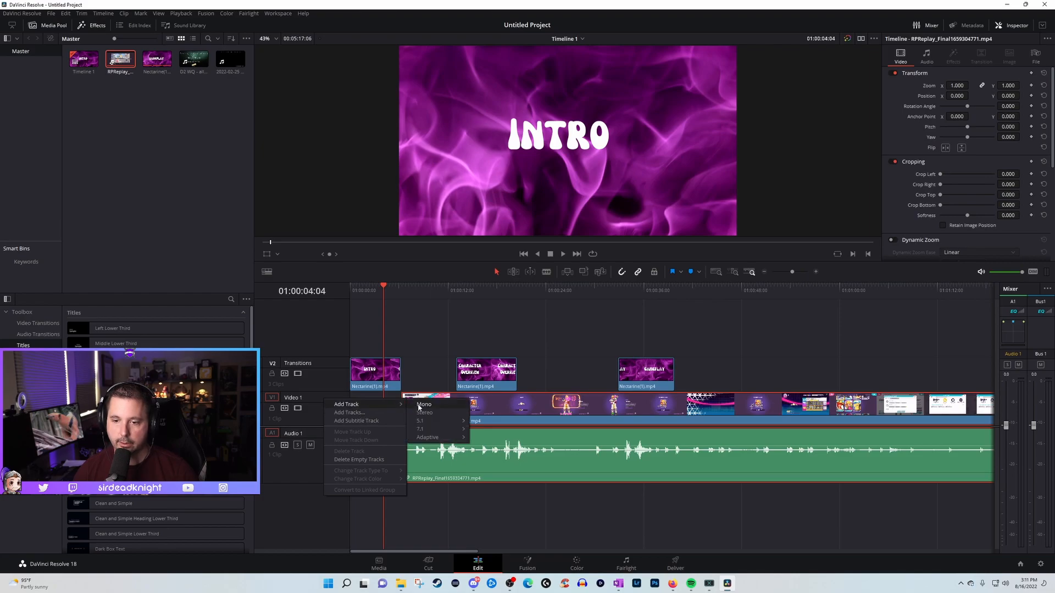
click(420, 413)
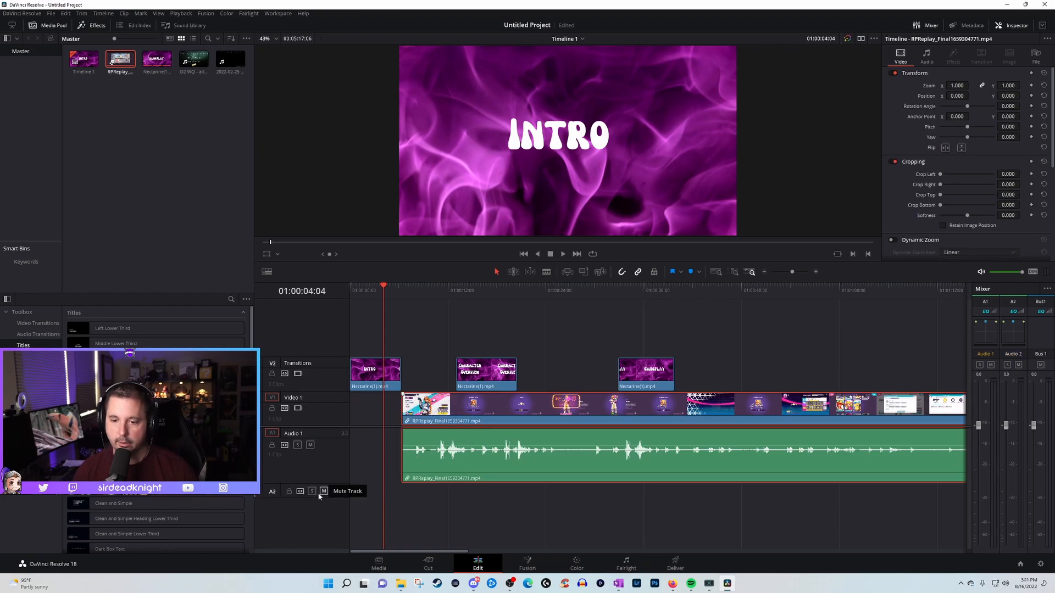
drag(299, 498, 298, 518)
double_click(296, 492)
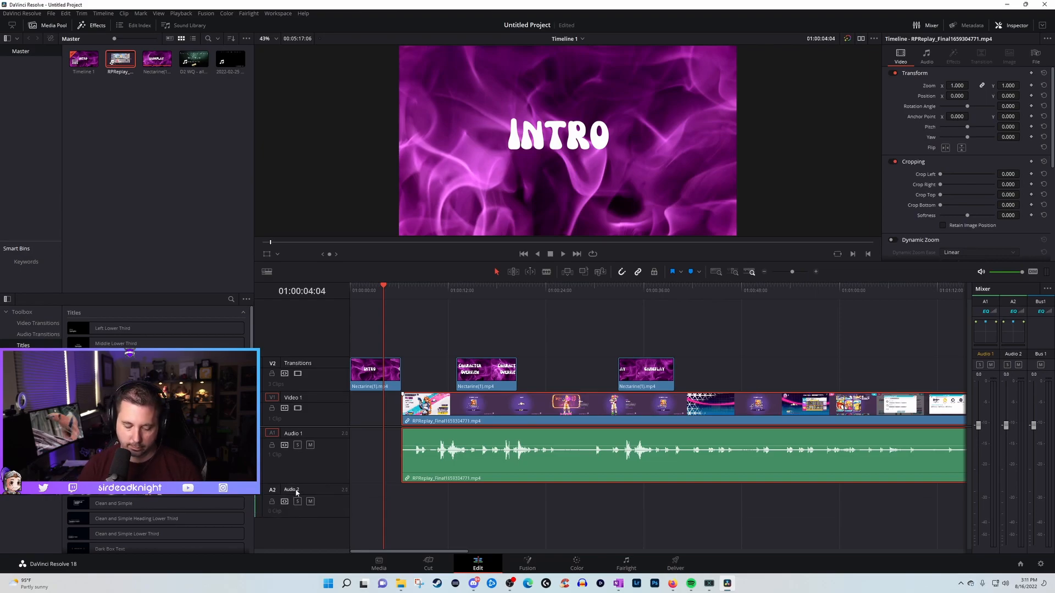
text(Music)
key(Return)
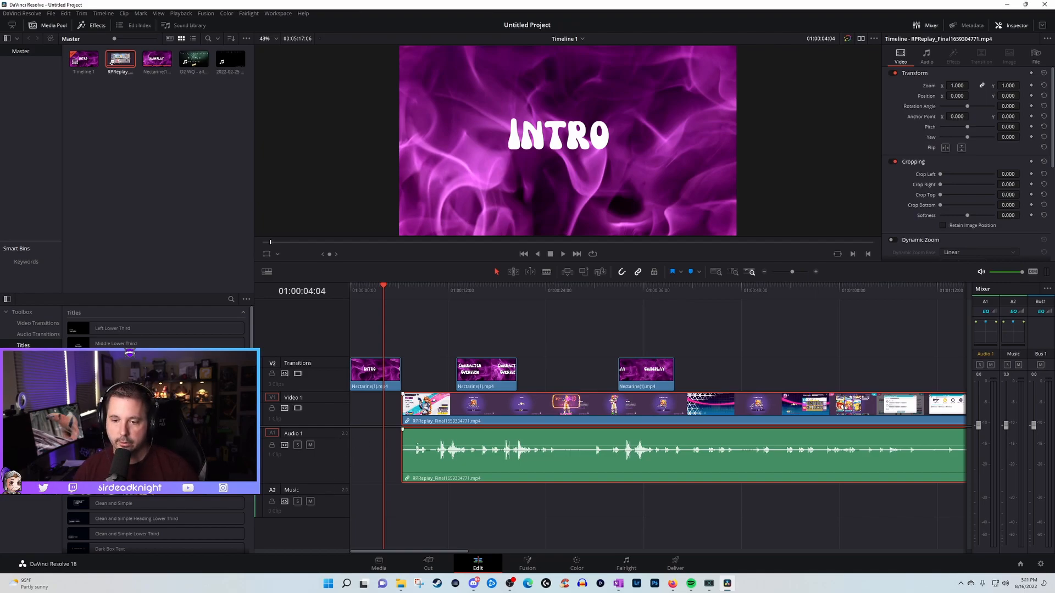
Shorten the INTRO clip to about 2 seconds and move the RPReplay footage back to start right after it.
drag(365, 288, 347, 285)
key(space)
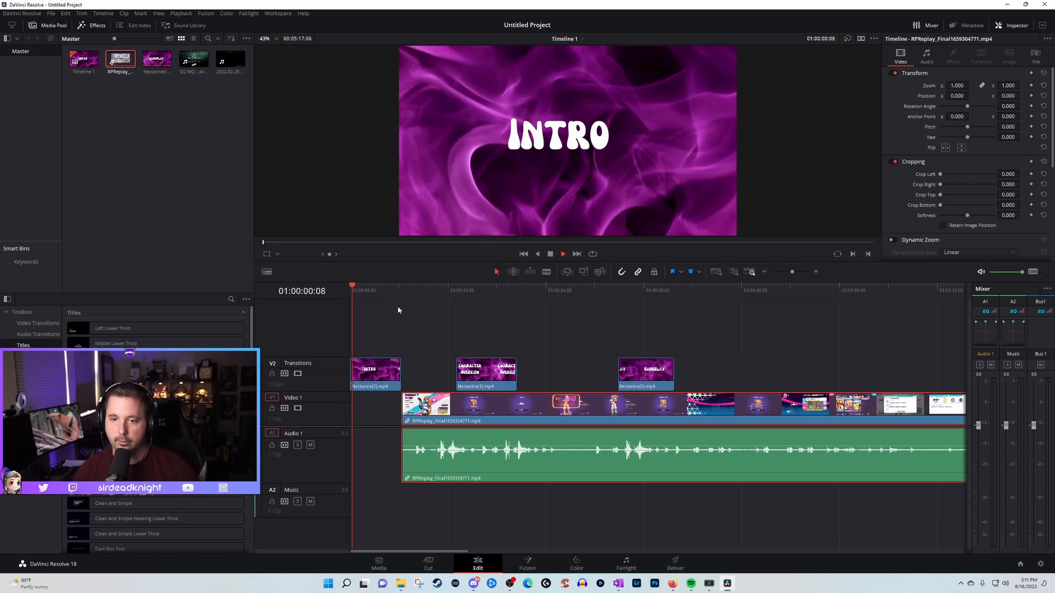
key(space)
drag(400, 374, 367, 376)
click(345, 288)
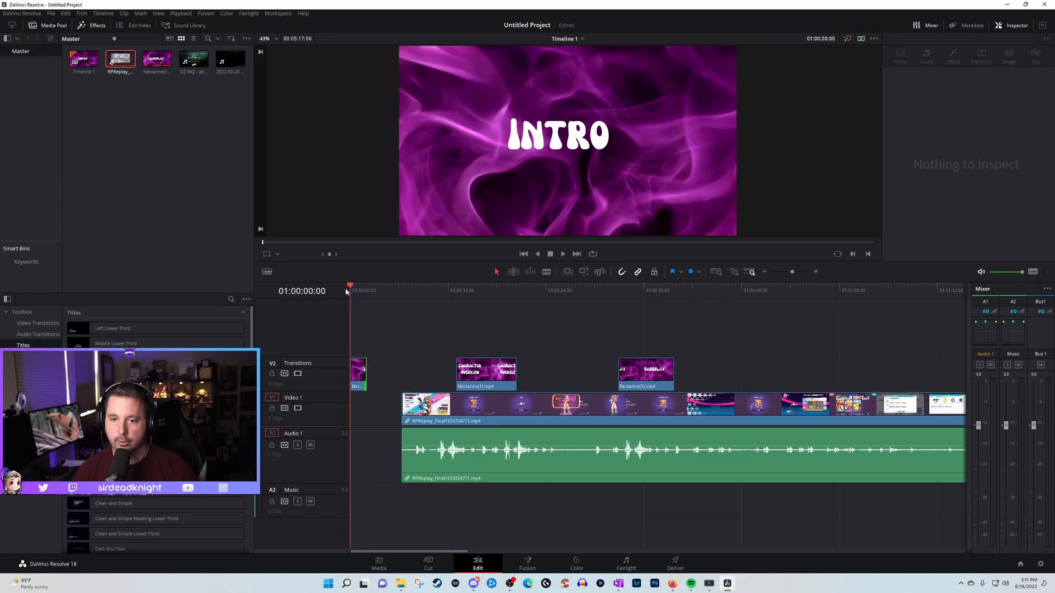
key(space)
key(space)
click(444, 413)
drag(443, 413, 408, 416)
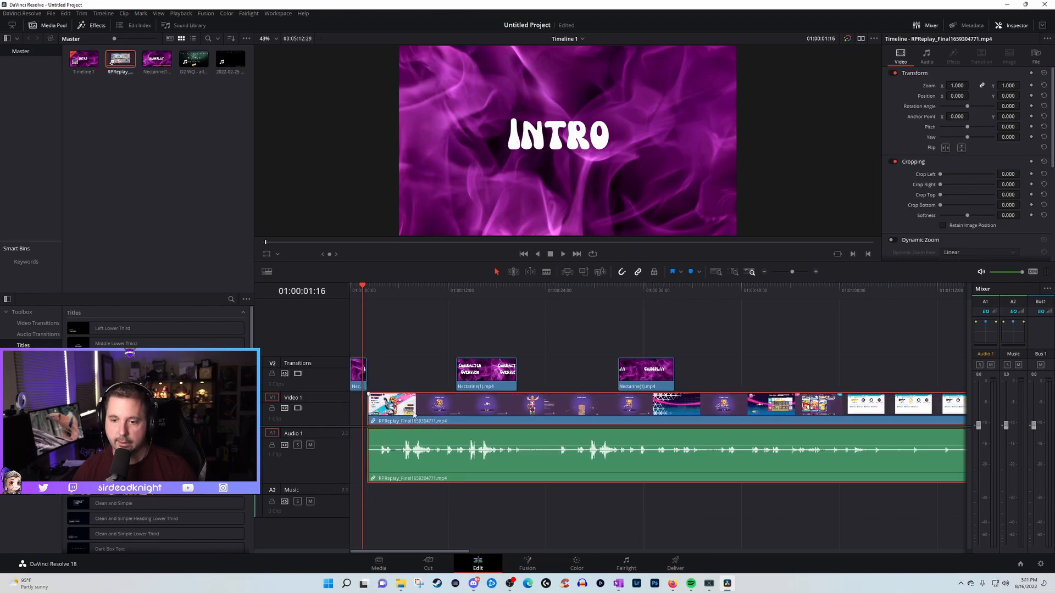
Split the RPReplay footage at 01:00:13:01, where the CHARACTER OVERVIEW clip starts.
click(431, 286)
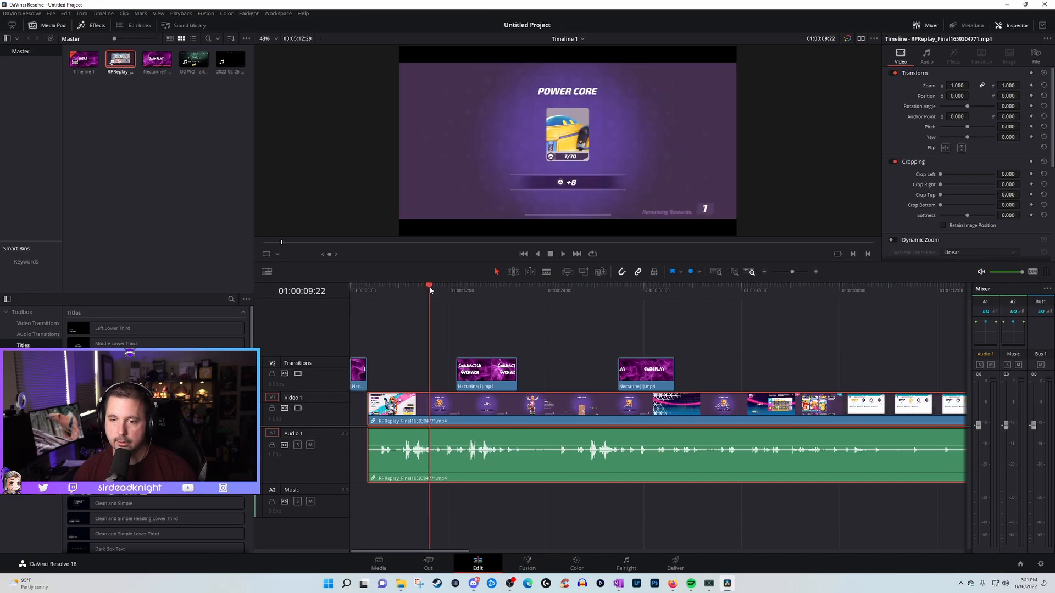
drag(431, 286, 458, 297)
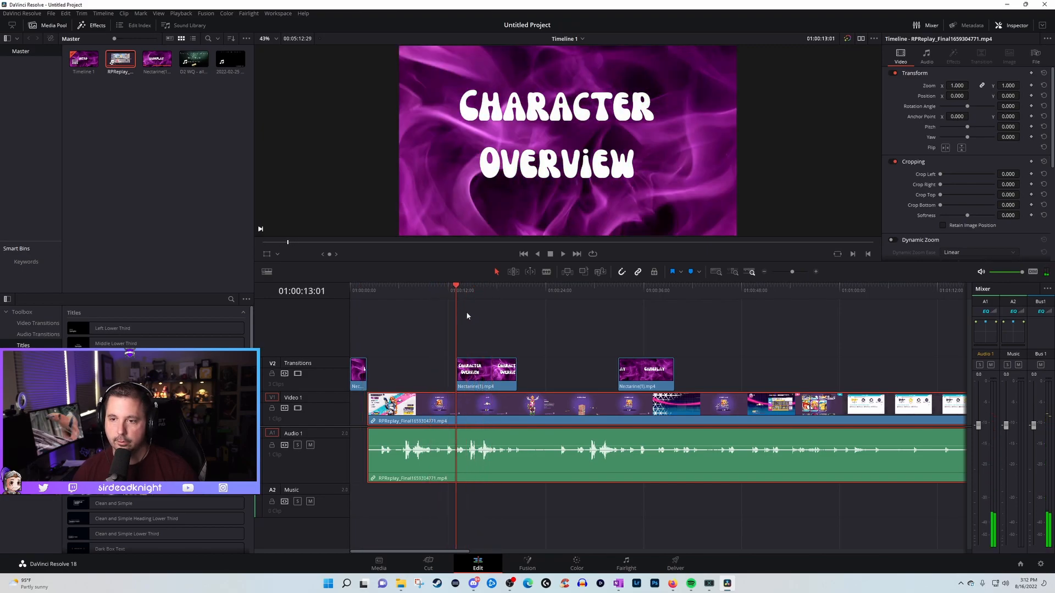
key(b)
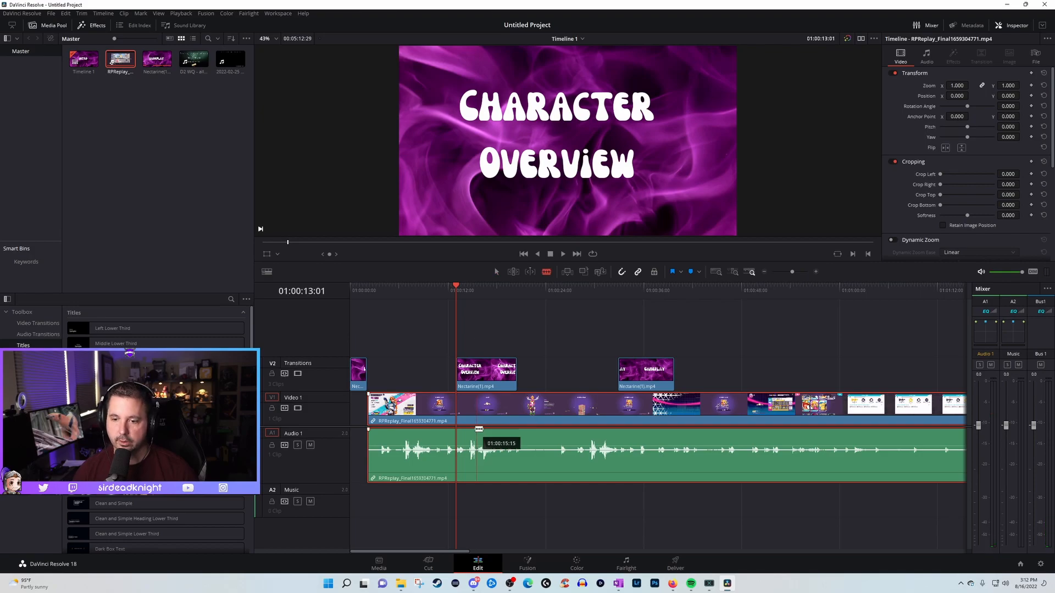
click(467, 422)
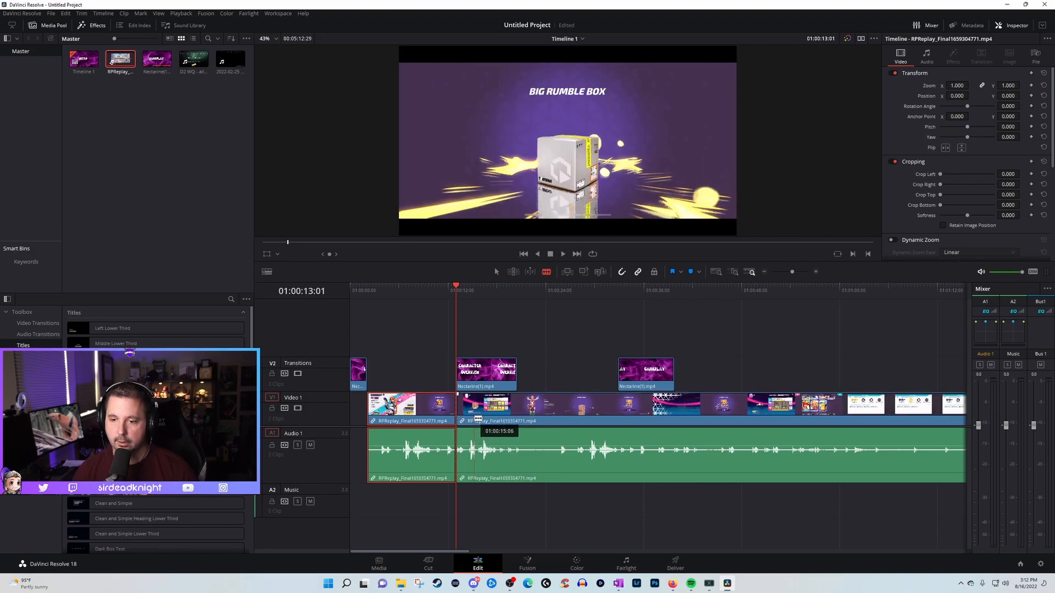
key(a)
Shift the second footage piece about 2.5 seconds later, trim CHARACTER OVERVIEW to fill the gap, and play the section back.
click(484, 414)
drag(490, 413, 512, 414)
click(513, 370)
drag(515, 370, 494, 386)
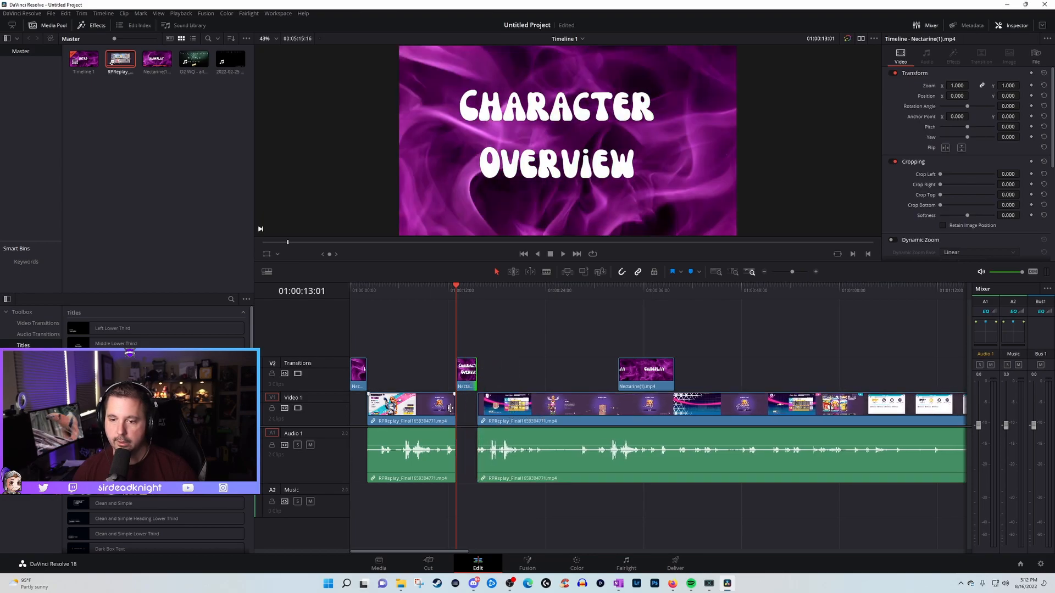
click(439, 288)
key(space)
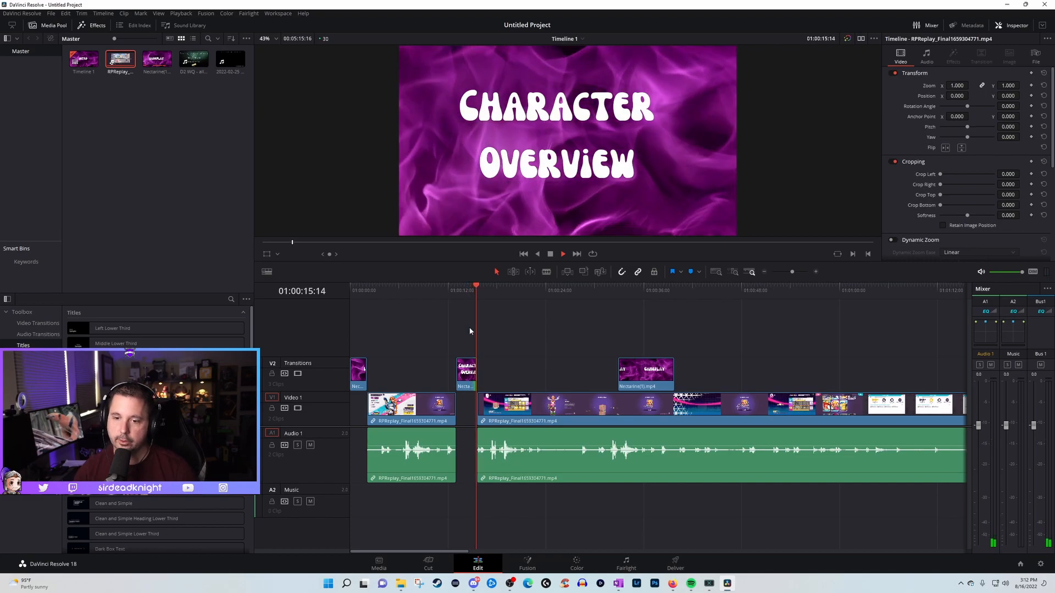
key(space)
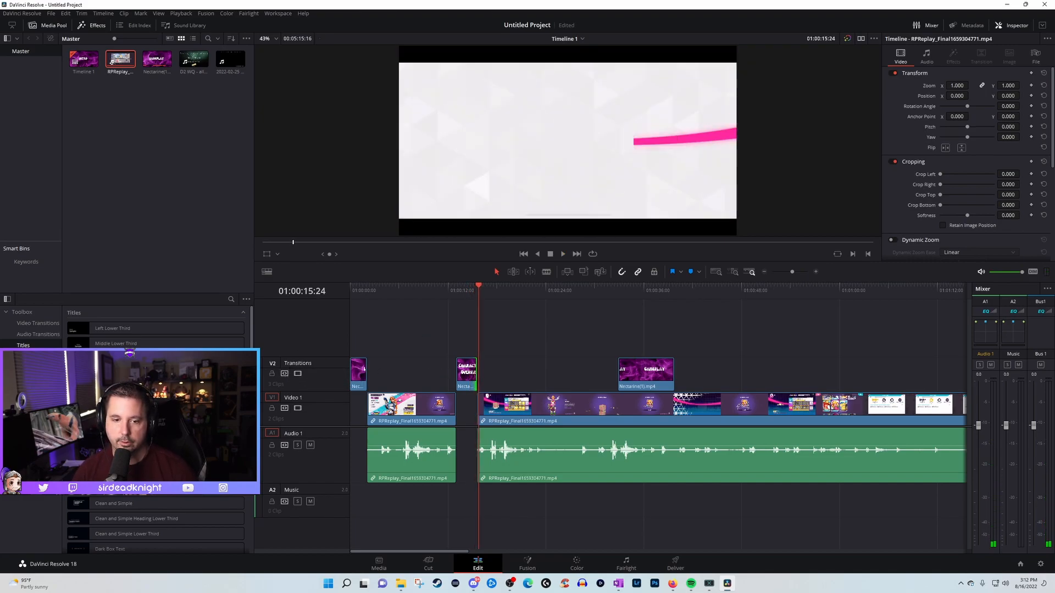
Add a dissolve video transition to the footage edges on both sides of the CHARACTER OVERVIEW clip and play the result.
click(37, 325)
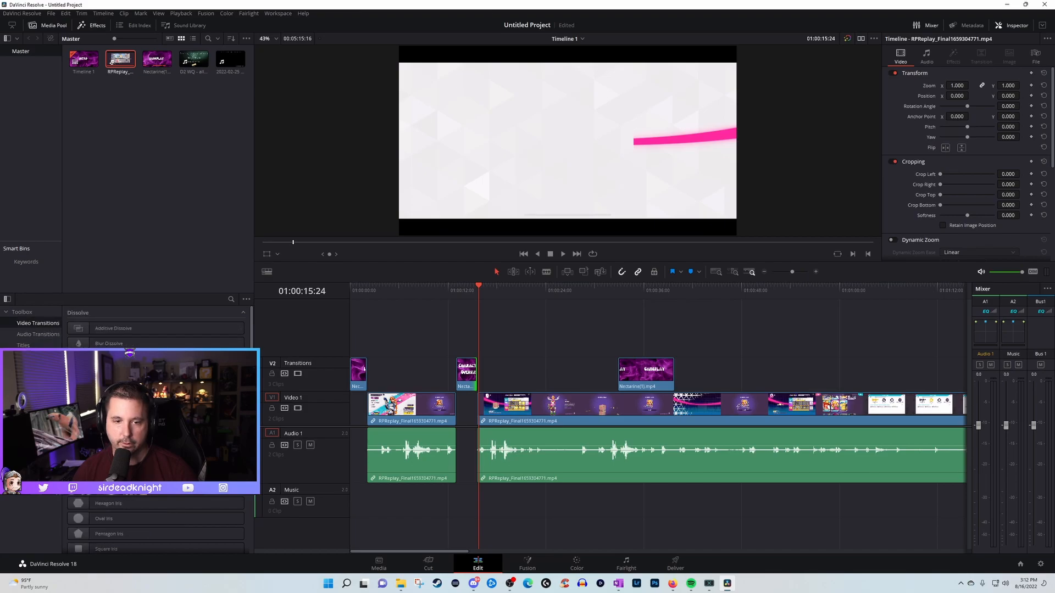
drag(130, 353, 455, 407)
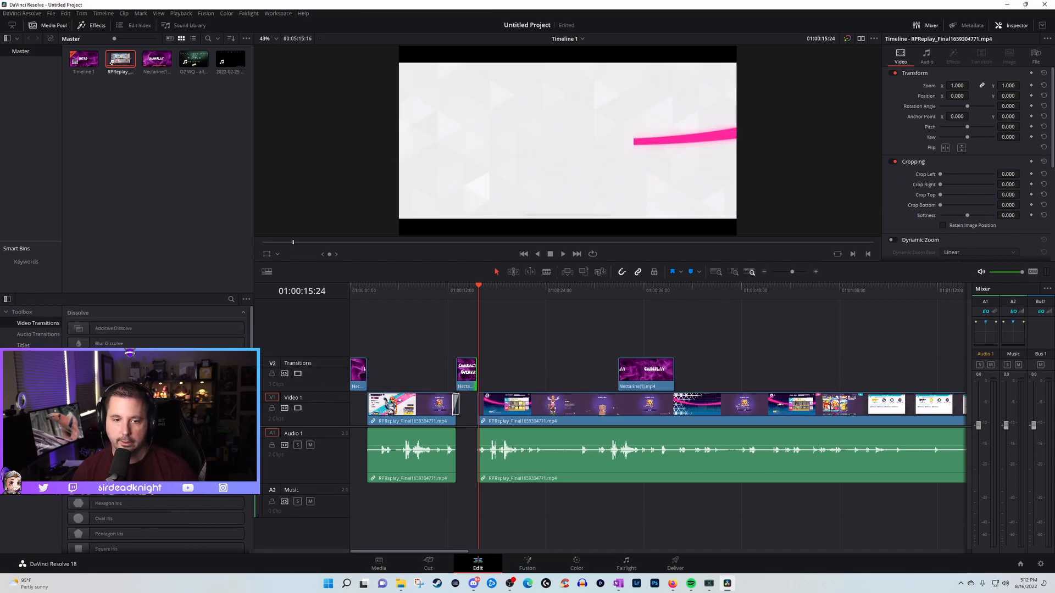
mouse_move(129, 358)
mouse_down()
mouse_move(400, 394)
mouse_move(458, 416)
mouse_move(481, 411)
mouse_up()
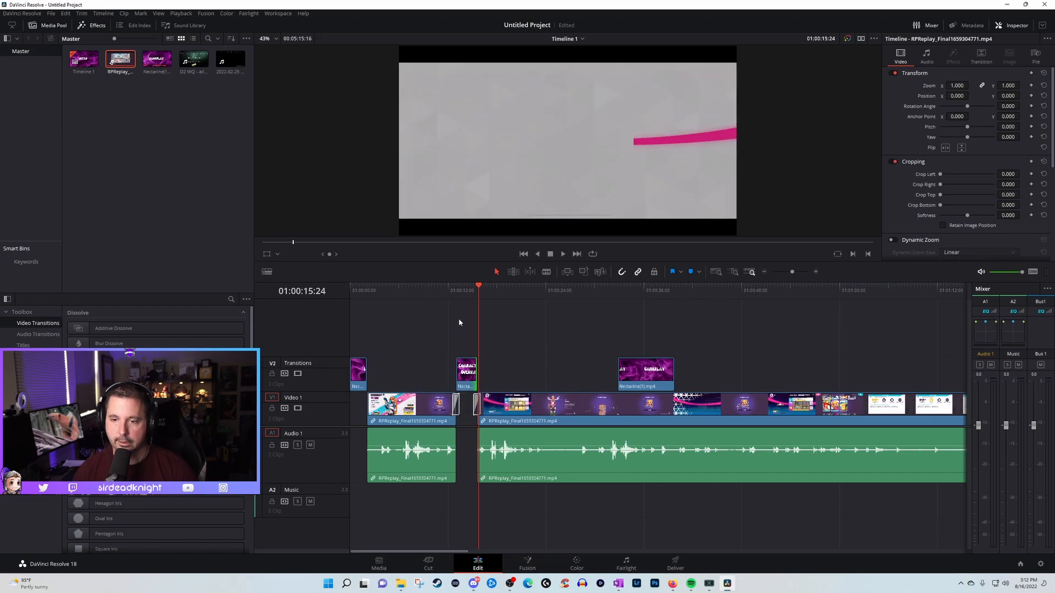
click(440, 290)
key(space)
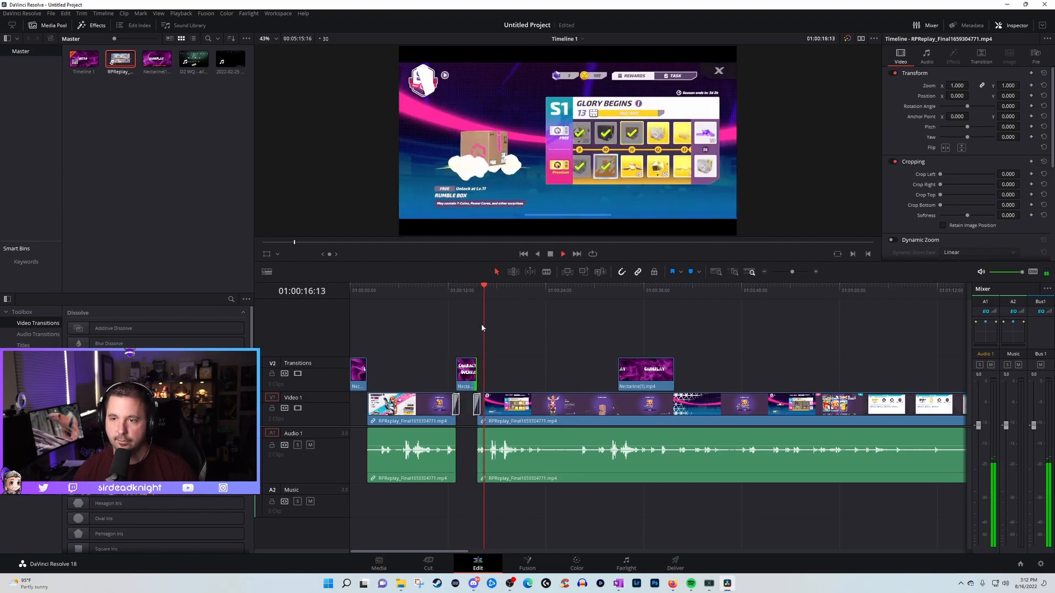
key(space)
Split the RPReplay footage at the start of the GAMEPLAY clip, undoing the extra cut made at its end.
key(b)
click(618, 403)
click(675, 404)
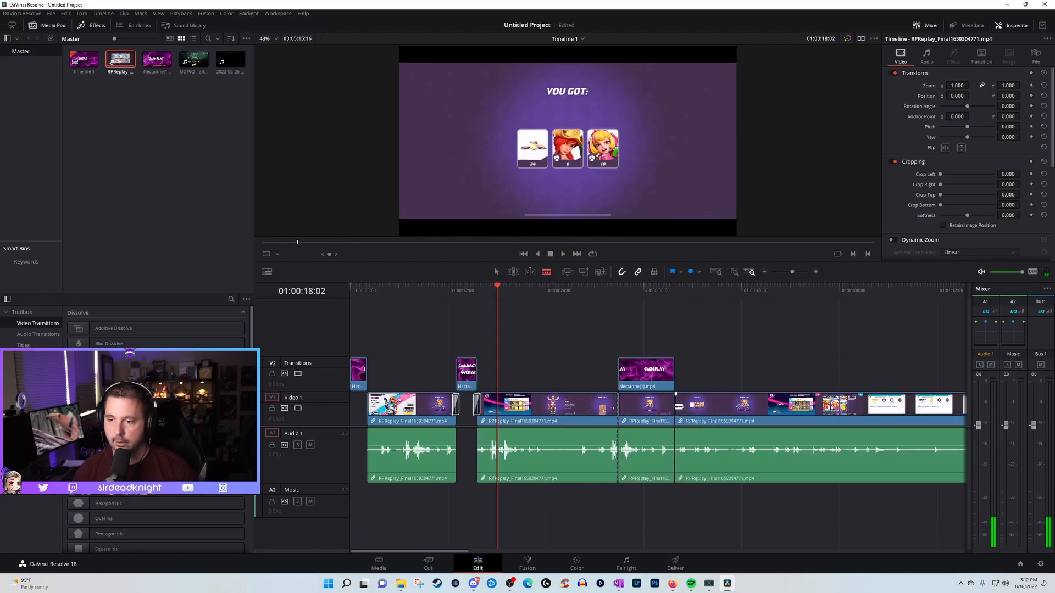
key(a)
click(663, 412)
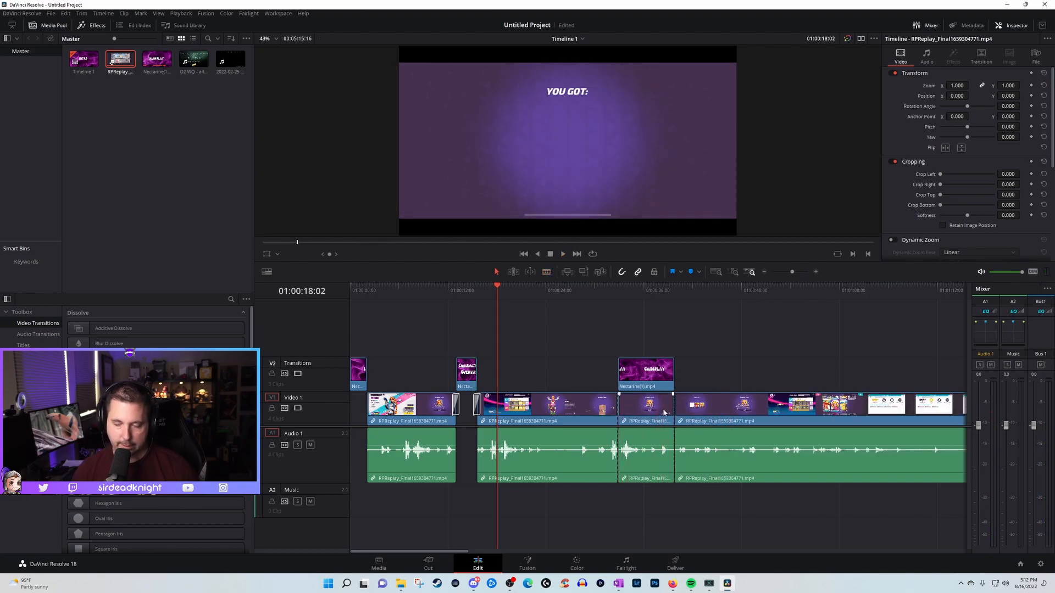
key(ctrl+z)
Shift the last footage piece about 1 second later, trim GAMEPLAY to fill the gap, and play the section back.
mouse_move(642, 423)
mouse_down()
mouse_move(668, 424)
mouse_move(651, 424)
mouse_up()
click(629, 375)
drag(669, 377, 628, 379)
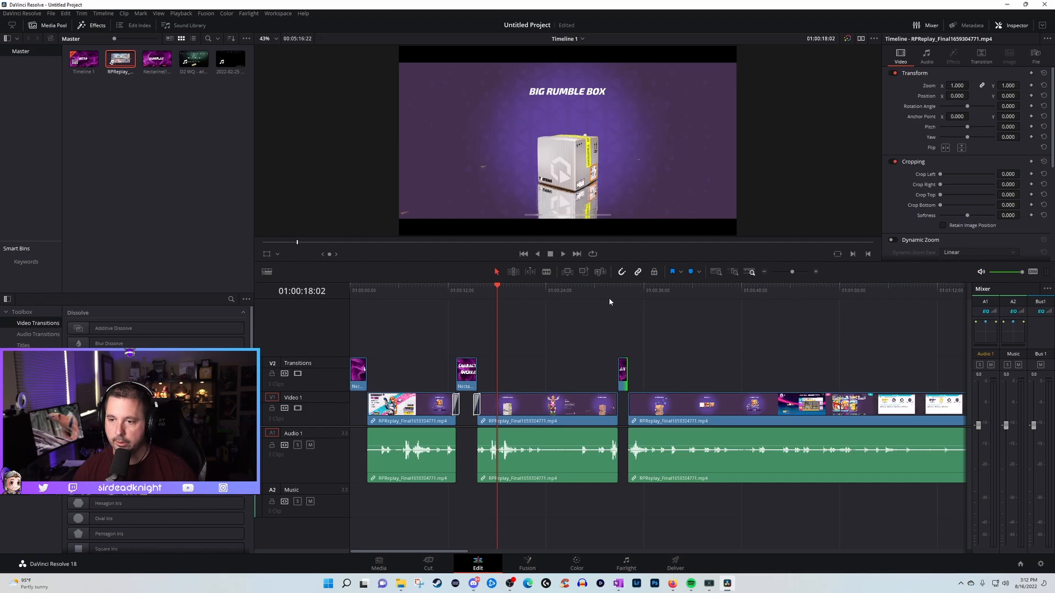
click(612, 285)
key(space)
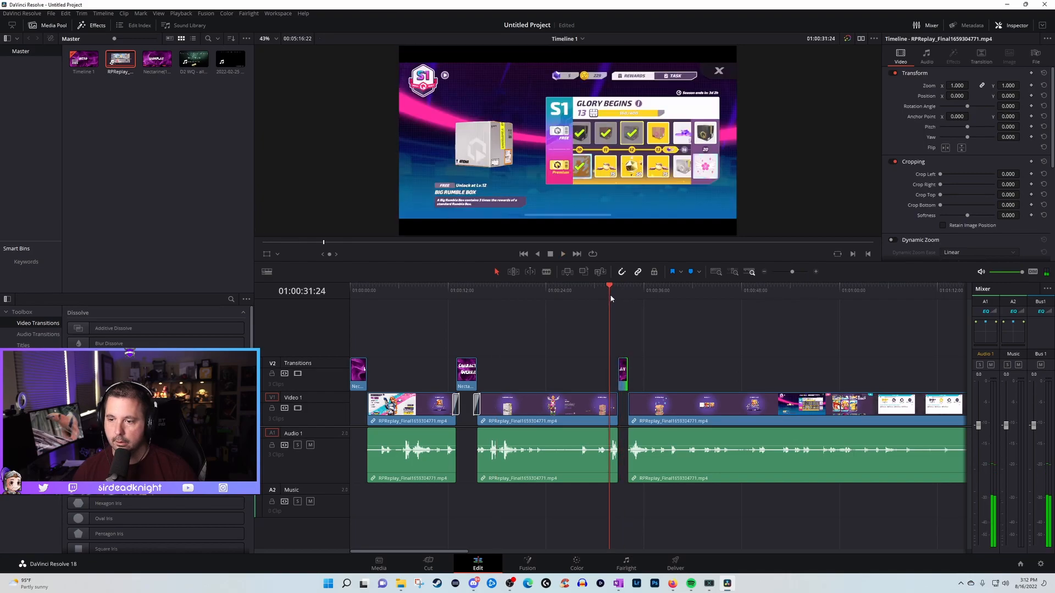
key(space)
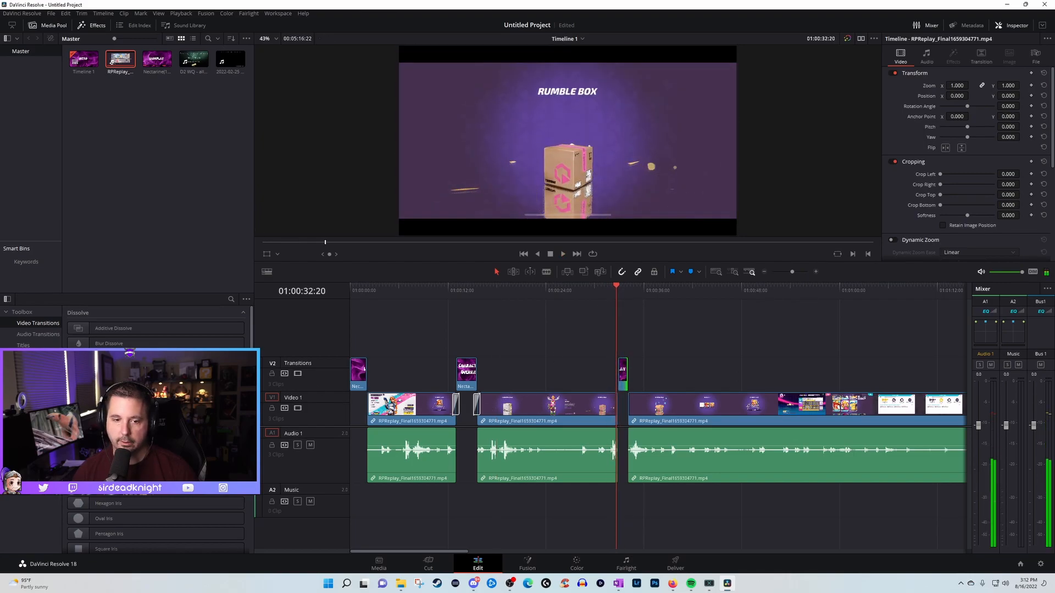
Add a dissolve video transition to the footage edges on both sides of the GAMEPLAY clip and play the result.
drag(86, 362, 630, 408)
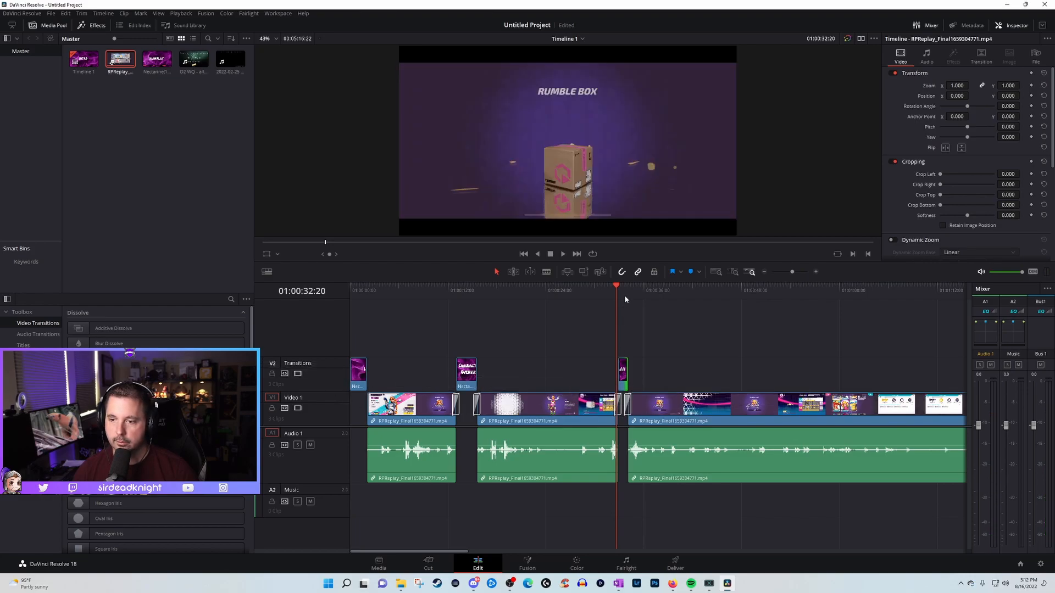
key(space)
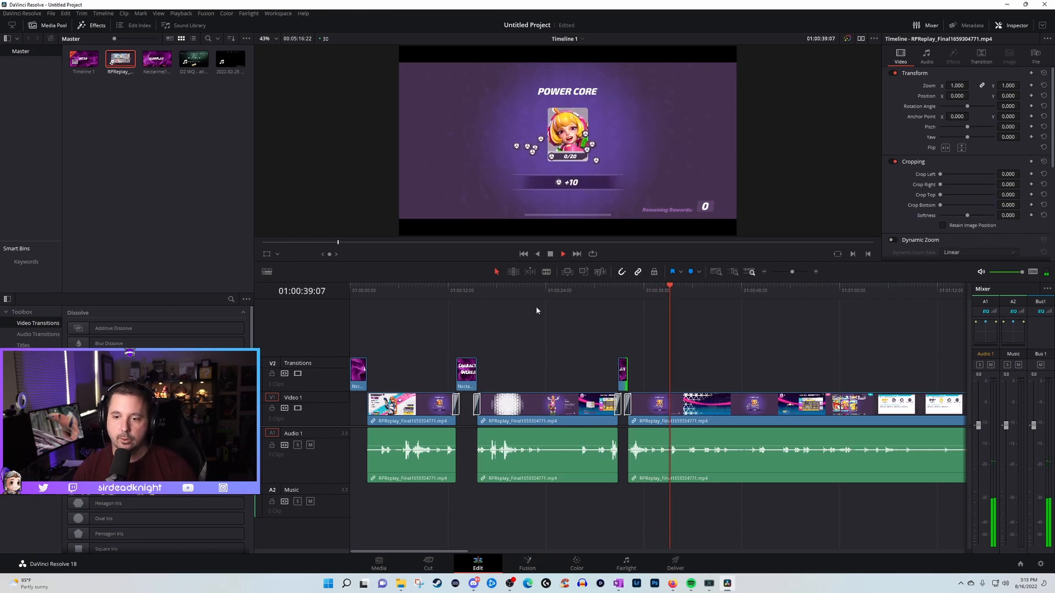
click(447, 291)
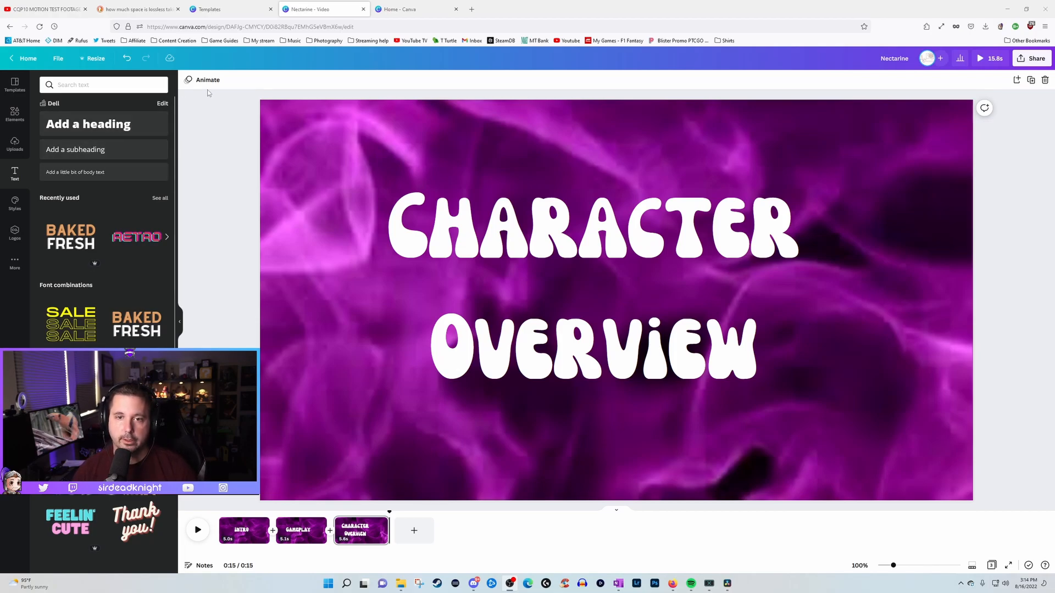
Try the Neon and Glitch effects on the CHARACTER OVERVIEW text, testing both Glitch colour pairs, direction -97 and offset 29.
click(483, 229)
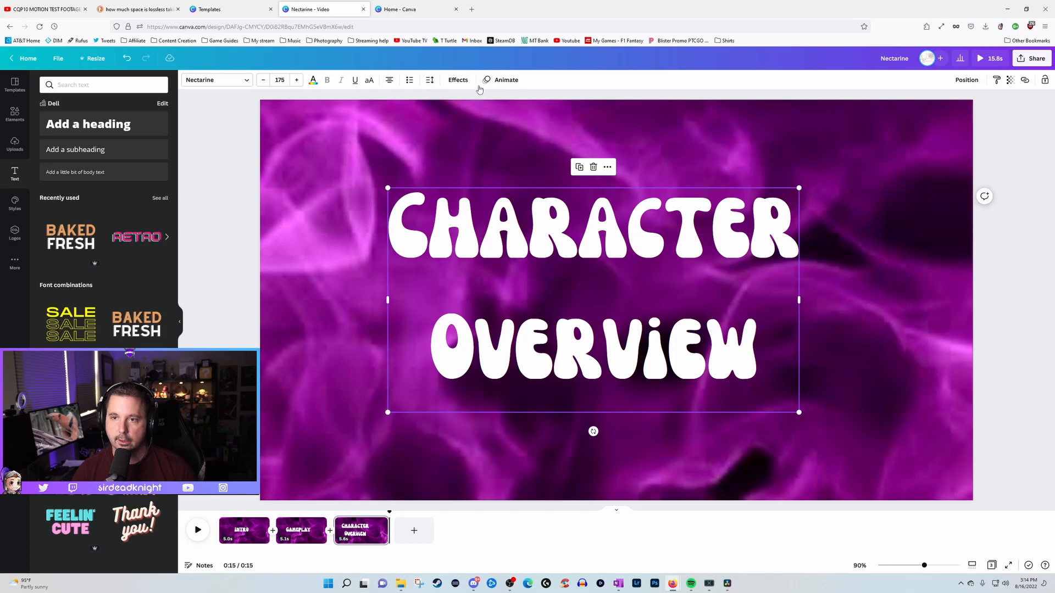
click(460, 81)
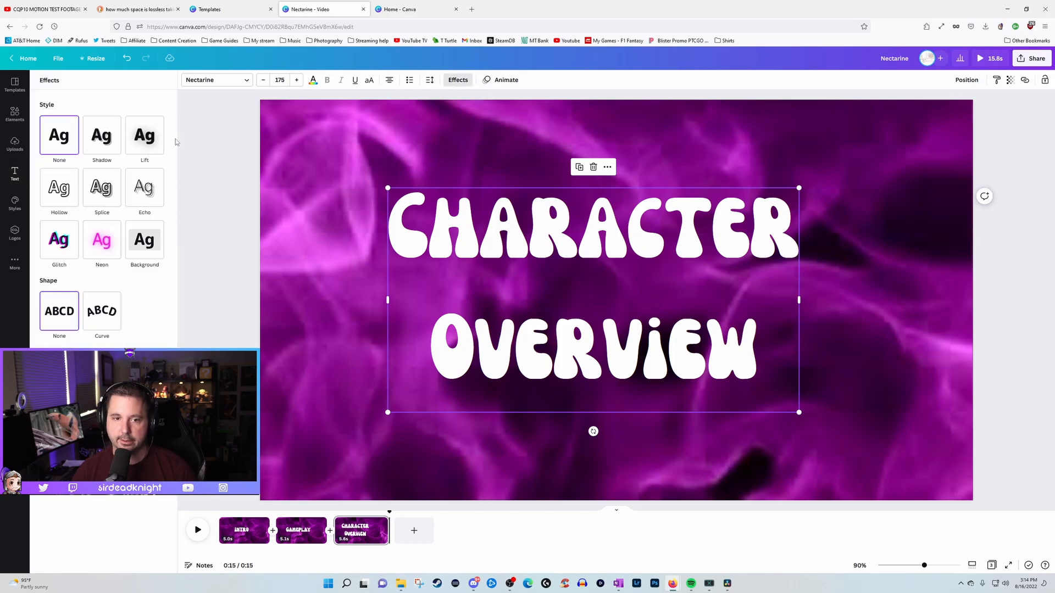
click(106, 243)
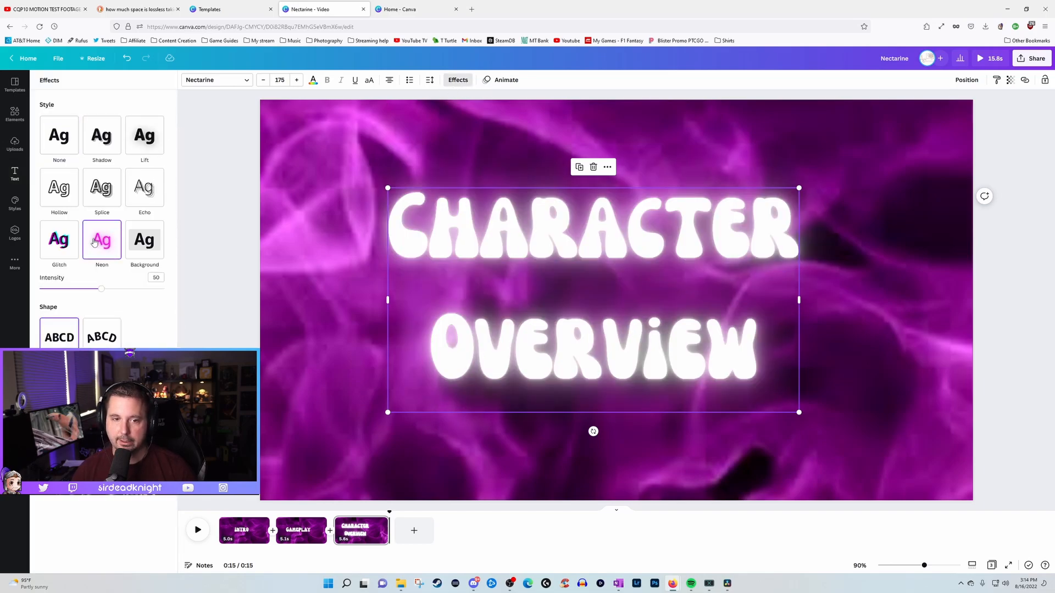
click(65, 249)
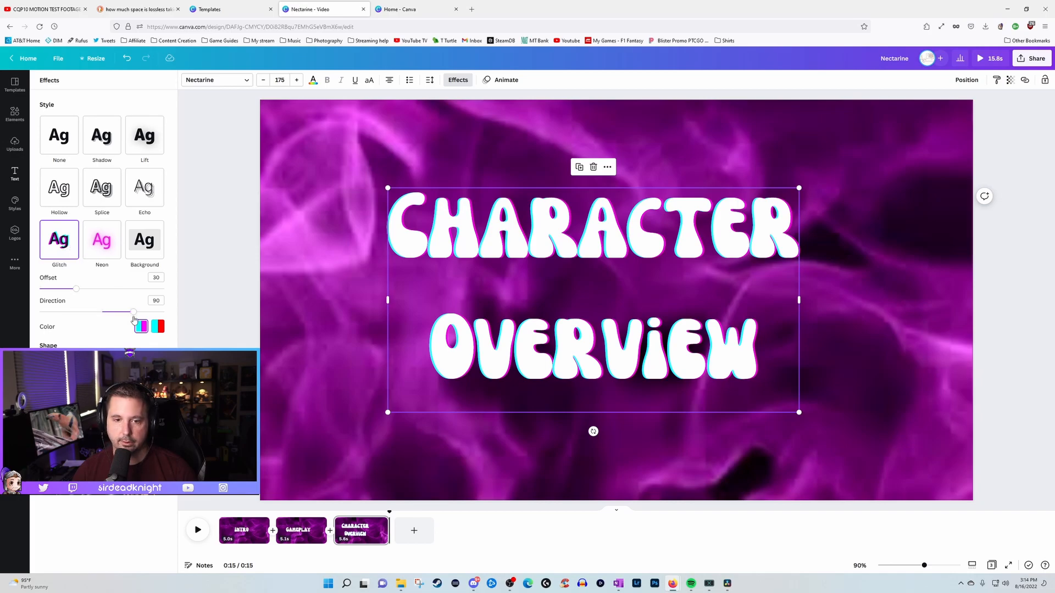
click(158, 327)
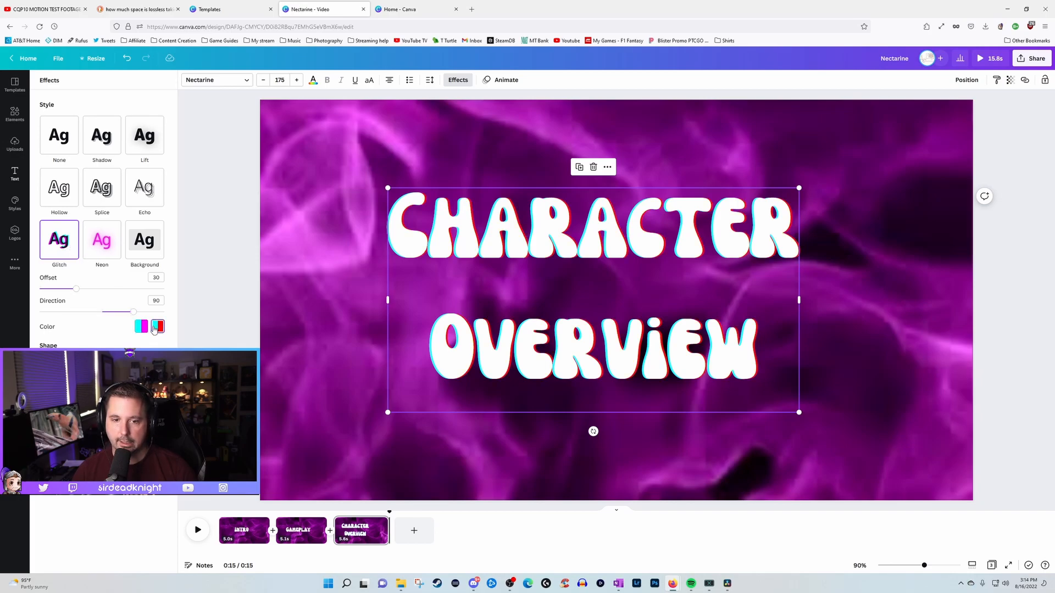
click(141, 326)
drag(133, 312, 76, 296)
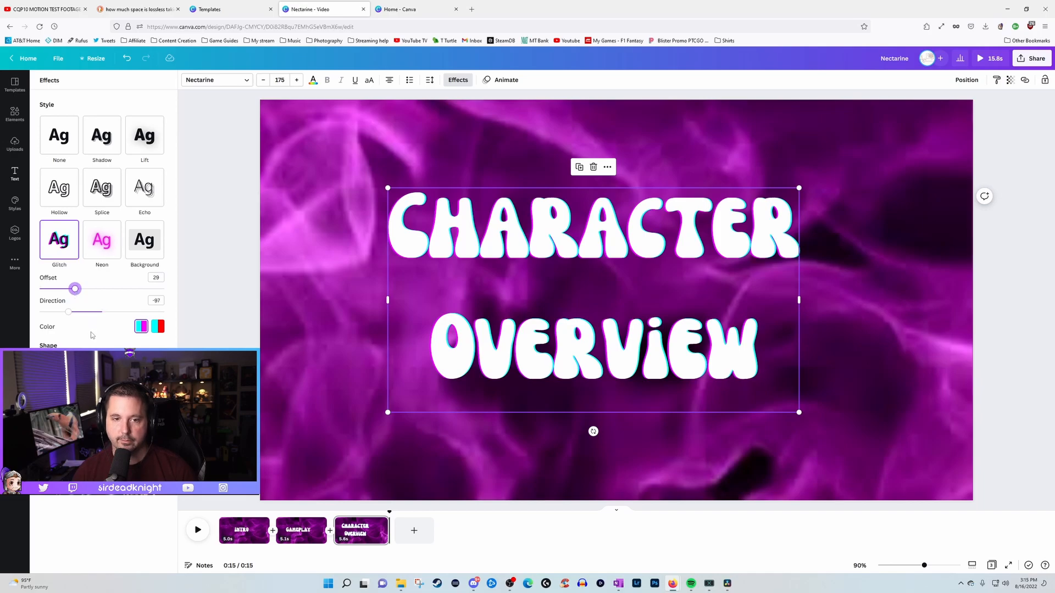
Try the Hollow effect at thickness 24 and the Splice effect on the CHARACTER OVERVIEW text, then reset the style to None.
click(63, 189)
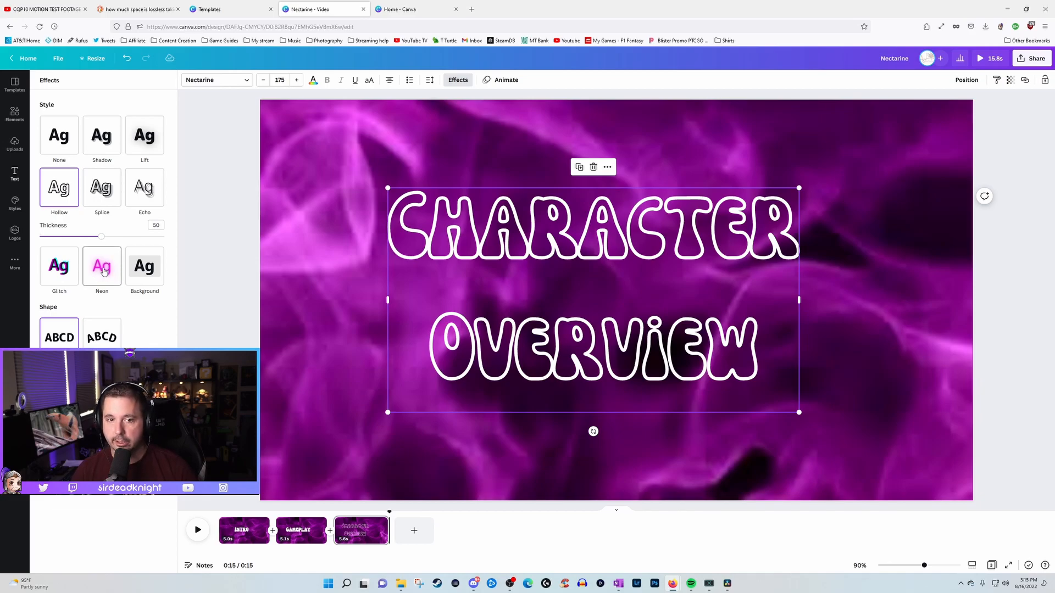
drag(102, 236, 69, 242)
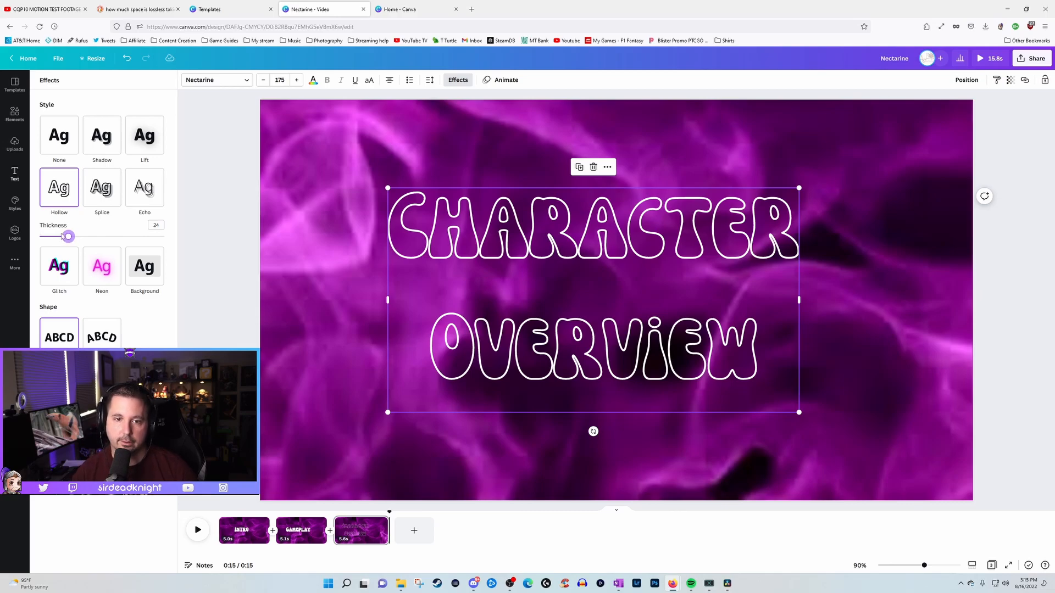
click(103, 193)
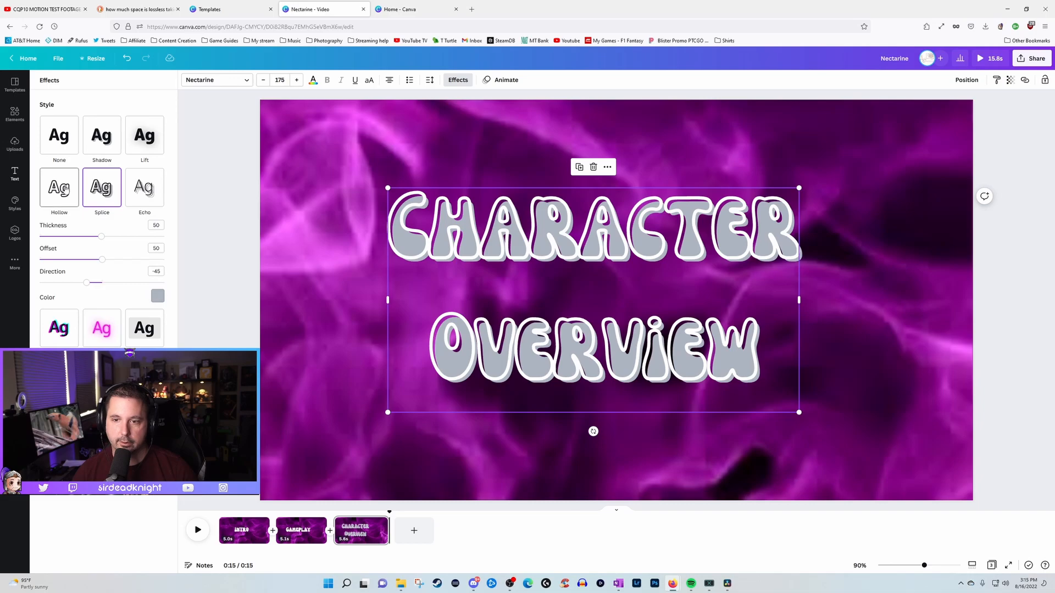
click(63, 143)
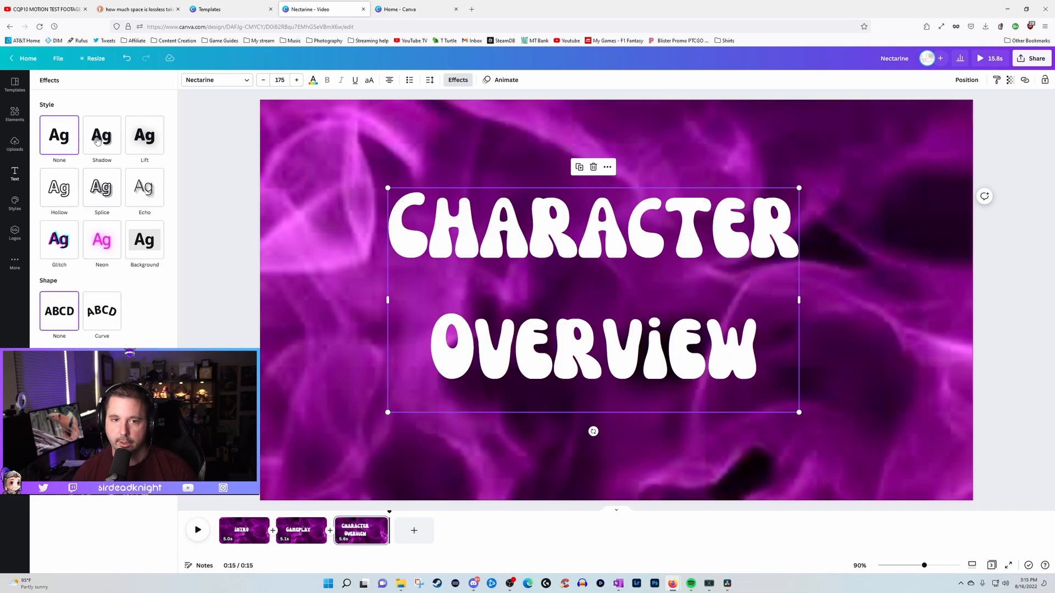
Try a Shadow at offset 57 in green, light blue and red, and the Lift effect at intensity 82, on the CHARACTER OVERVIEW text.
click(104, 142)
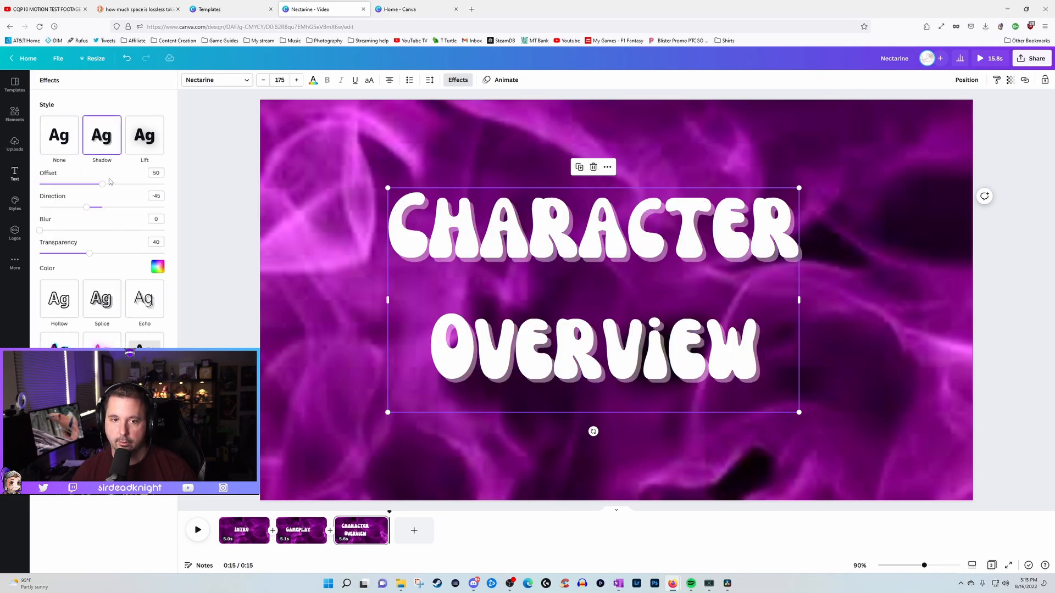
mouse_move(102, 184)
mouse_down()
mouse_move(130, 184)
mouse_move(111, 185)
mouse_up()
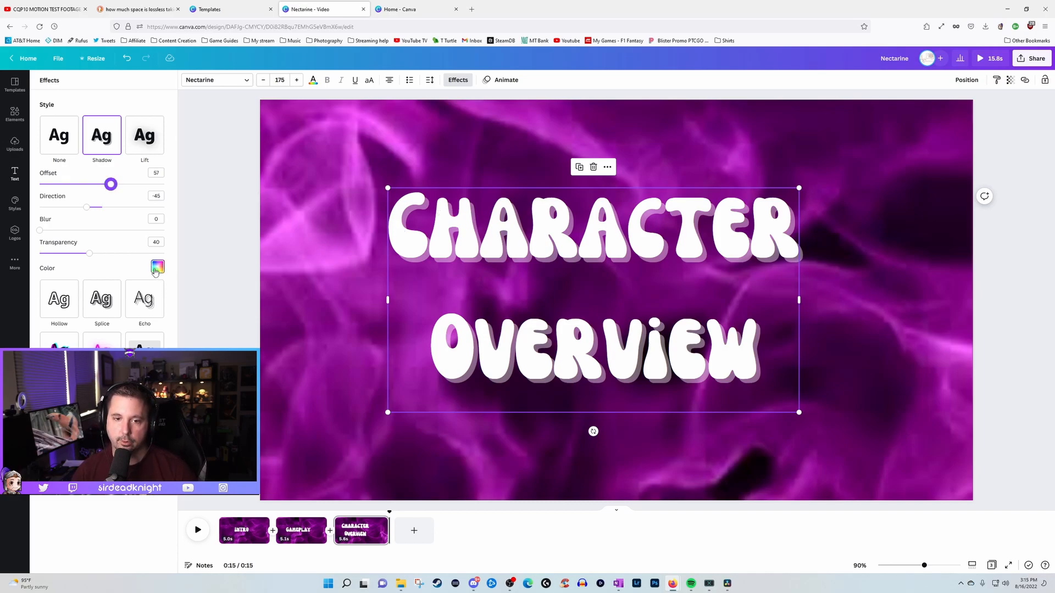
click(157, 267)
click(147, 339)
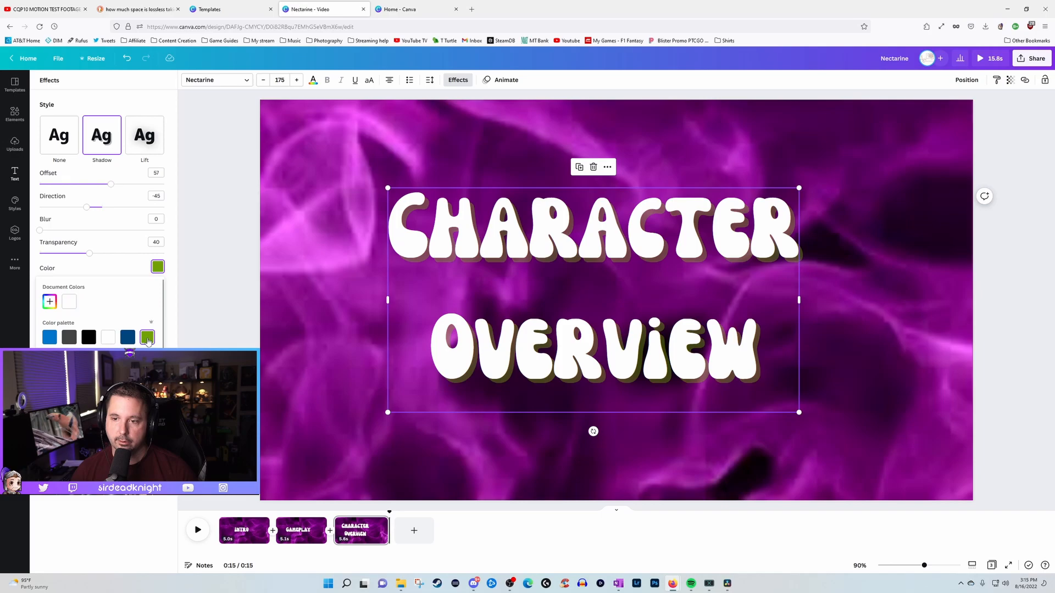
click(50, 356)
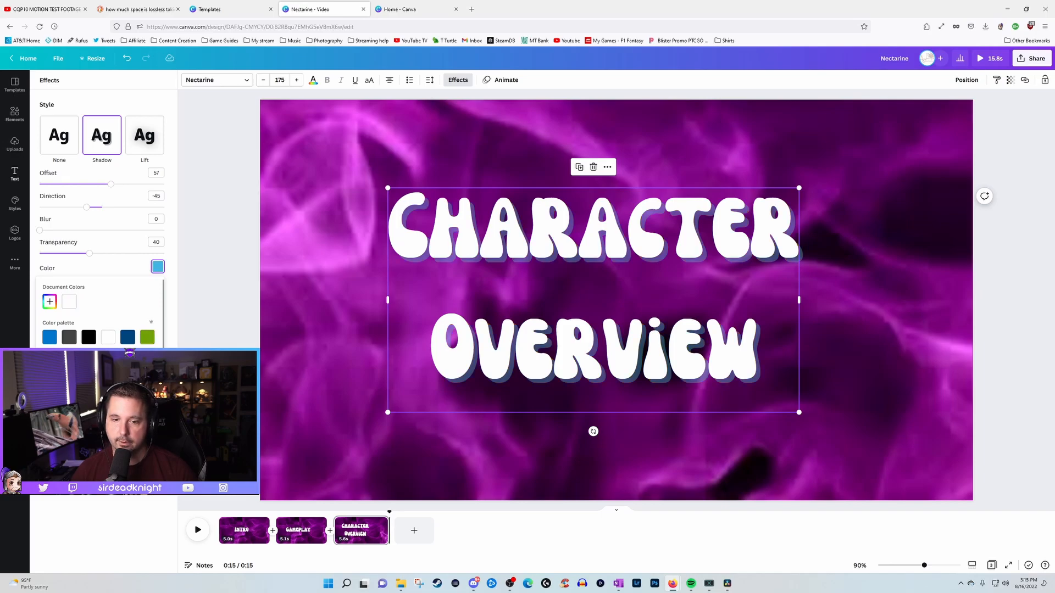
click(69, 357)
click(89, 356)
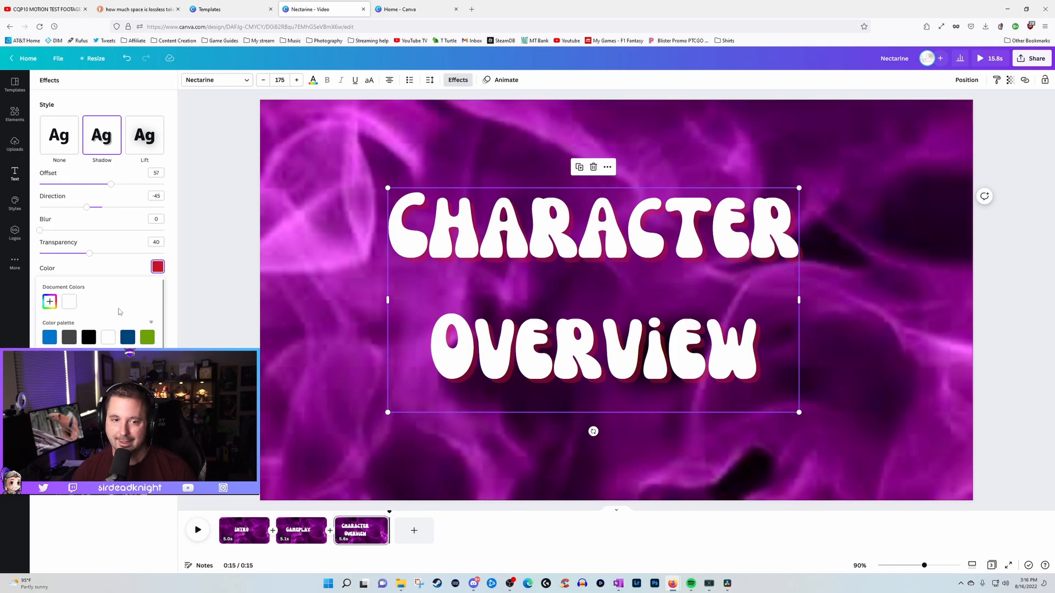
click(150, 146)
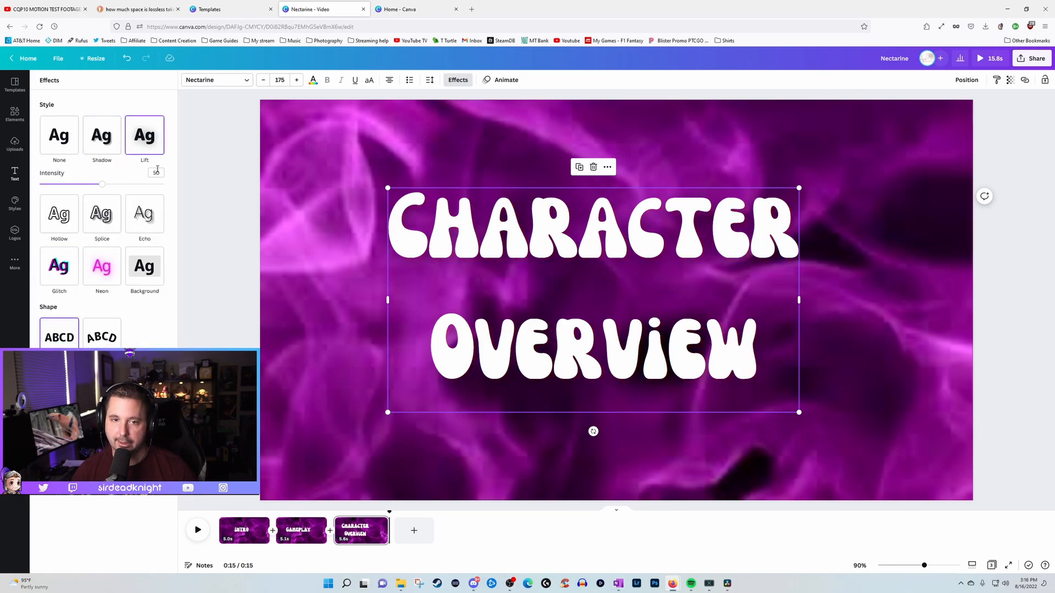
drag(105, 188, 142, 189)
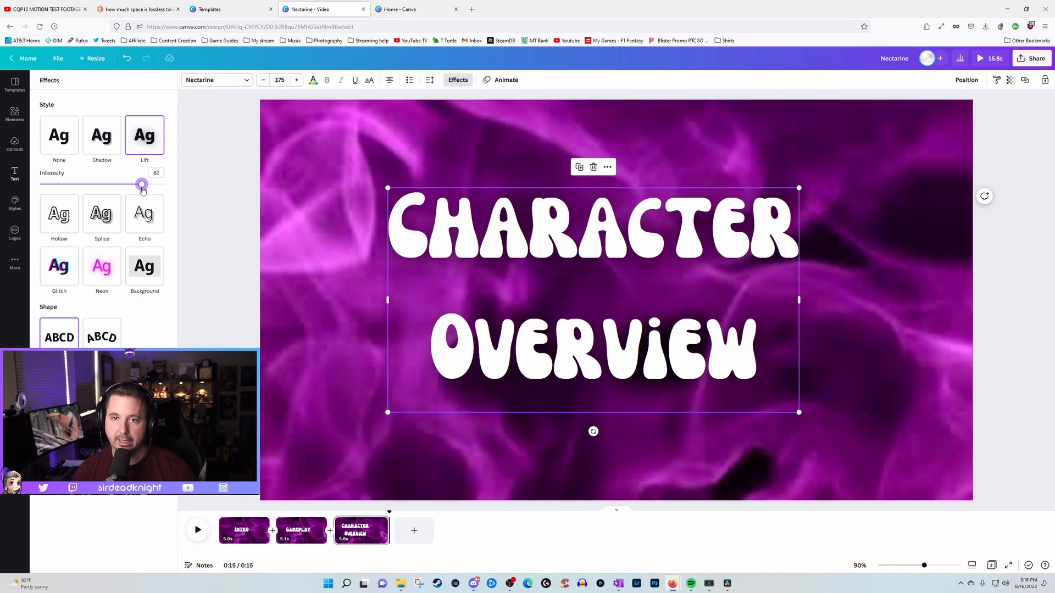
Apply the Shadow effect to the CHARACTER OVERVIEW text and give the shadow a custom bright teal colour.
click(102, 147)
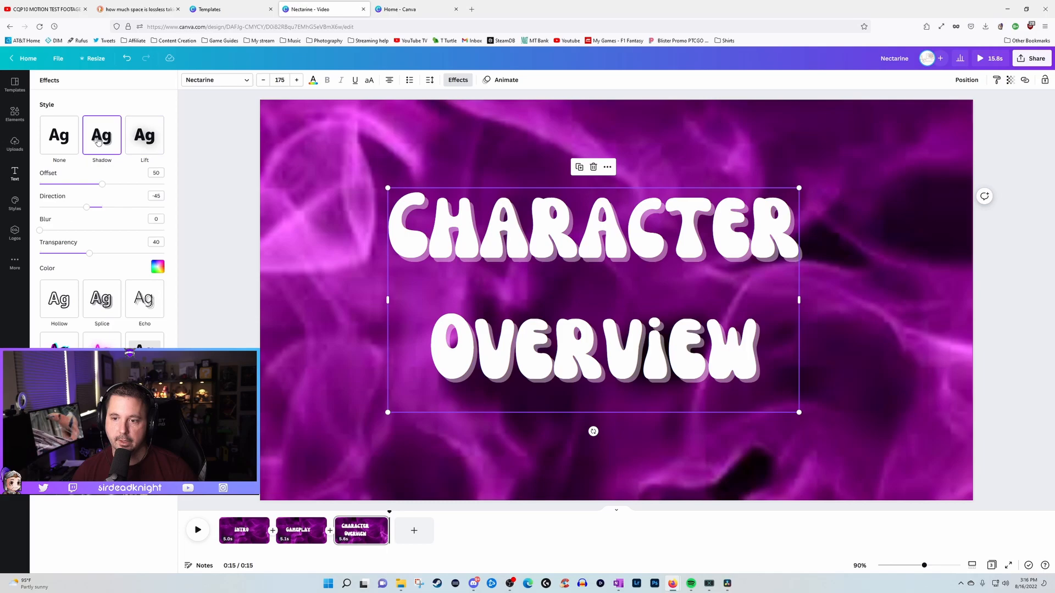
click(157, 267)
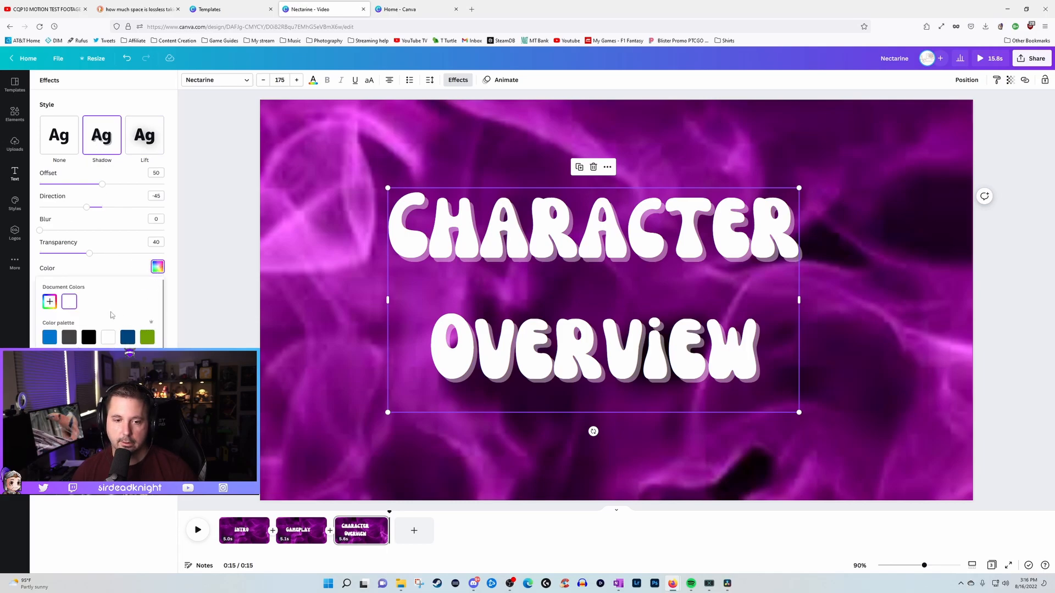
scroll(110, 319, down, 3)
scroll(107, 329, up, 3)
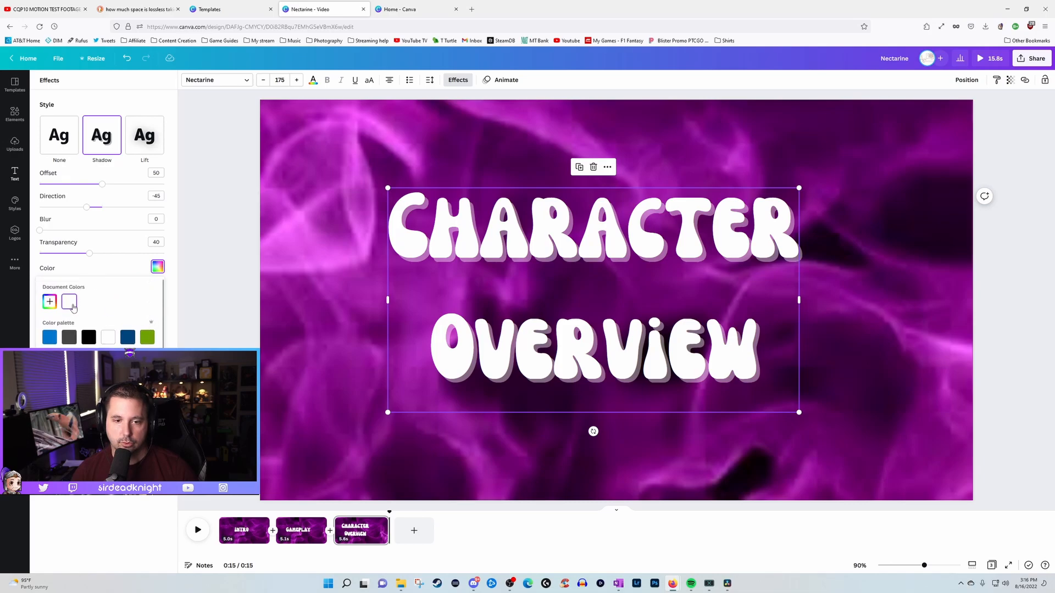
click(50, 302)
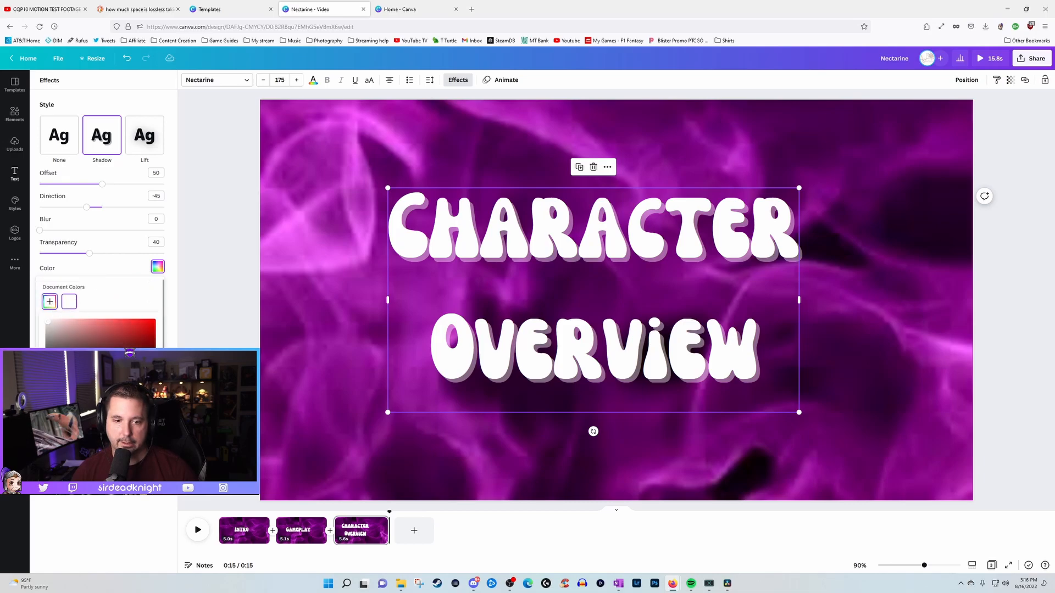
drag(48, 388, 83, 388)
drag(114, 332, 160, 325)
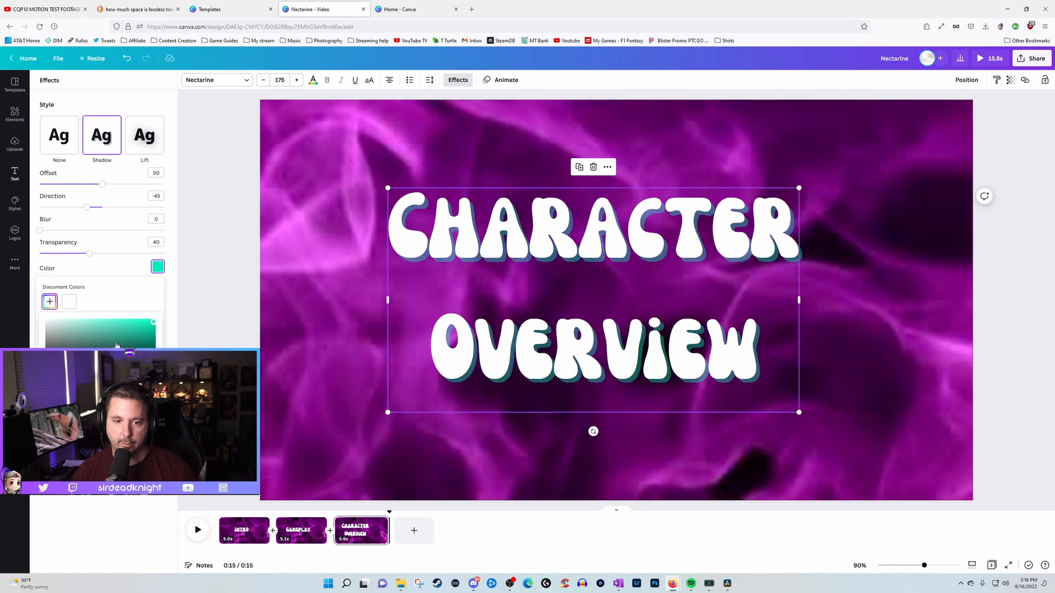
click(153, 300)
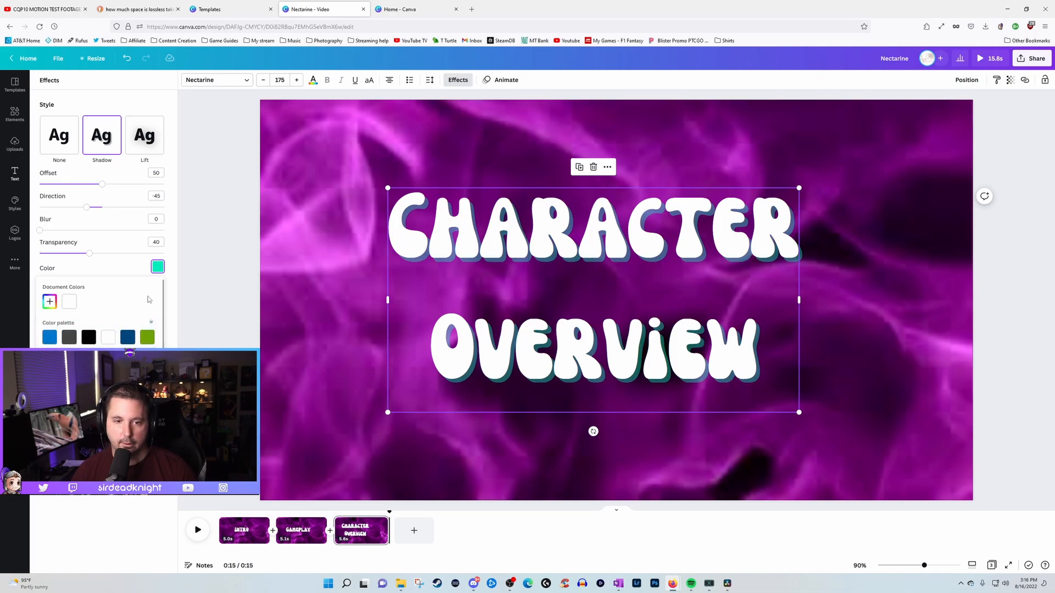
click(176, 291)
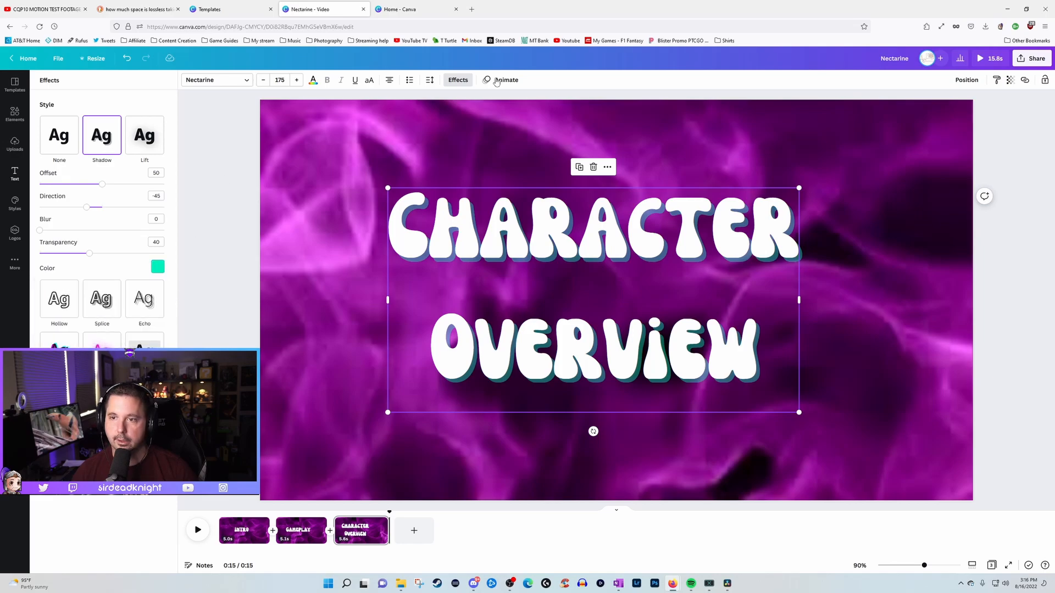
Preview text animations for the CHARACTER OVERVIEW title and apply the Skate animation on enter.
click(501, 81)
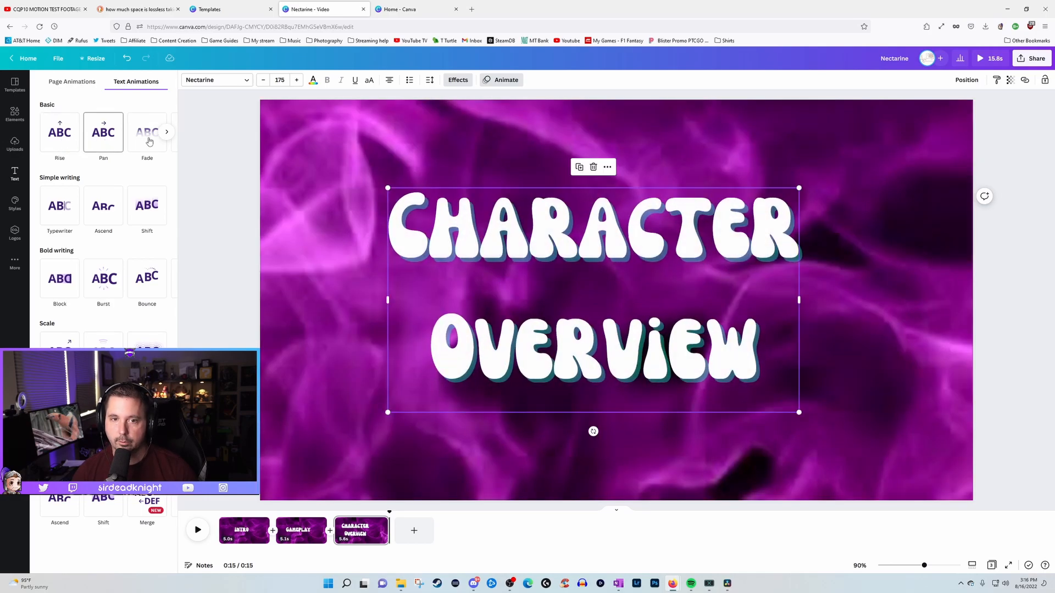
click(150, 141)
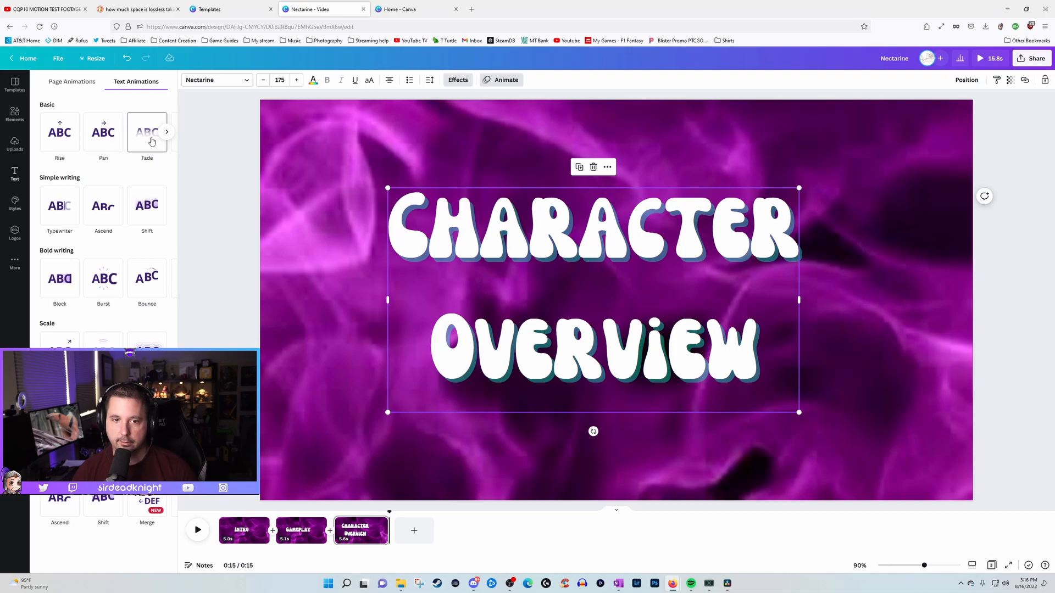
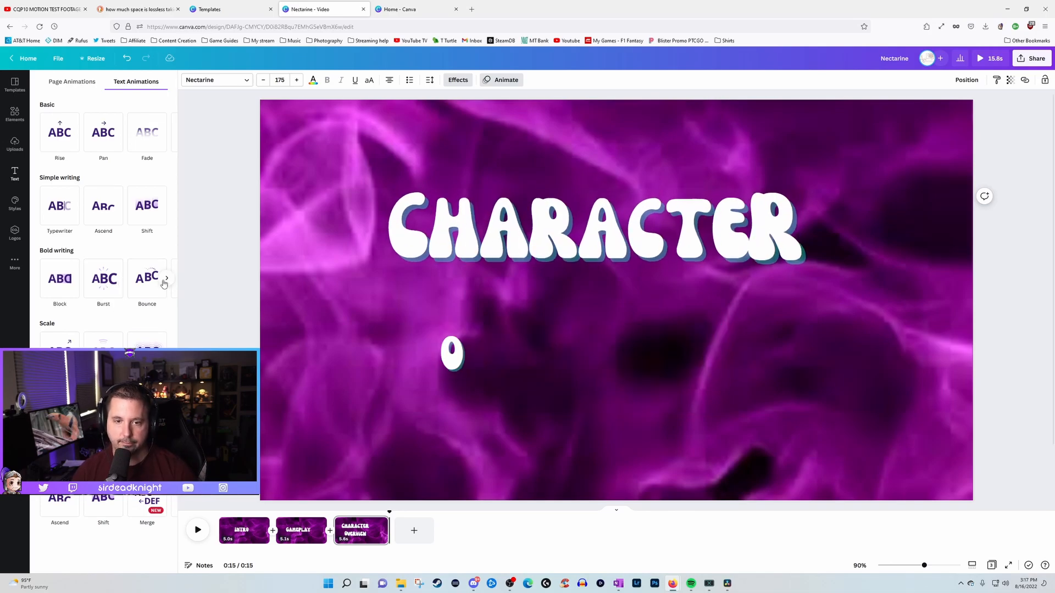
click(167, 280)
click(116, 281)
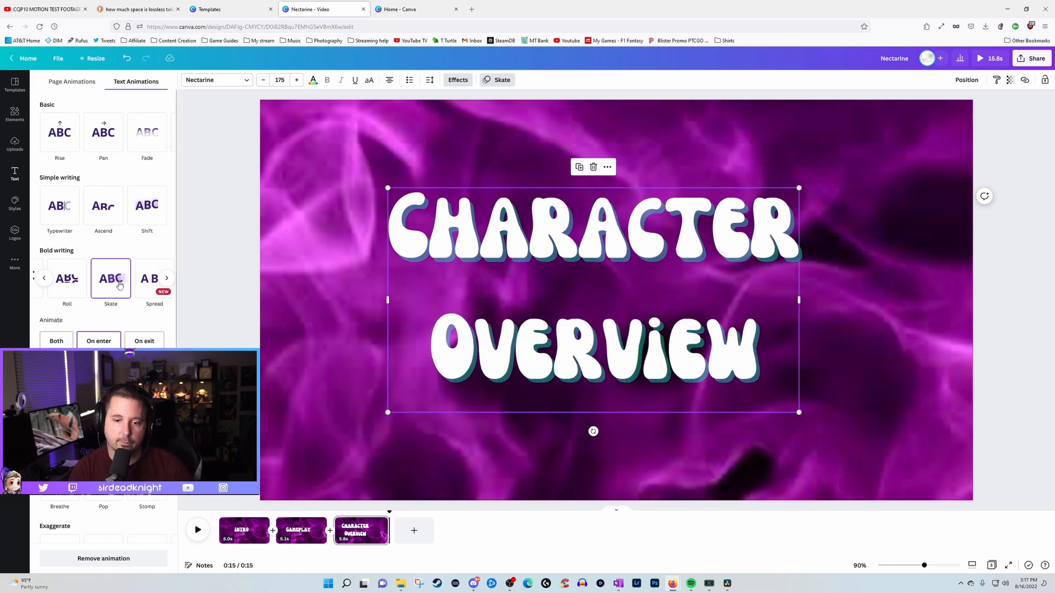
Apply the Skate text animation to the title on the GAMEPLAY page, animating both enter and exit.
click(307, 537)
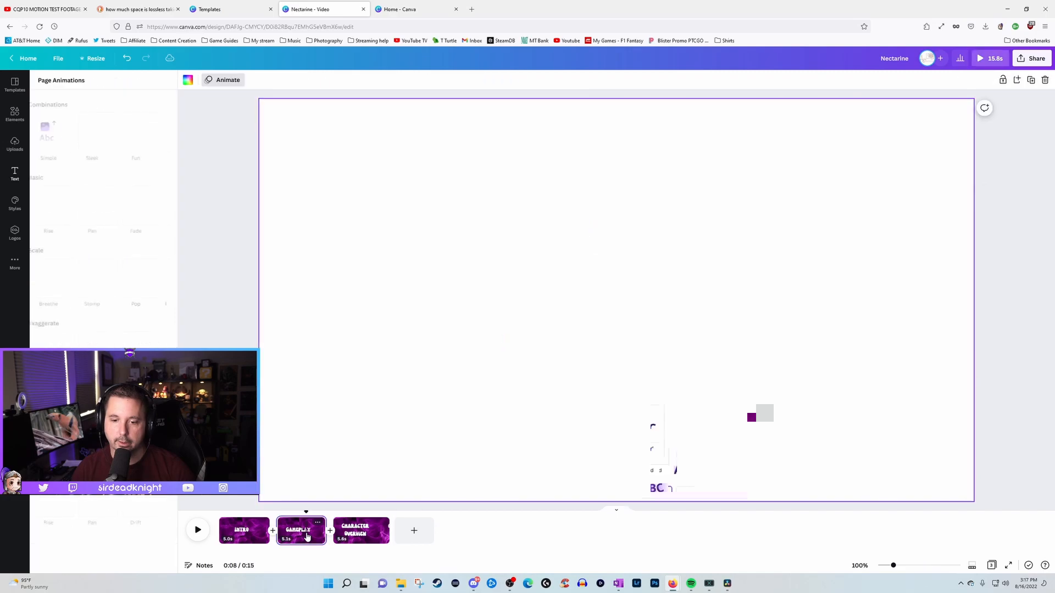
click(486, 291)
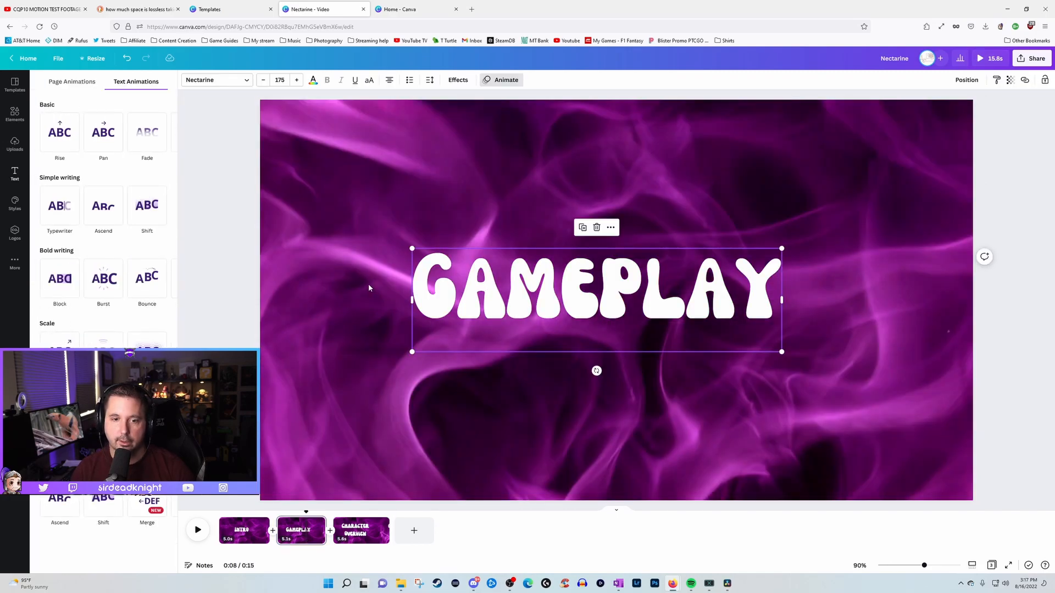
click(167, 278)
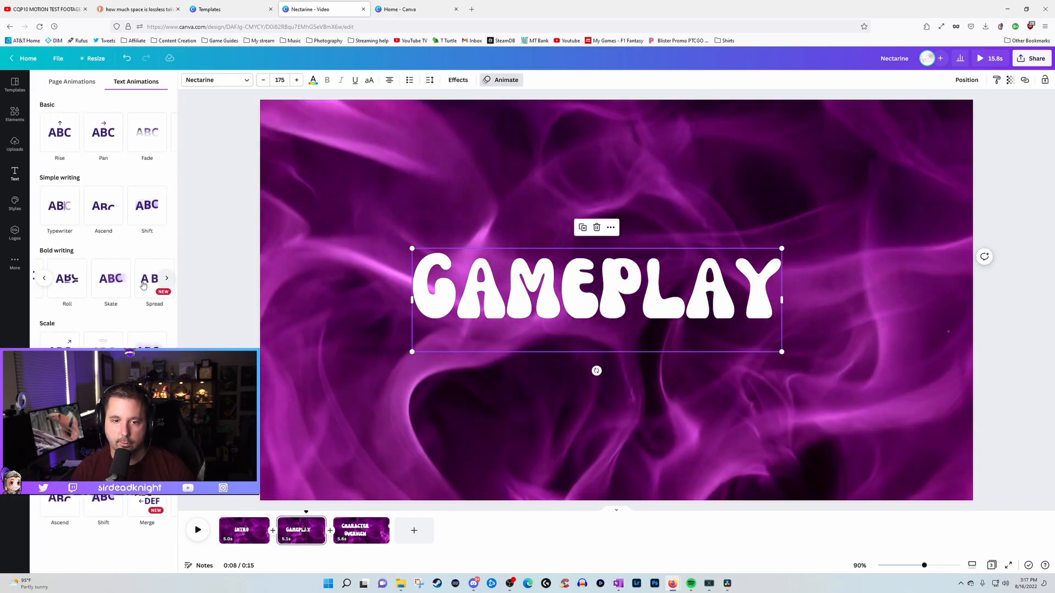
click(122, 282)
click(122, 282)
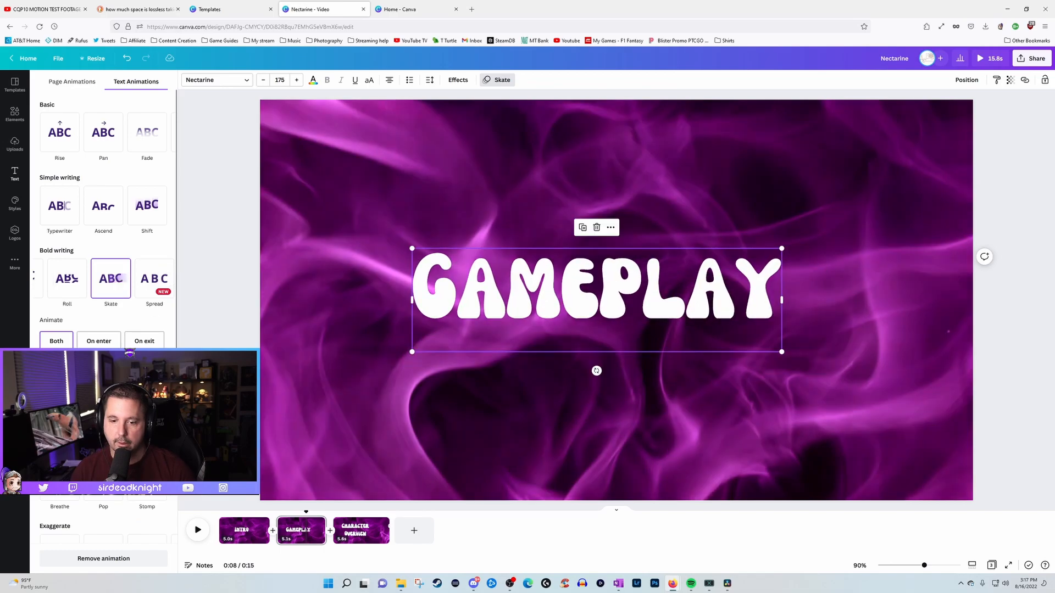
Apply the Shadow text effect to the title on the INTRO page.
click(254, 527)
click(521, 300)
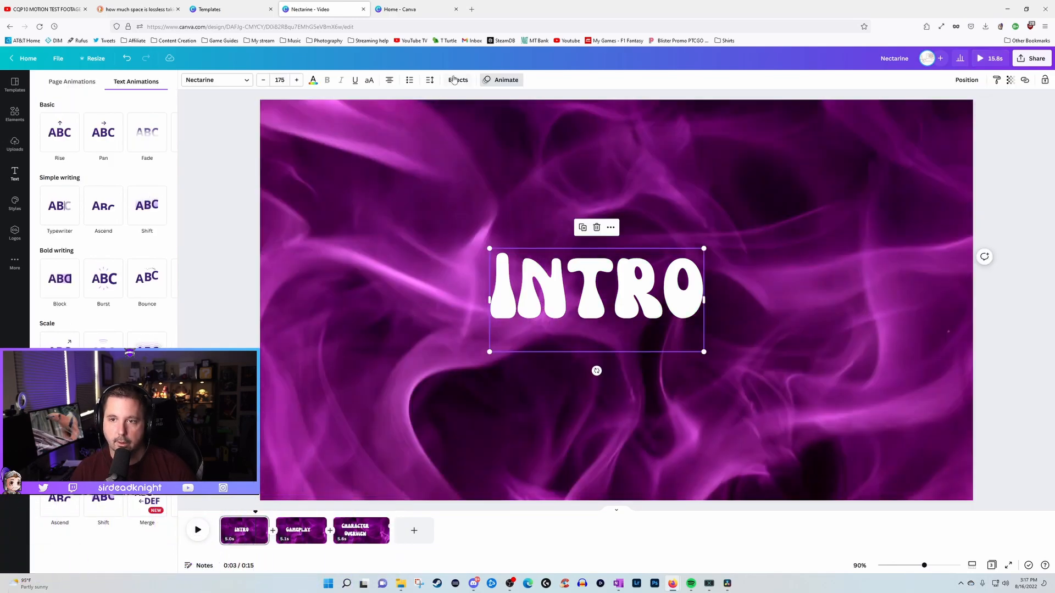
click(454, 80)
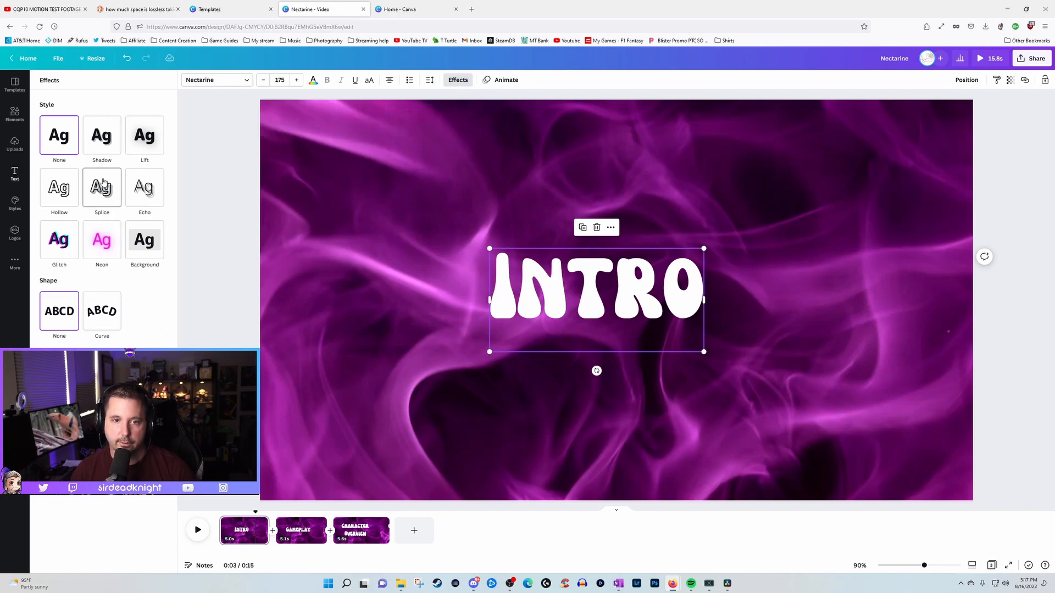
click(104, 144)
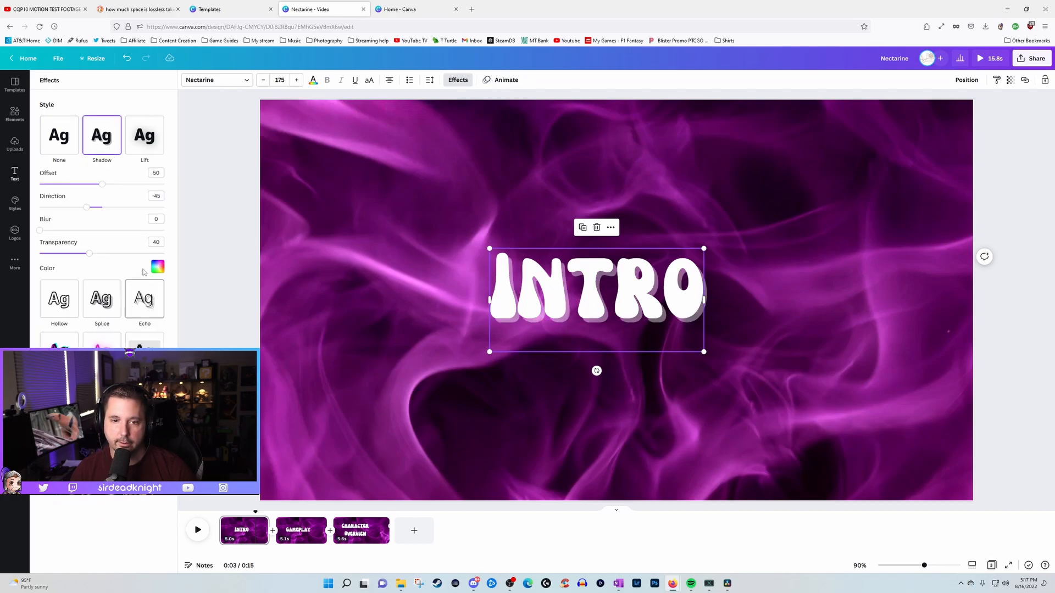
Try a custom bright cyan shadow colour on the INTRO title and return the shadow to the document's white.
click(157, 267)
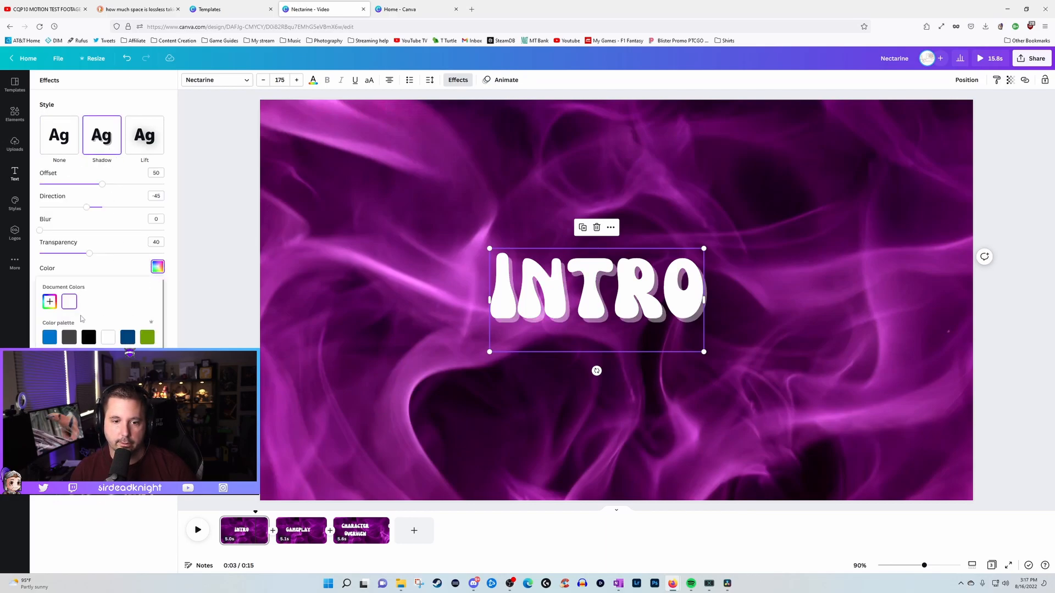
click(50, 303)
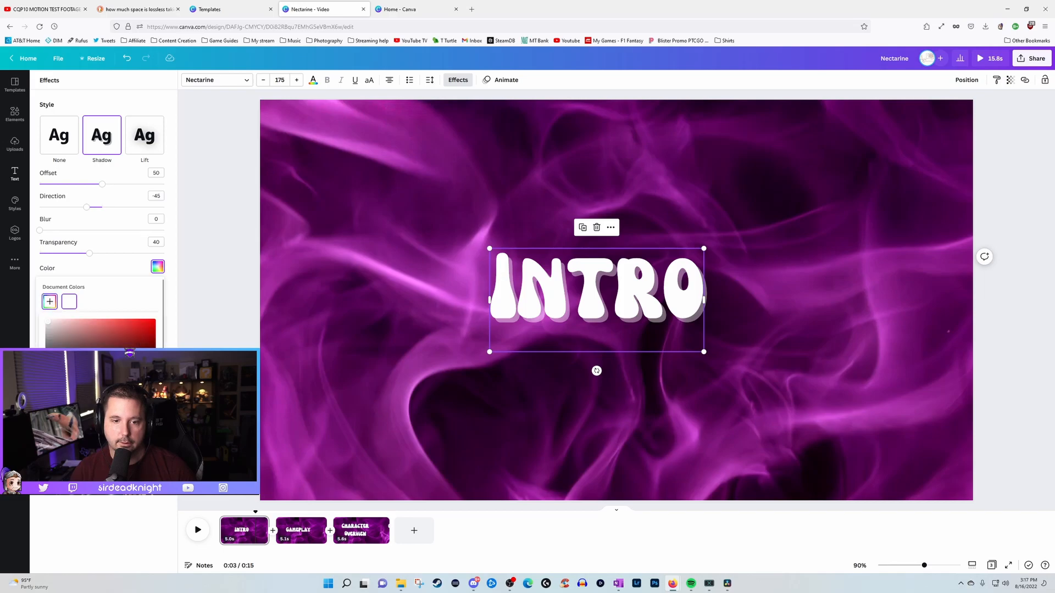
drag(49, 394, 103, 394)
drag(138, 330, 153, 315)
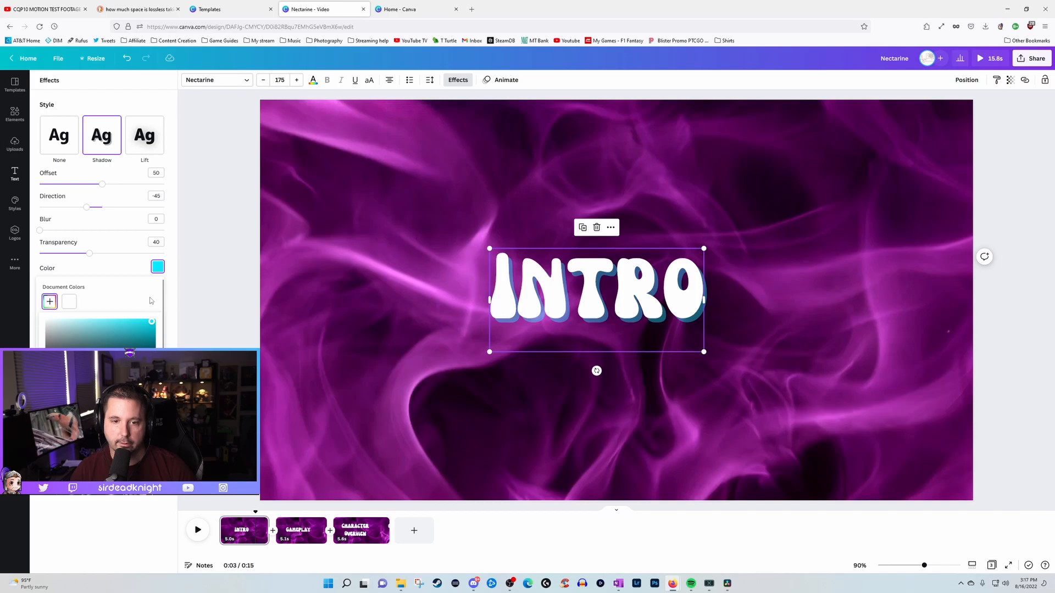
click(147, 293)
scroll(137, 312, down, 3)
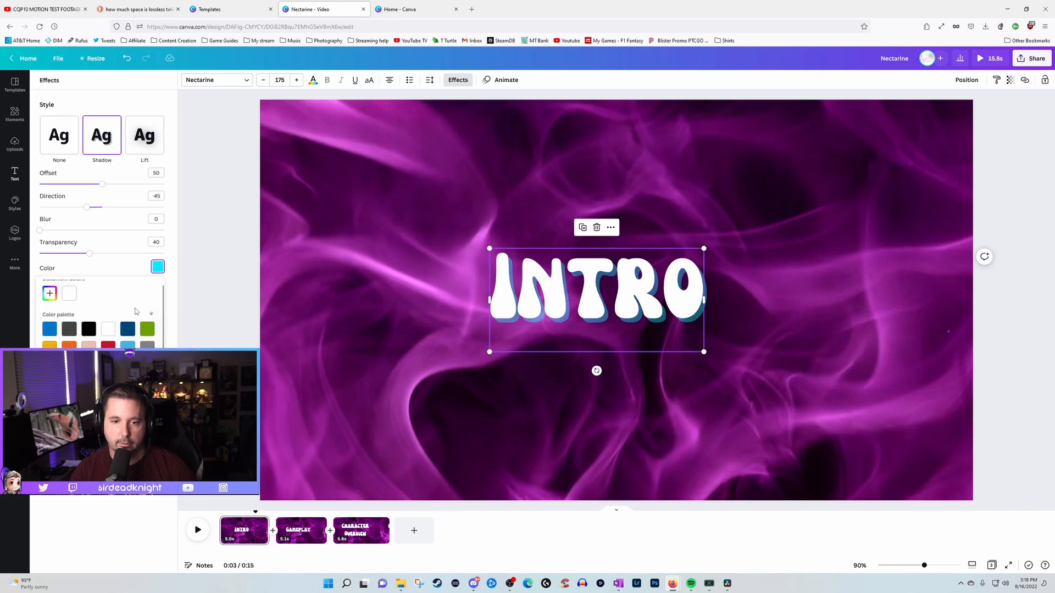
scroll(137, 313, up, 3)
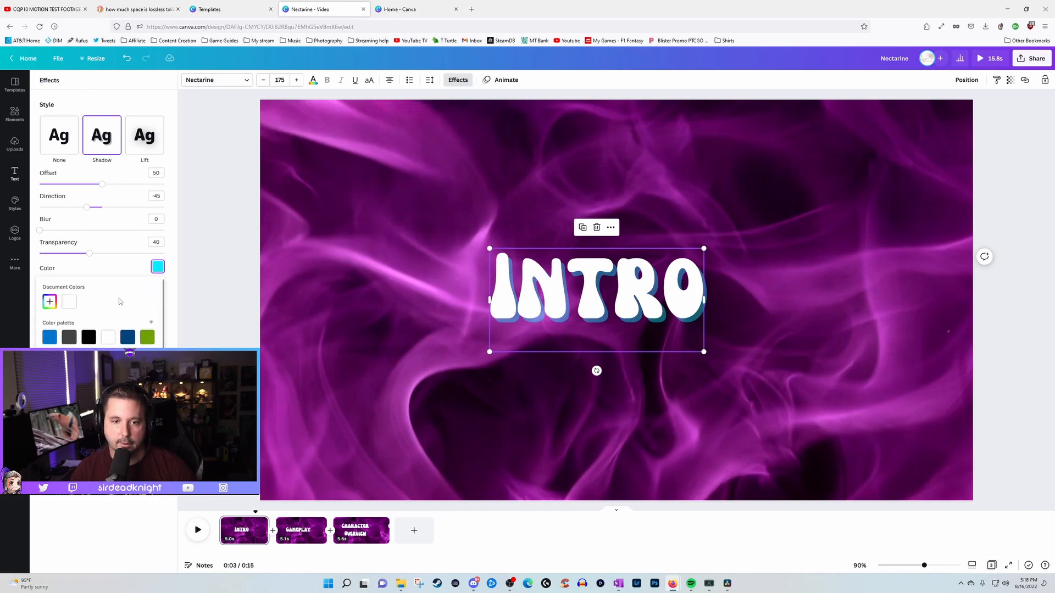
click(69, 301)
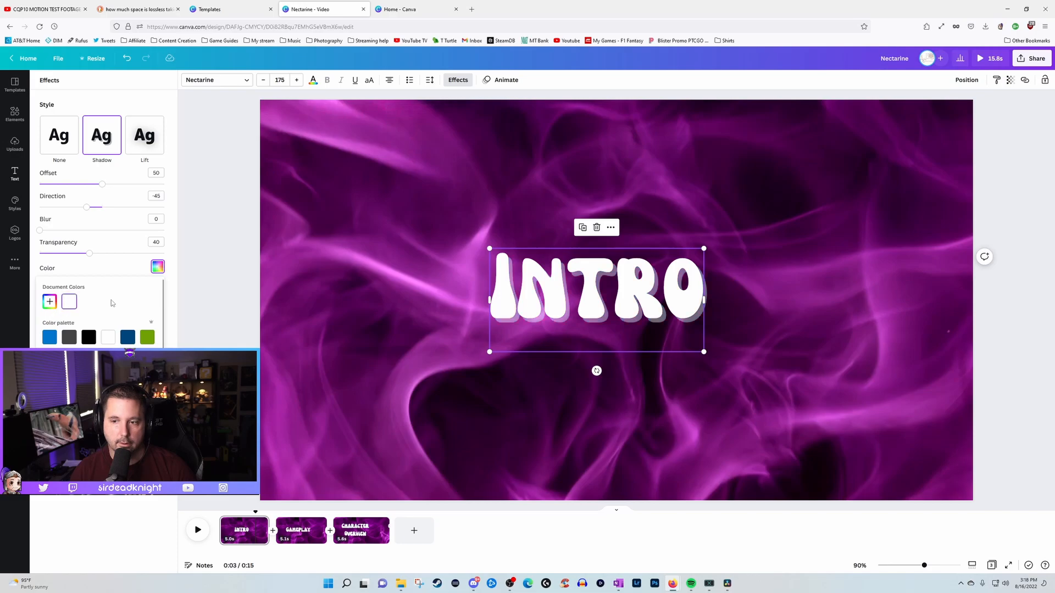
Set the INTRO title's shadow blur to 31 and apply the Burst text animation on both enter and exit.
click(172, 288)
drag(40, 231, 78, 238)
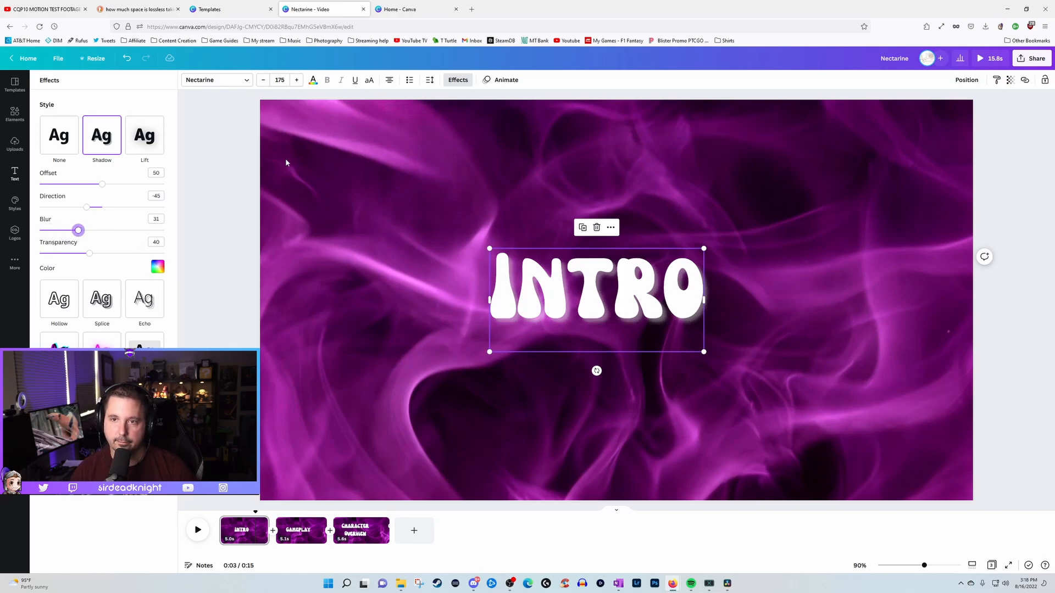
click(501, 79)
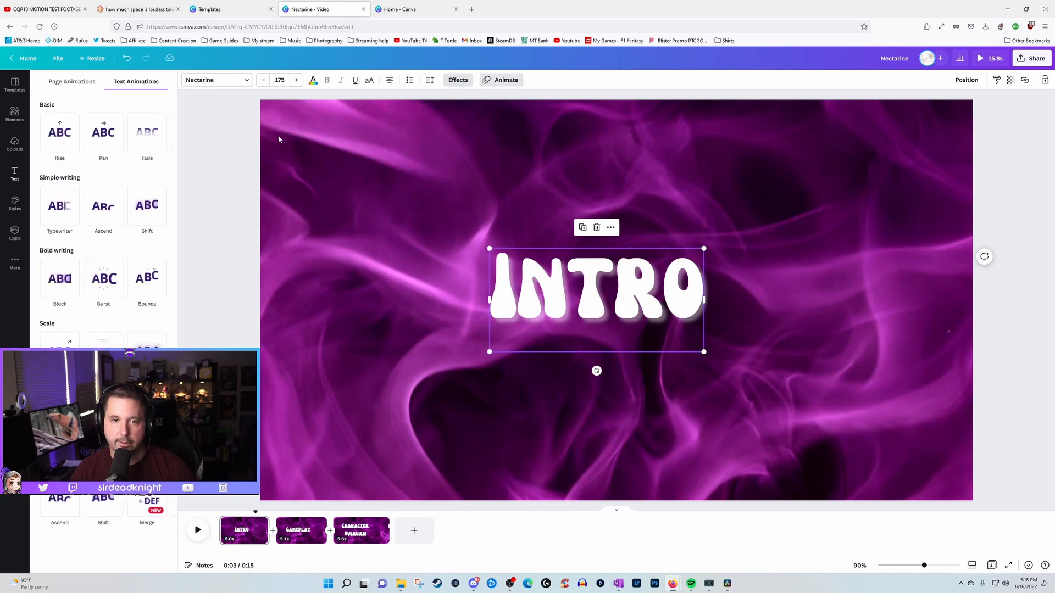
click(106, 287)
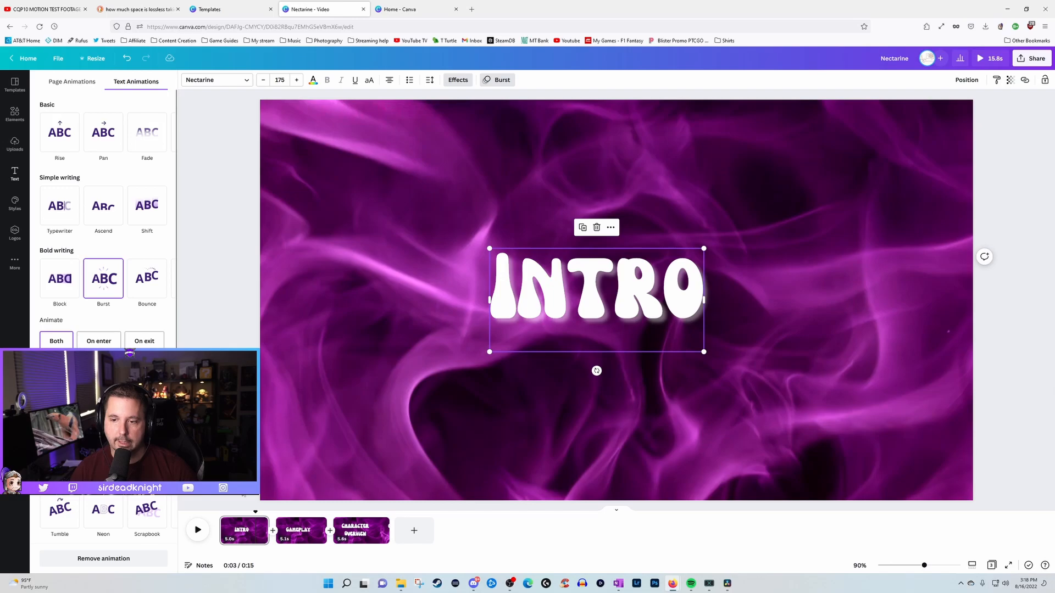
click(467, 362)
click(431, 323)
Replace the GAMEPLAY page's title with a copy of the styled INTRO title and check its shadow and animation settings.
click(552, 310)
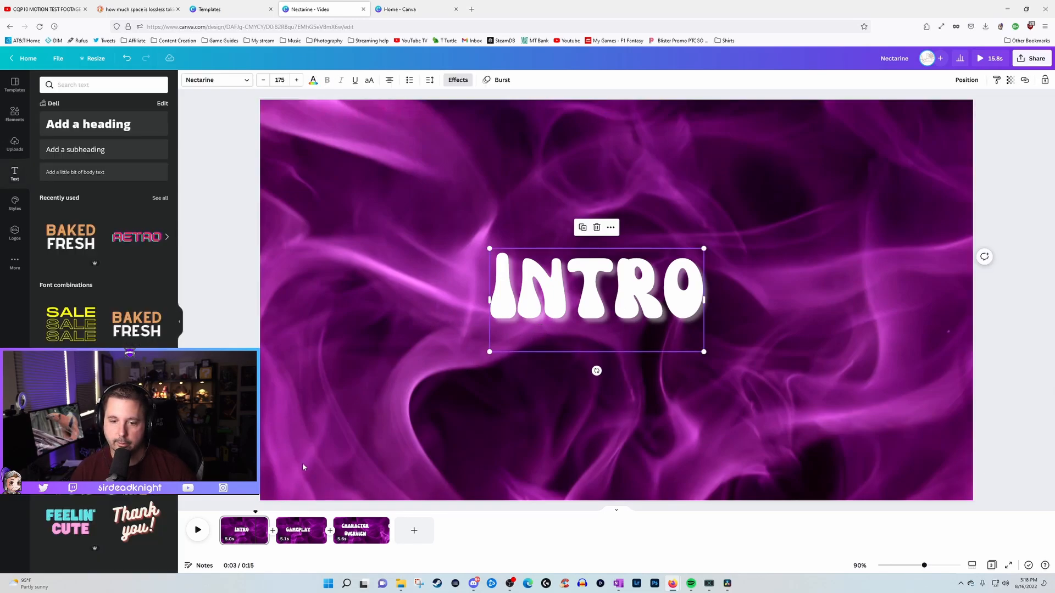
click(304, 535)
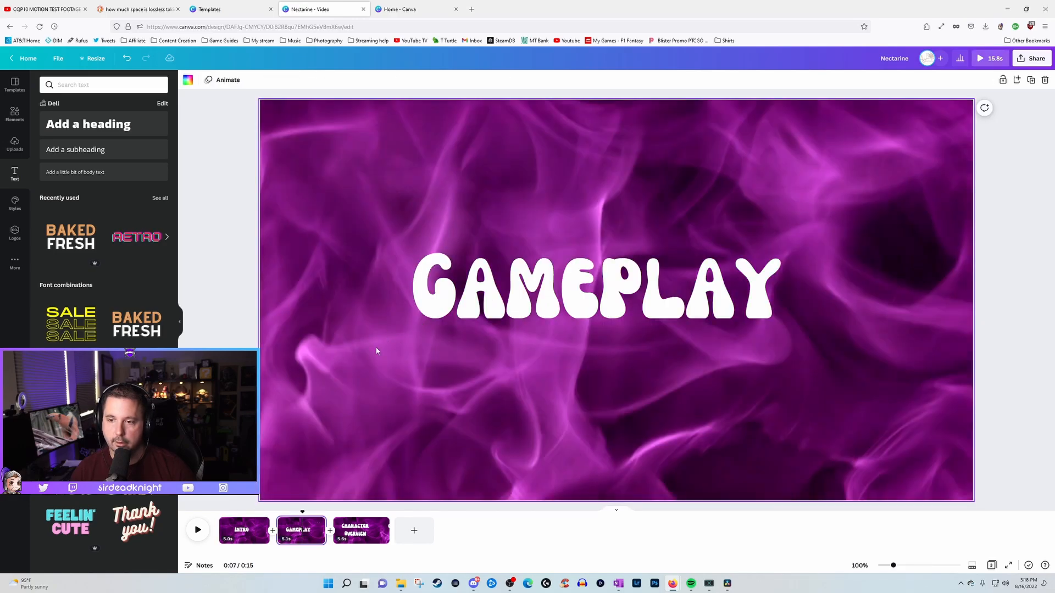
key(ctrl+v)
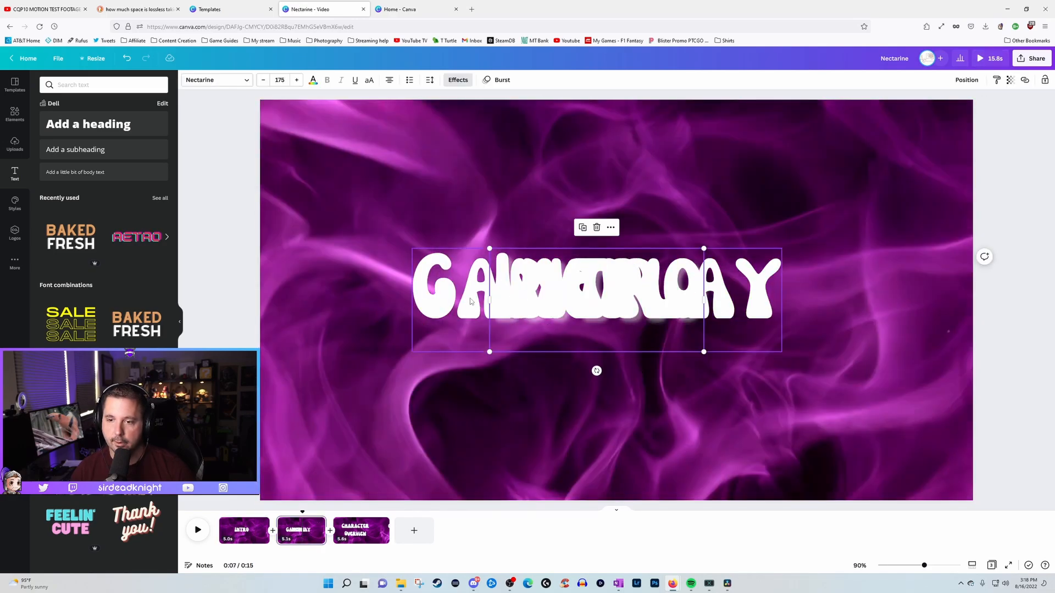
key(Delete)
click(505, 301)
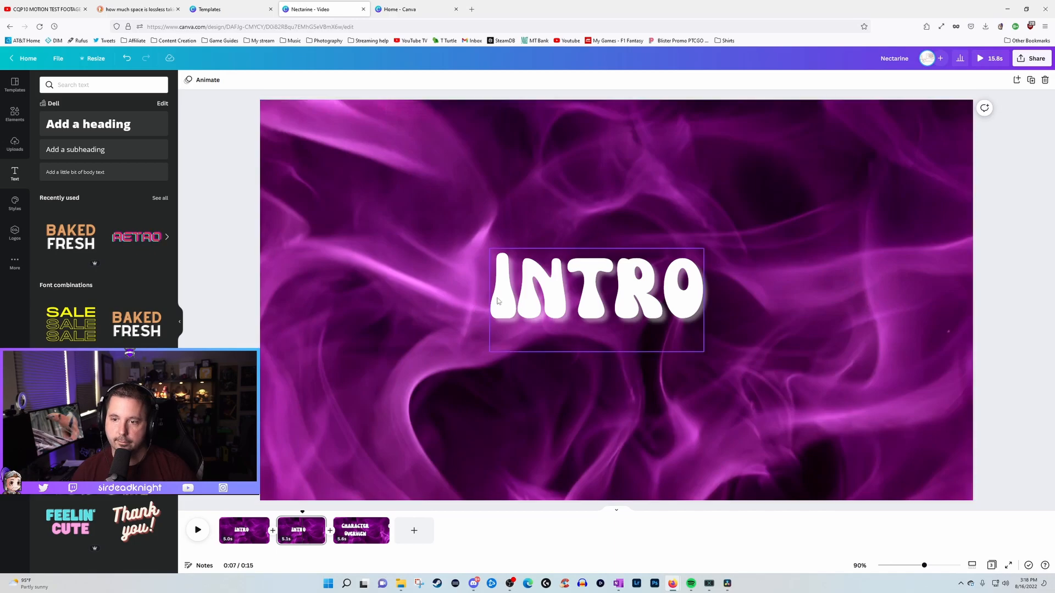
click(459, 81)
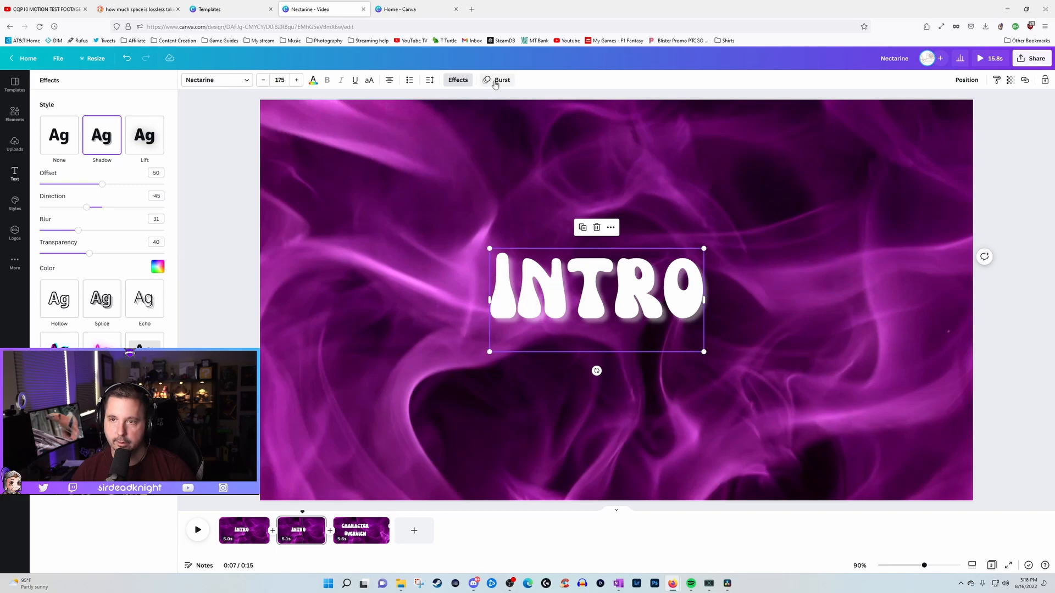
click(495, 81)
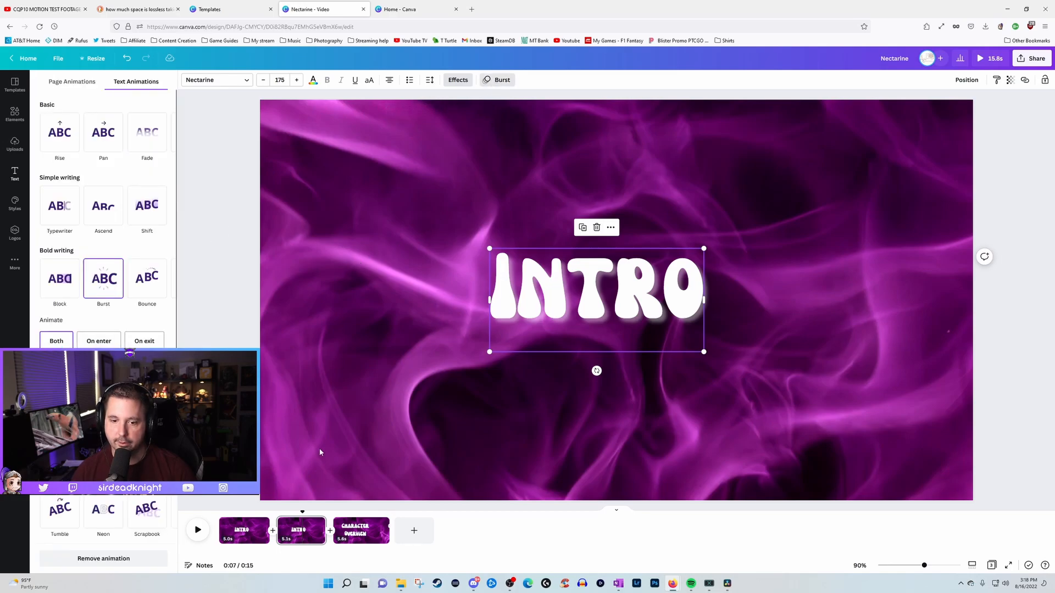
Change the copied title's text on the second page to GAMEPLAY.
click(250, 532)
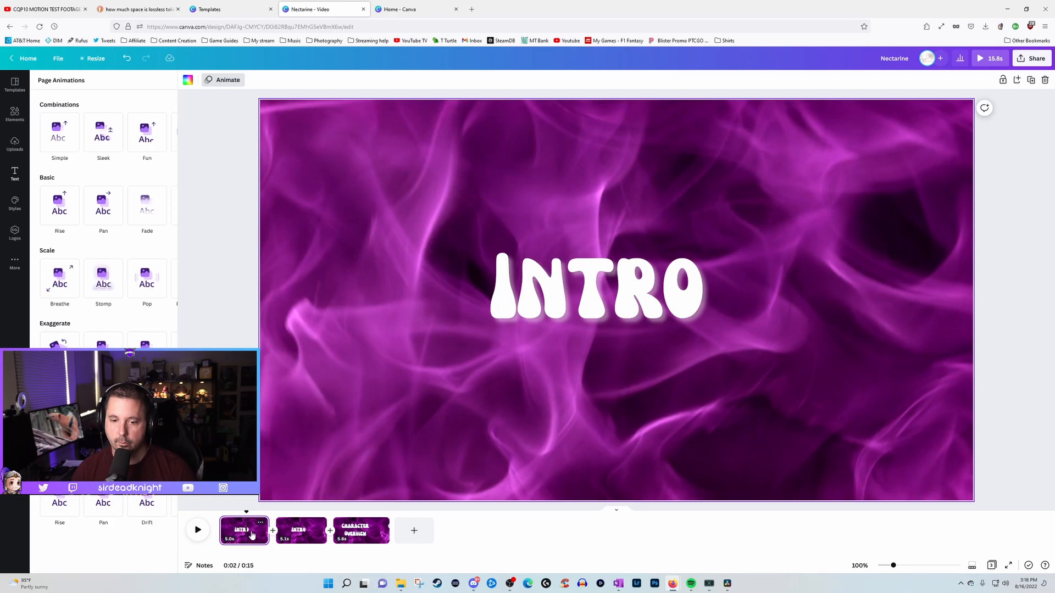
drag(245, 511, 302, 512)
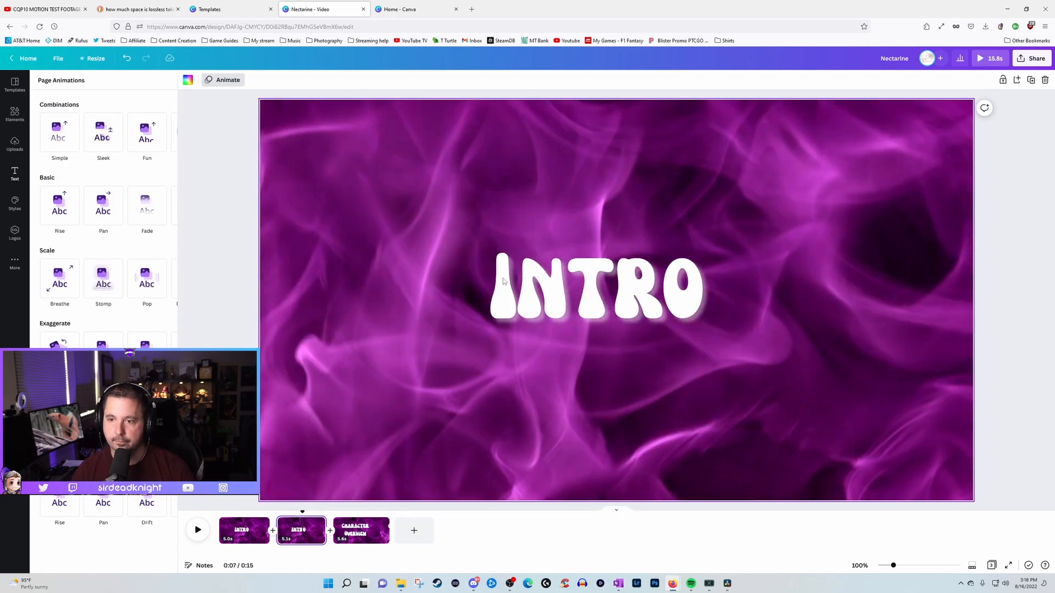
click(557, 294)
double_click(577, 292)
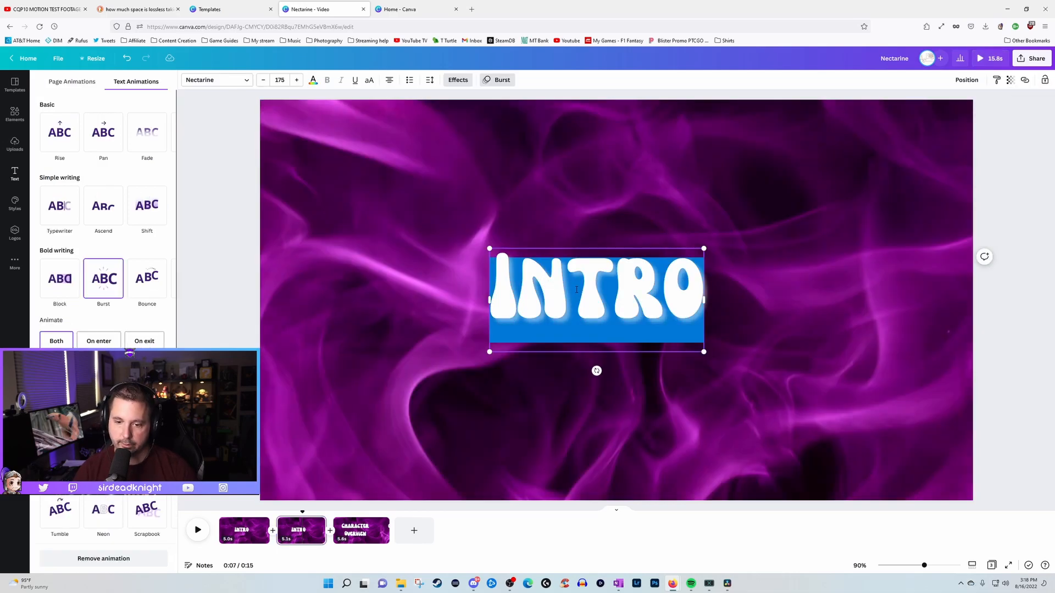
text(D)
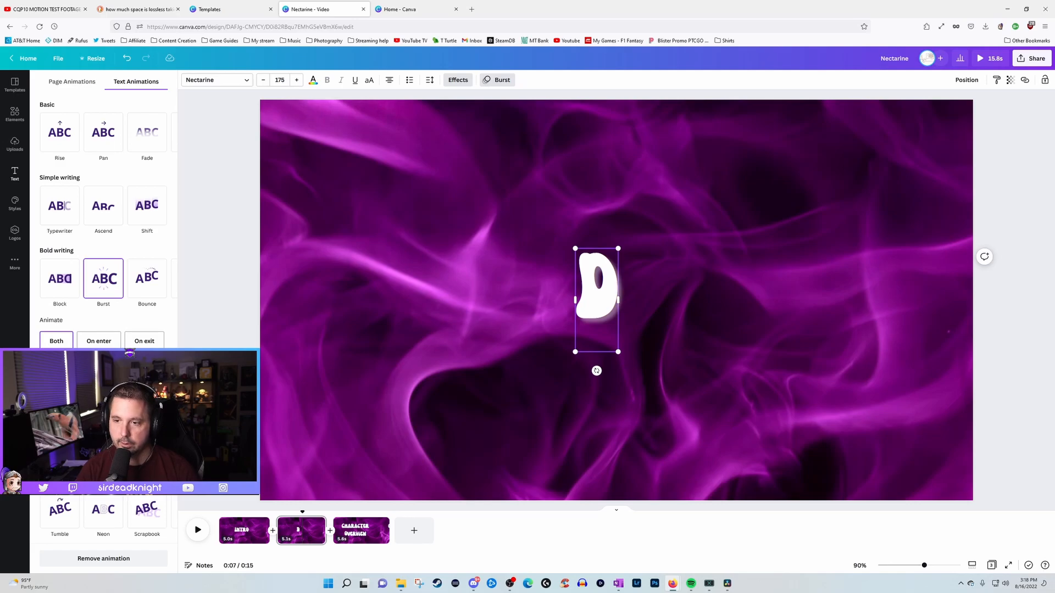
key(BackSpace)
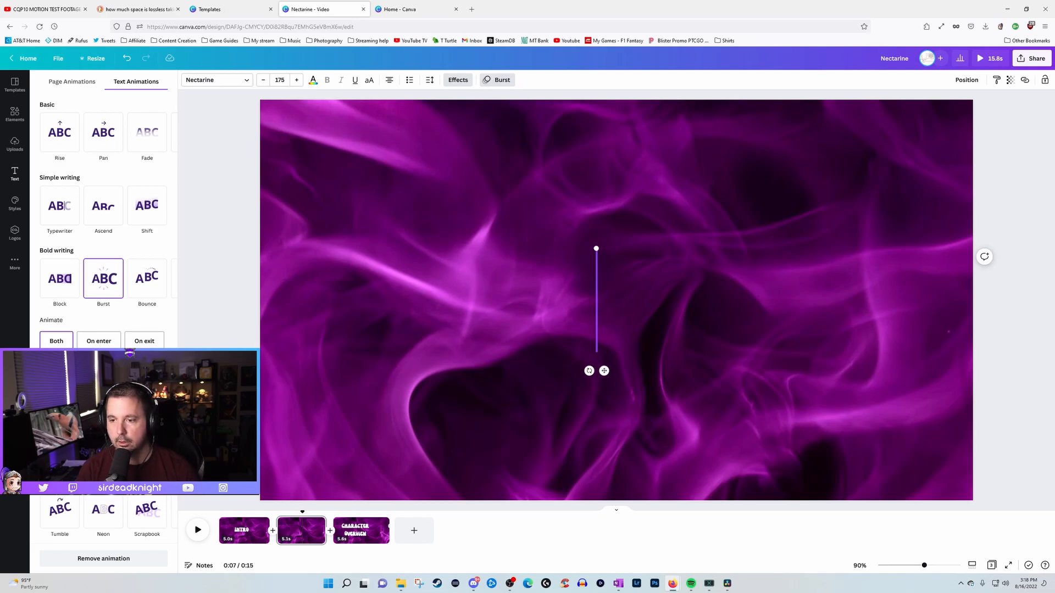
text(GAMEPLAY)
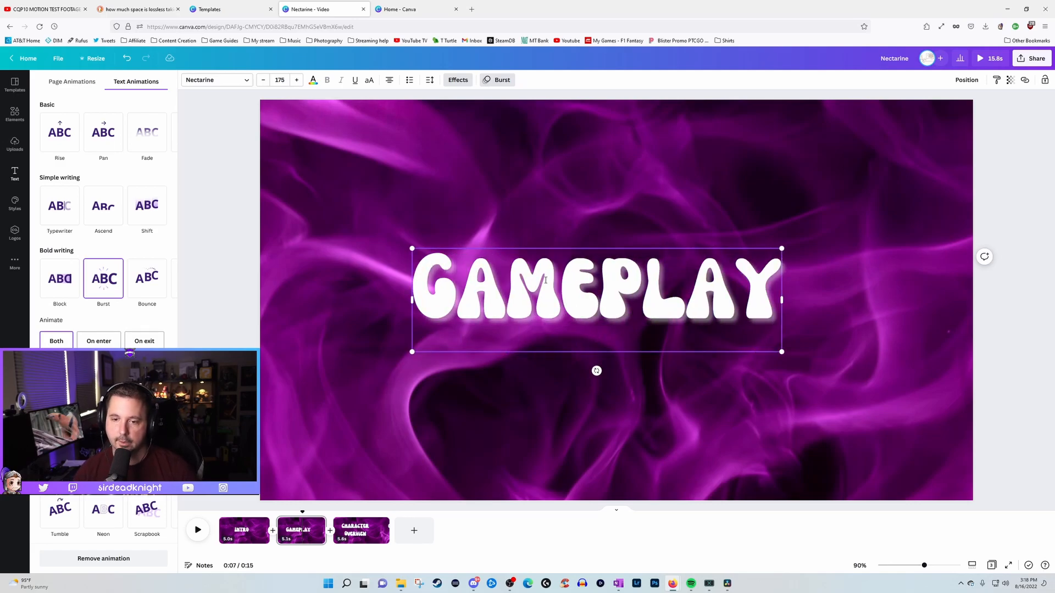
click(209, 235)
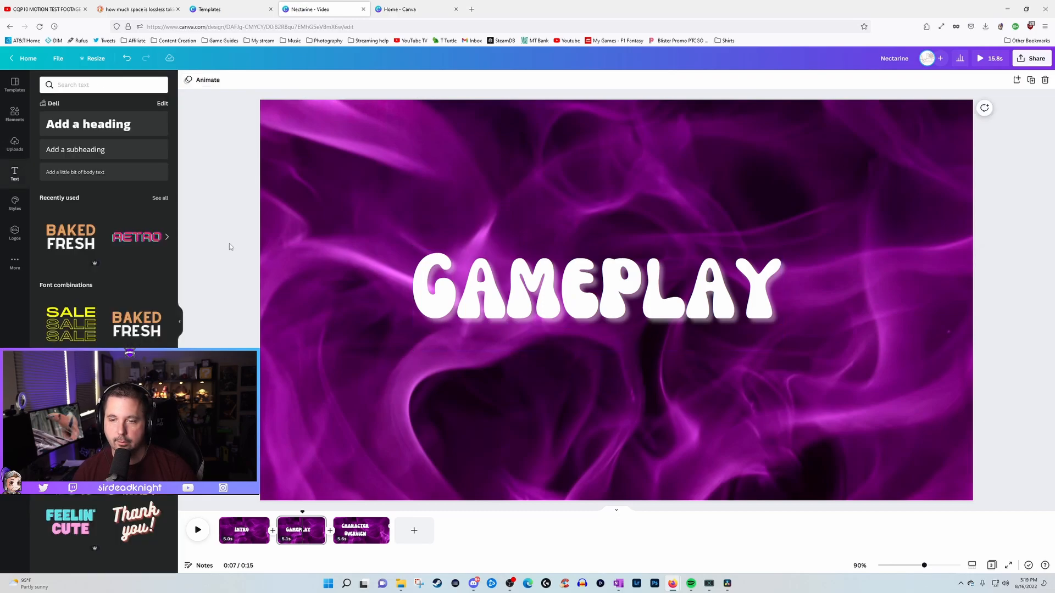
Try the March font on the first page's Intro title and set its font to Rubik One.
click(247, 534)
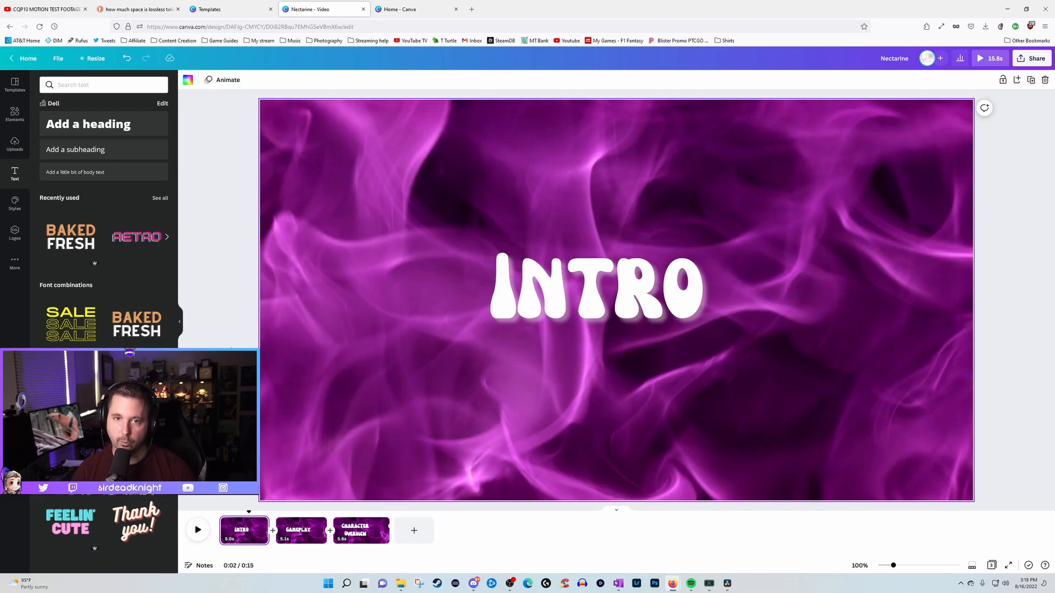
click(529, 281)
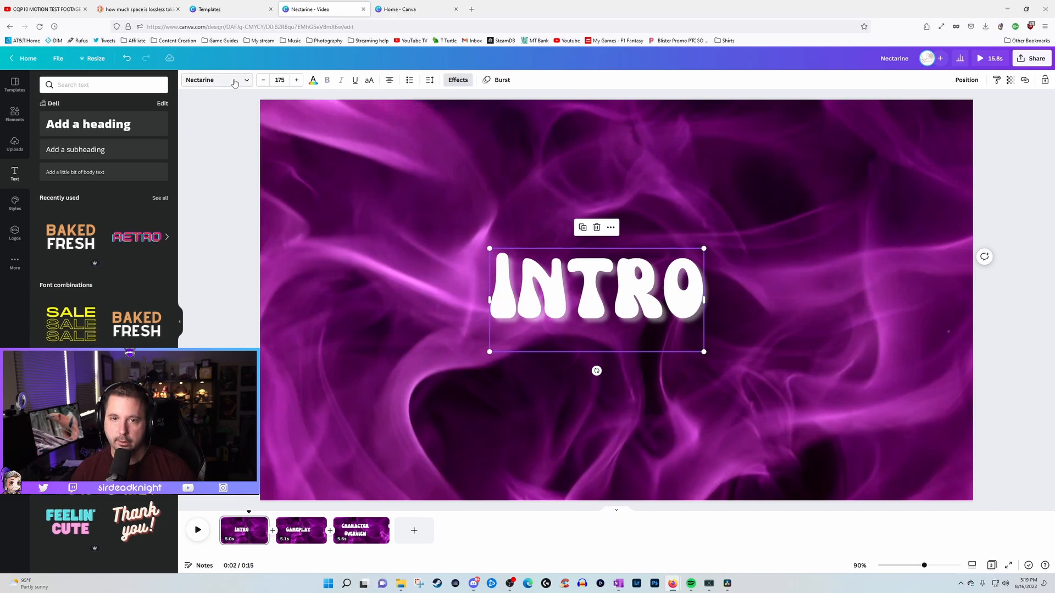
click(234, 80)
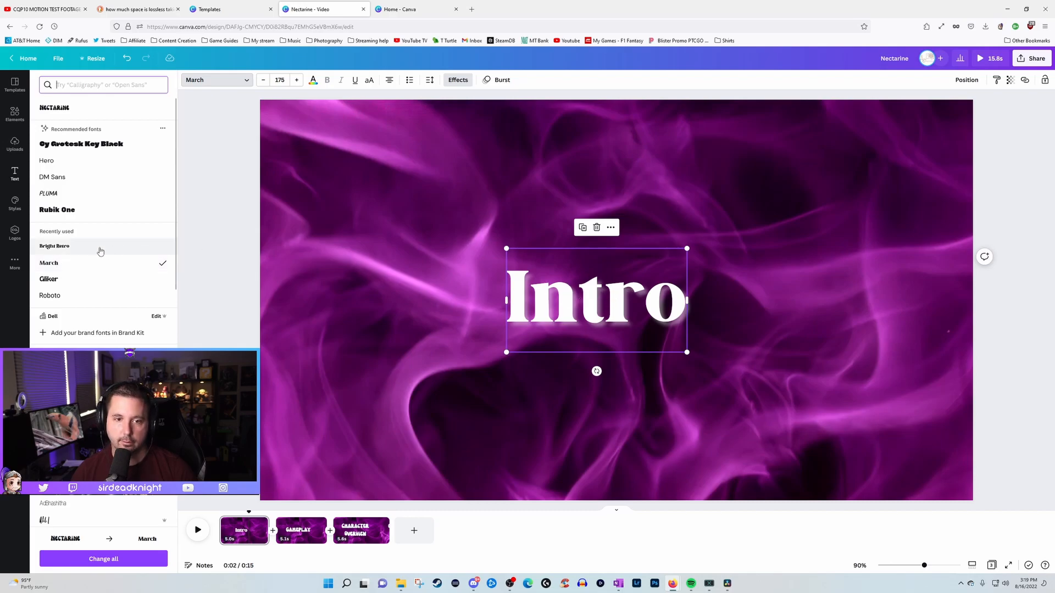
click(96, 212)
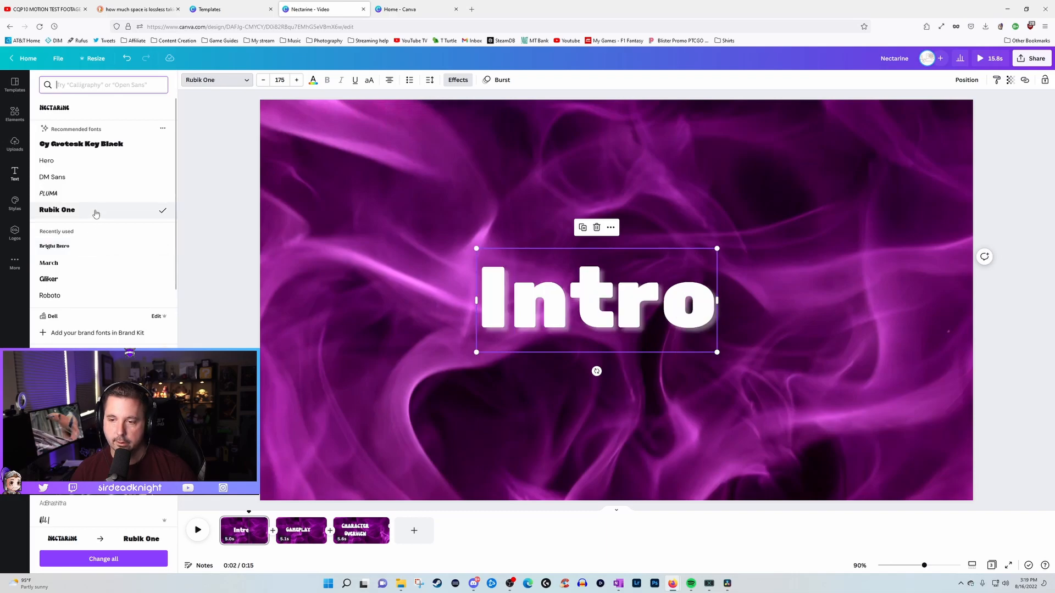
click(499, 86)
click(500, 85)
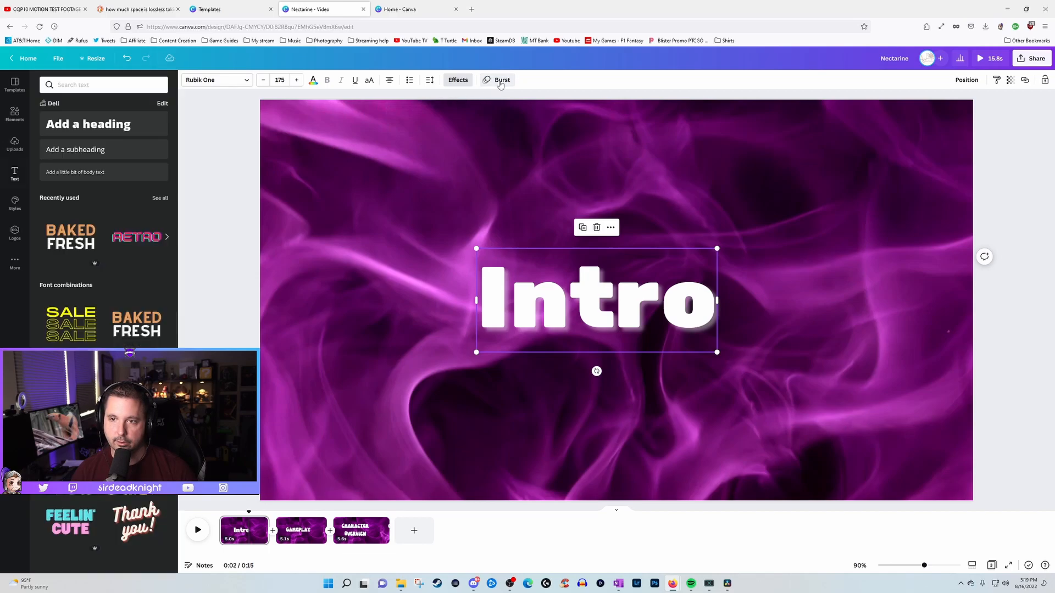
Change the Intro title's text animation to Block.
click(502, 83)
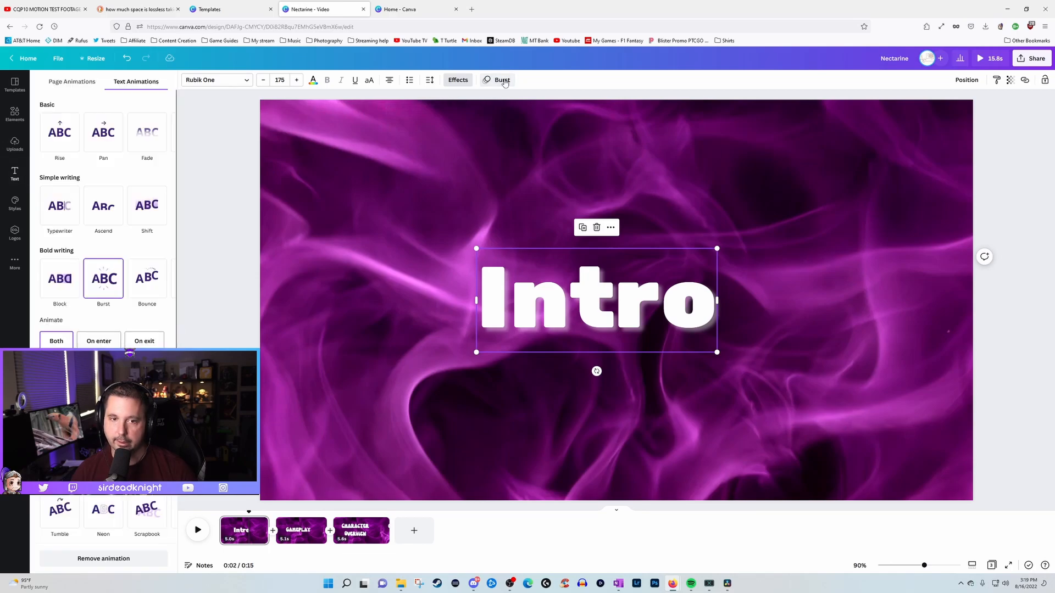
click(162, 279)
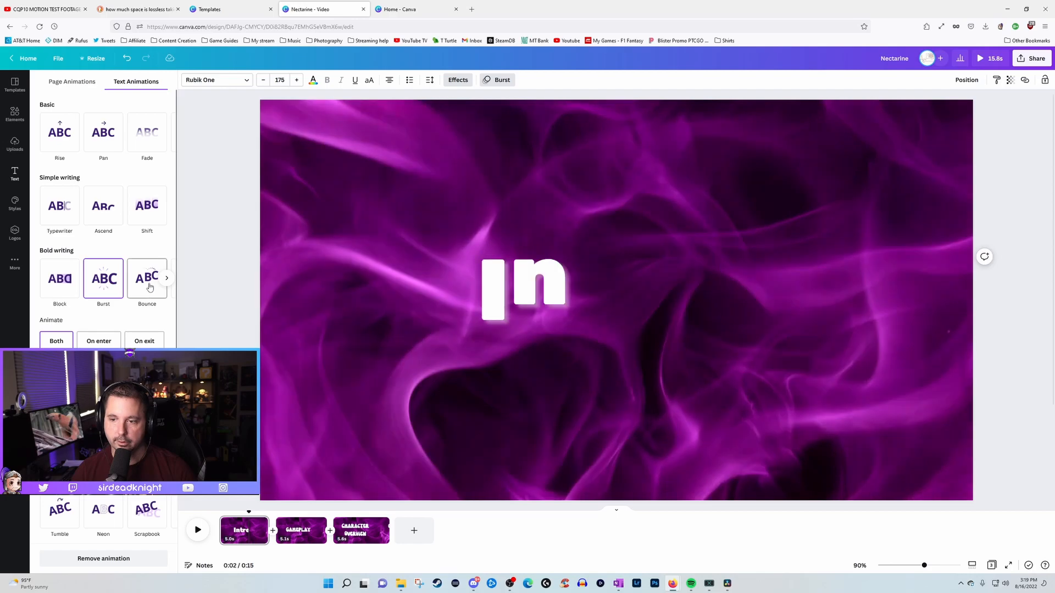
click(60, 281)
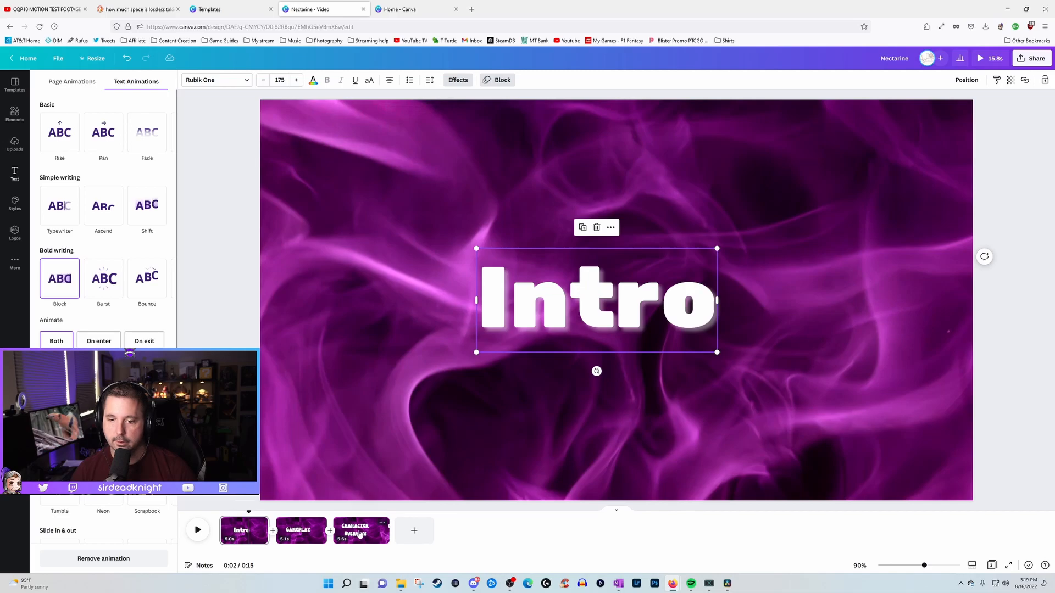
Select the Character Overview page and review the file types available for downloading the design.
click(360, 532)
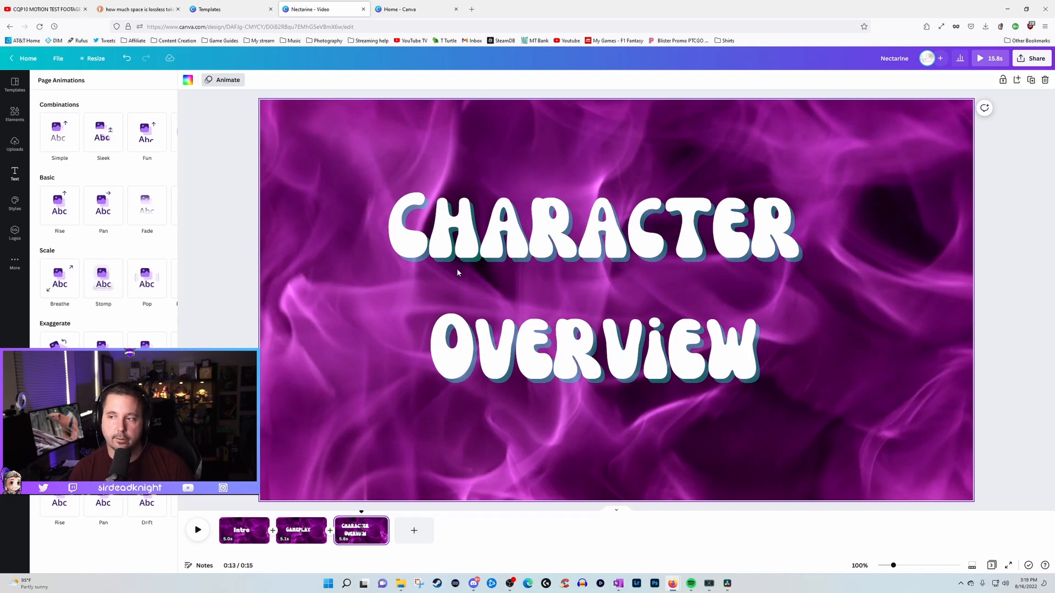
click(1025, 60)
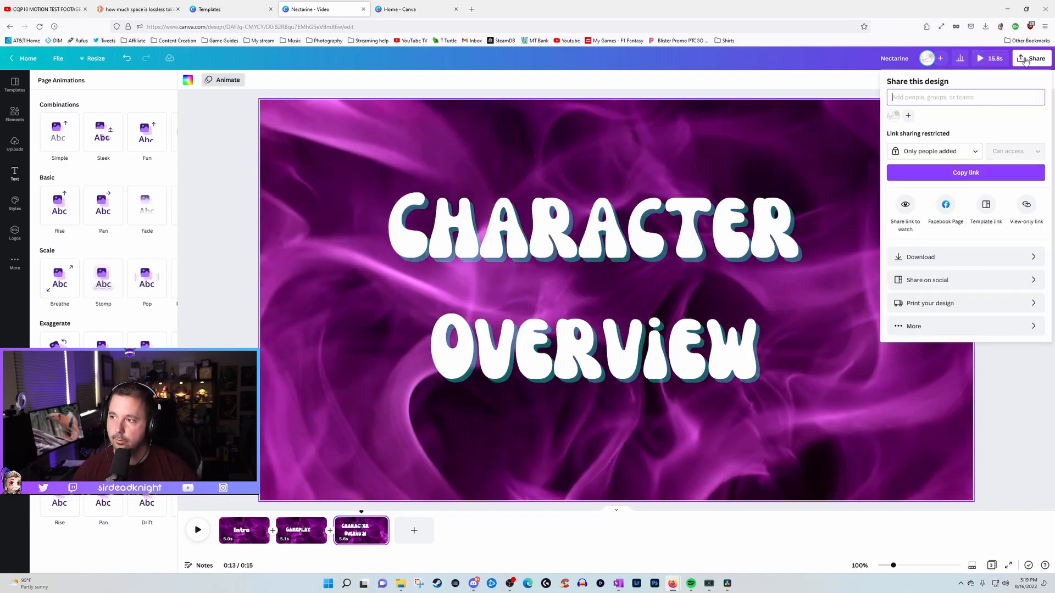
click(962, 258)
click(989, 119)
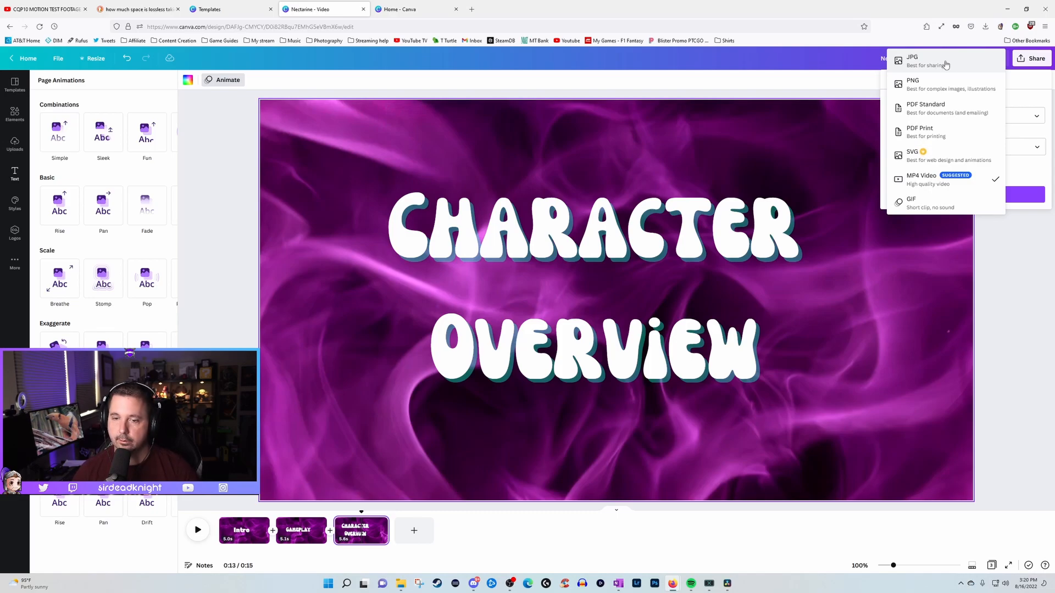
click(198, 163)
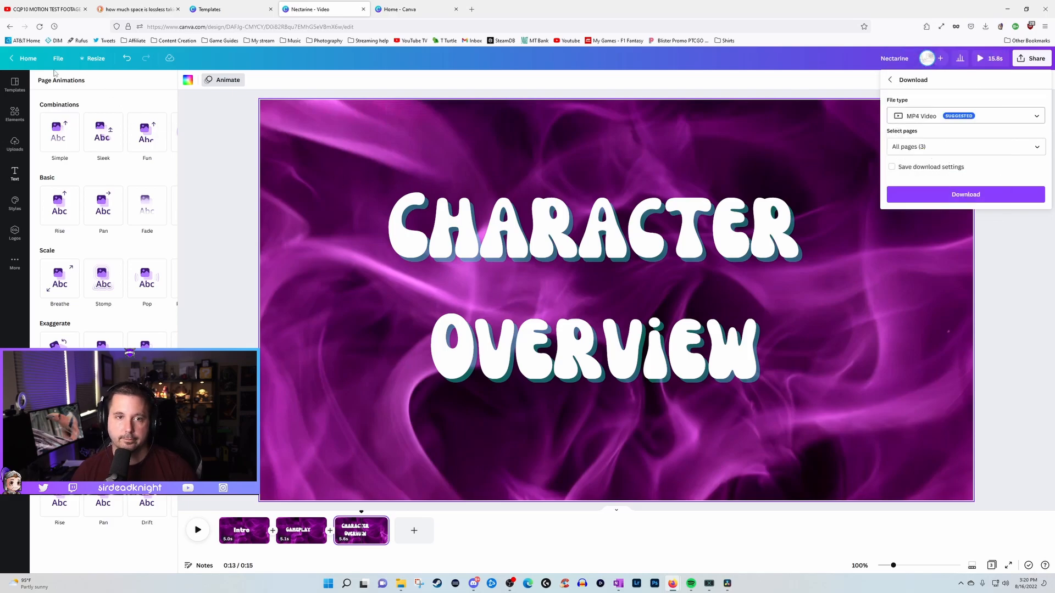
Open the Purple Transitions for YT videos design from the home page and look through its Skins, Skills and Gameplay pages.
click(19, 64)
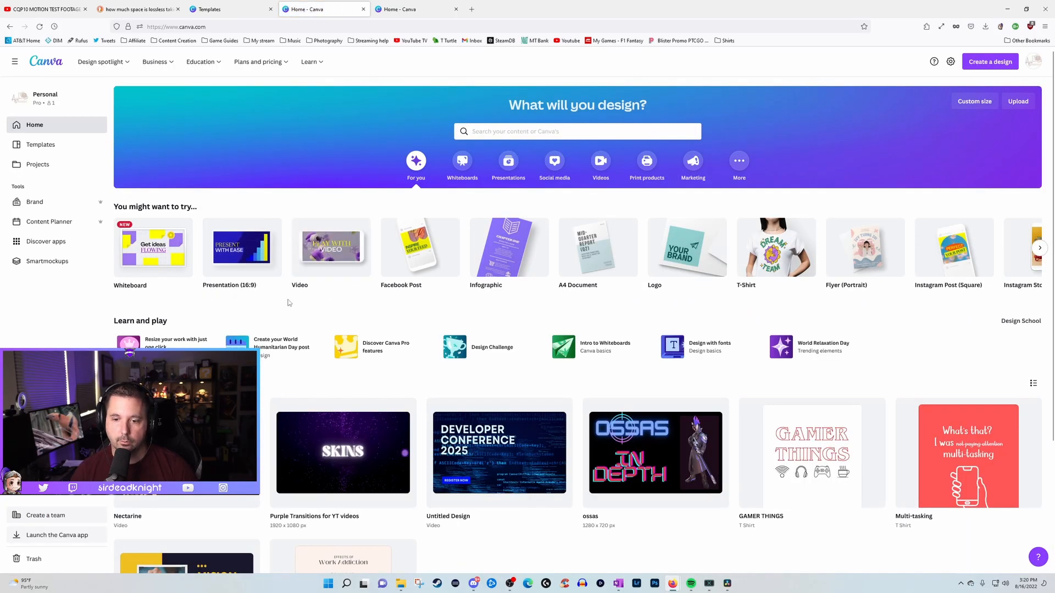
click(326, 445)
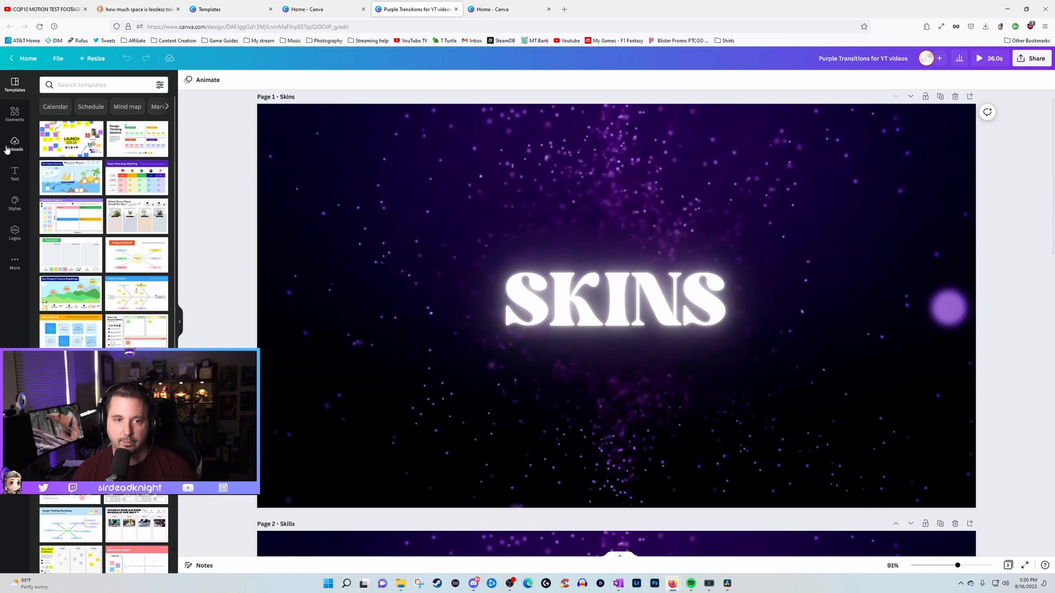
click(15, 113)
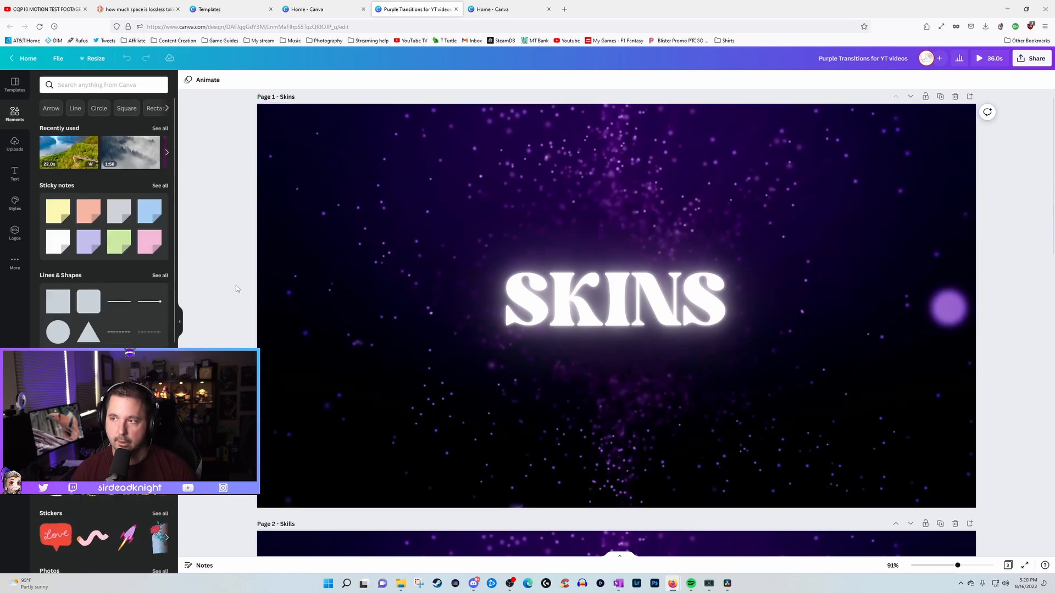
scroll(227, 288, down, 10)
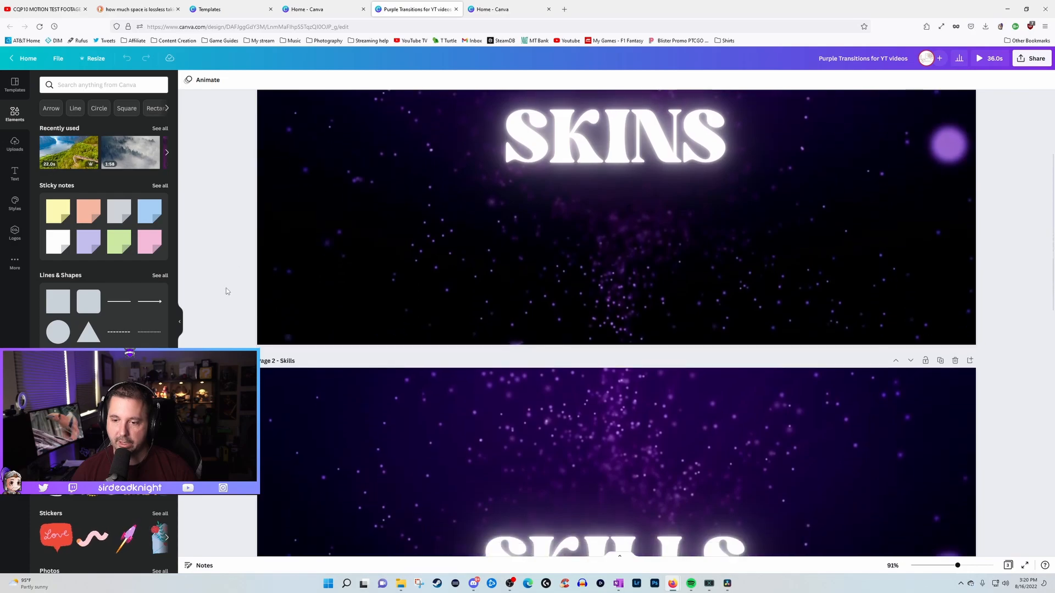
scroll(226, 291, down, 2)
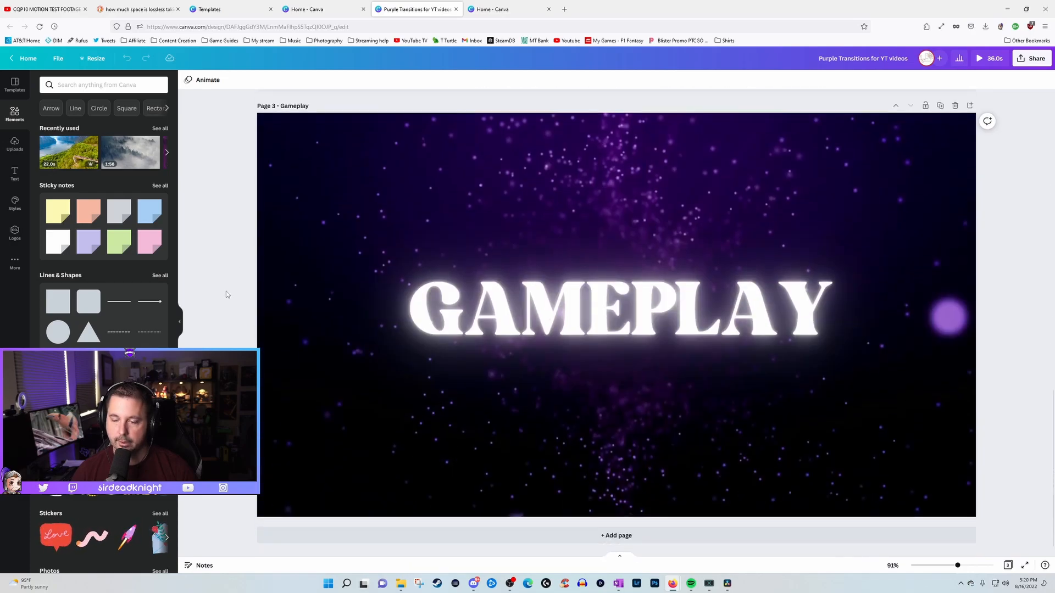
scroll(224, 288, up, 12)
scroll(224, 290, up, 2)
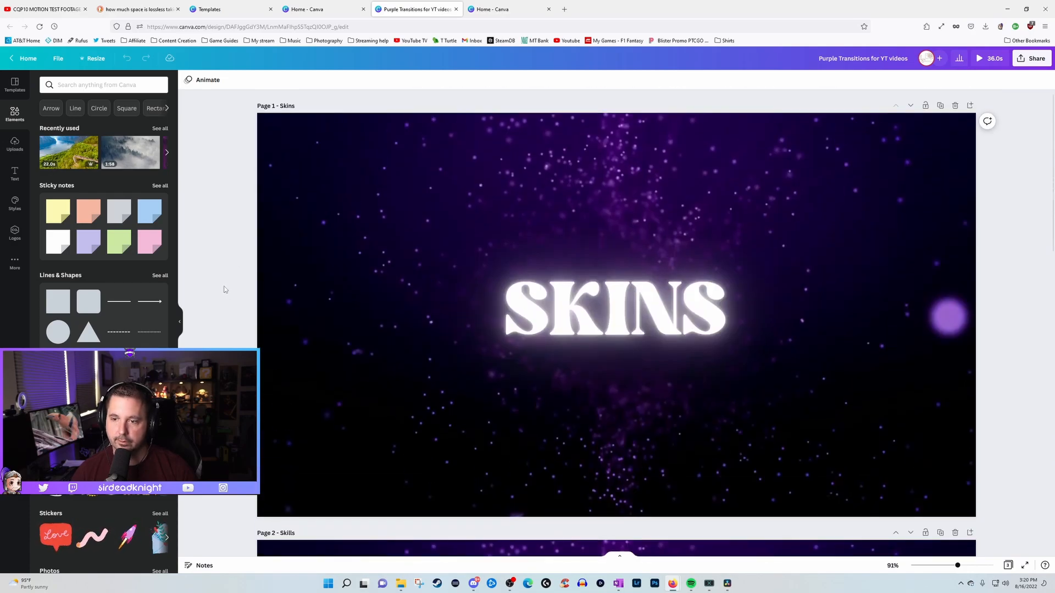
scroll(224, 289, down, 14)
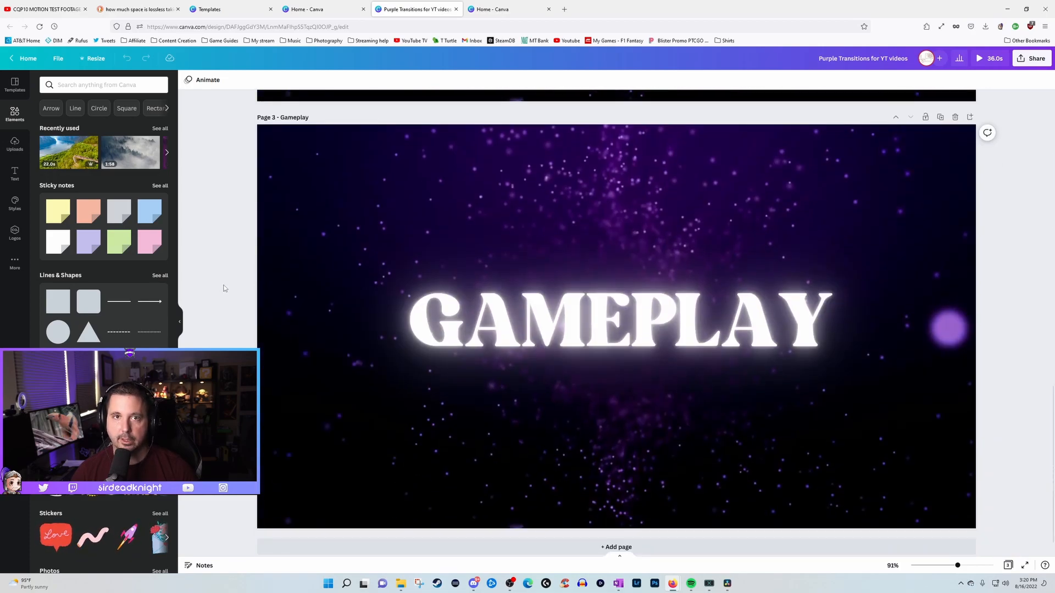
scroll(222, 291, up, 12)
scroll(224, 288, up, 2)
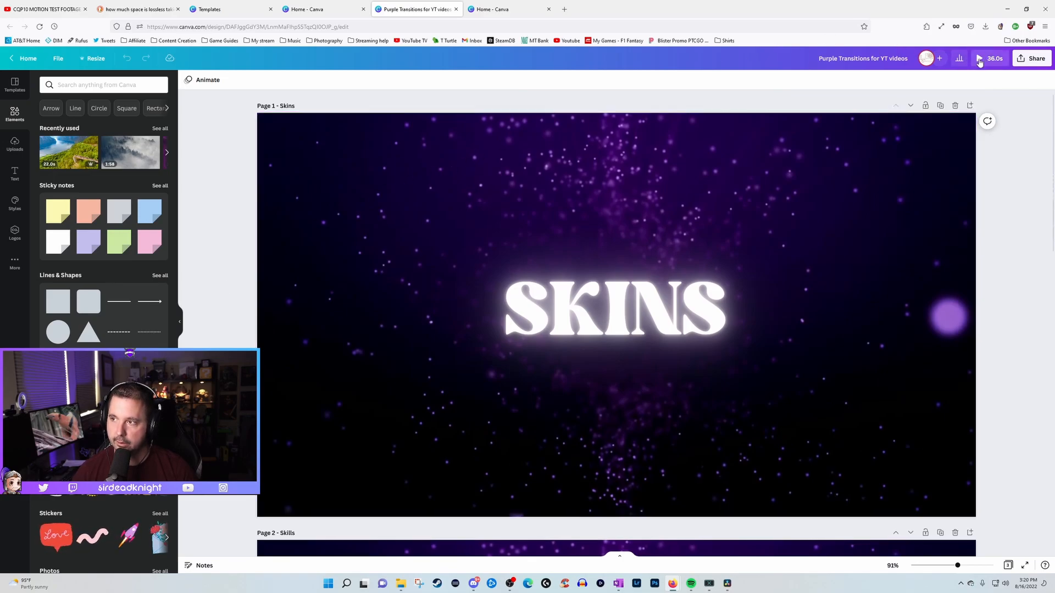
Preview the whole design as a video, skipping through the Skins, Skills and Gameplay titles.
click(980, 60)
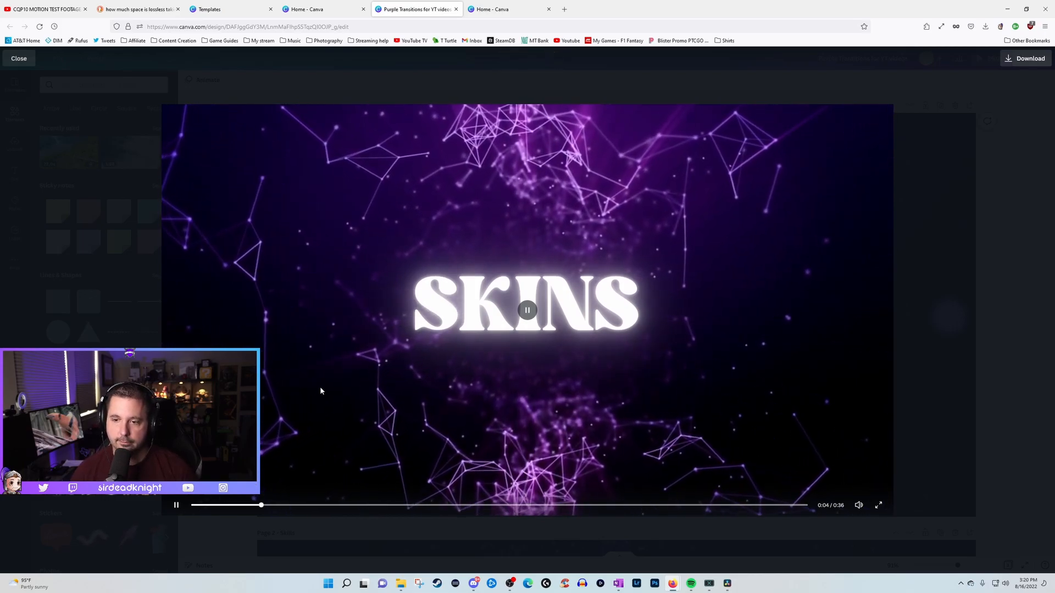
click(338, 505)
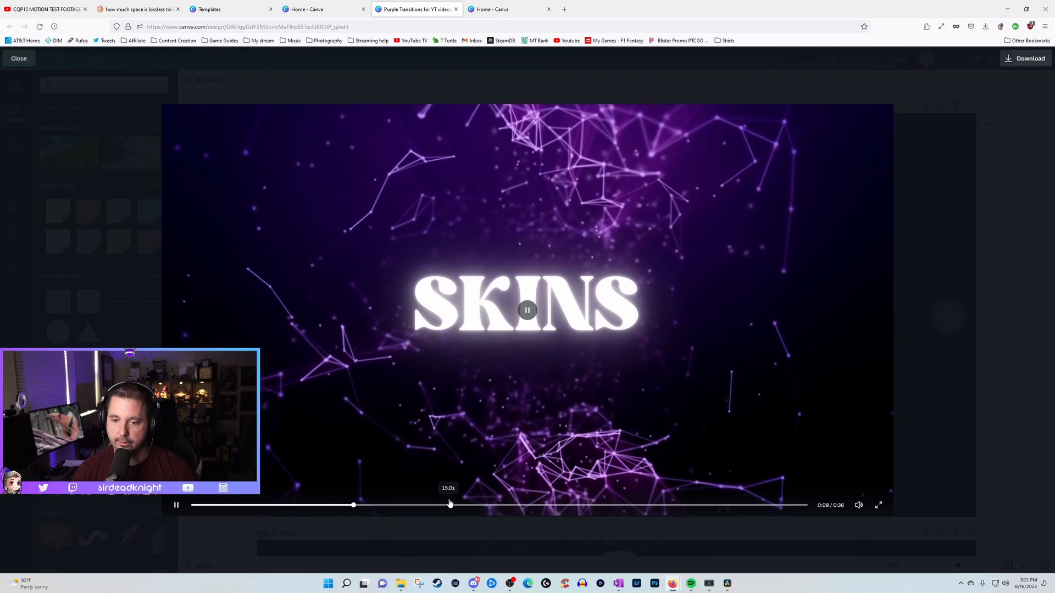
click(447, 505)
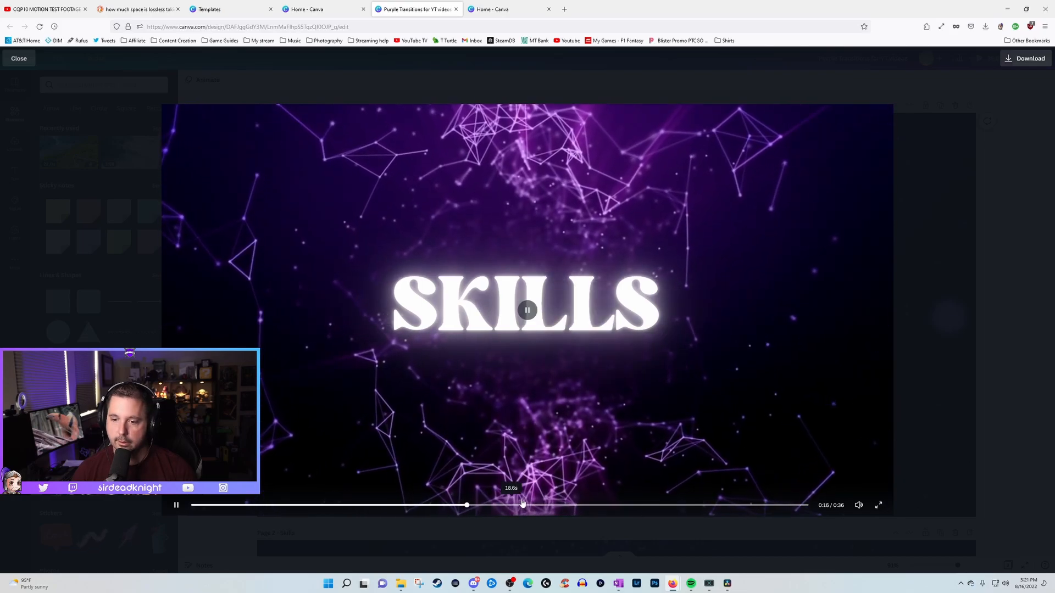
click(552, 505)
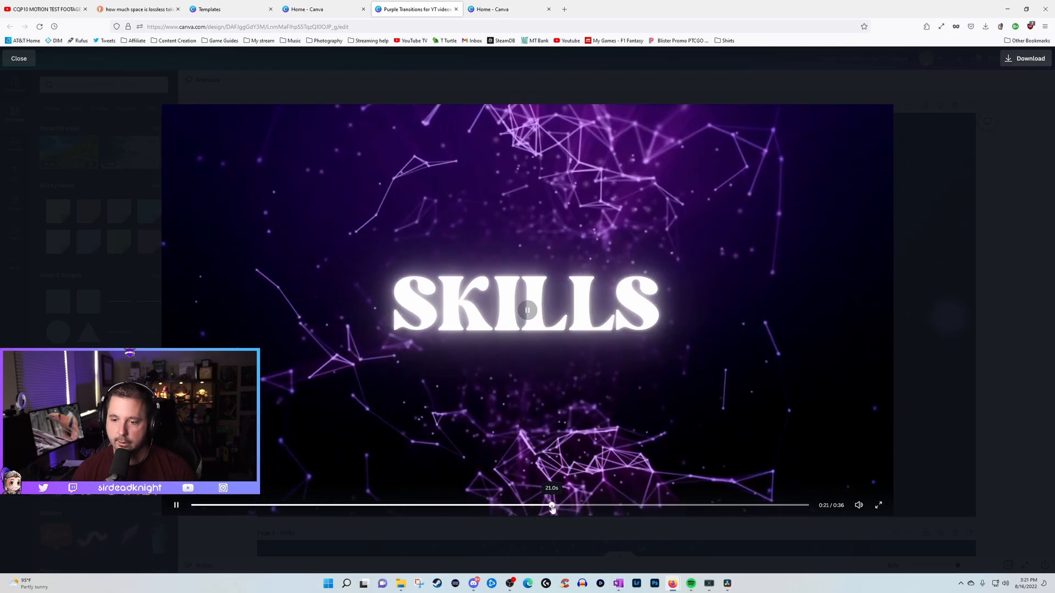
click(631, 507)
drag(633, 506, 599, 507)
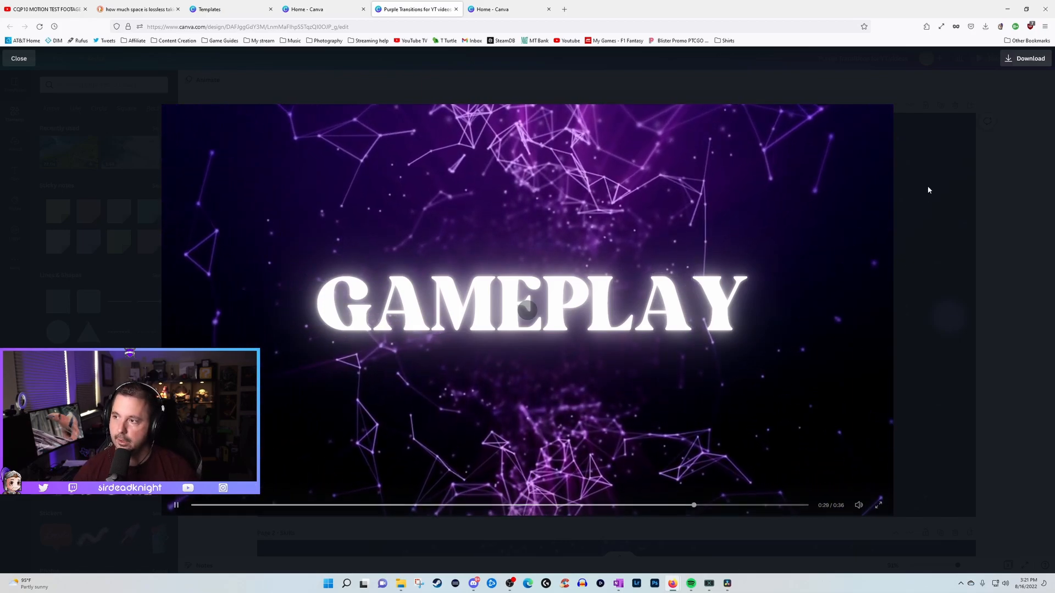
Download all pages of the design as an MP4 video.
click(1013, 59)
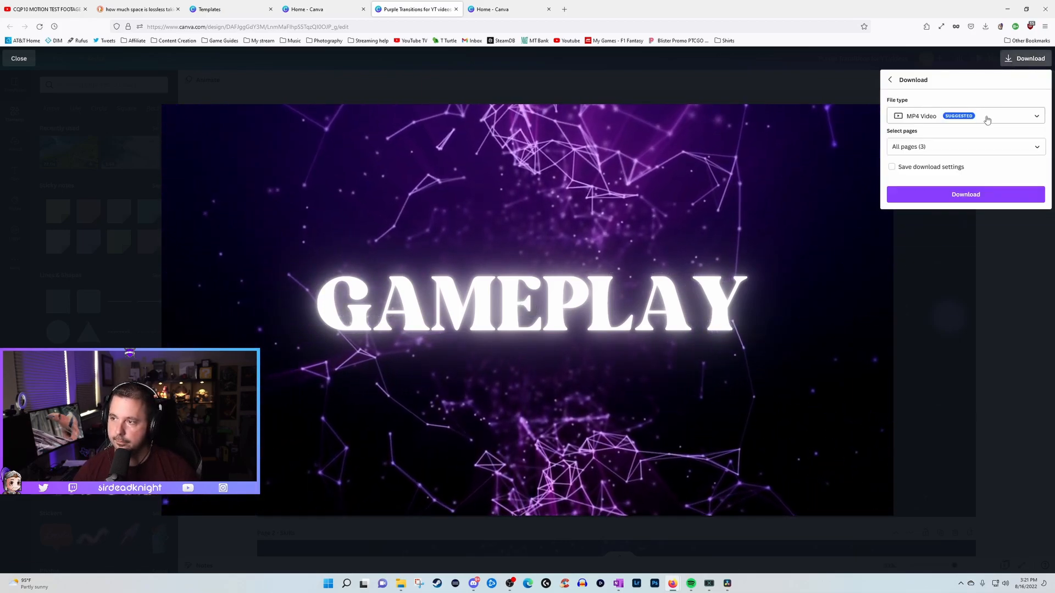
click(1036, 147)
click(1036, 148)
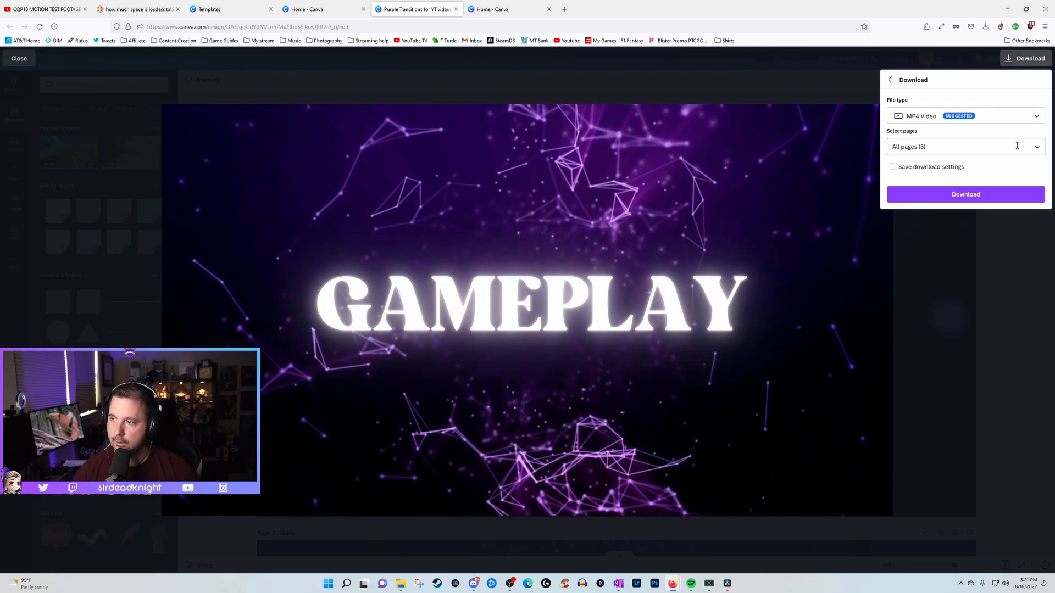
click(983, 199)
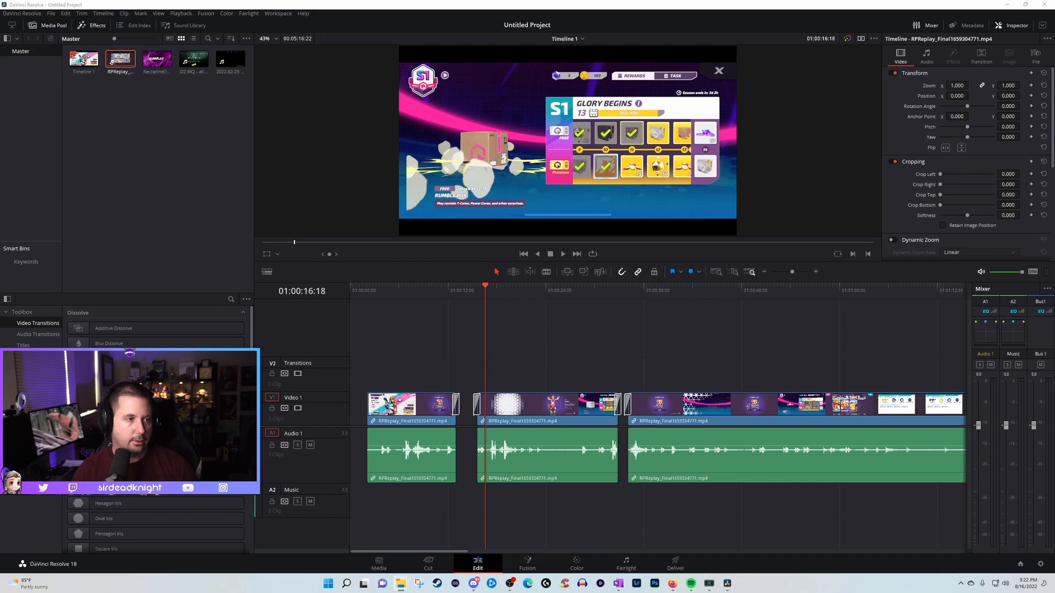
In DaVinci Resolve, import Purple Transitions for YT videos.mp4 into the media pool and place it on the Transitions track above the first gap.
drag(12, 213, 175, 144)
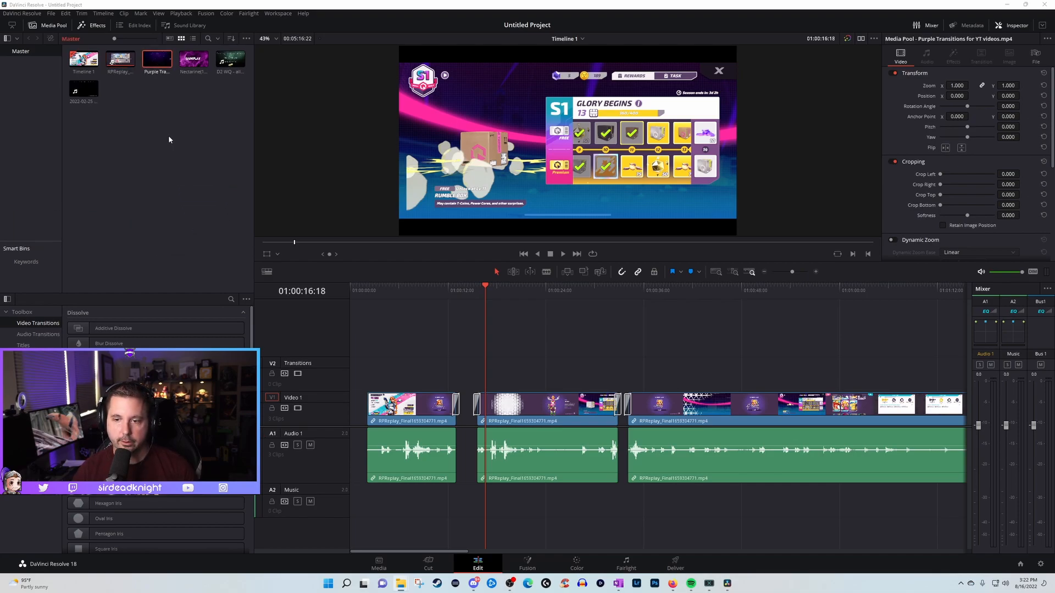
drag(154, 63, 476, 376)
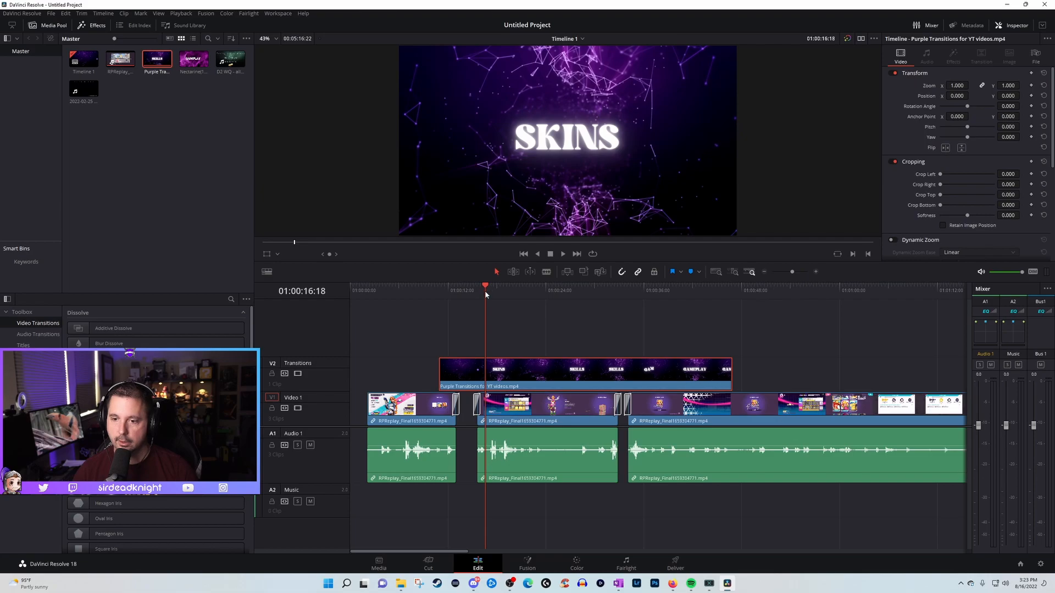
key(ctrl+b)
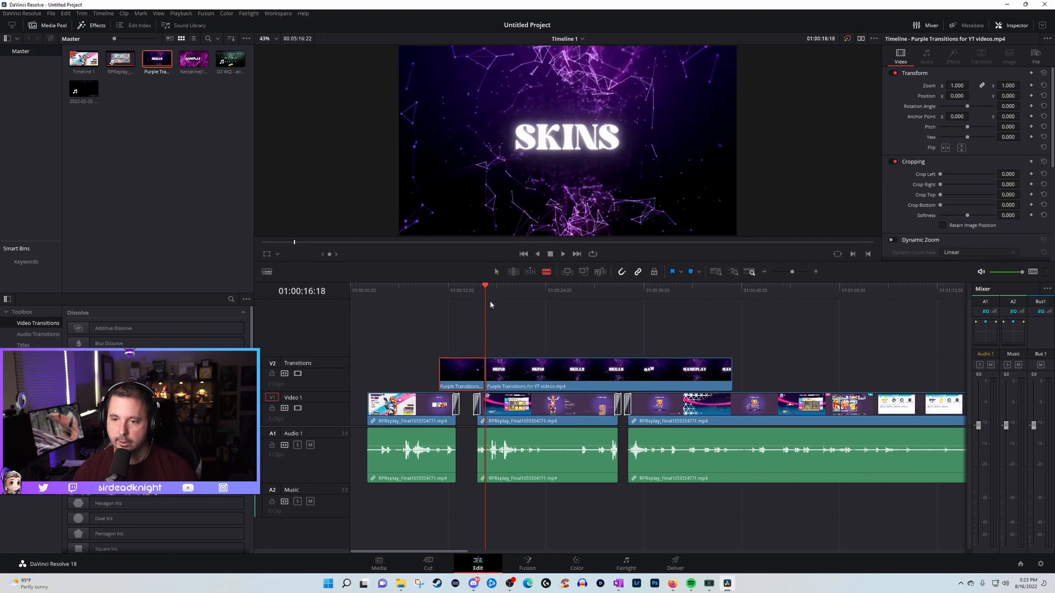
drag(486, 287, 568, 297)
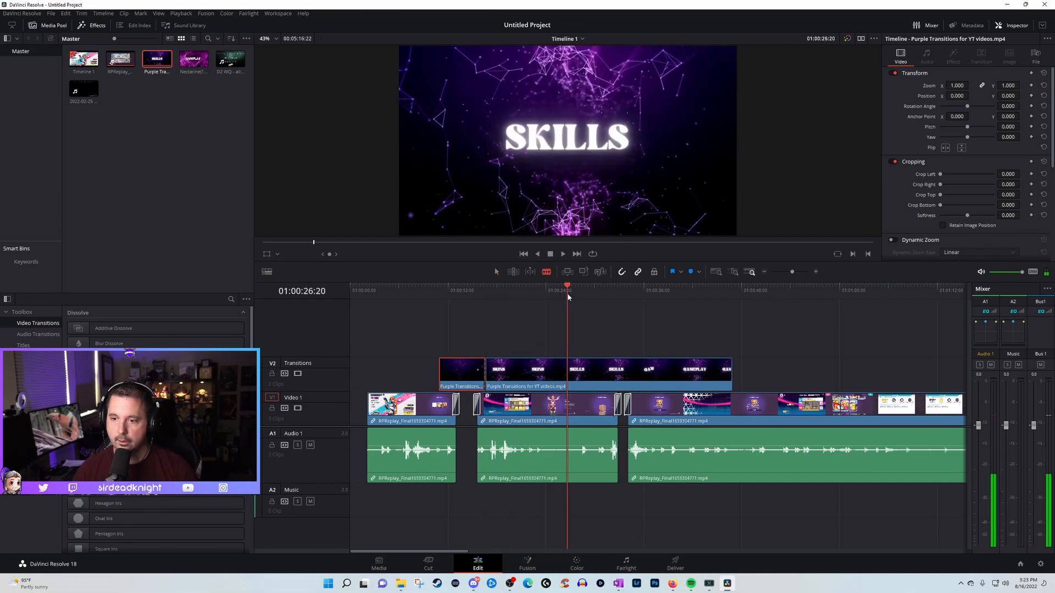
key(ctrl+b)
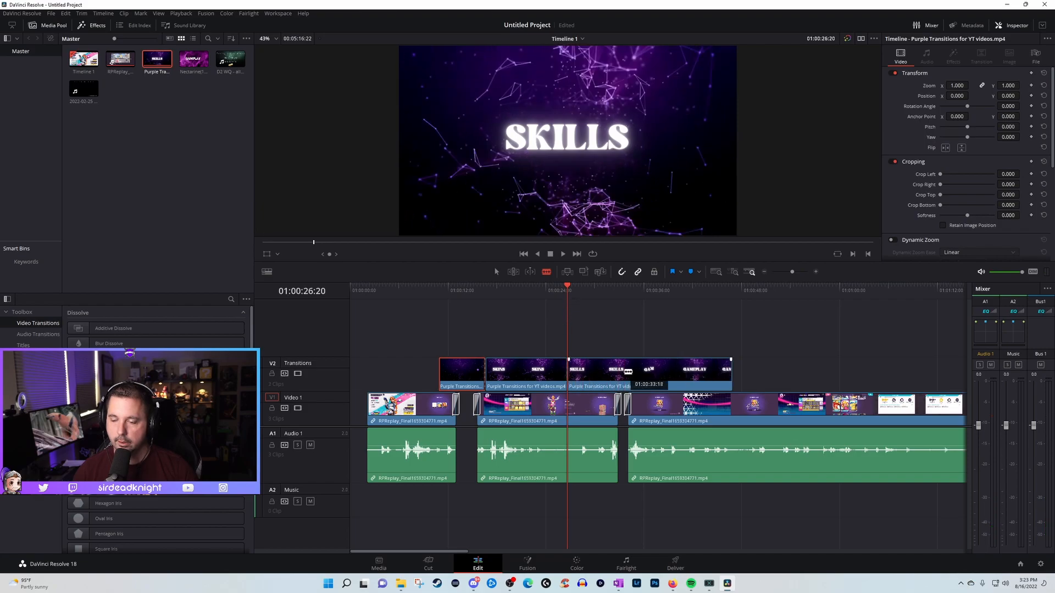
click(625, 372)
click(619, 288)
drag(623, 288, 561, 295)
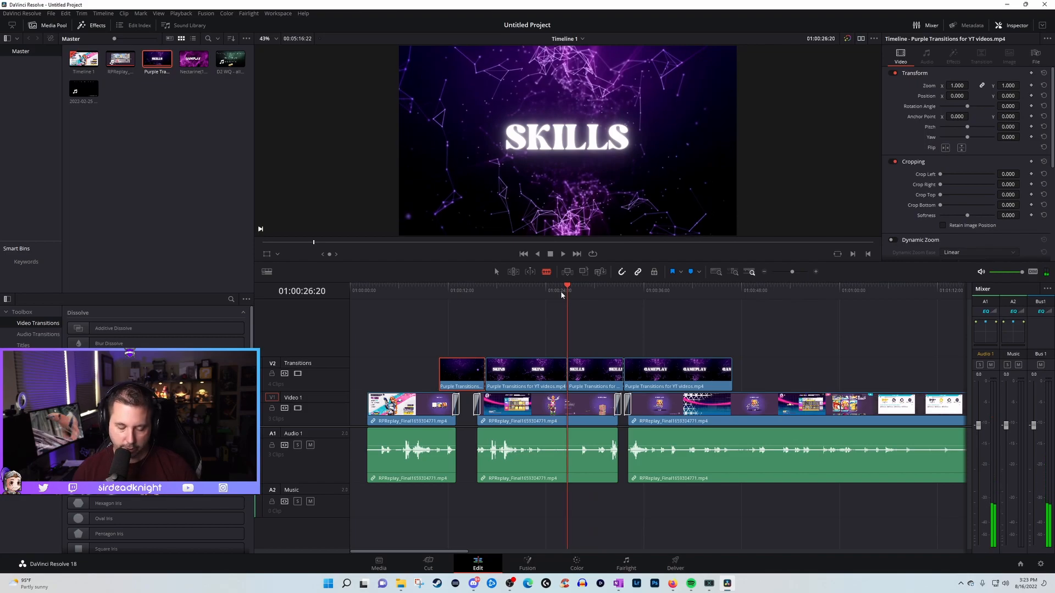
key(ctrl+z)
key(ctrl+z)
key(ctrl+z)
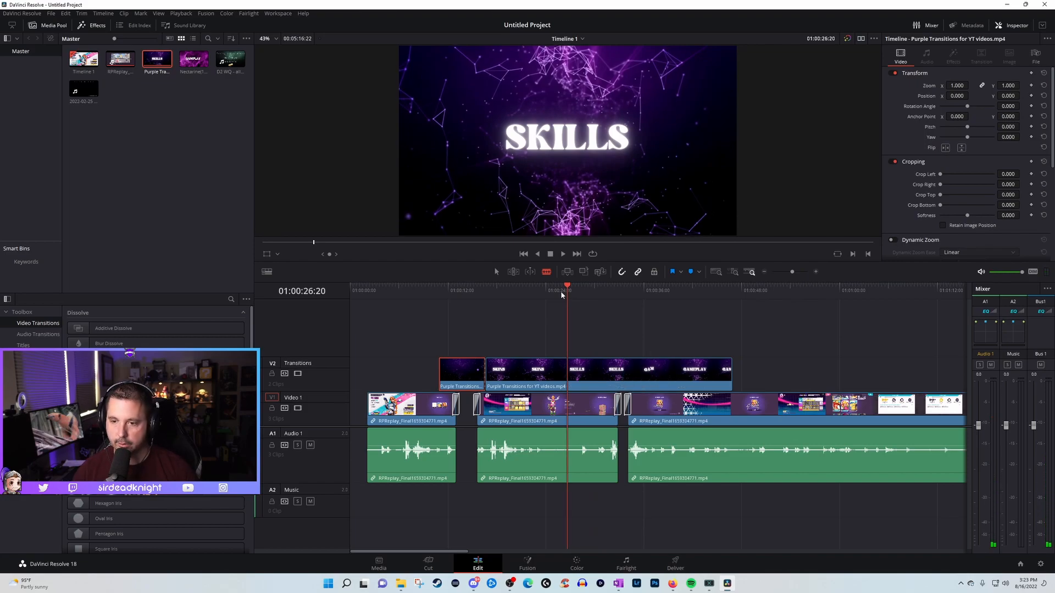
Split the transitions clip within its Skins section above the first gap and trim the remaining part's start to the Skills title.
drag(462, 290, 431, 290)
key(space)
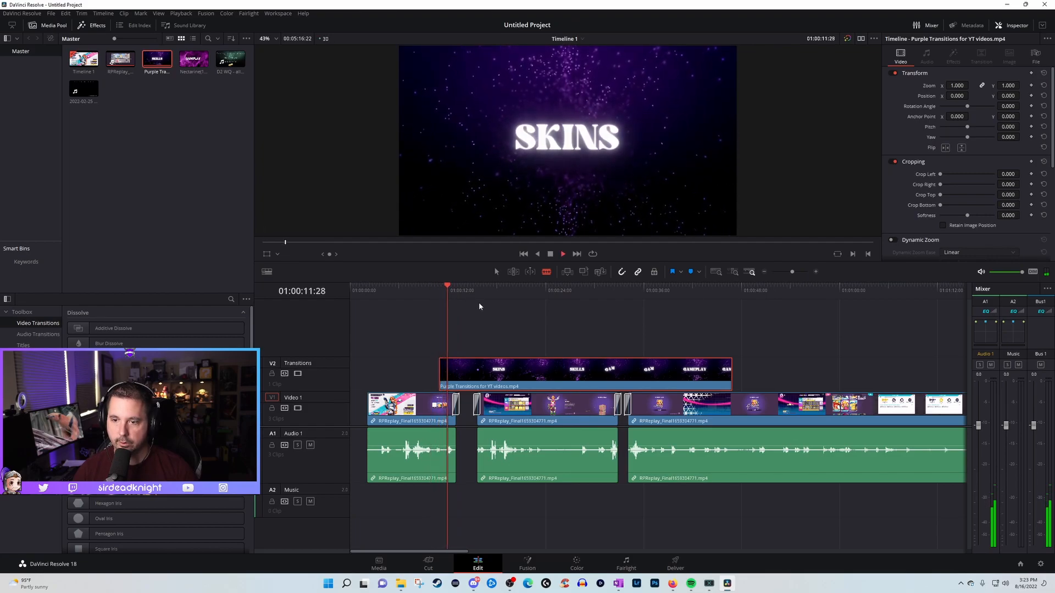
key(space)
click(473, 373)
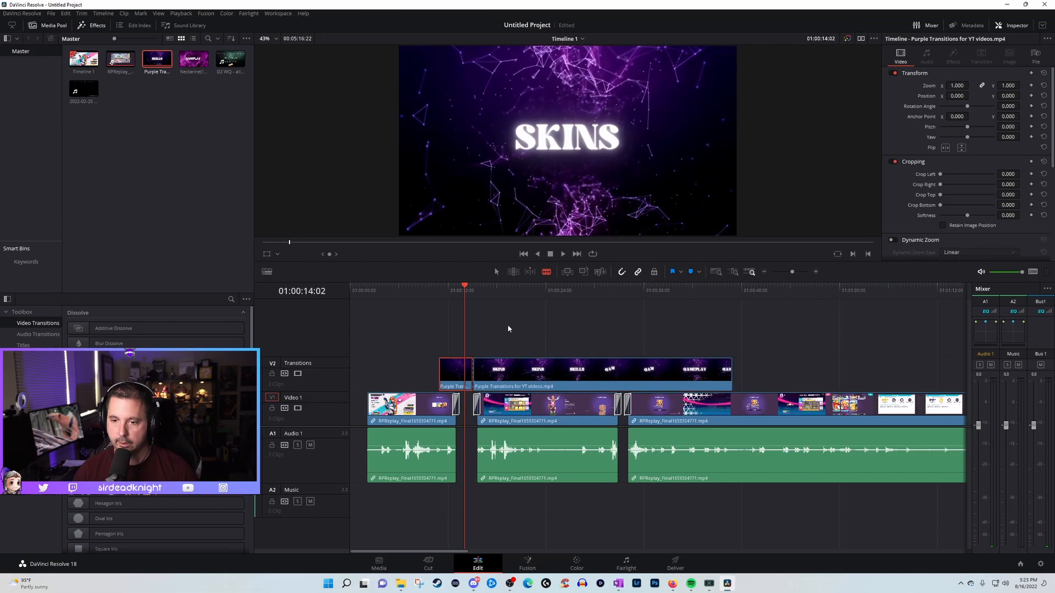
drag(480, 373, 540, 374)
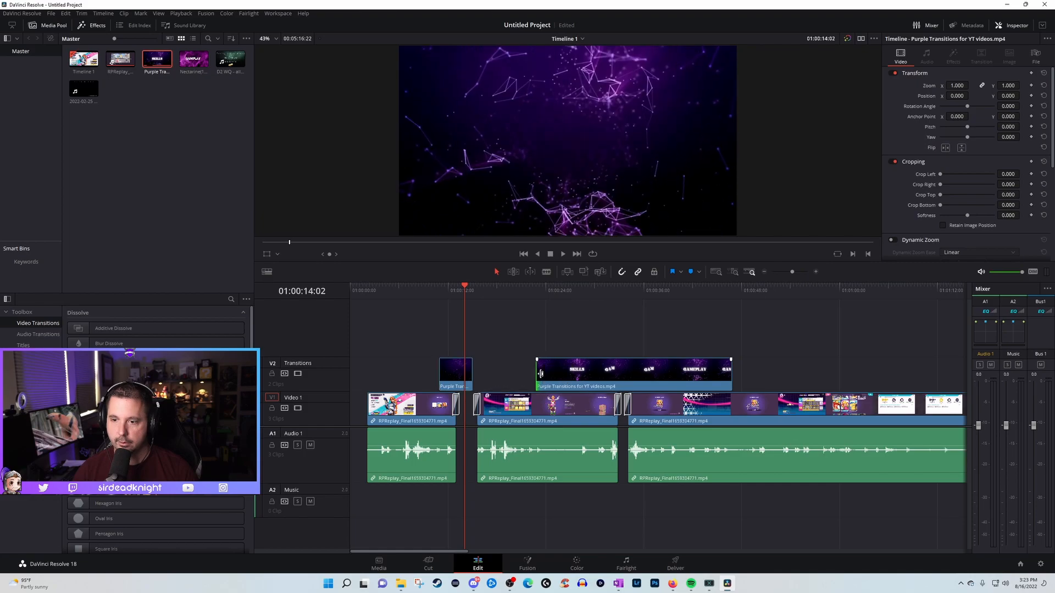
Split the remaining transitions clip within its Skills section and trim the end of the Skills piece to about 01:00:25:25.
key(b)
click(584, 372)
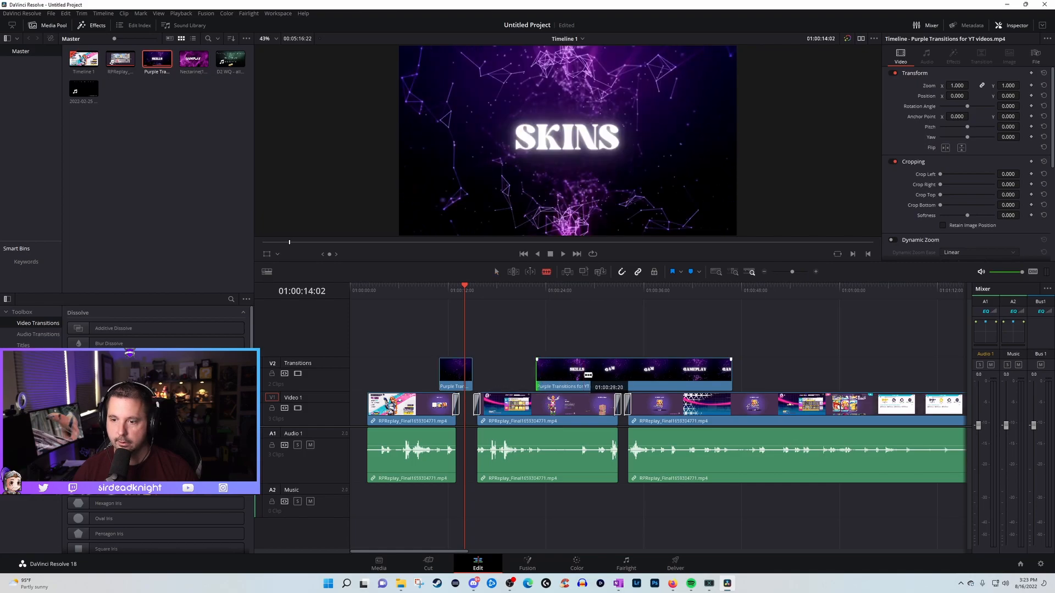
click(539, 289)
key(space)
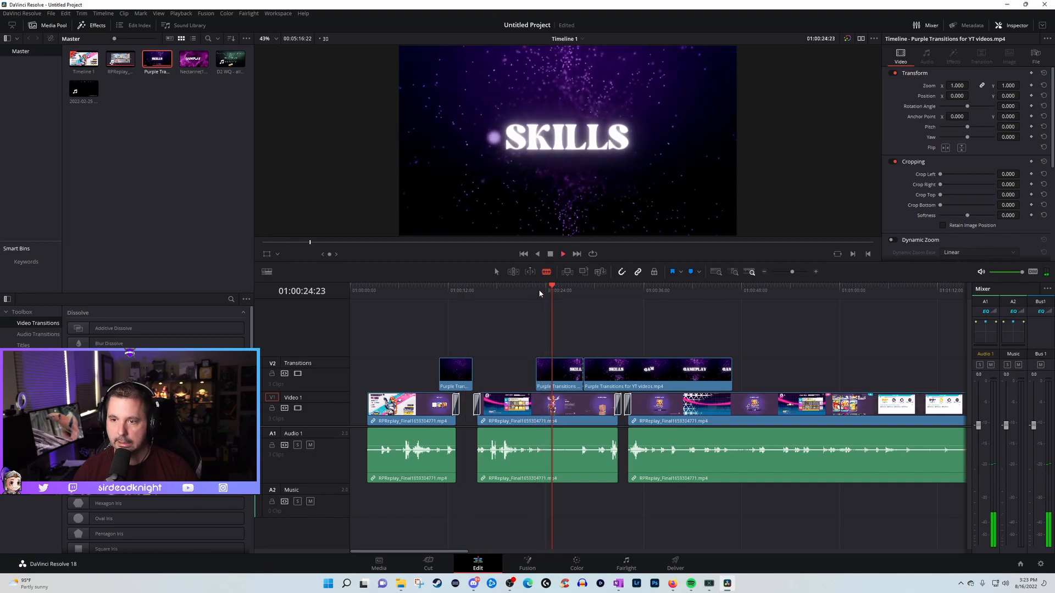
key(space)
key(a)
drag(583, 374, 562, 375)
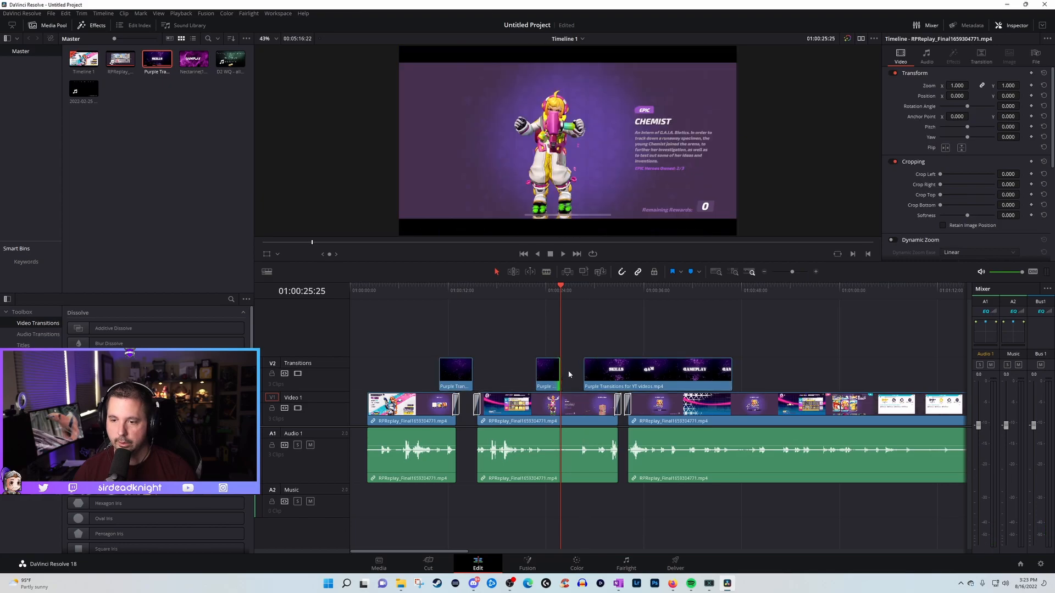
Trim the start of the last transitions piece to the beginning of the Gameplay title.
click(583, 296)
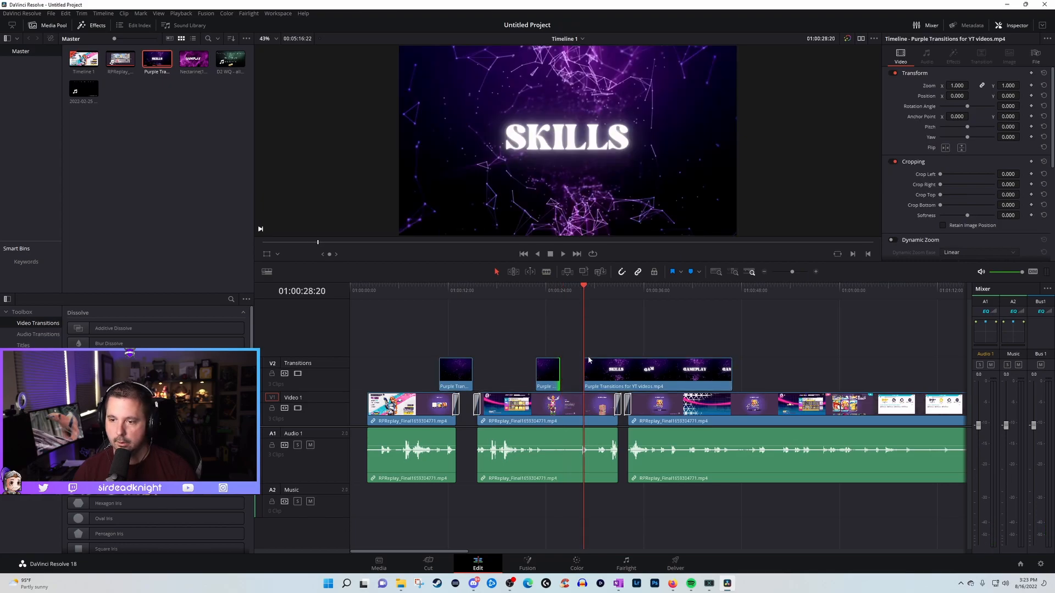
drag(585, 370, 641, 379)
click(604, 341)
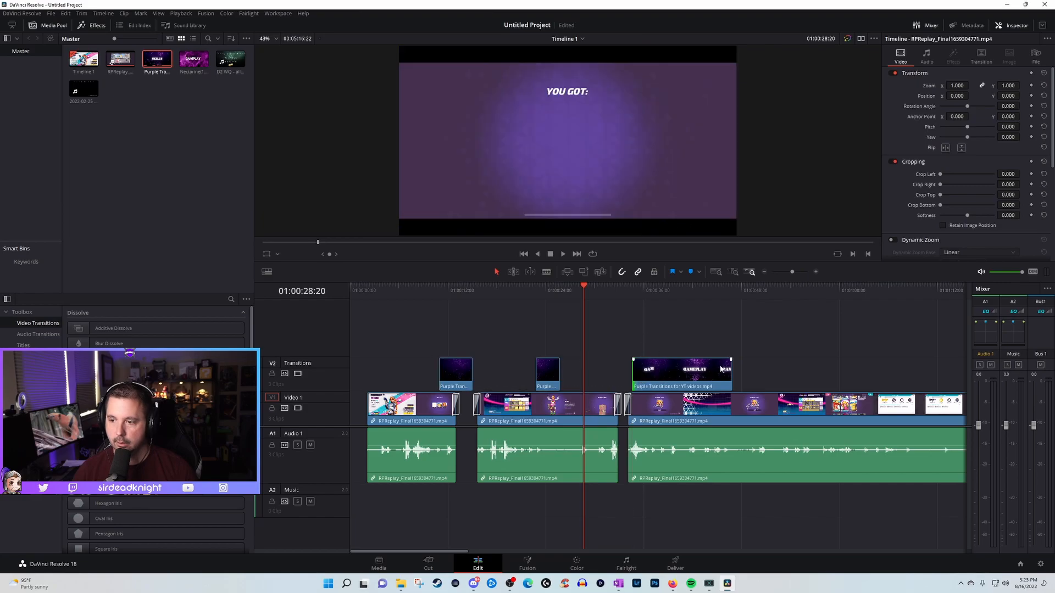
Trim the end of the Gameplay piece on the Transitions track to about the Skills piece's length and play it back.
drag(729, 371, 654, 361)
click(625, 291)
click(624, 304)
key(space)
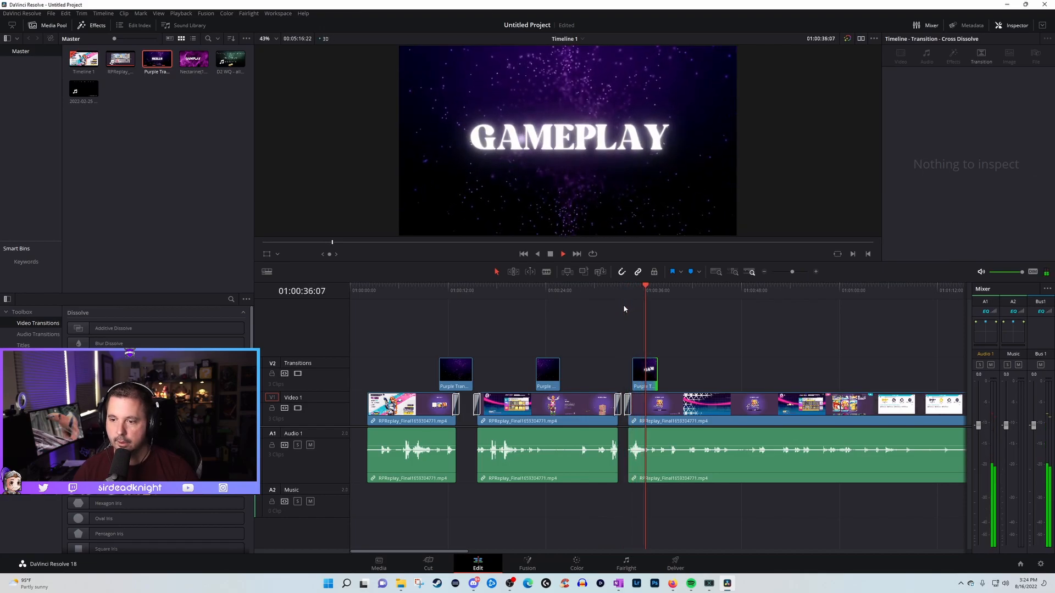
Play back the Skills and Skins transitions, trimming the end of the Skins piece to just past the end of the first gameplay clip.
click(527, 291)
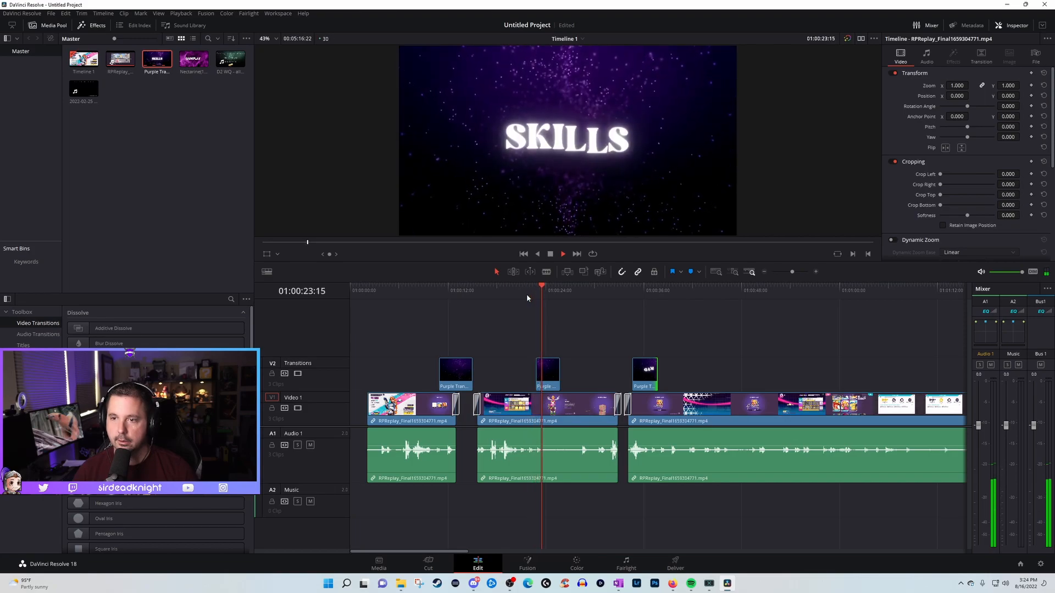
click(433, 291)
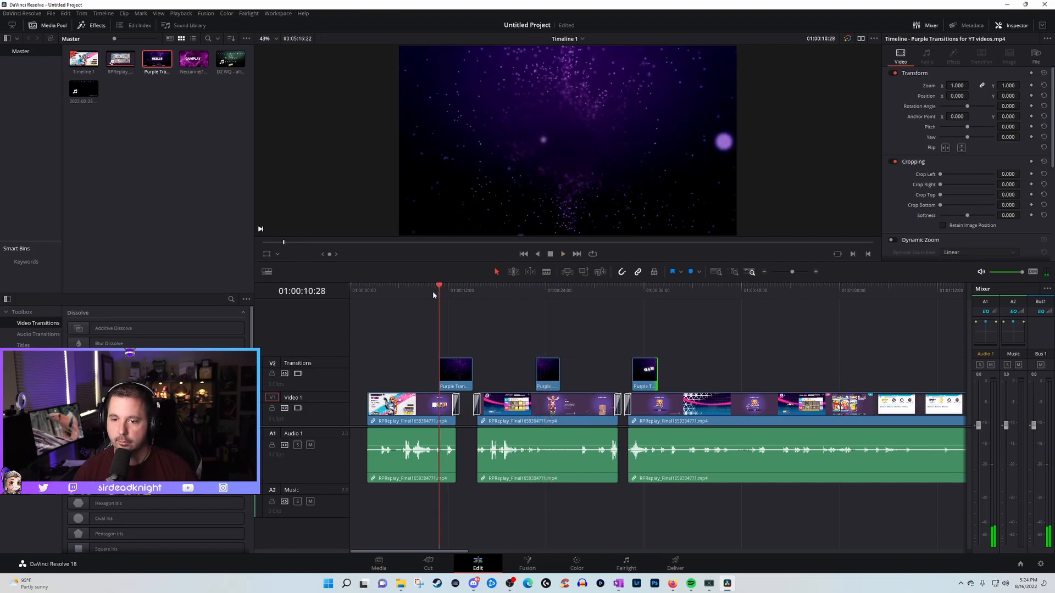
key(space)
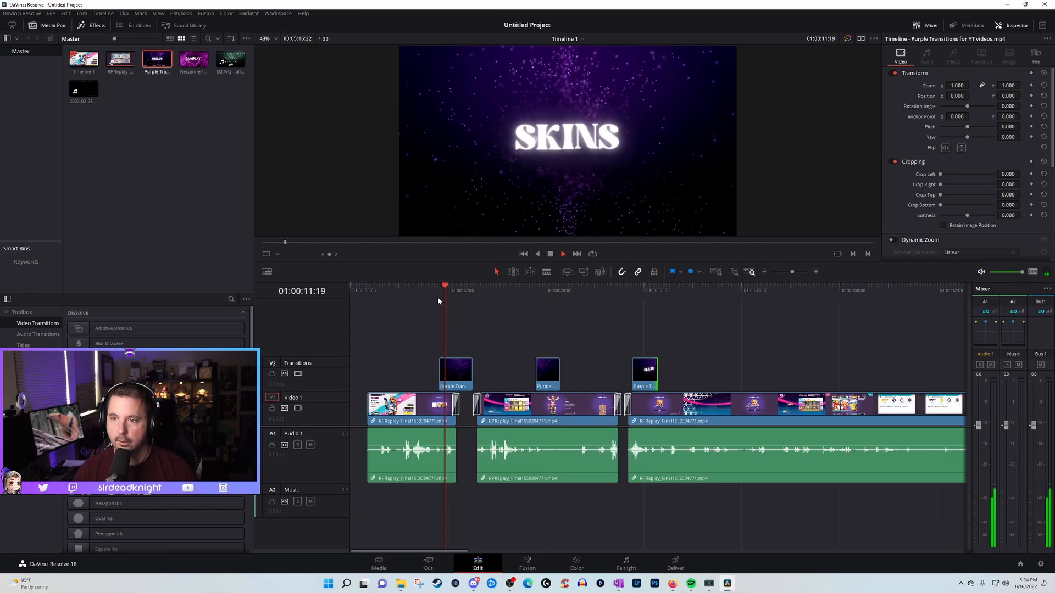
drag(470, 368, 460, 373)
click(438, 292)
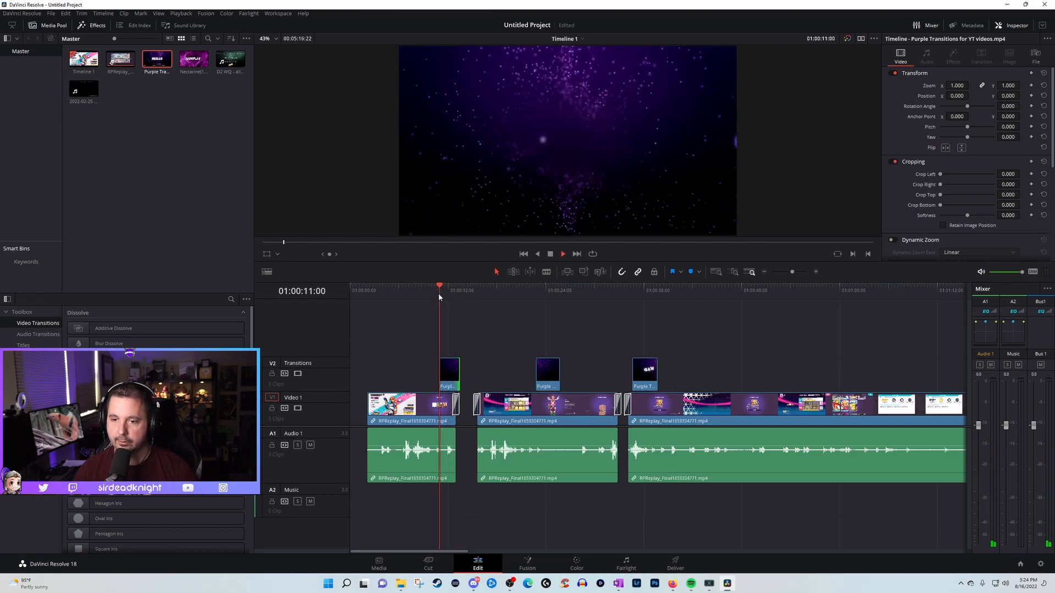
key(space)
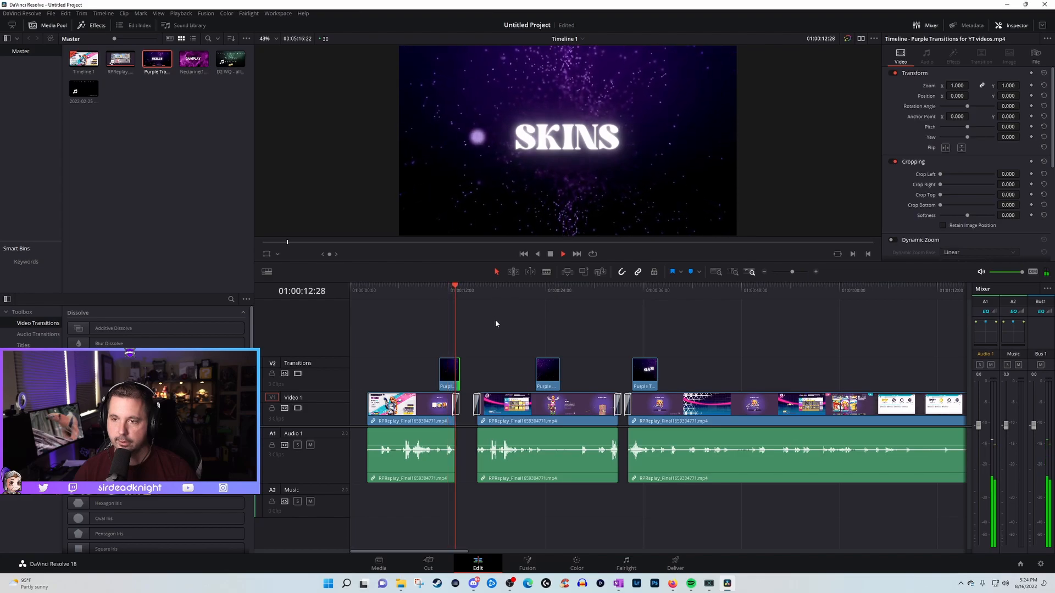
Play back the Gameplay transition from the gap before the third gameplay clip.
click(625, 292)
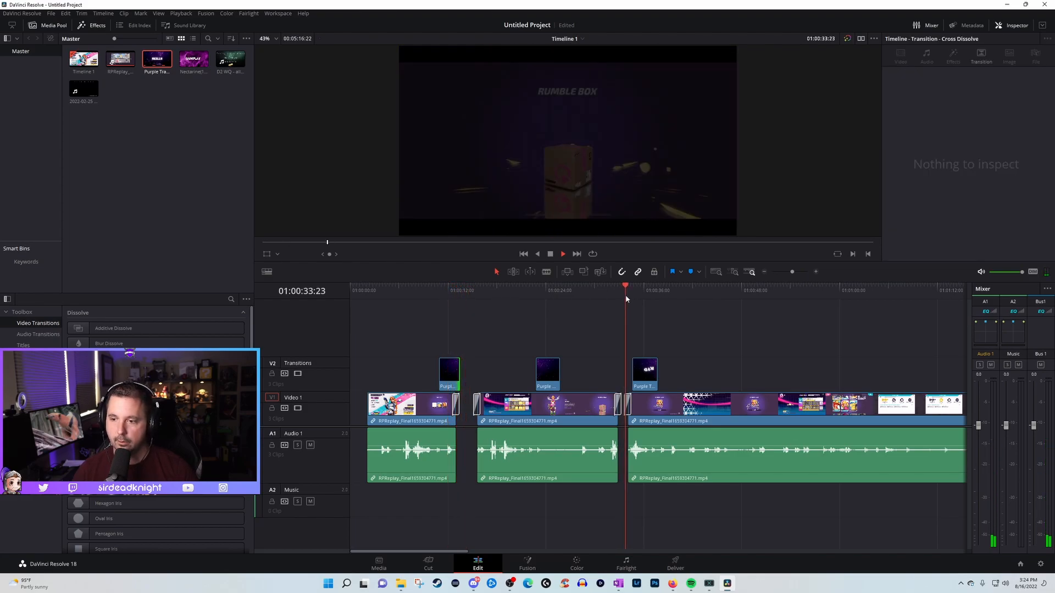
key(space)
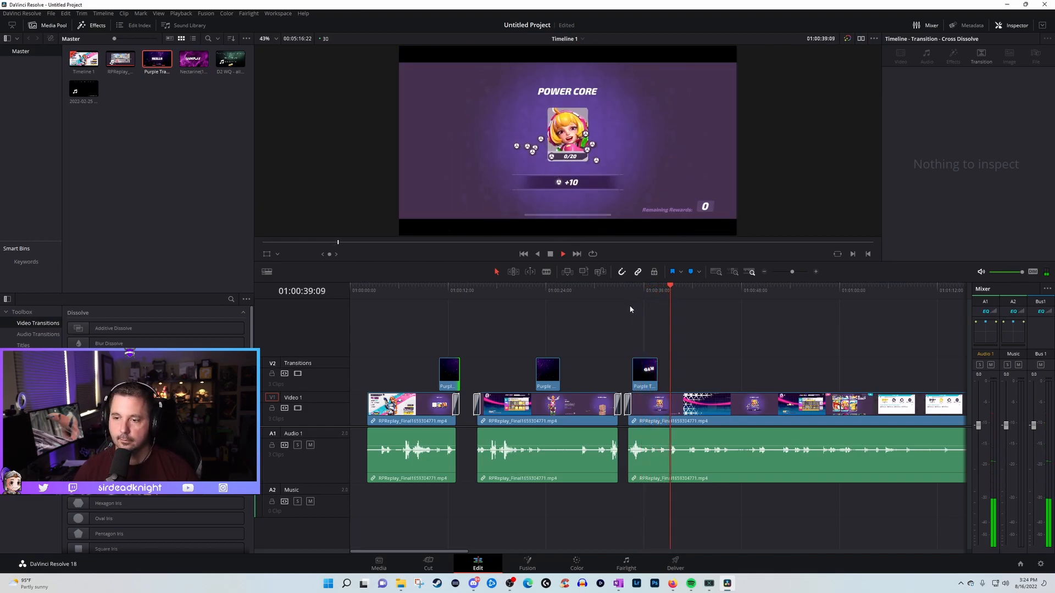
click(626, 305)
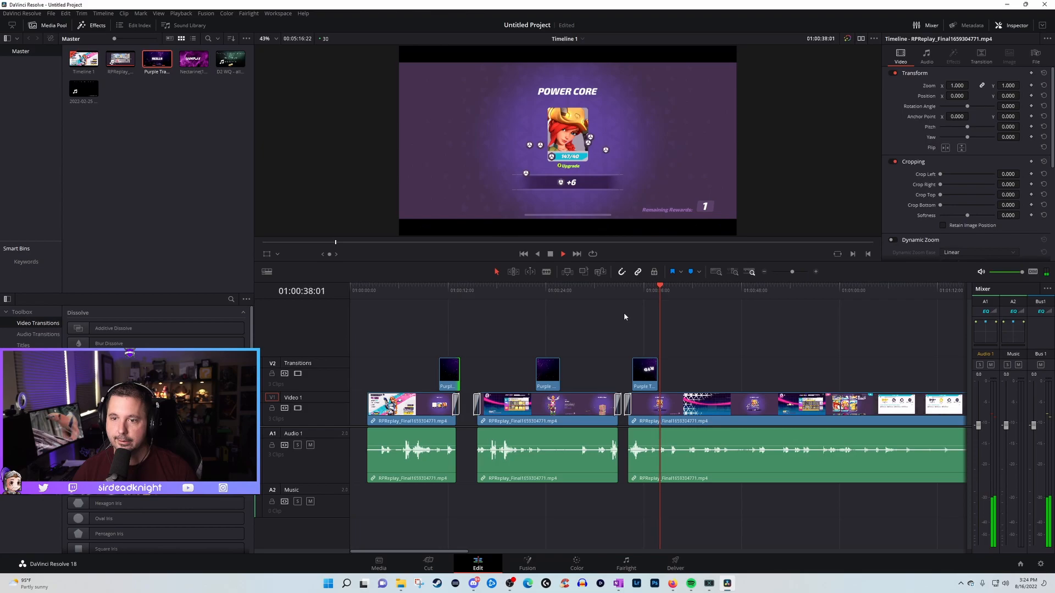
key(space)
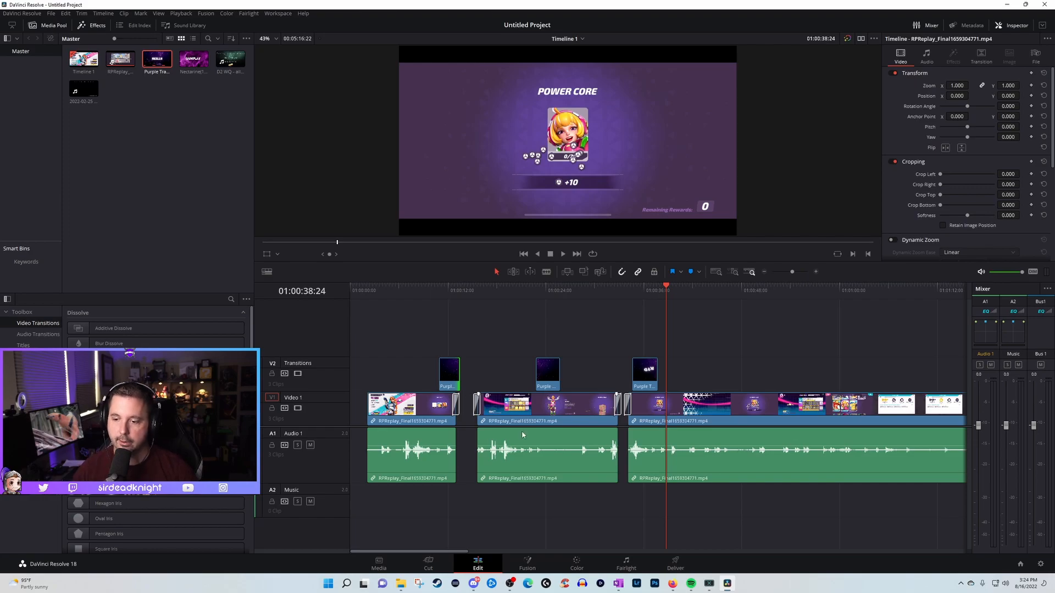
Switch to the Purple Transitions for YT videos design in Canva and look over its Skins and Skills pages.
click(654, 536)
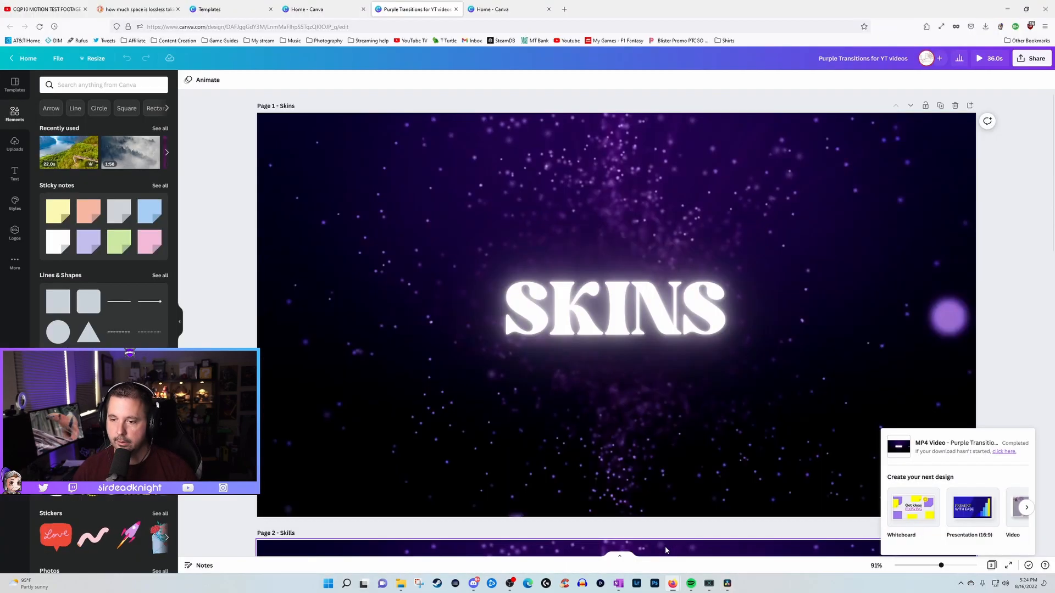
click(218, 213)
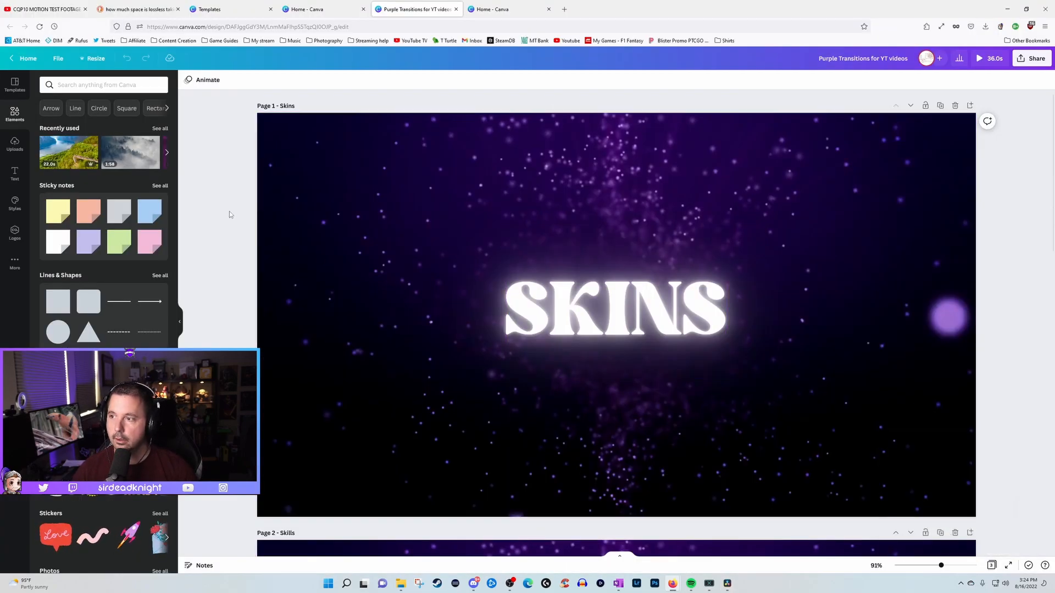
scroll(234, 218, down, 10)
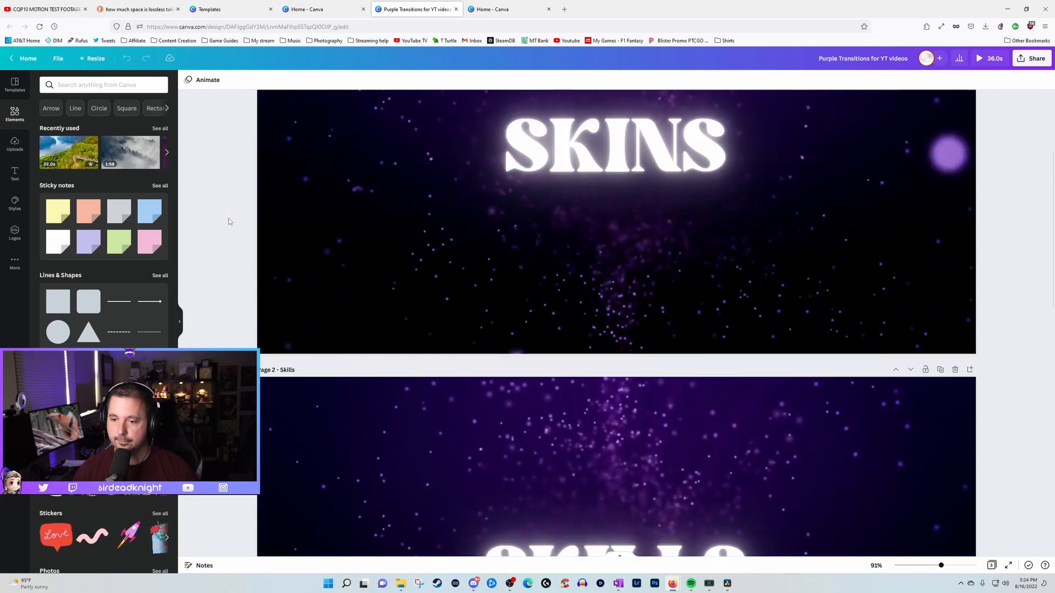
scroll(226, 222, up, 10)
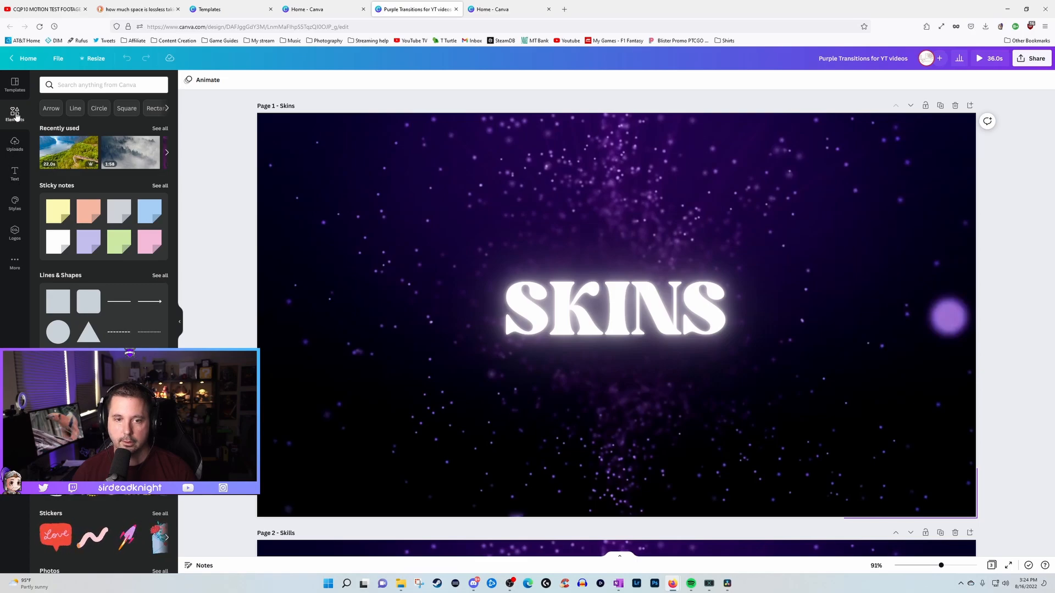
Search the elements for "gaming" and limit the results to photos.
click(85, 86)
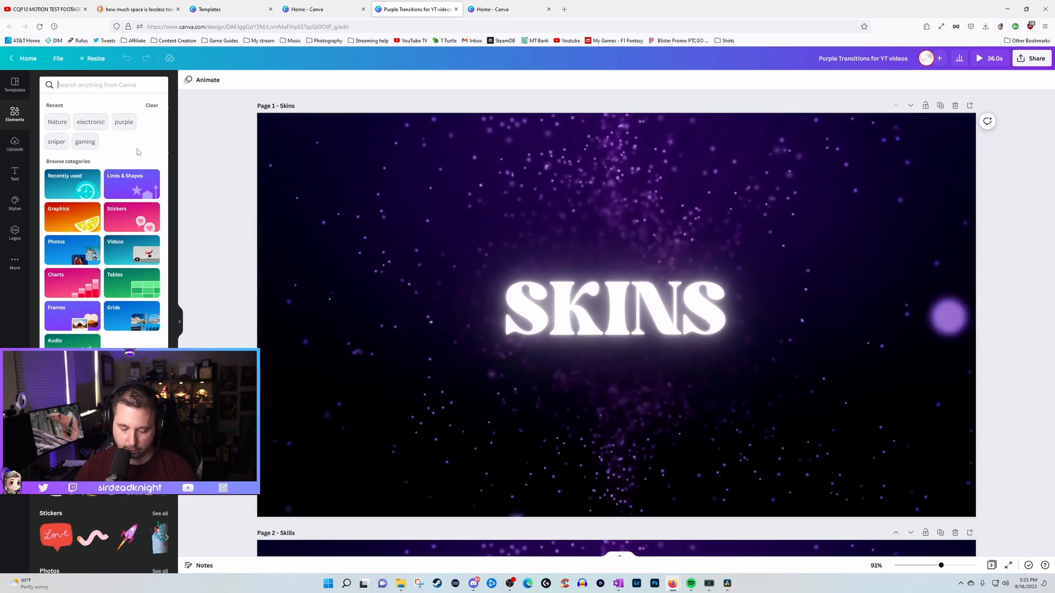
text(gaming)
key(Return)
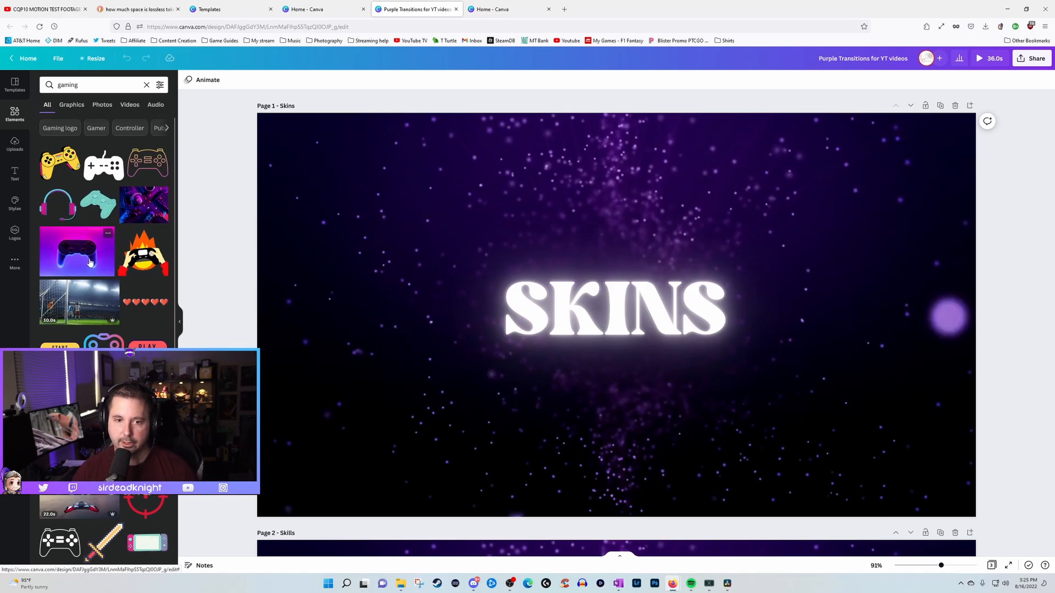
scroll(82, 297, down, 4)
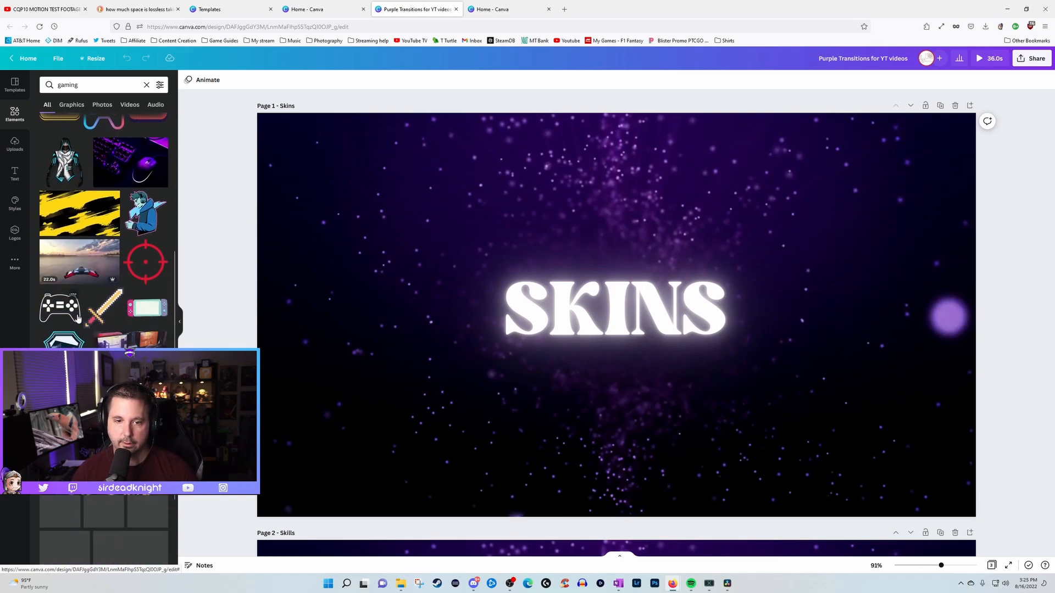
scroll(78, 307, up, 4)
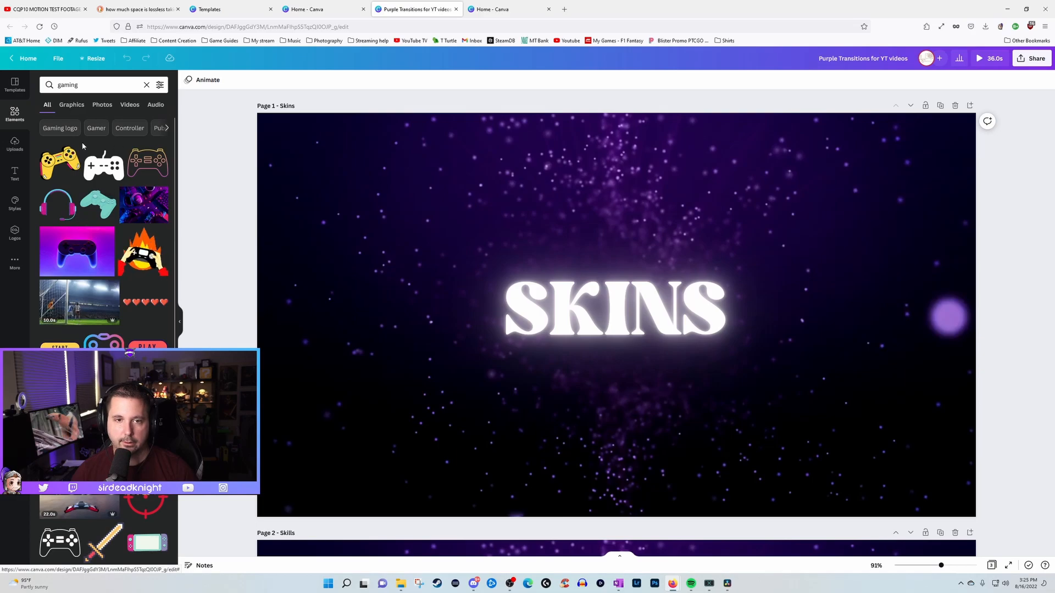
click(71, 104)
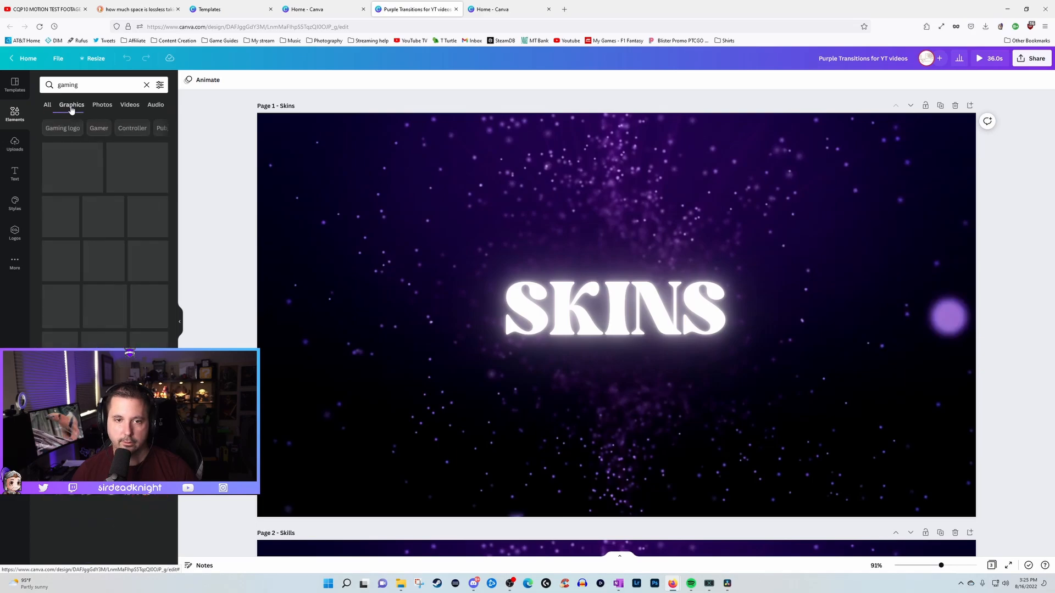
click(102, 105)
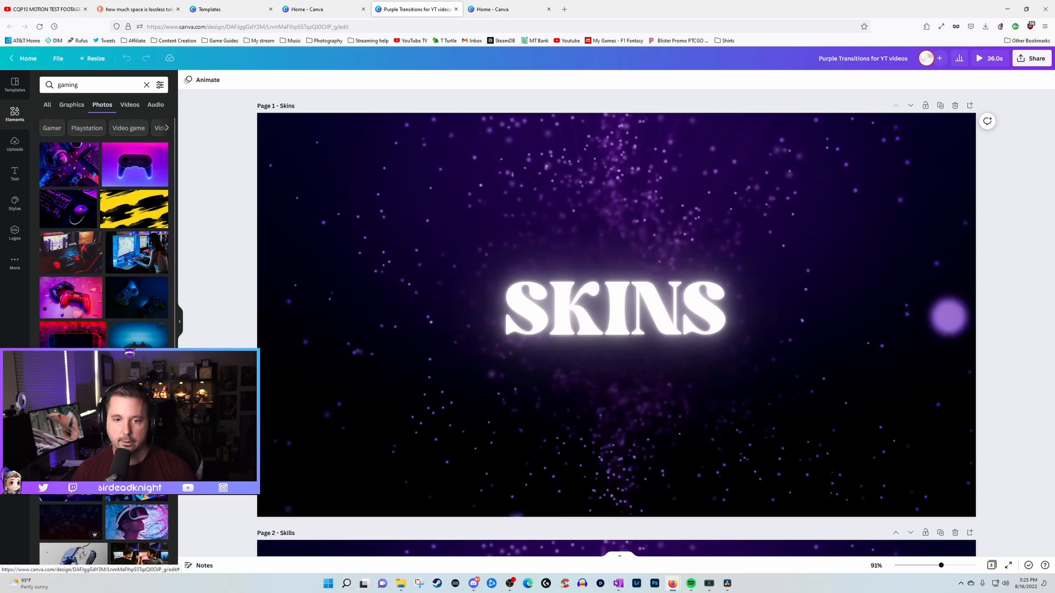
Add the blue game controller photo to the Skins page and make it the page background.
click(130, 343)
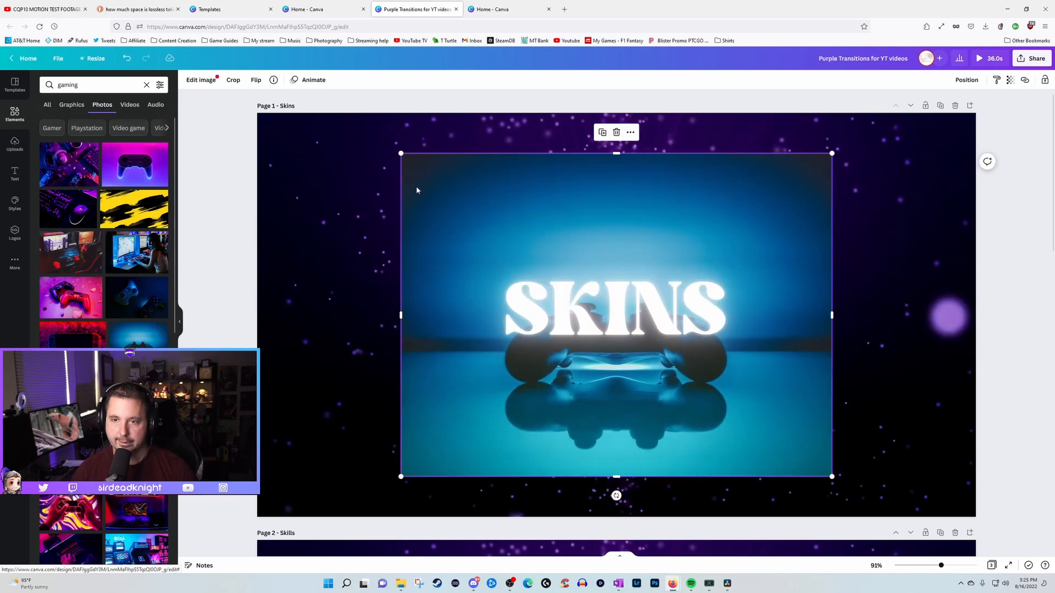
right_click(424, 203)
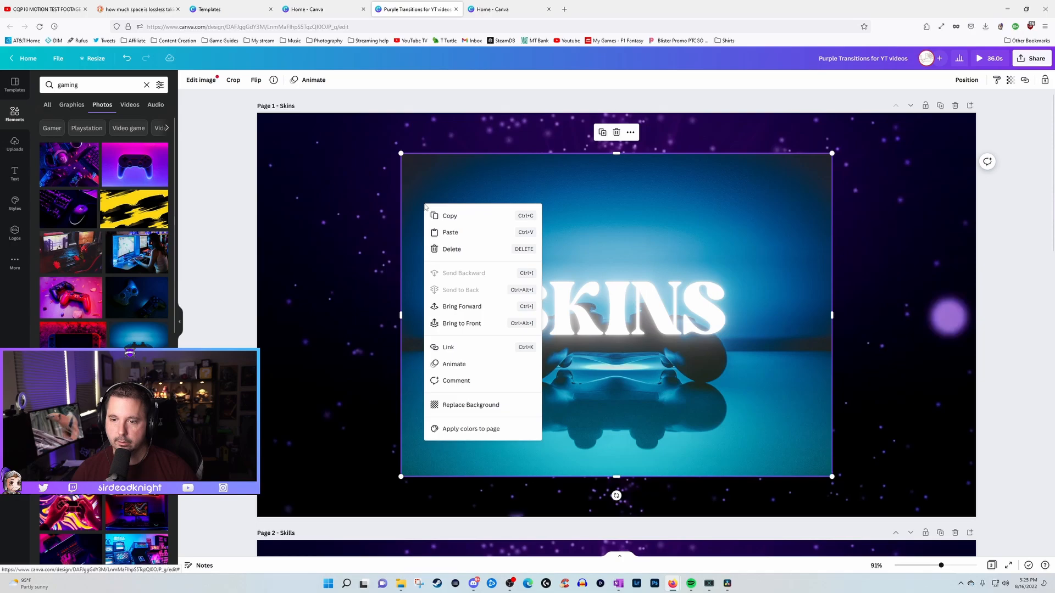
click(471, 405)
click(505, 346)
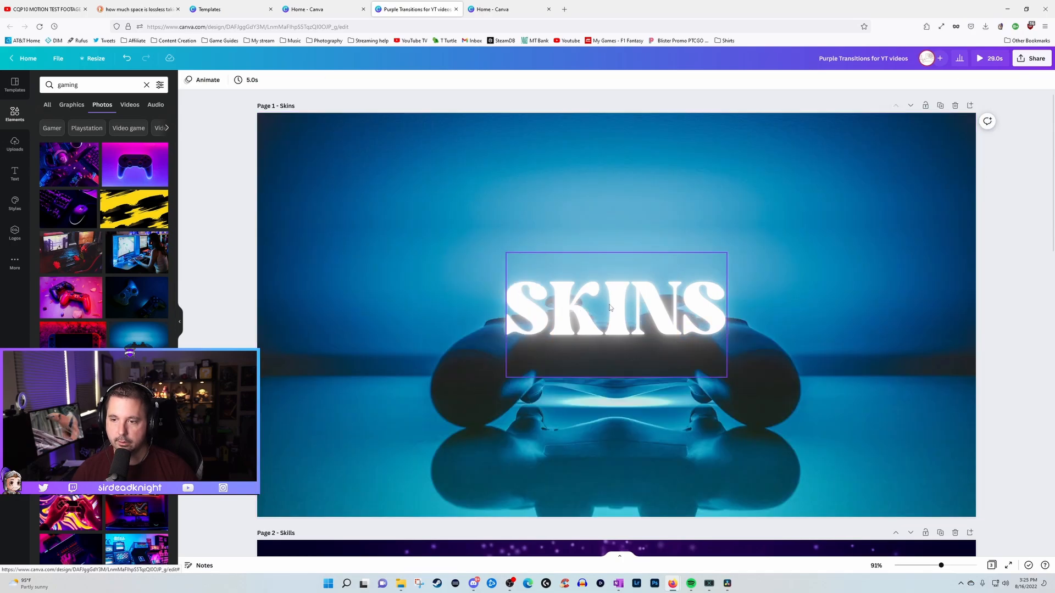
Move the page 1 title above the controller and change its text to "Controllers".
drag(616, 318, 616, 225)
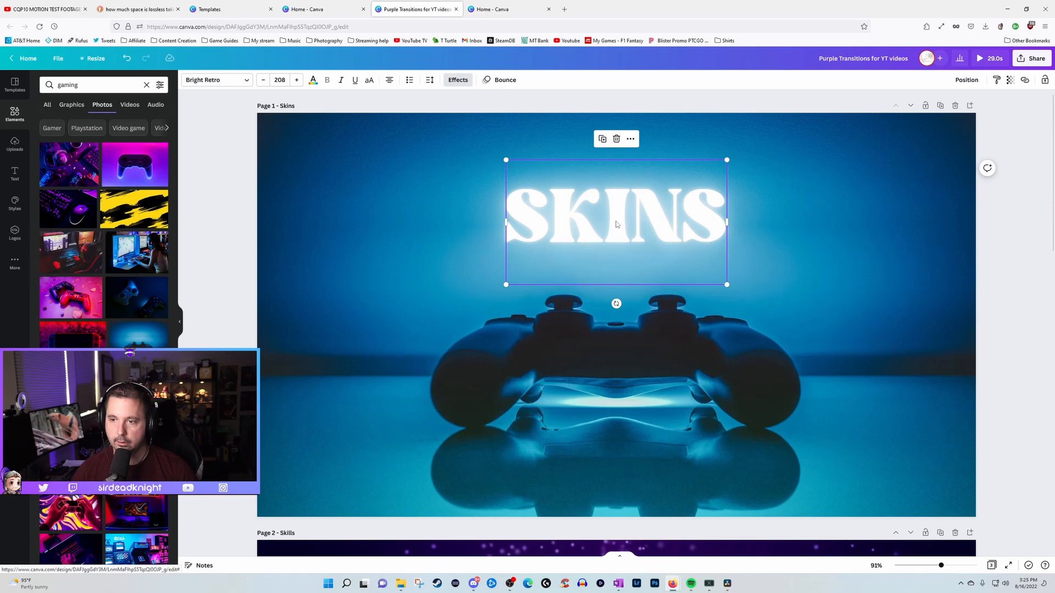
double_click(616, 222)
text(Controlers)
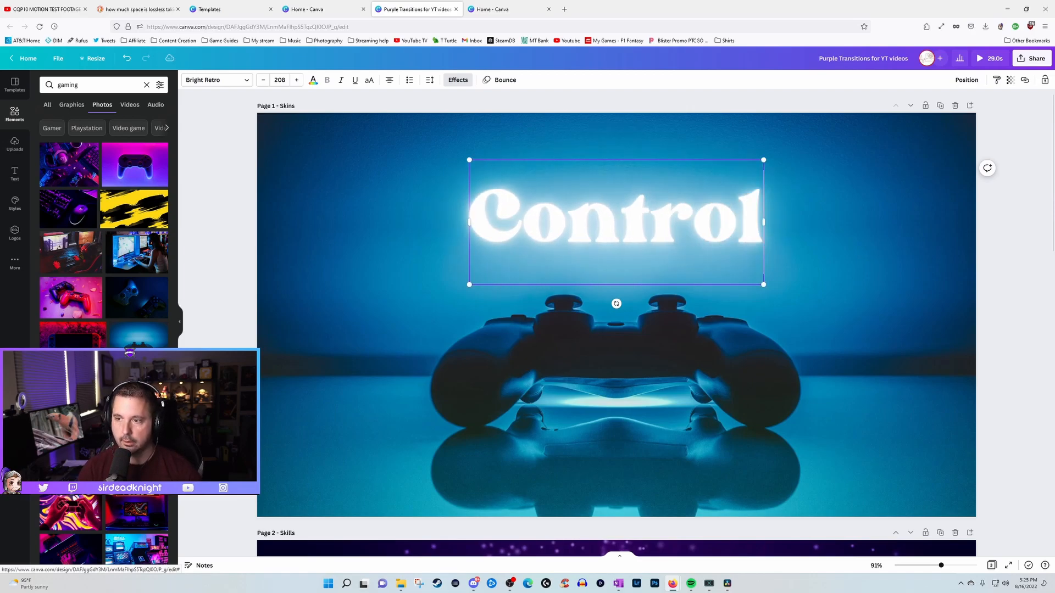
key(BackSpace)
key(BackSpace)
key(BackSpace)
text(lers)
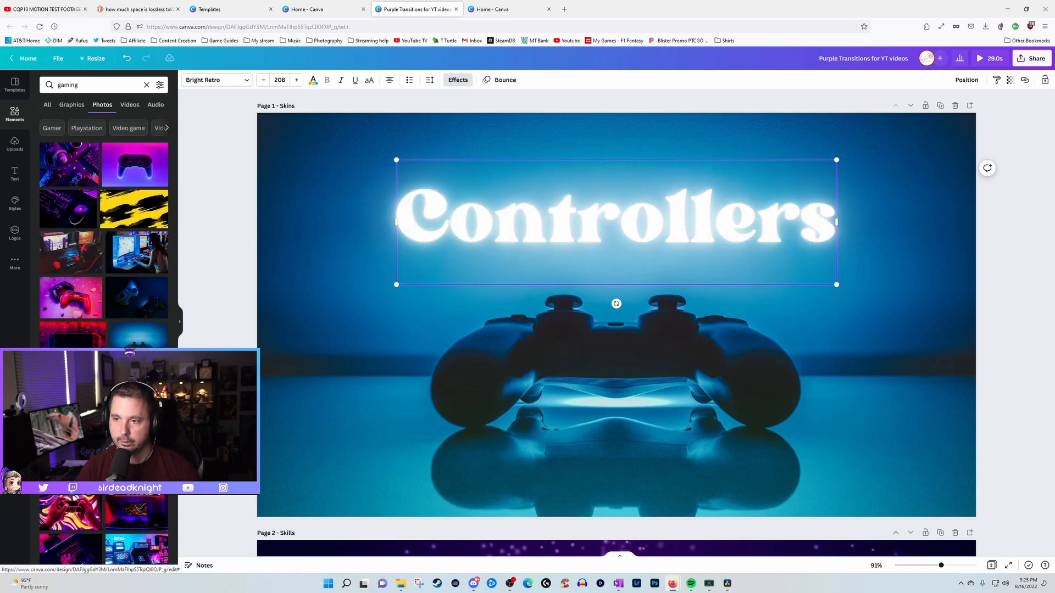
click(275, 189)
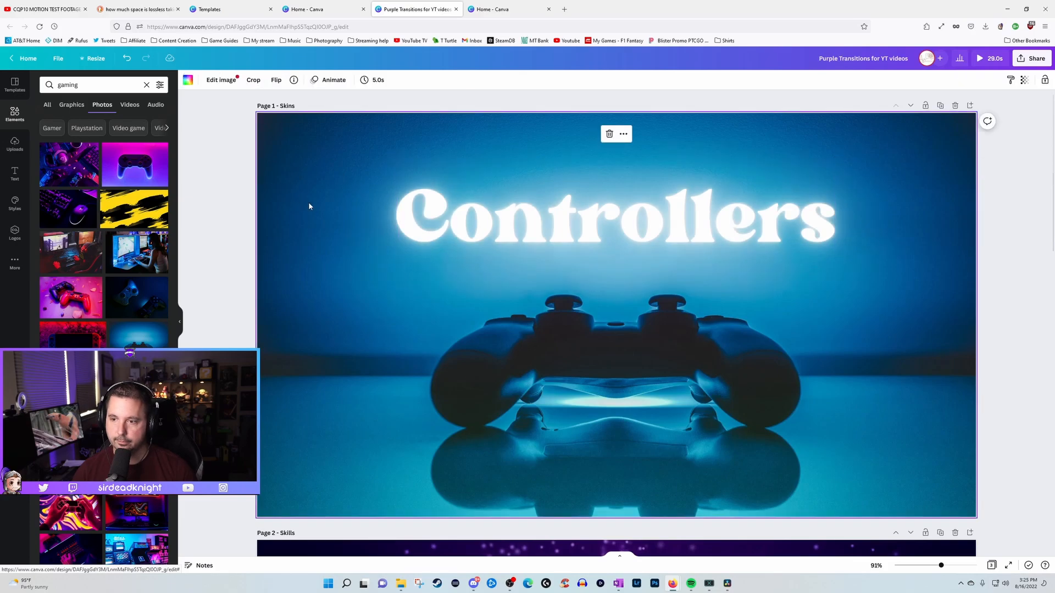
Replace the title text on page 1 with "Sticks".
click(555, 212)
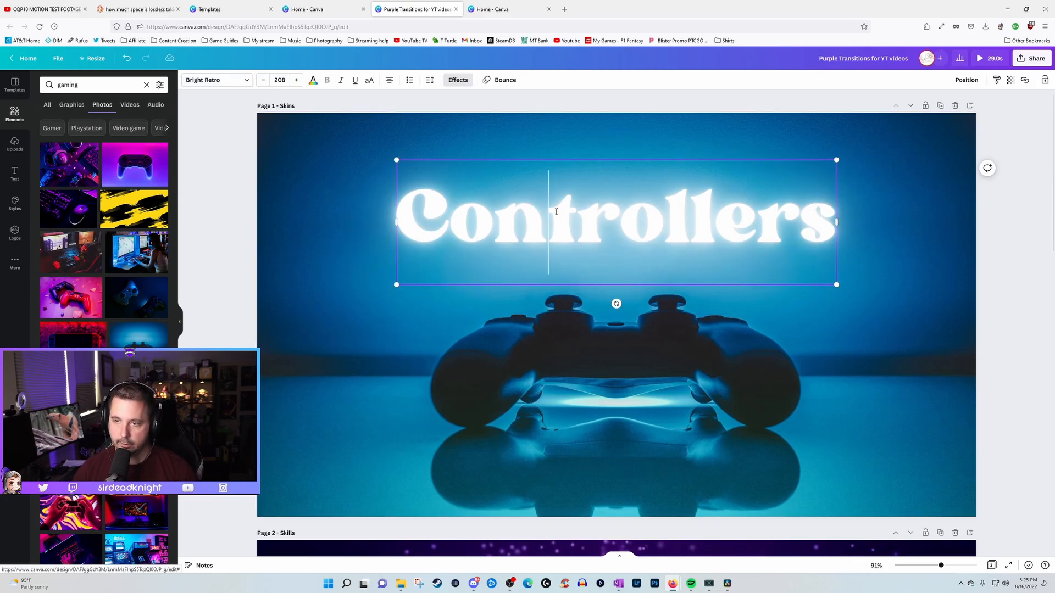
double_click(556, 211)
text(Sticks)
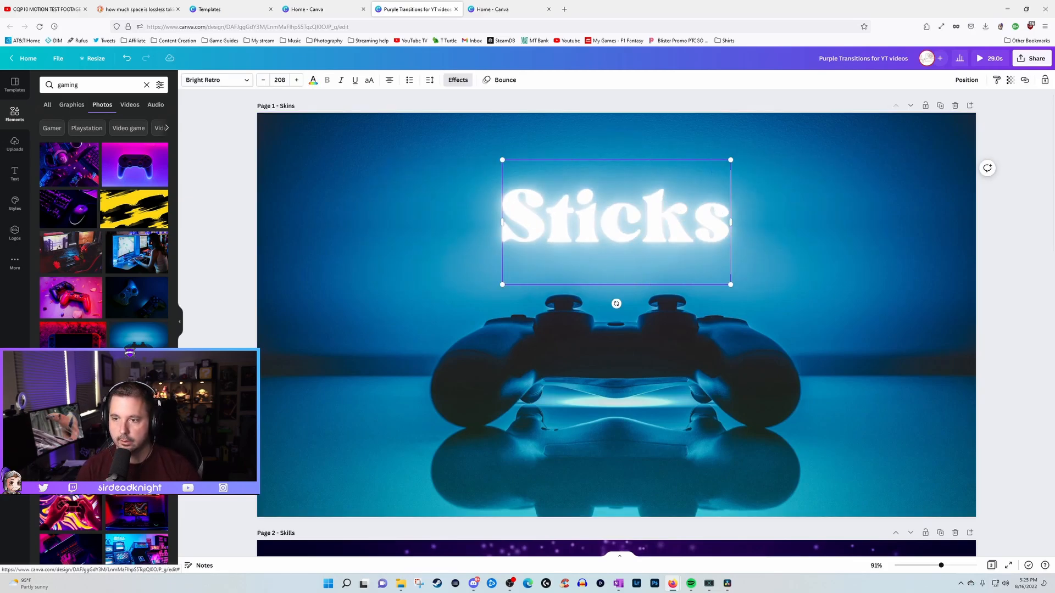
click(239, 230)
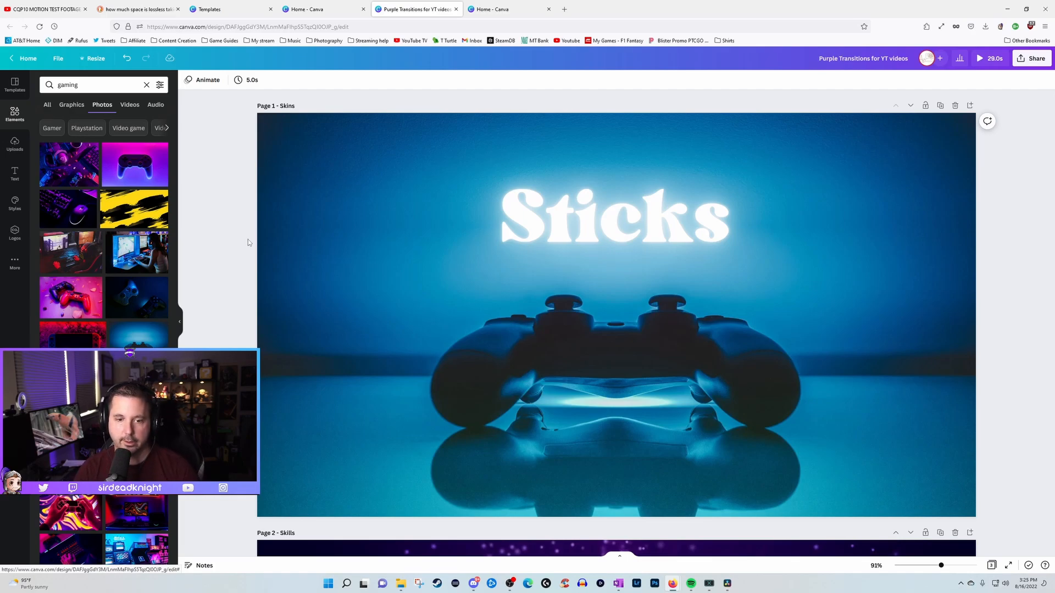
Add the photo of a woman gaming at a PC to page 1, enlarge it slightly and position it over the background.
click(154, 257)
click(493, 285)
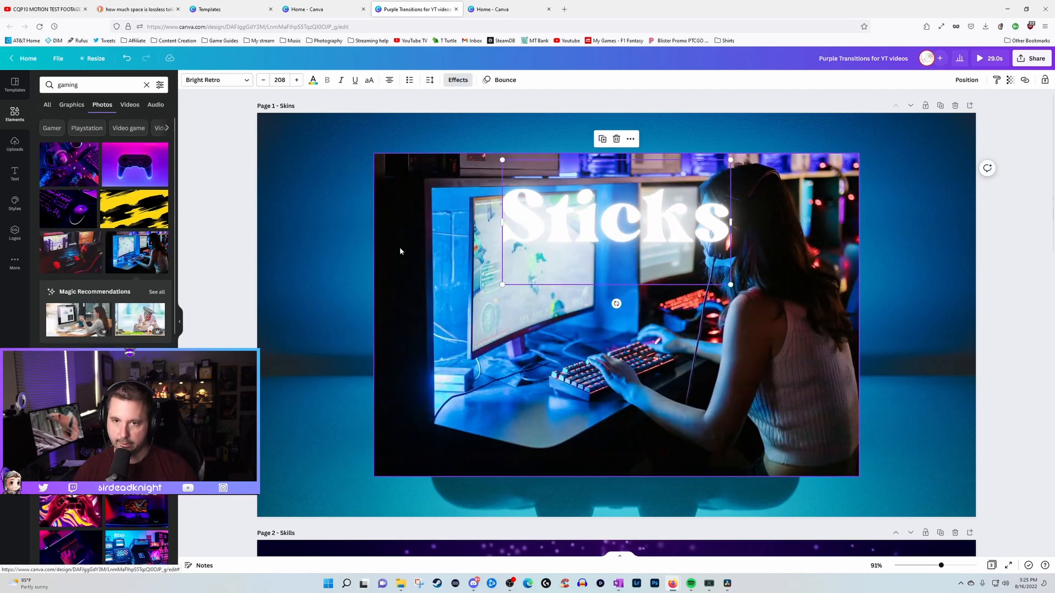
mouse_move(420, 276)
mouse_down()
mouse_move(301, 238)
mouse_move(404, 280)
mouse_up()
drag(354, 154, 310, 128)
drag(392, 215, 399, 234)
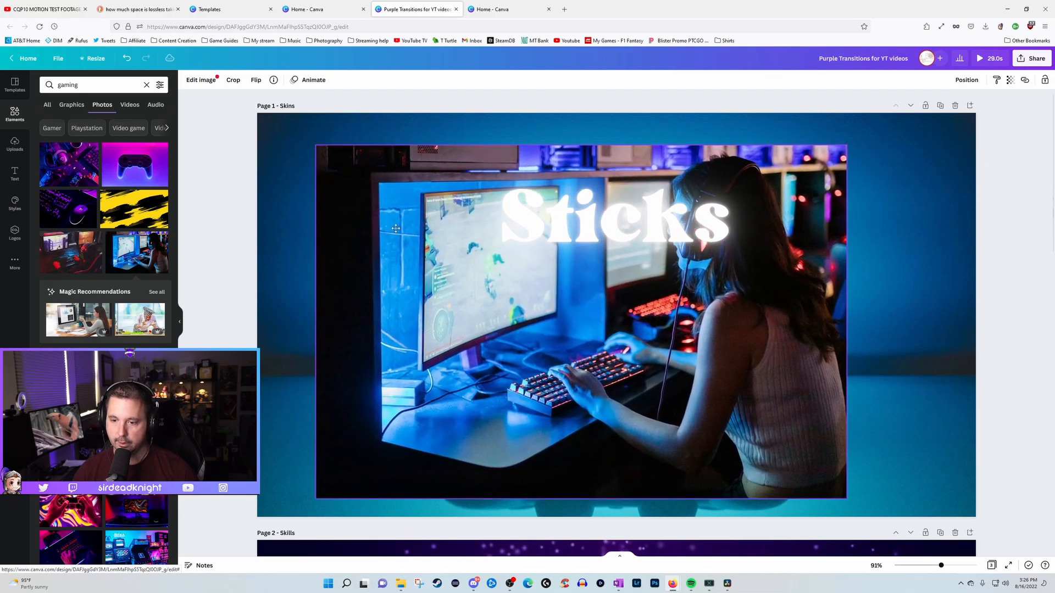
Move the page 1 title to the photo's upper left and change its text to "Gaming Arcades" in a widened text box.
click(501, 219)
drag(501, 220, 326, 192)
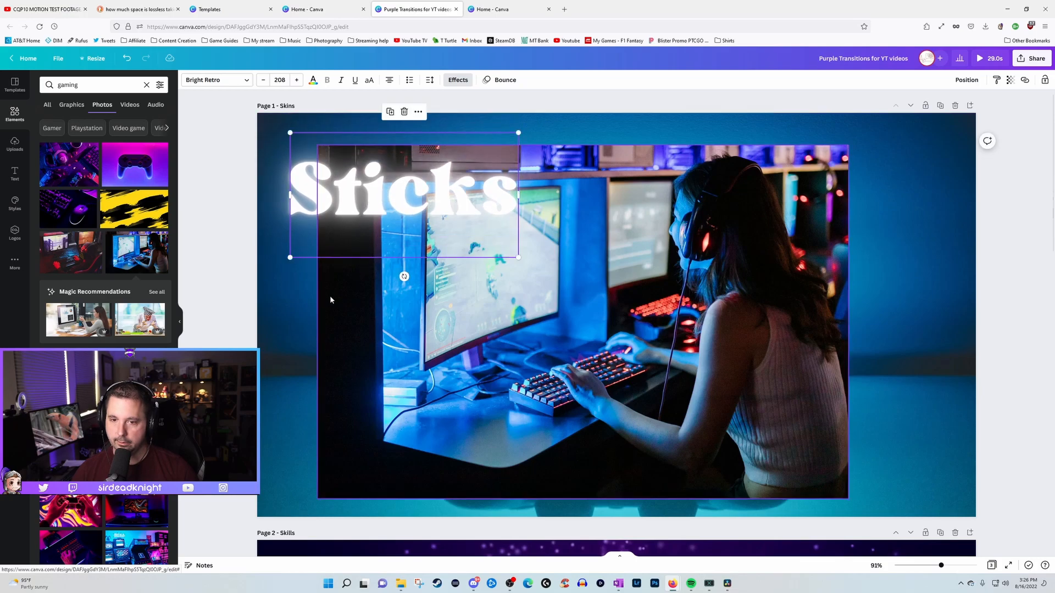
double_click(395, 201)
text(Gaming ar)
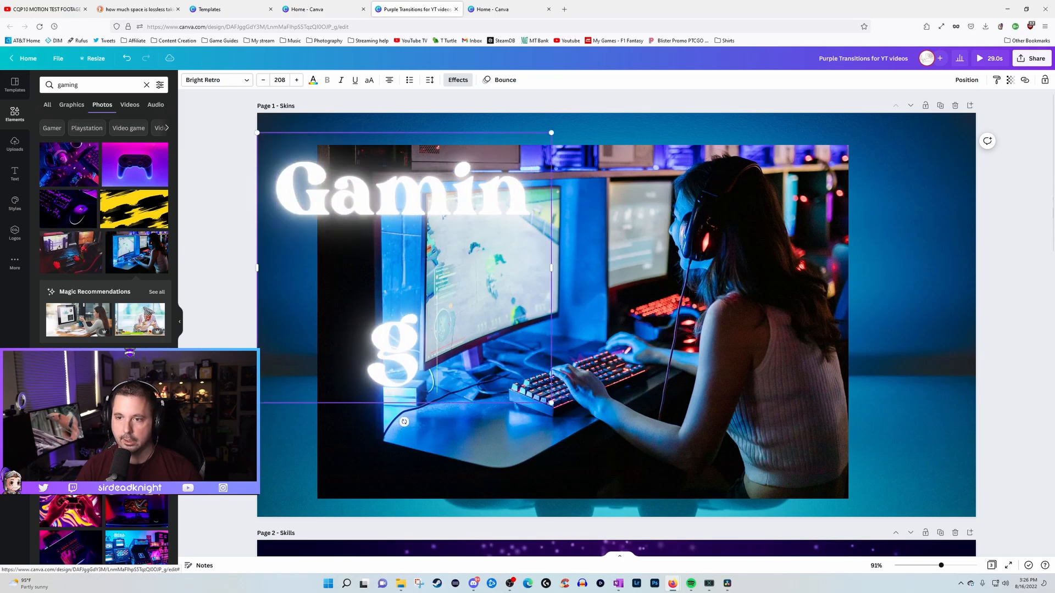
key(BackSpace)
key(BackSpace)
key(BackSpace)
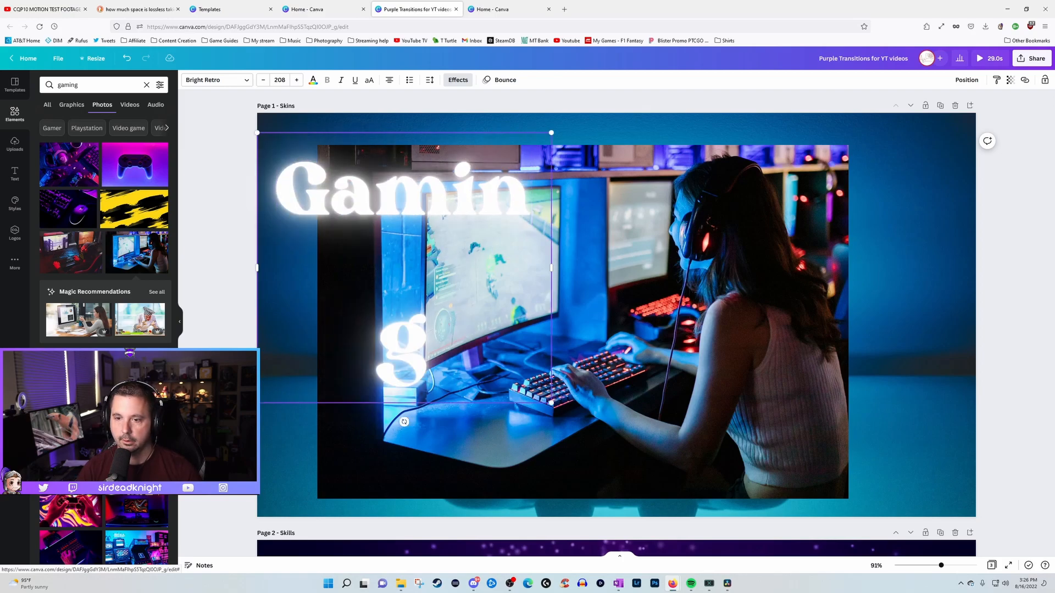
text(Arcade)
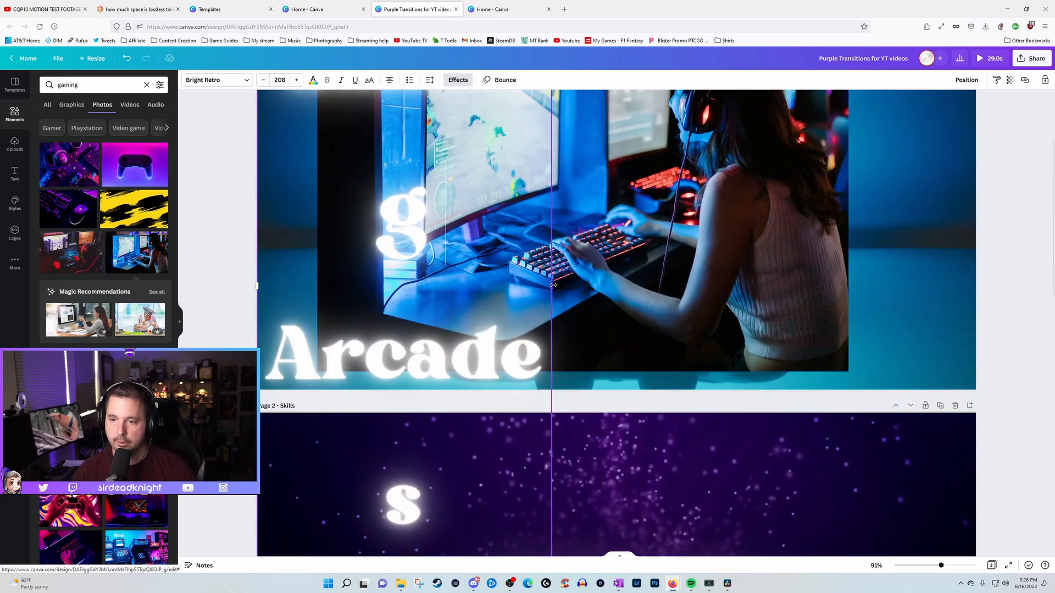
text(s)
scroll(628, 269, up, 3)
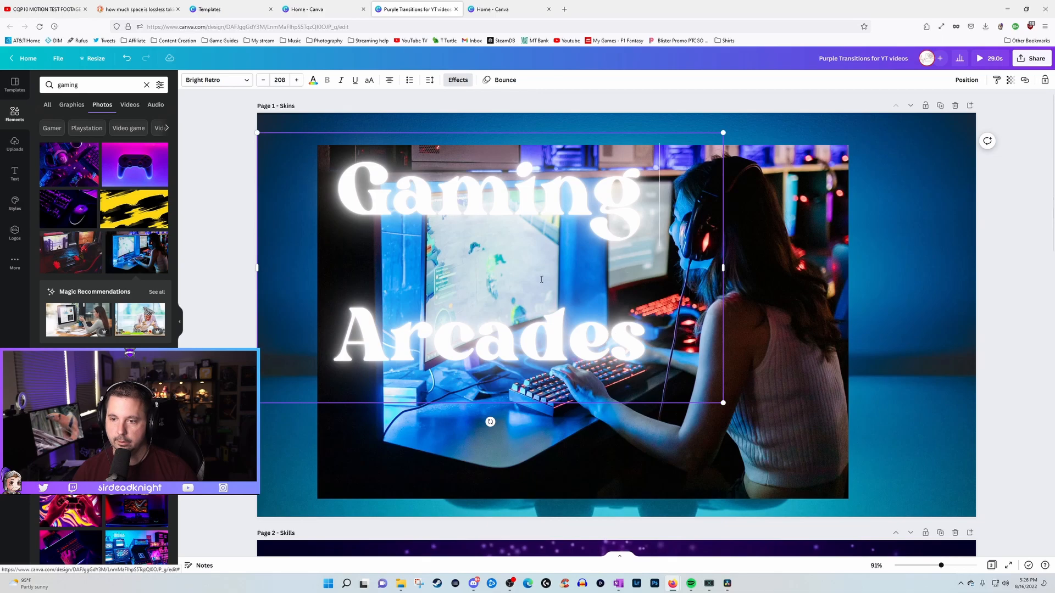
Recolour the entire "Gaming Arcades" title dark blue.
drag(543, 279, 610, 329)
click(555, 340)
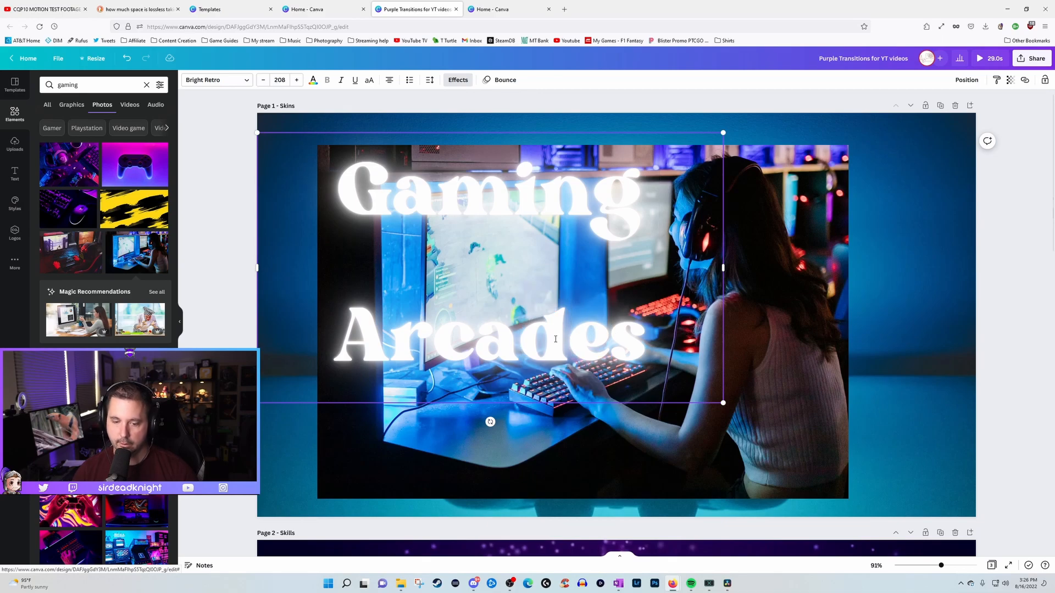
key(ctrl+a)
click(313, 81)
click(137, 183)
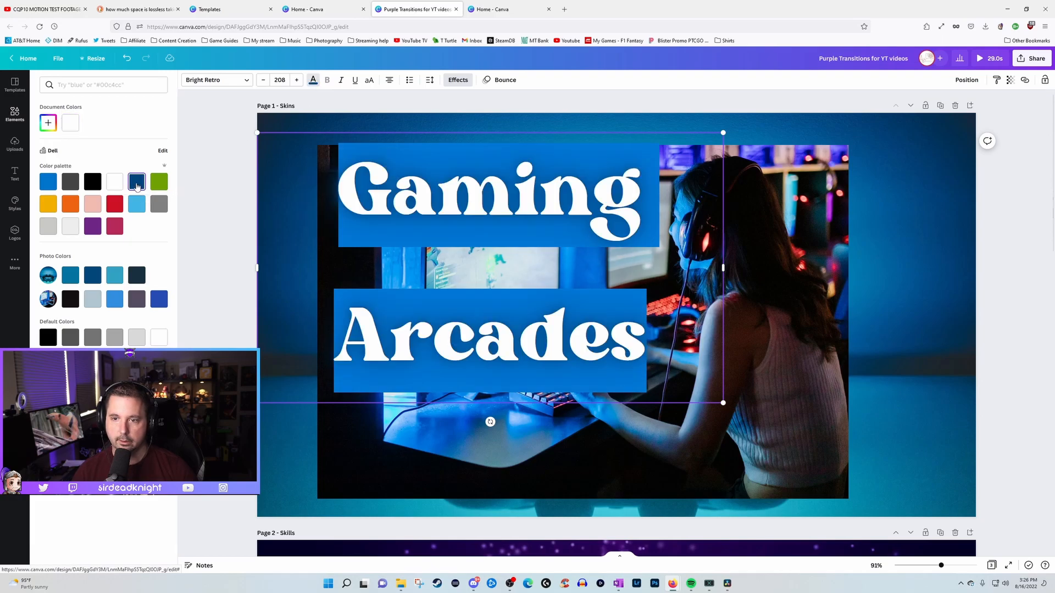
click(348, 204)
Recolour the entire "Gaming Arcades" title purple from the color palette.
double_click(570, 211)
key(ctrl+a)
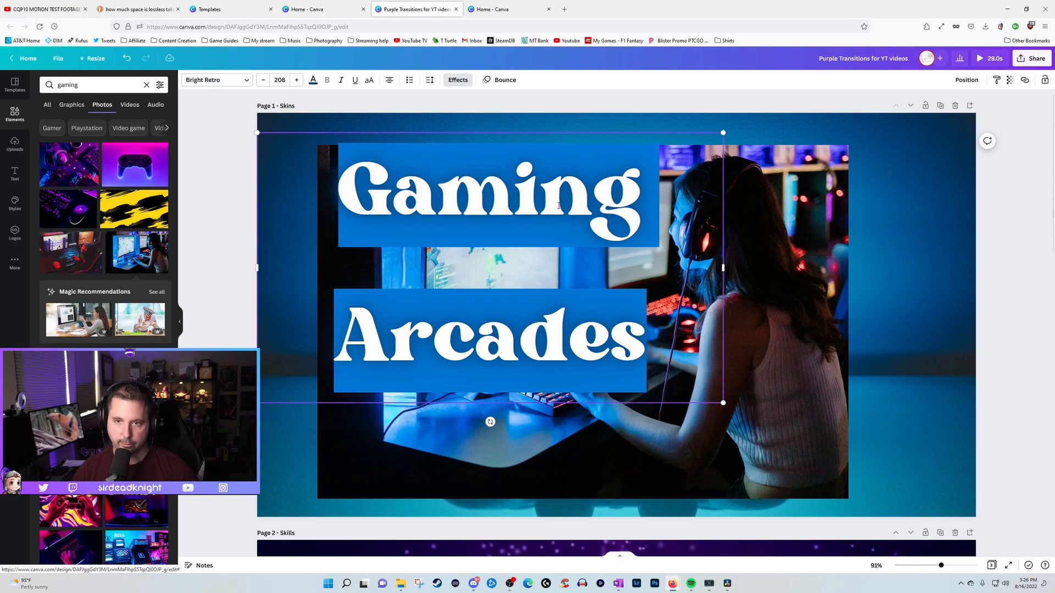
click(315, 81)
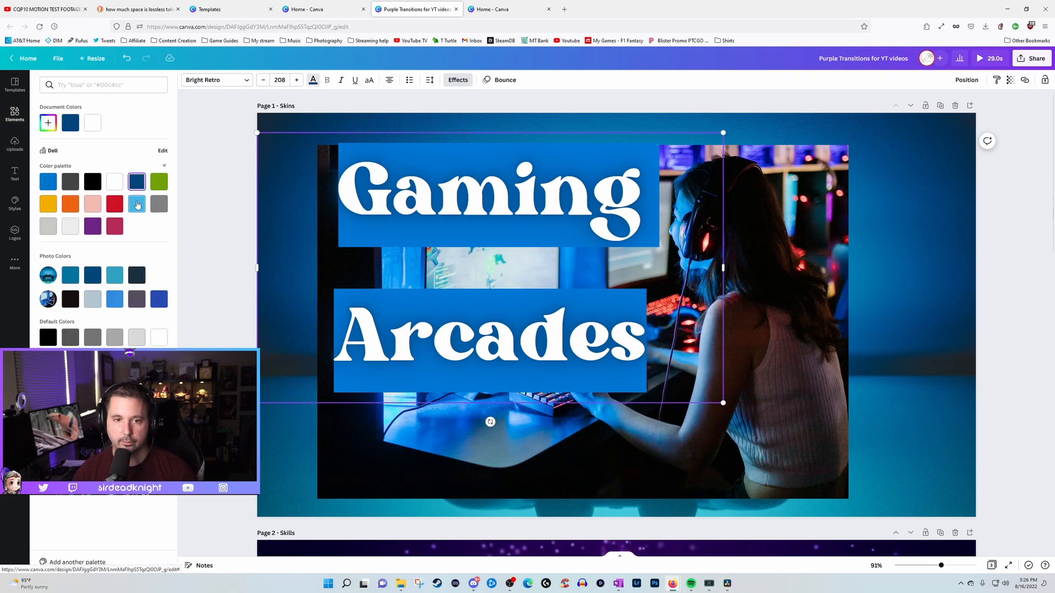
click(93, 227)
key(Escape)
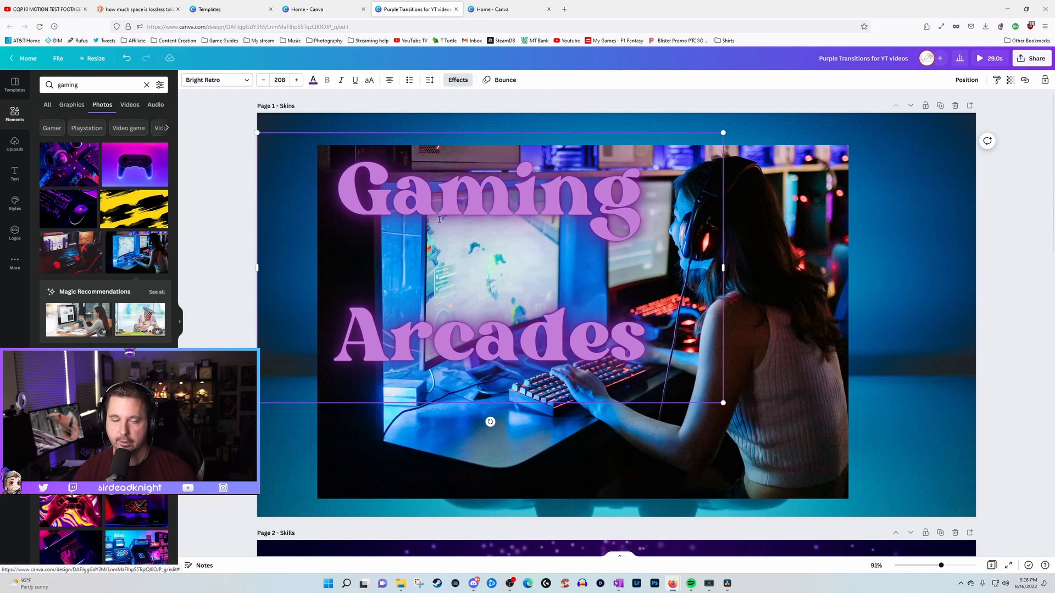
Replace the title's Neon effect with the Background effect.
click(458, 80)
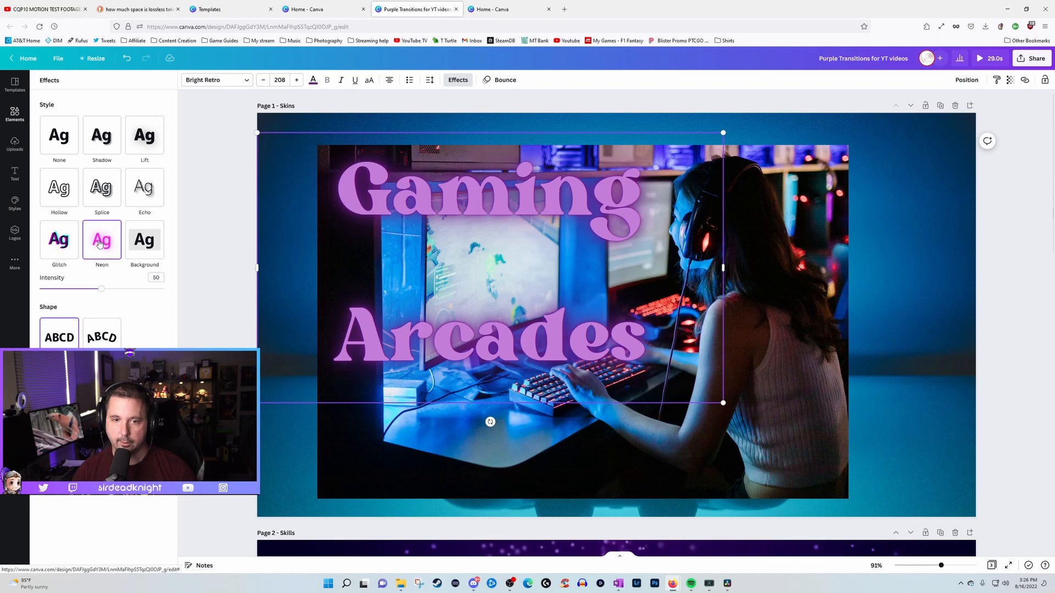
click(147, 243)
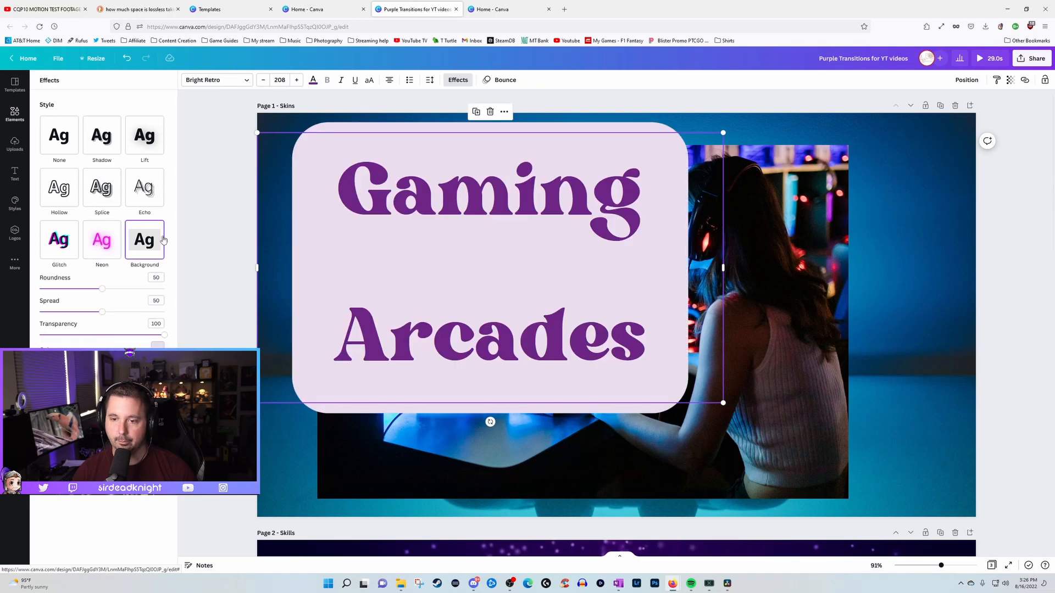
click(900, 236)
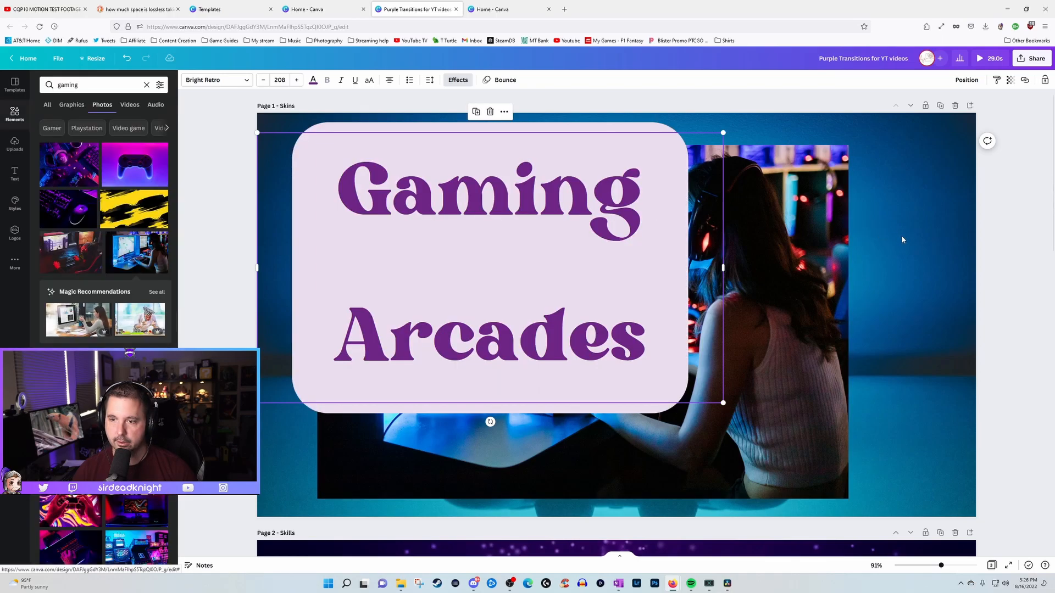
click(779, 246)
click(639, 255)
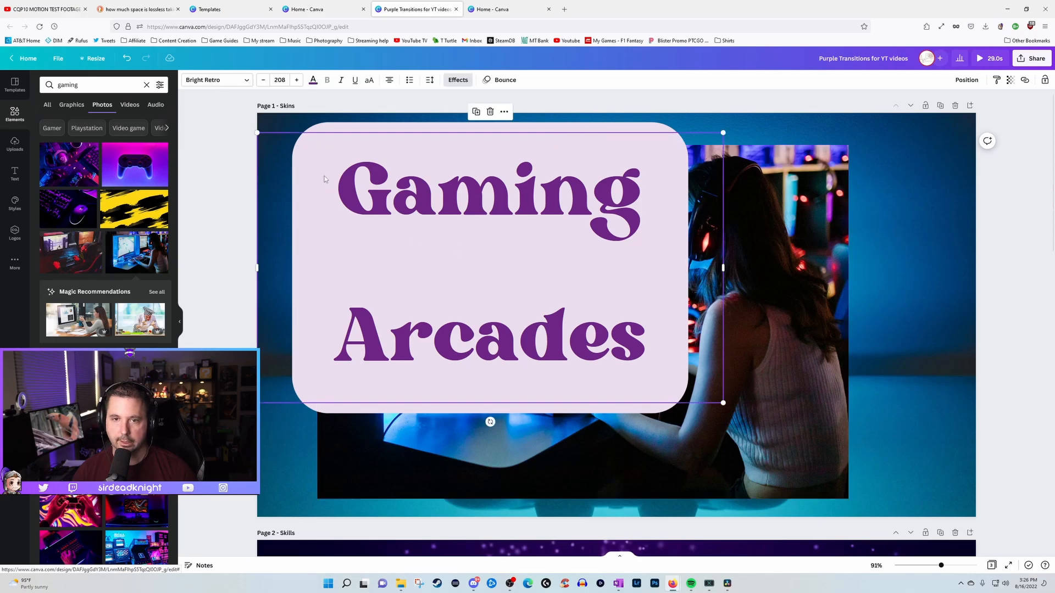
Set the title's background effect to light blue with transparency 30 and move the title down over the monitor.
click(458, 80)
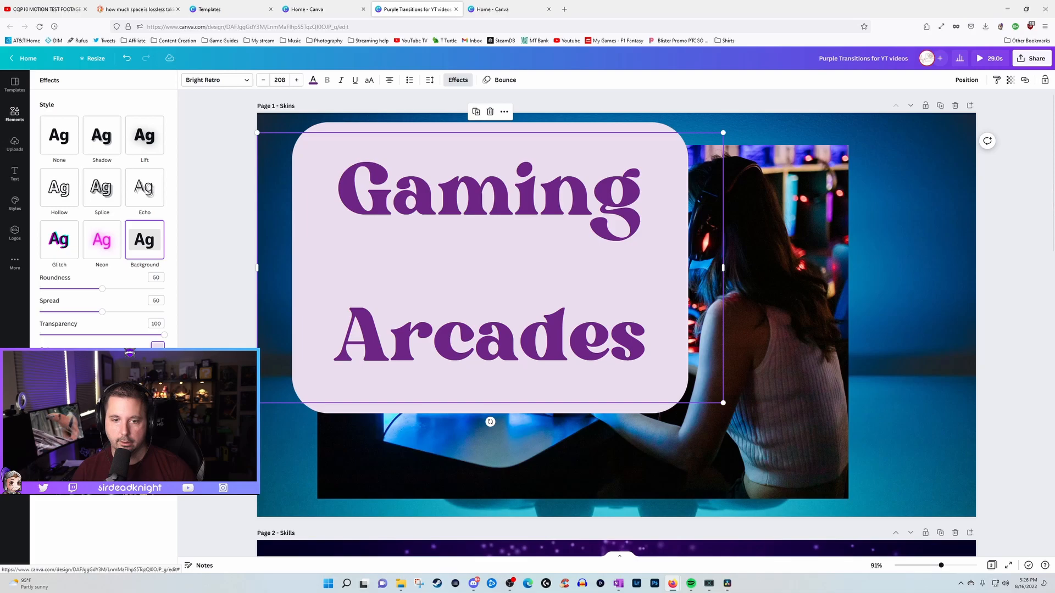
click(105, 418)
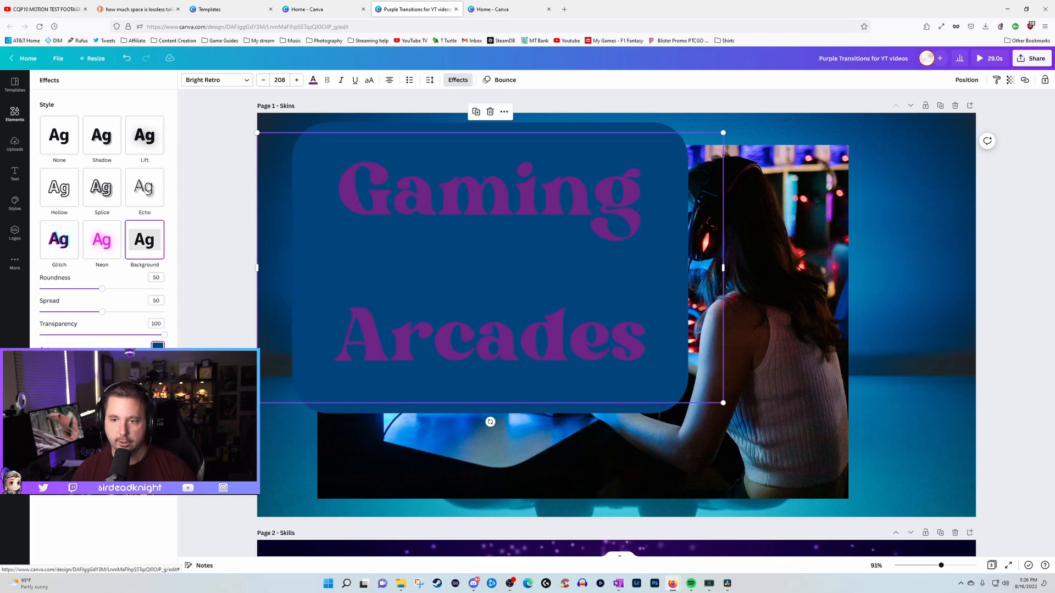
click(105, 417)
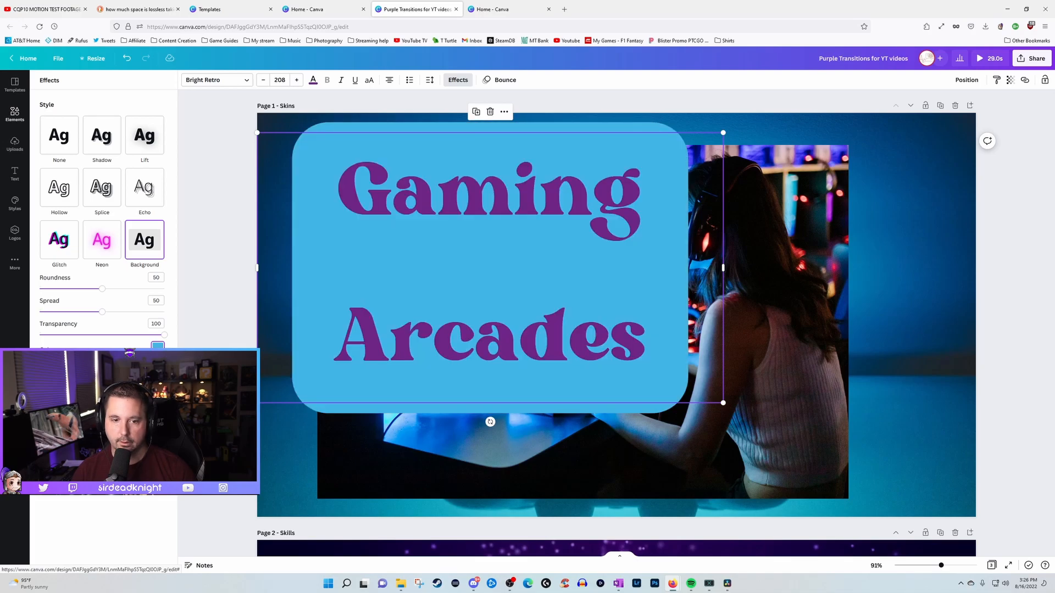
drag(164, 334, 77, 340)
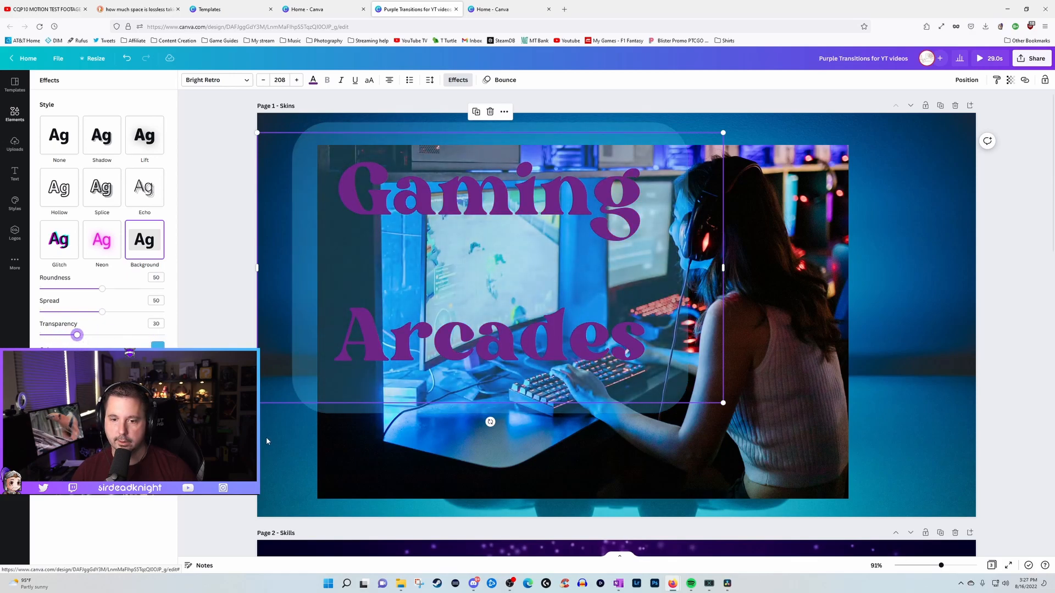
click(283, 438)
click(349, 385)
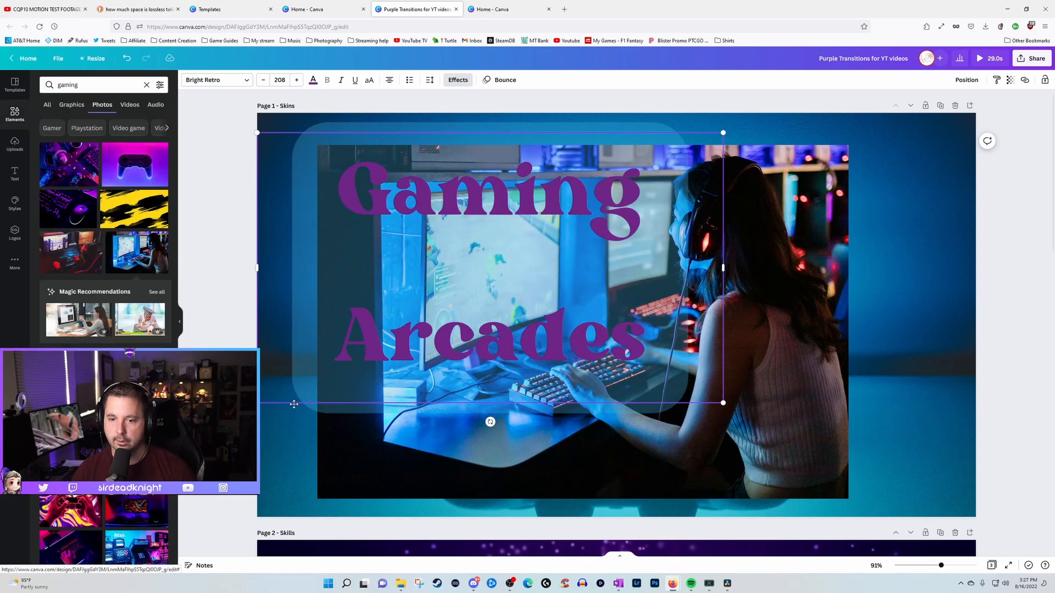
drag(314, 406, 341, 461)
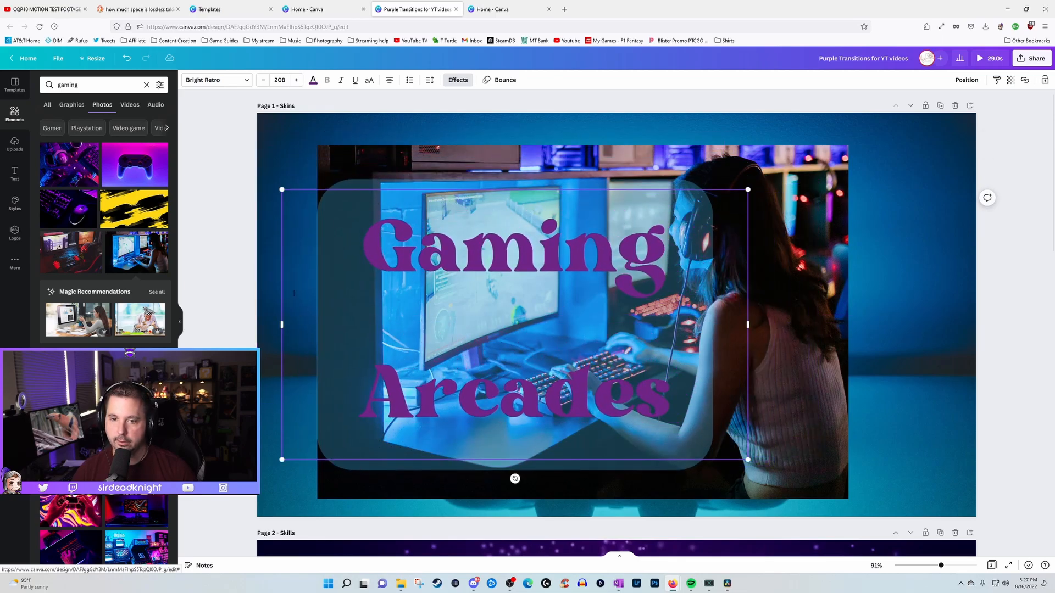
Curve the "Gaming Arcades" title and shrink it to font size 134, placing it over the monitor in the photo.
click(457, 80)
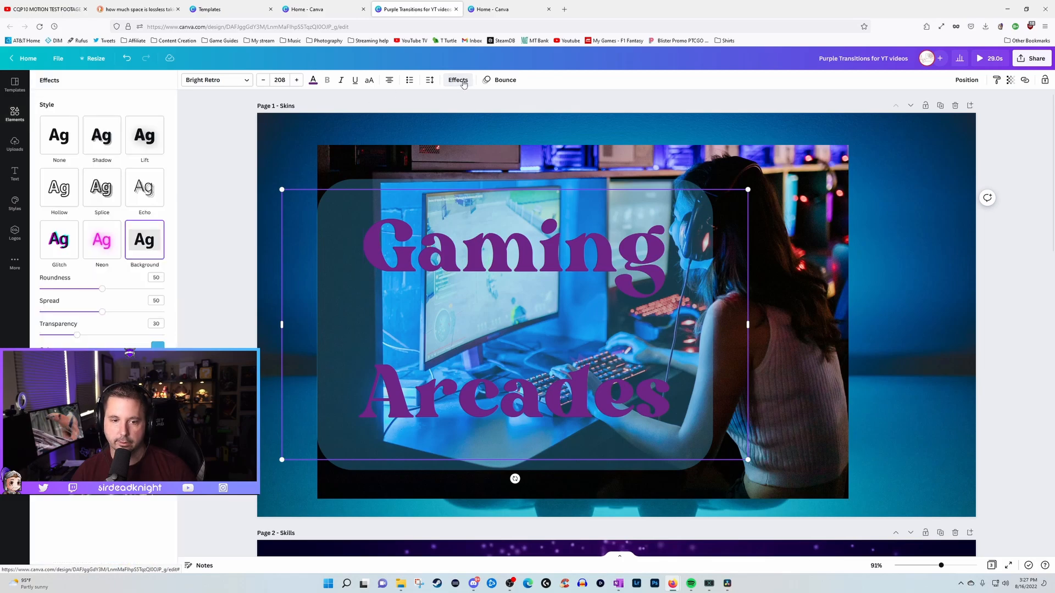
click(102, 402)
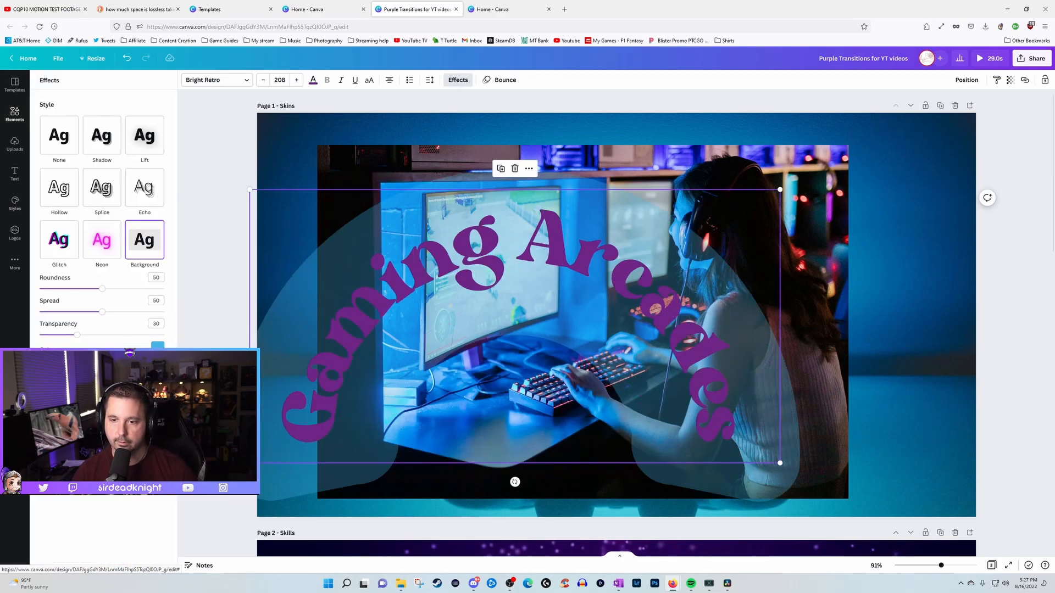
drag(297, 371, 384, 312)
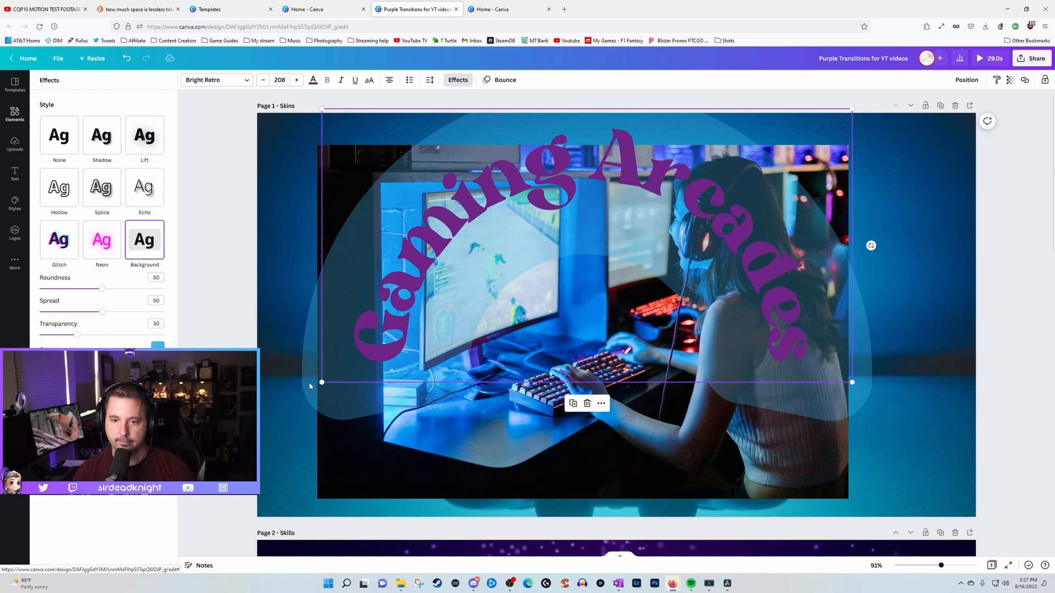
drag(322, 382, 378, 321)
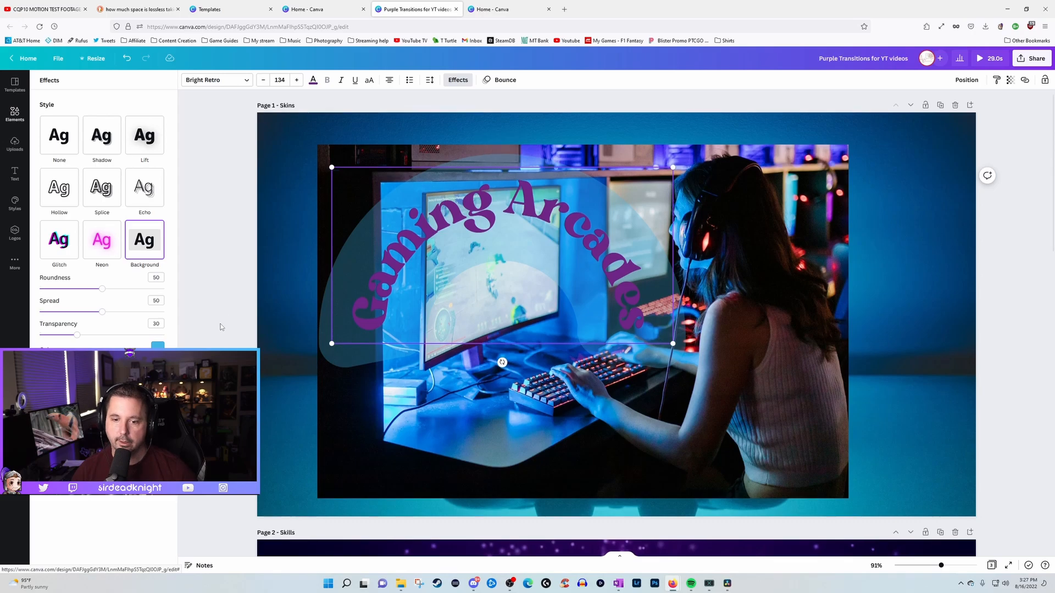
scroll(221, 327, down, 6)
scroll(221, 327, up, 5)
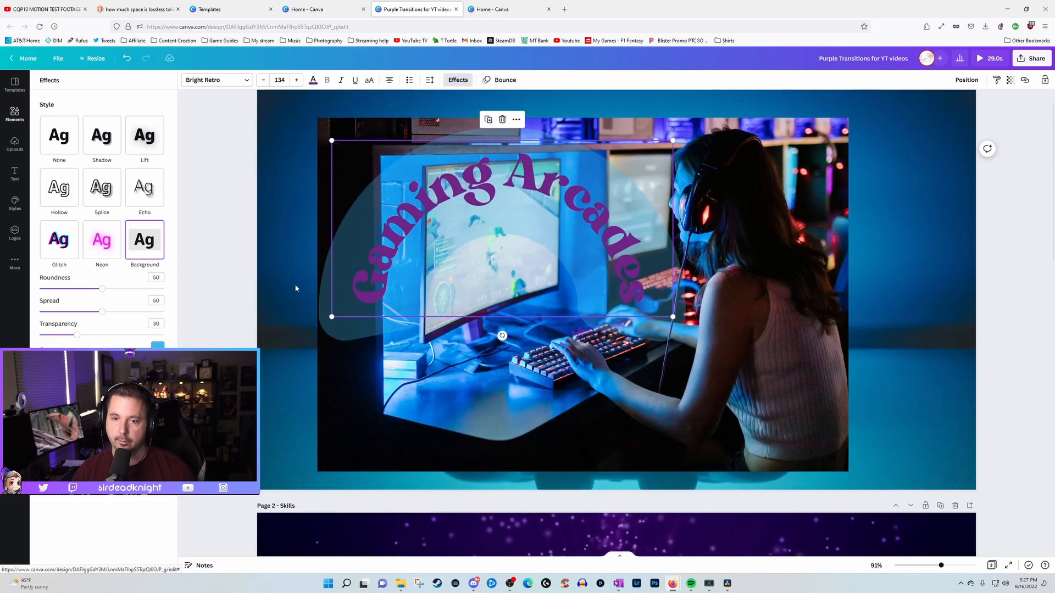
scroll(247, 322, down, 6)
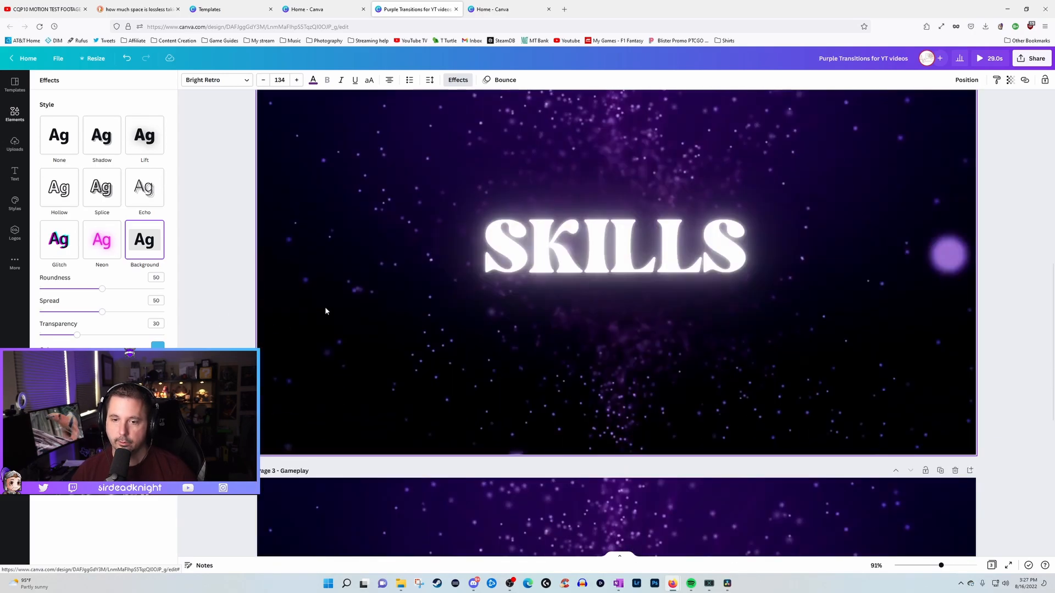
scroll(286, 330, up, 3)
scroll(263, 338, down, 2)
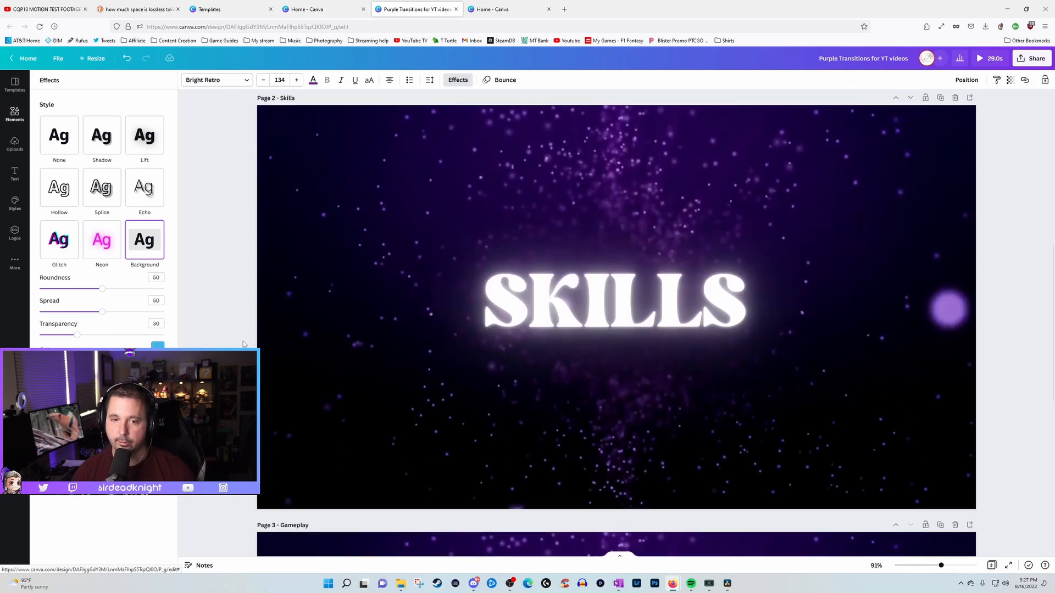
scroll(243, 343, up, 2)
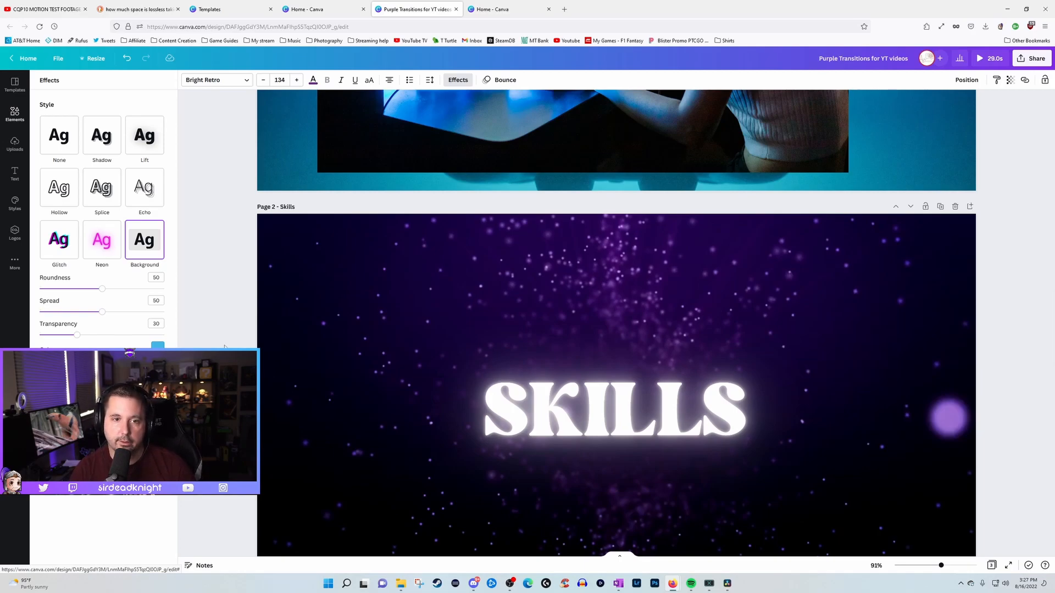
Leave the text effects and look through the uploaded images and videos.
click(208, 305)
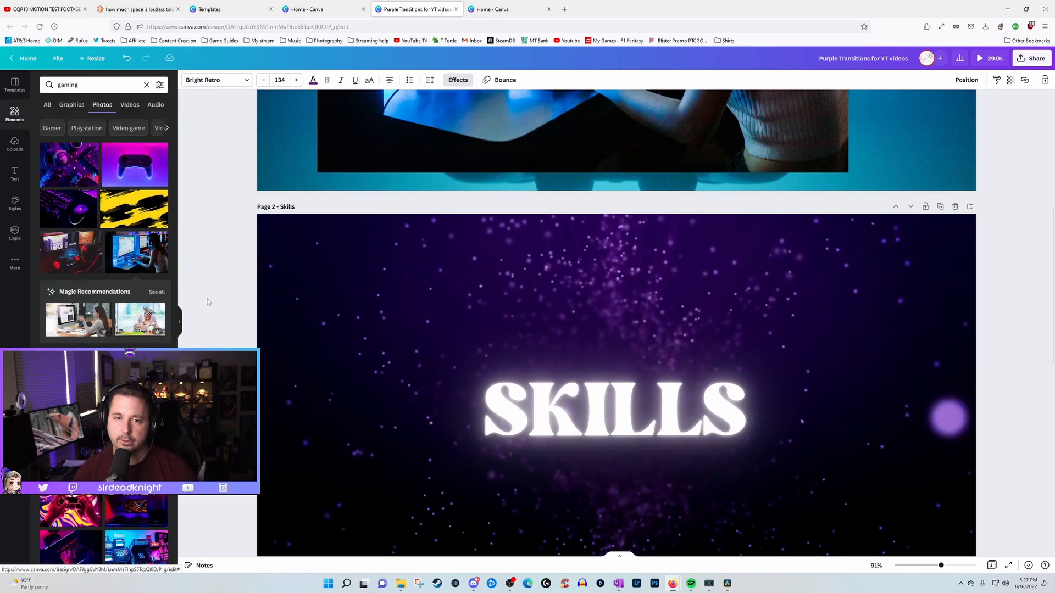
click(15, 146)
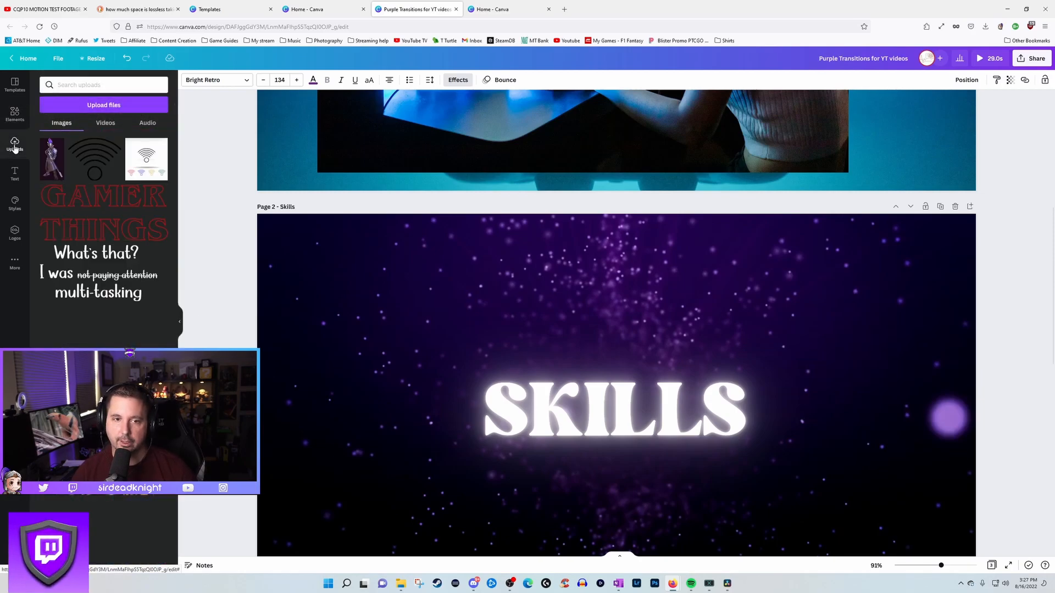
click(116, 126)
click(147, 123)
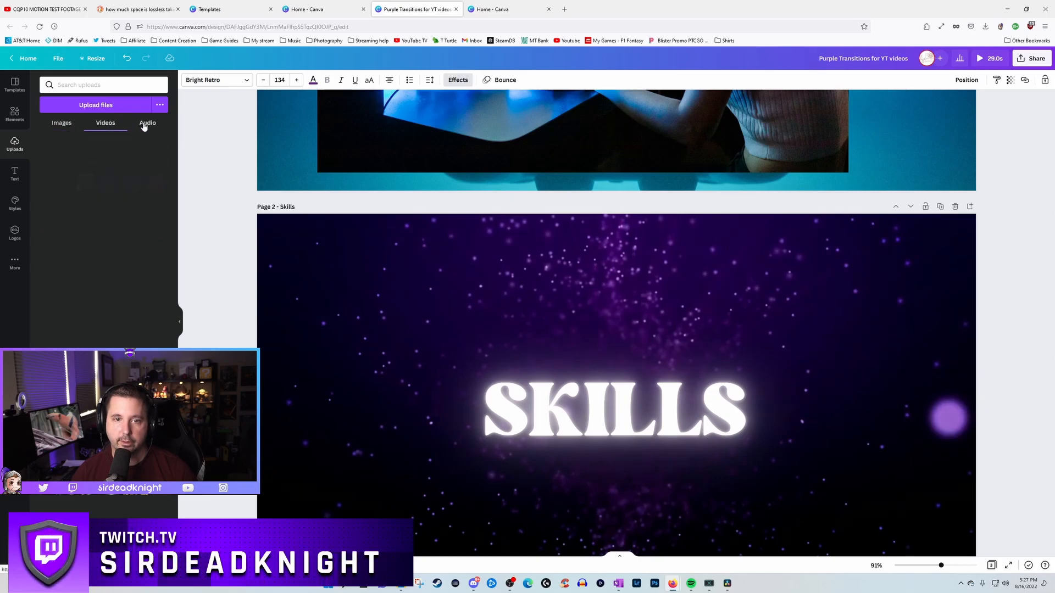
click(72, 124)
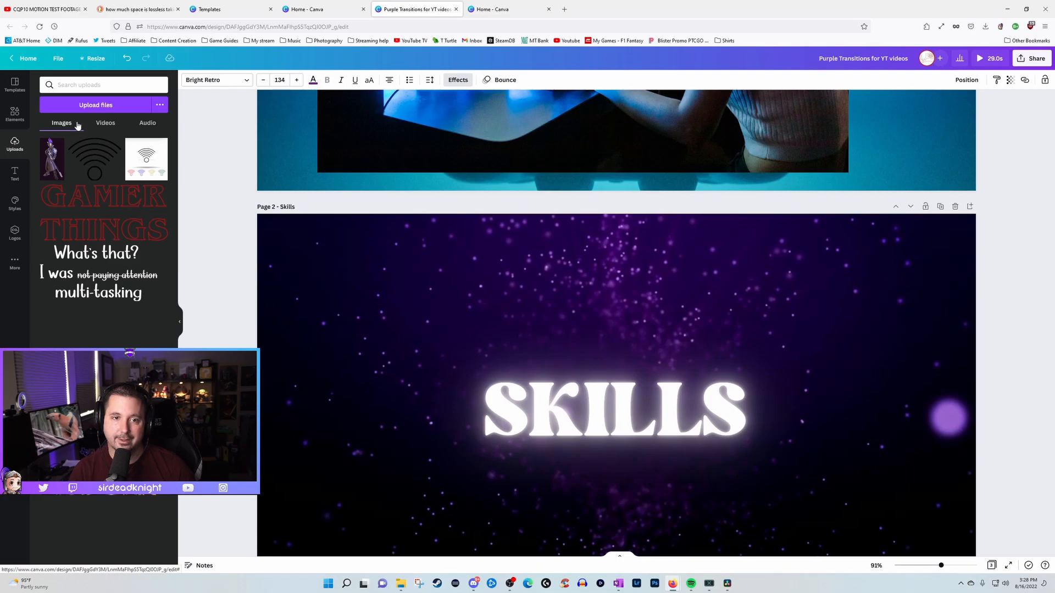
Search the photo elements for "knife" and add the serrated knife with the black handle to the Skills page.
click(15, 114)
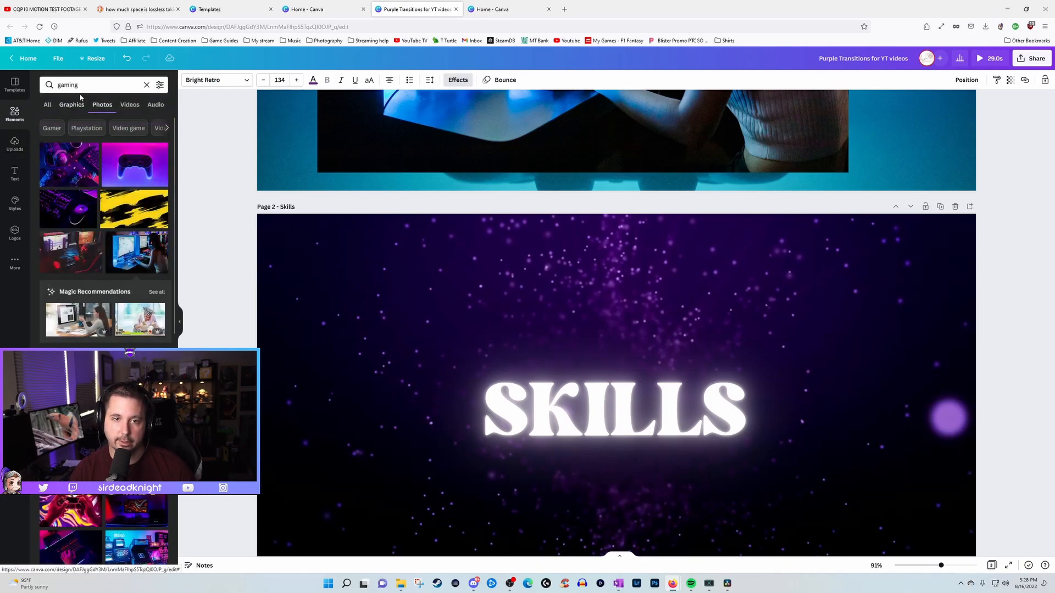
click(49, 84)
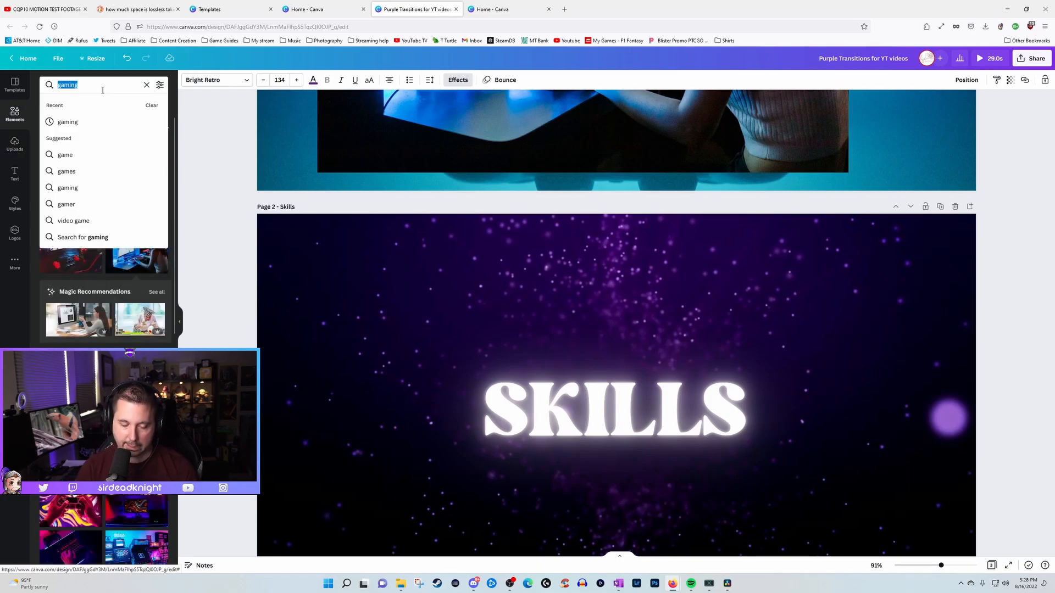
text(knife)
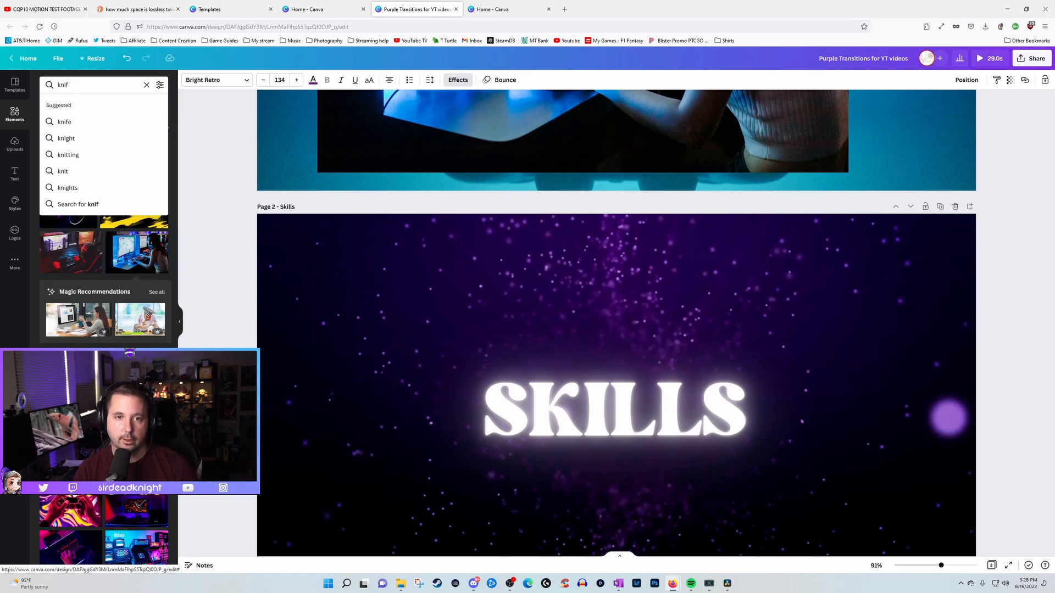
key(Return)
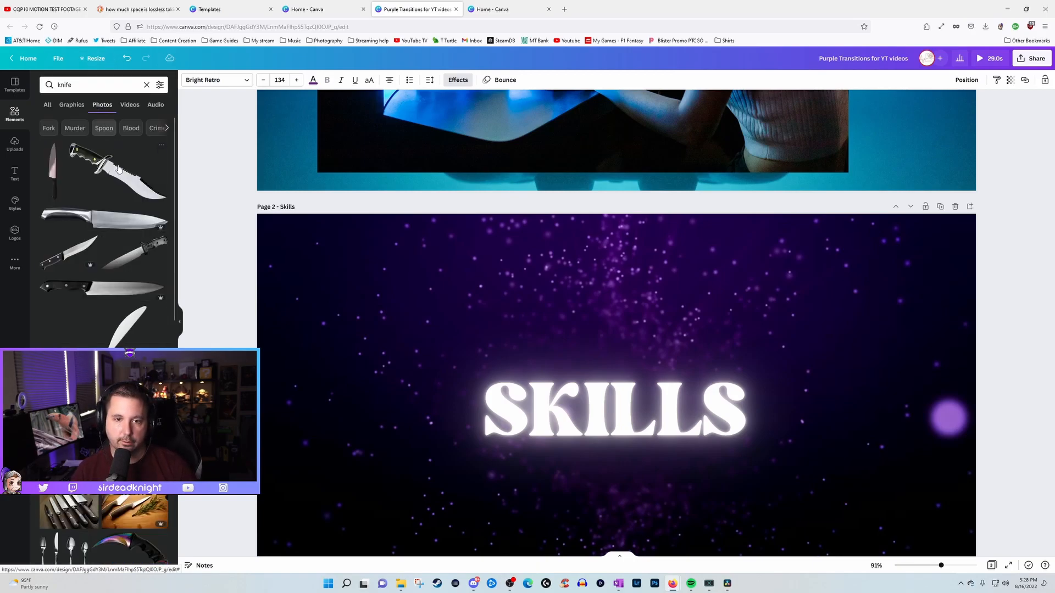
click(119, 171)
Shrink the knife, rotate it so the blade points up toward the "SKILLS" title, and place it just before the first letter.
drag(335, 254, 676, 453)
drag(815, 476, 455, 264)
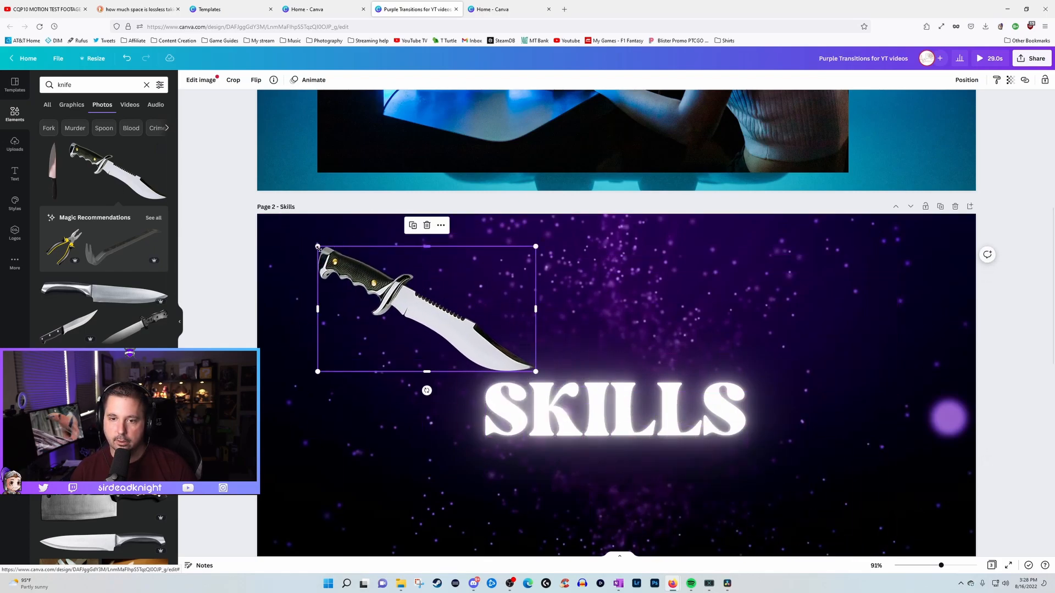
drag(318, 248, 359, 312)
click(313, 361)
click(380, 365)
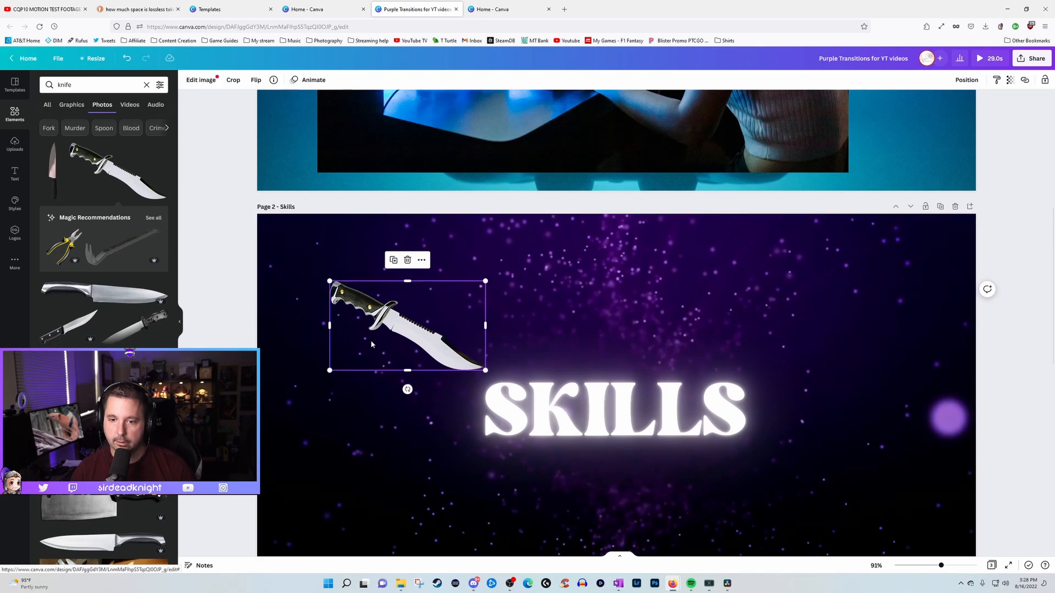
drag(407, 389, 401, 437)
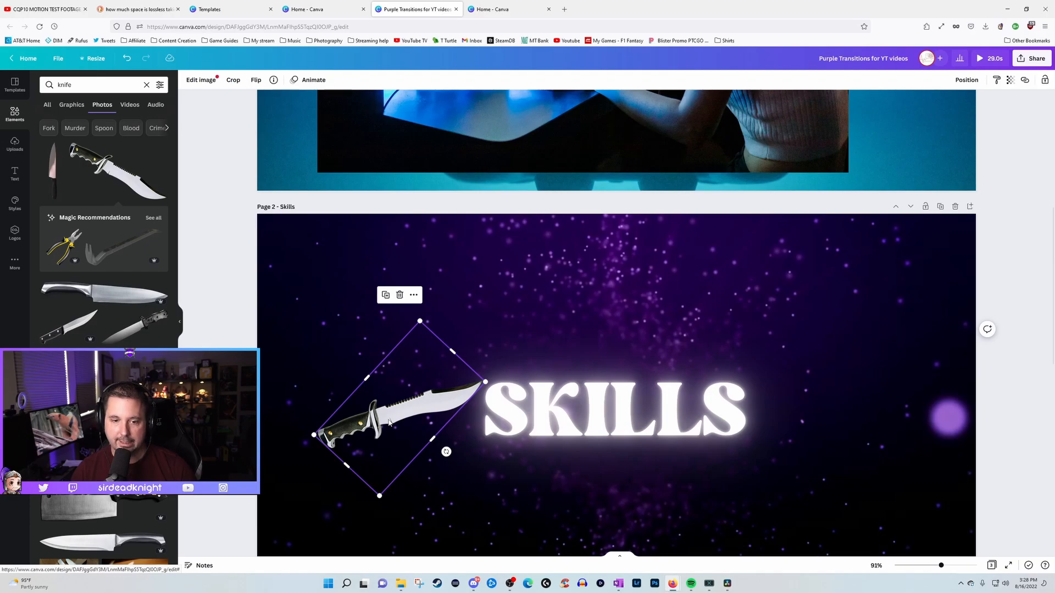
scroll(104, 247, down, 7)
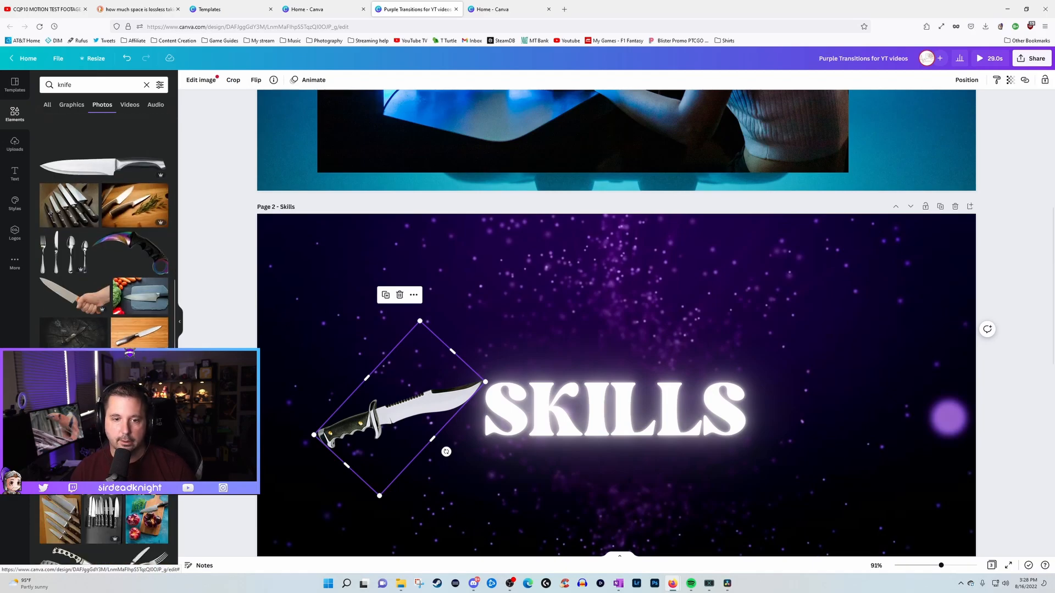
scroll(104, 247, up, 7)
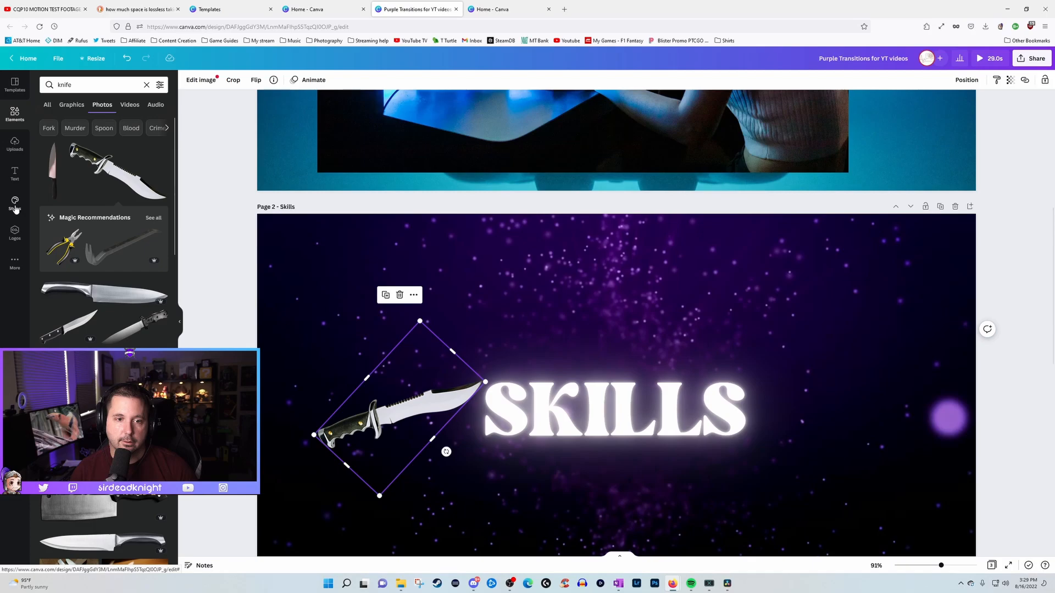
Apply the Cardo and Didact Gothic style combination to the Skills page.
click(15, 202)
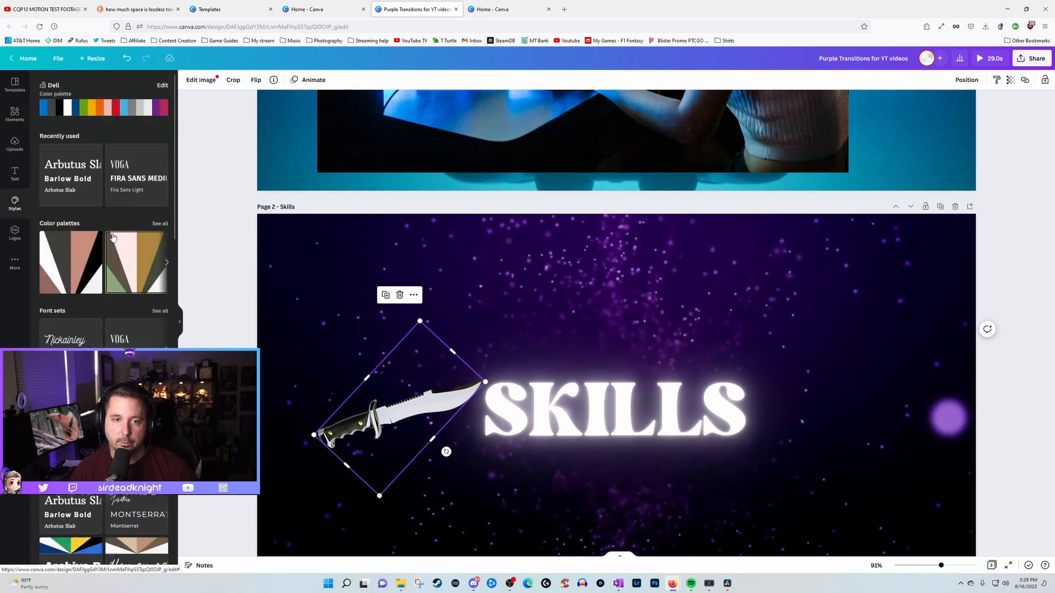
scroll(113, 238, down, 5)
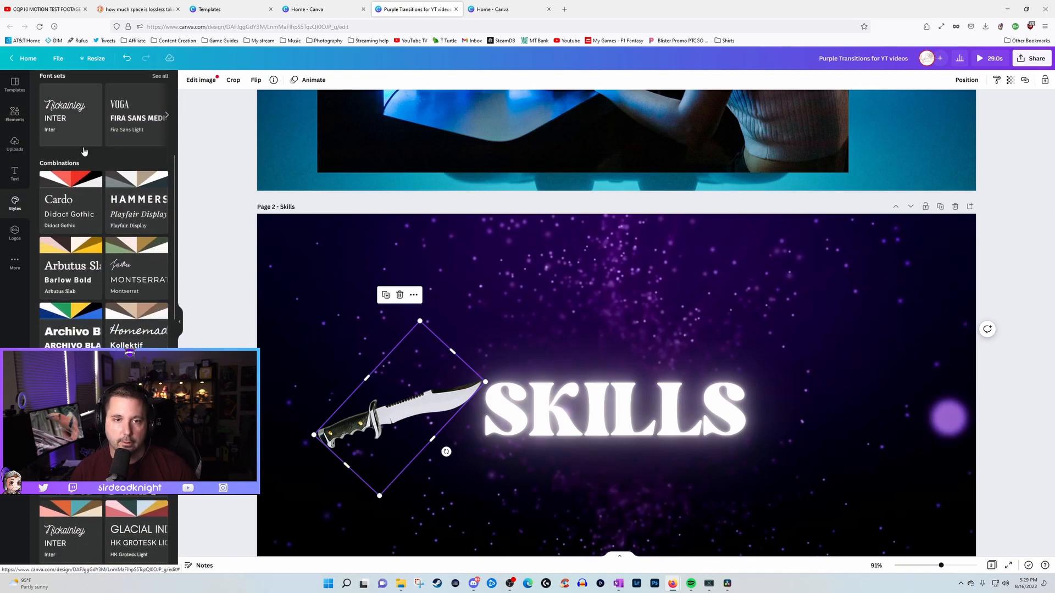
scroll(82, 241, up, 1)
click(77, 258)
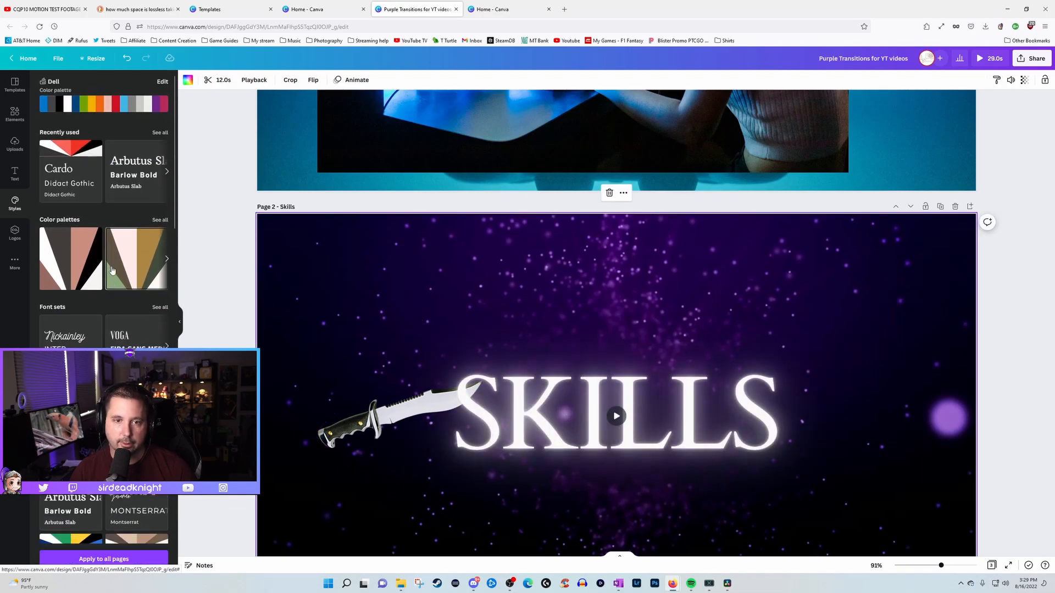
scroll(112, 269, down, 4)
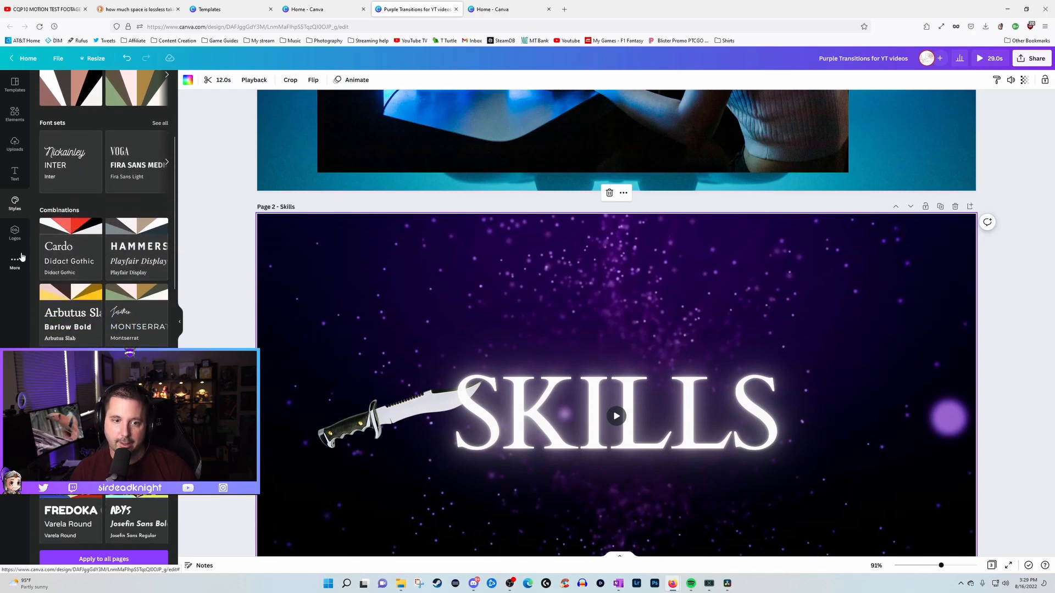
mouse_move(64, 264)
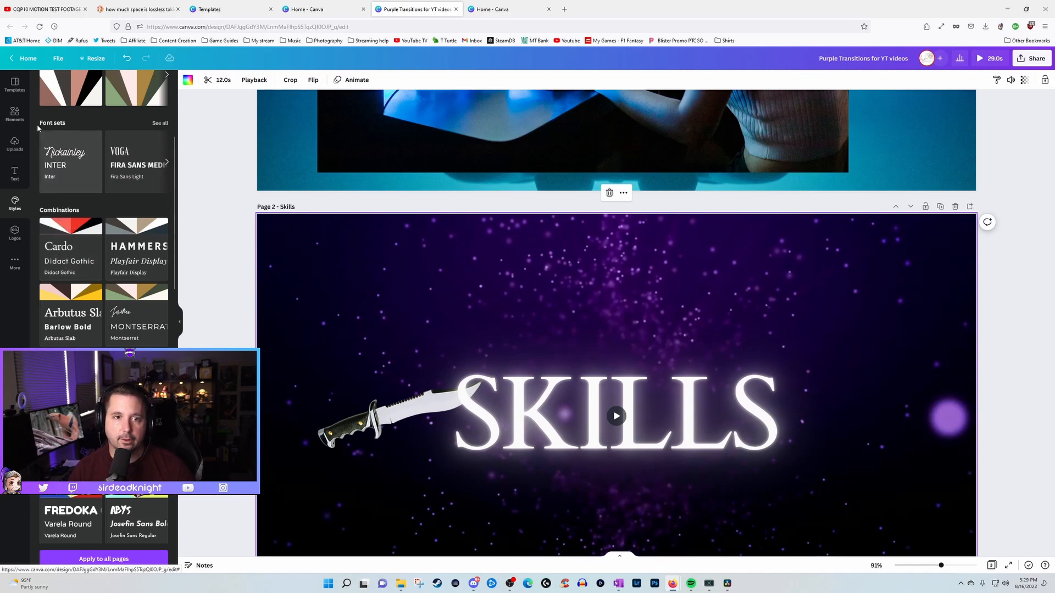
Search the templates for "gaming" and the suggested "Youtube gaming videos", and clear the search.
click(15, 85)
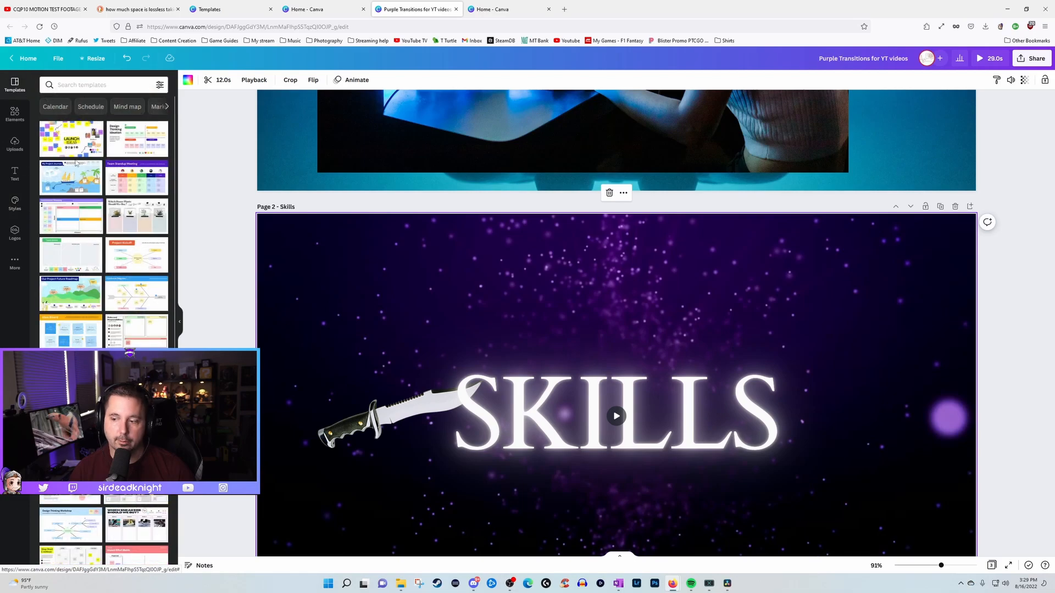
click(93, 85)
text(gaming)
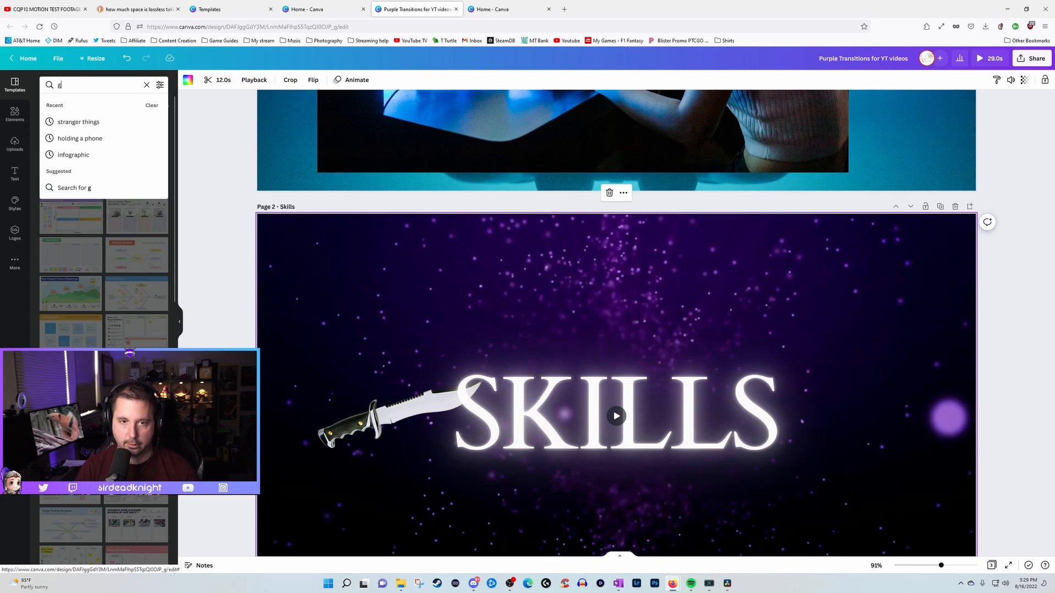
key(Return)
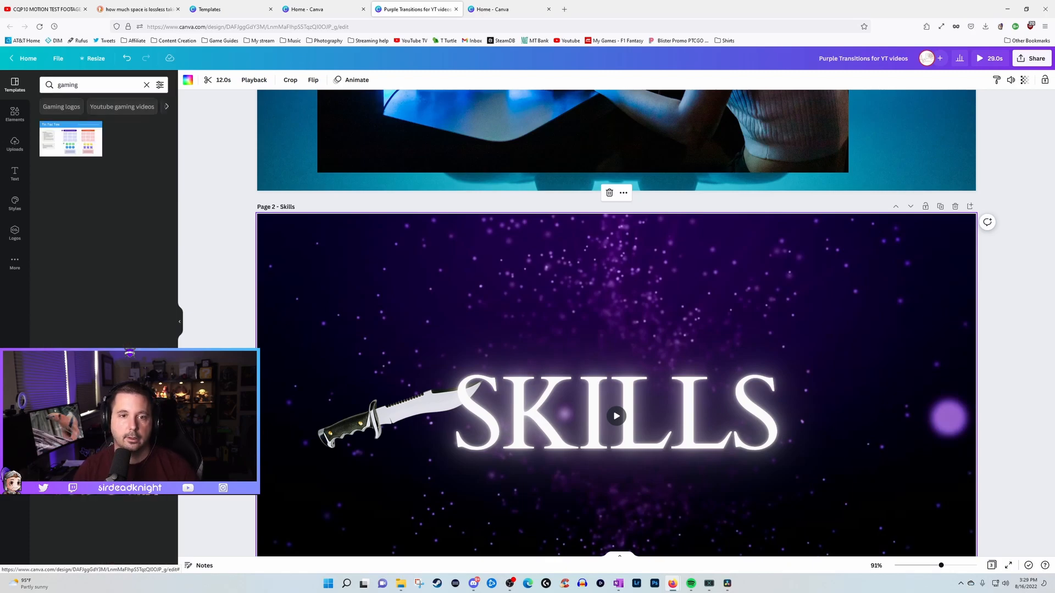
click(122, 107)
click(146, 84)
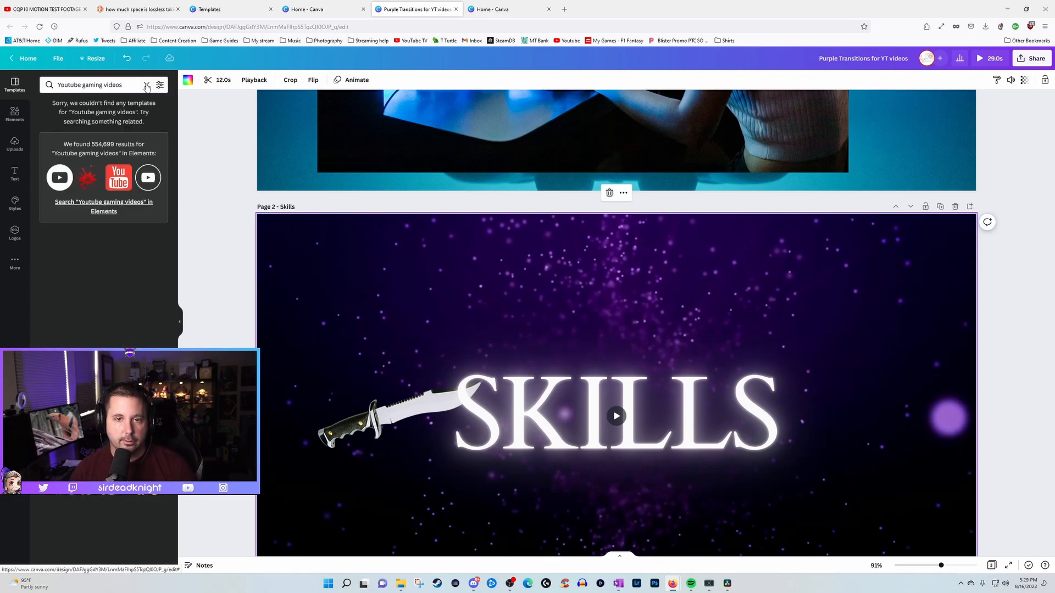